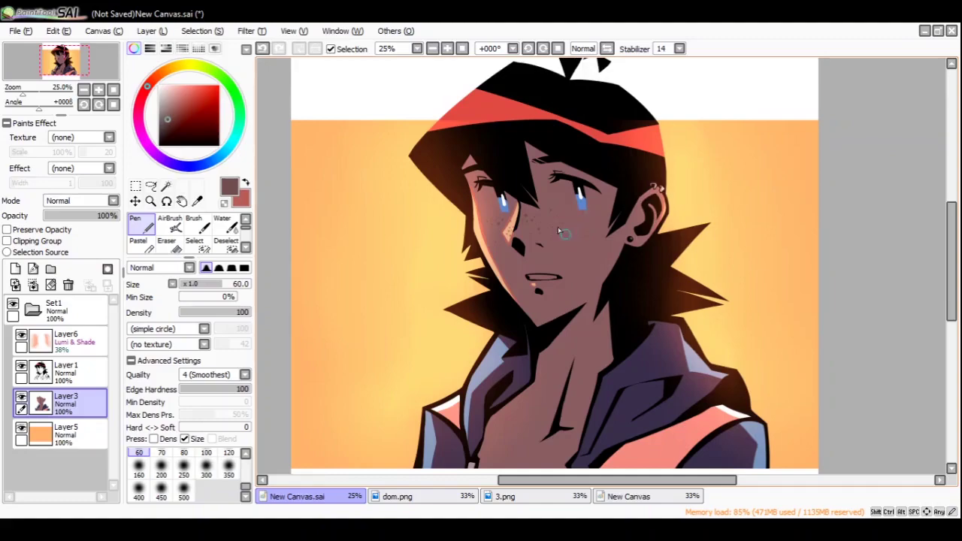
- Examine the capped character's face, neck and jacket up close in the coloured portrait
key("ctrl+space")
left_click(590, 217)
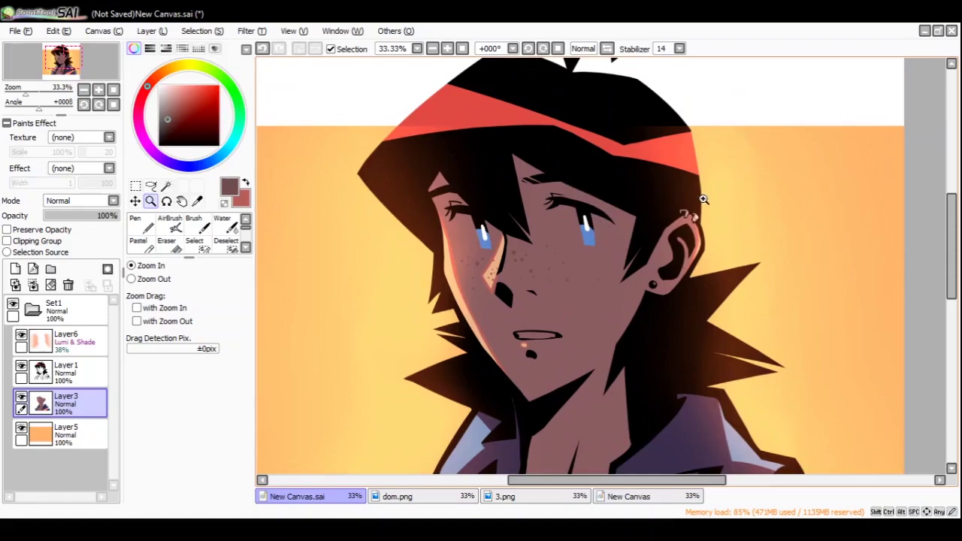
scroll(695, 247, "down", 2)
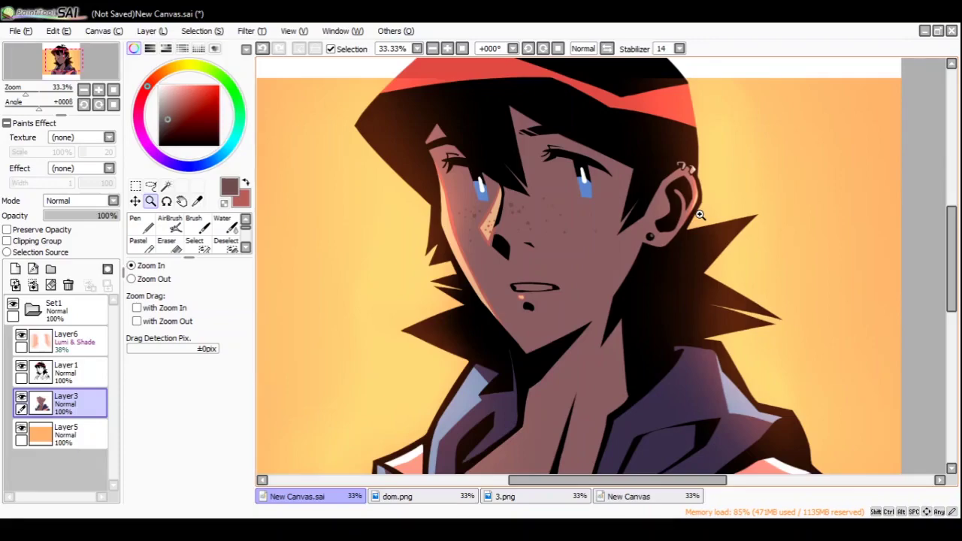
mouse_move(548, 237)
left_mouse_down()
mouse_move(579, 255)
mouse_move(554, 241)
left_mouse_up()
key("n")
mouse_move(393, 233)
left_mouse_down()
mouse_move(408, 294)
mouse_move(393, 210)
mouse_move(434, 326)
mouse_move(428, 287)
left_mouse_up()
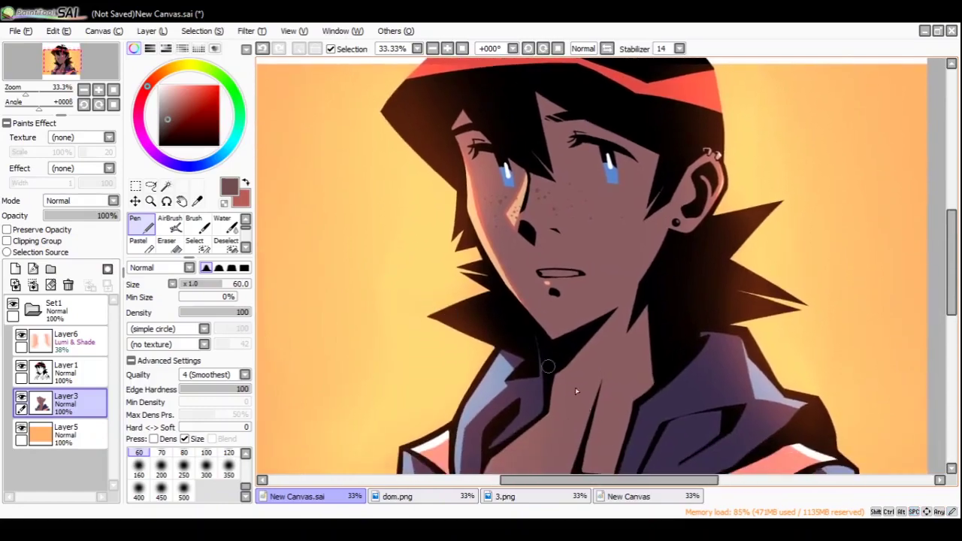
- Look over the dom.png and 3.png references, and examine both characters in the night window scene
left_click(451, 495)
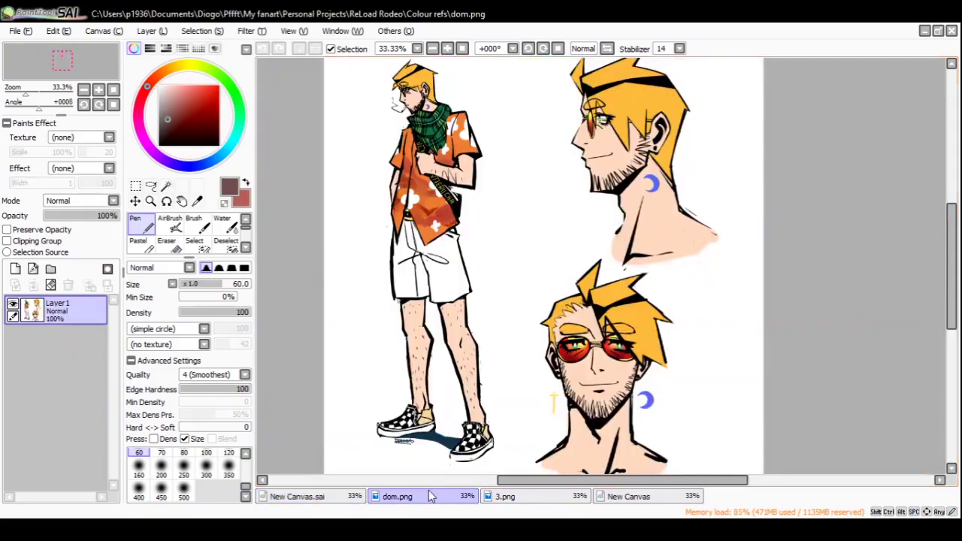
left_click(512, 500)
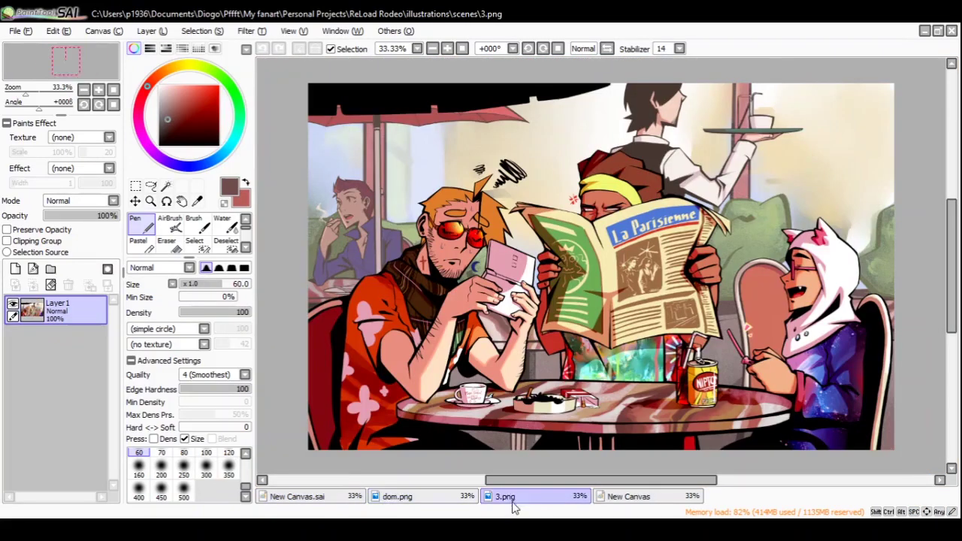
left_click(602, 493)
scroll(593, 444, "up", 4)
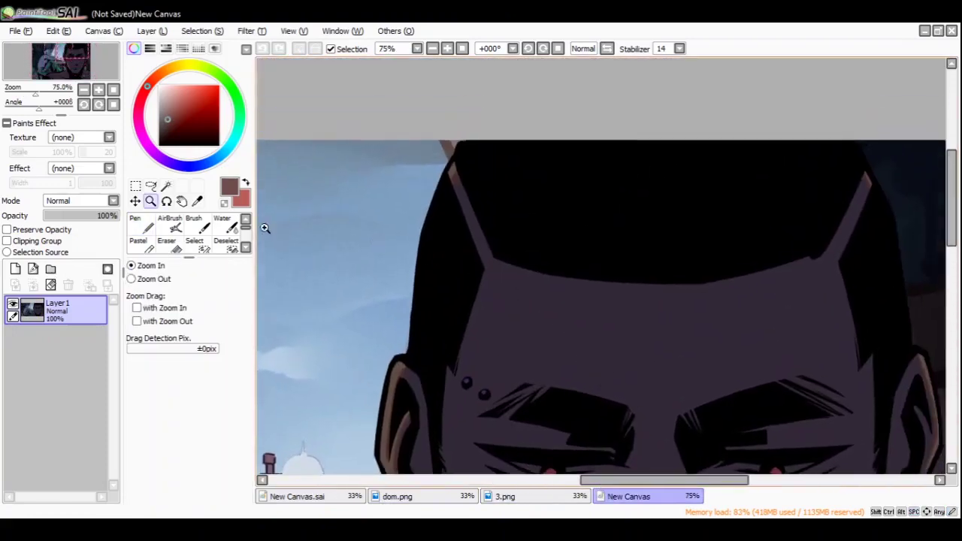
left_click(140, 224)
mouse_move(368, 248)
left_mouse_down()
mouse_move(453, 263)
mouse_move(680, 140)
left_mouse_up()
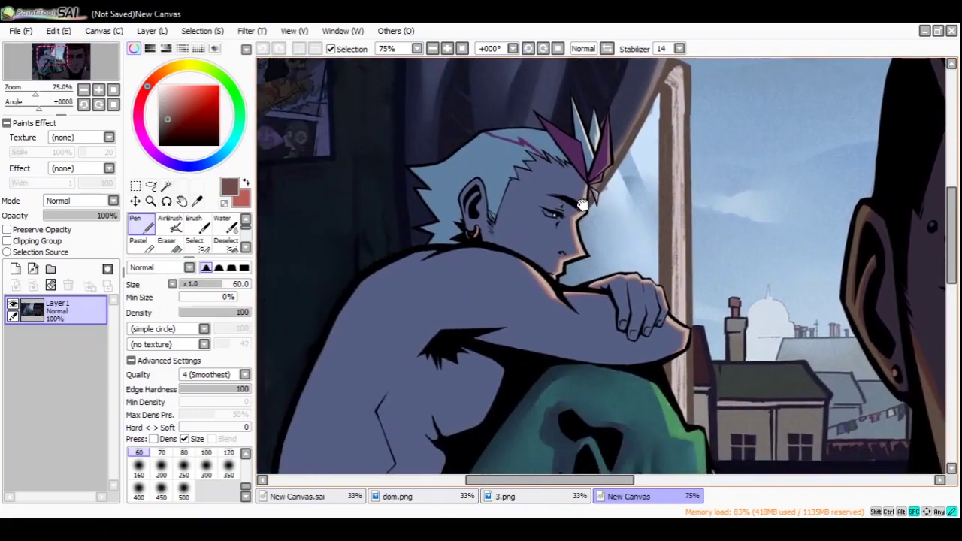
scroll(538, 271, "up", 1)
left_click_drag(538, 271, 489, 260)
scroll(489, 260, "down", 3)
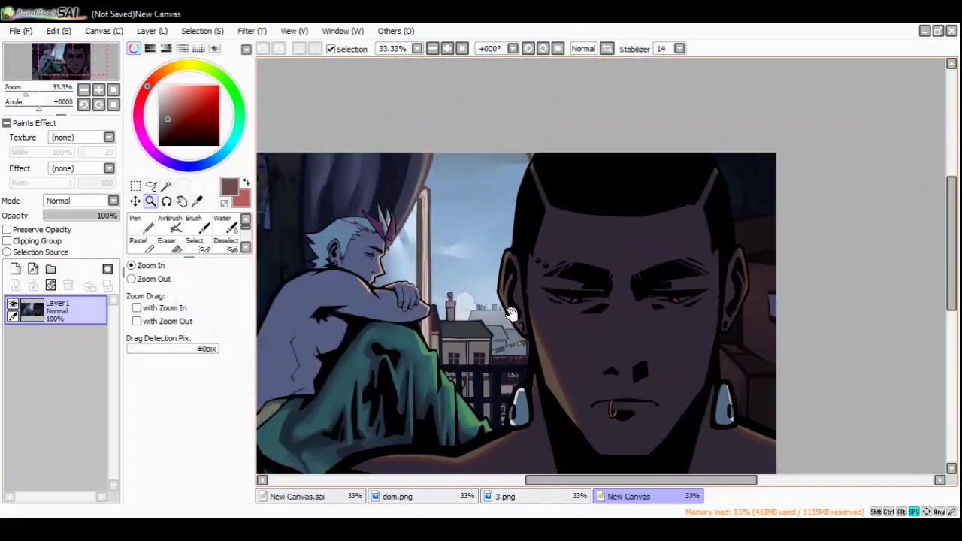
- Examine the café scene in 3.png, especially the line work and shading on the man with red sunglasses
left_click(505, 499)
scroll(447, 263, "up", 2)
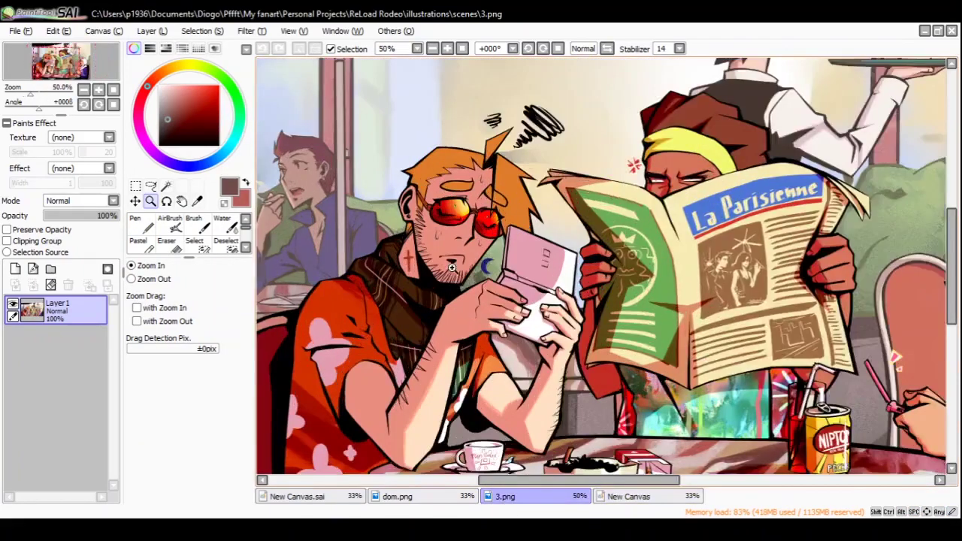
left_click_drag(447, 259, 475, 263)
left_click_drag(453, 130, 461, 157)
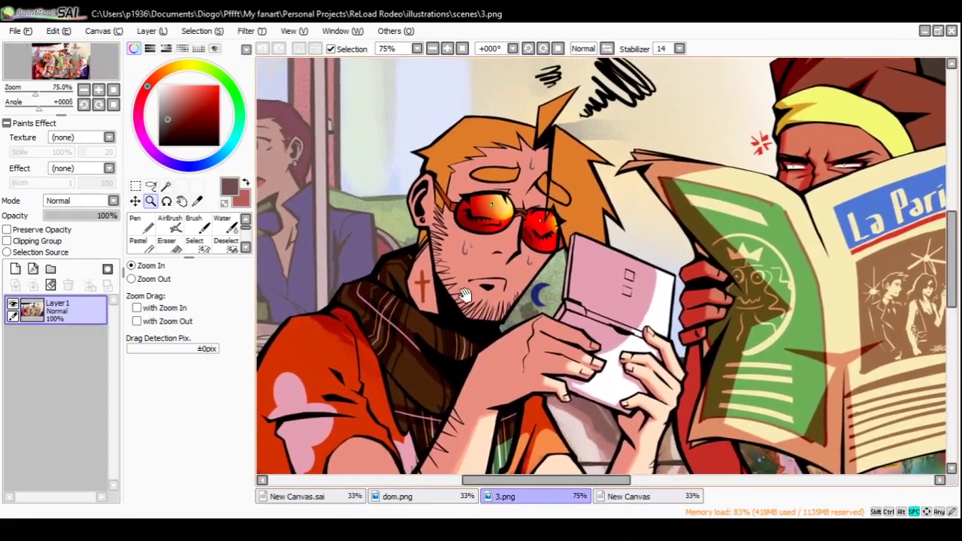
scroll(461, 157, "up", 1)
scroll(485, 259, "down", 2)
left_click_drag(717, 321, 598, 280)
scroll(389, 226, "up", 3)
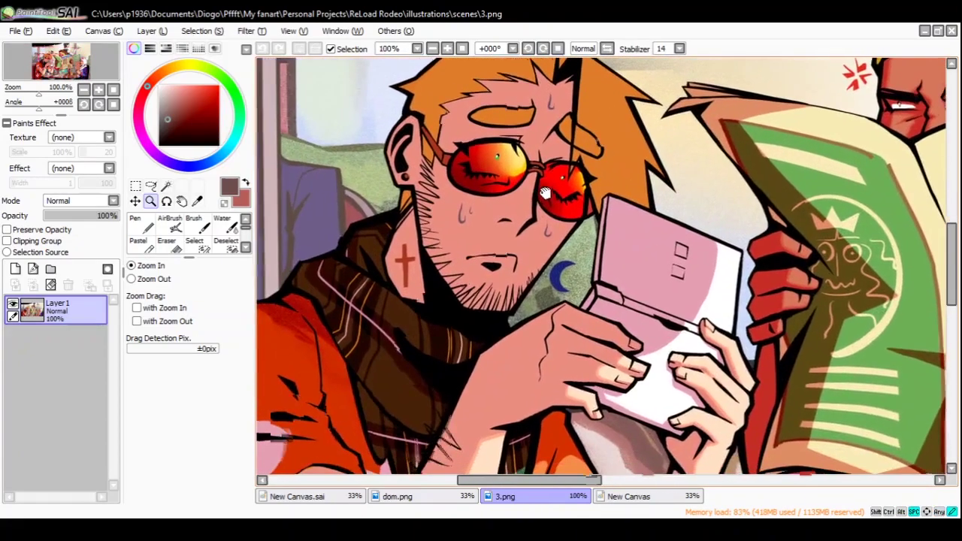
left_click_drag(544, 194, 540, 205)
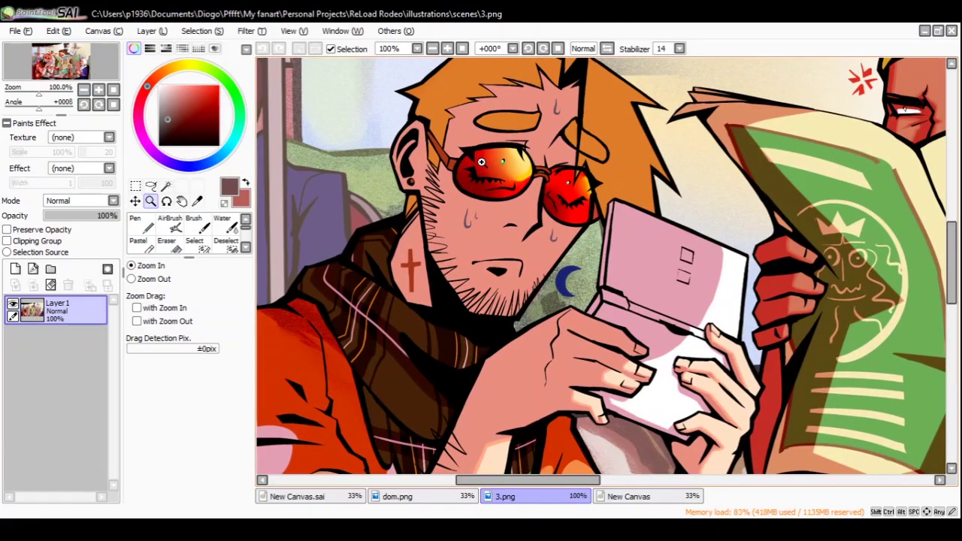
scroll(492, 270, "down", 3)
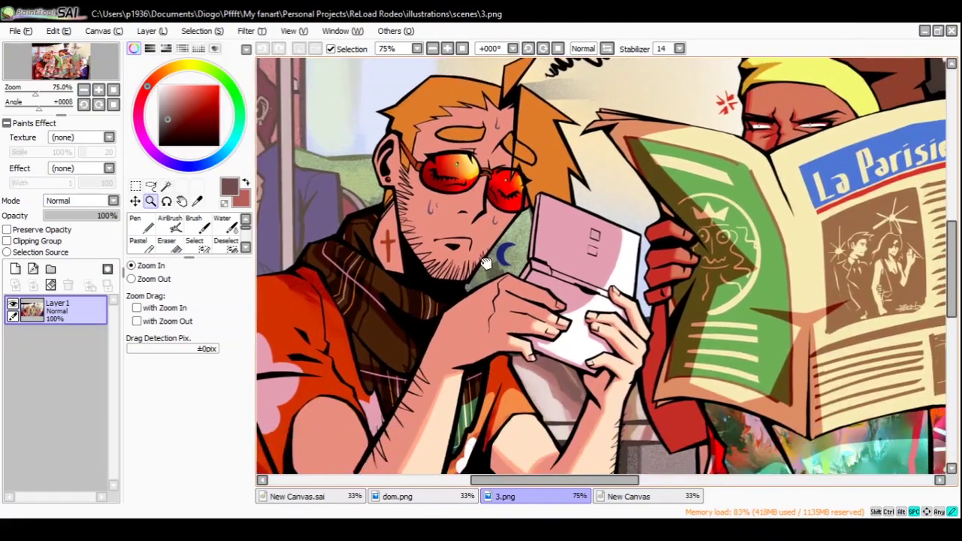
scroll(485, 263, "down", 3)
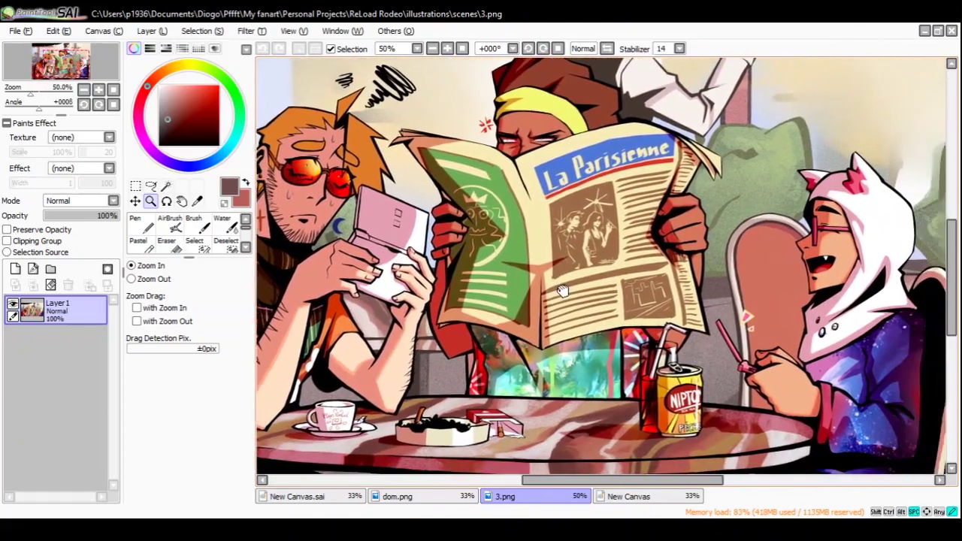
left_click_drag(562, 291, 545, 316)
left_click_drag(533, 246, 577, 273)
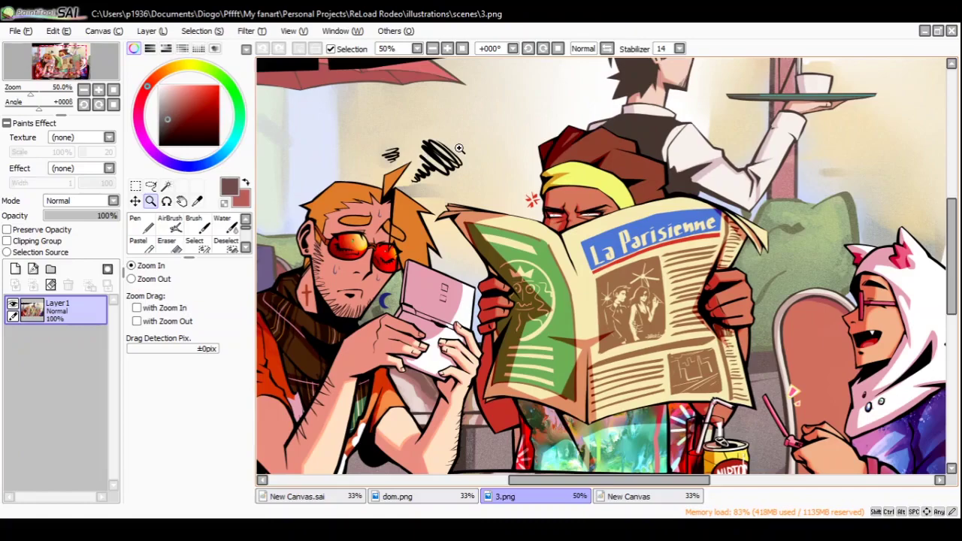
scroll(440, 204, "up", 3)
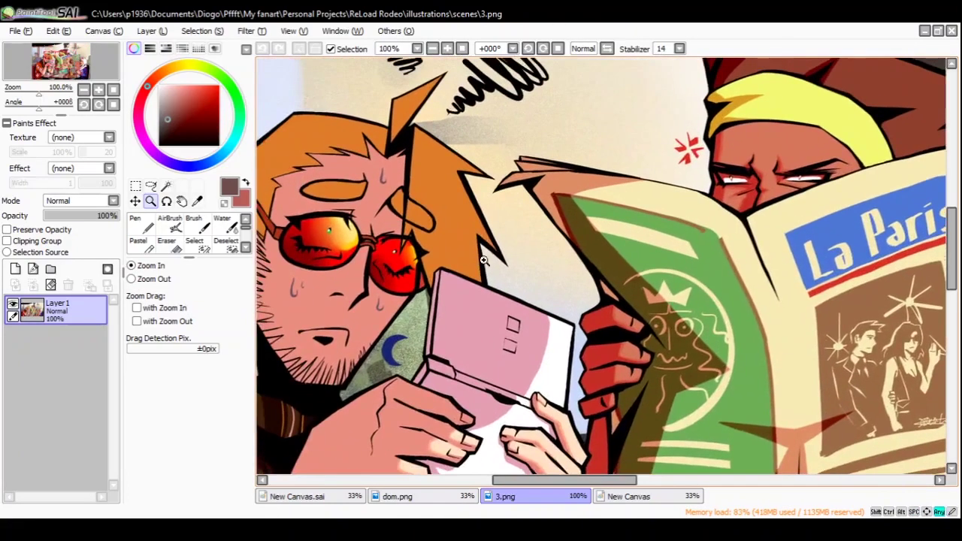
scroll(451, 225, "down", 3)
scroll(503, 264, "up", 1)
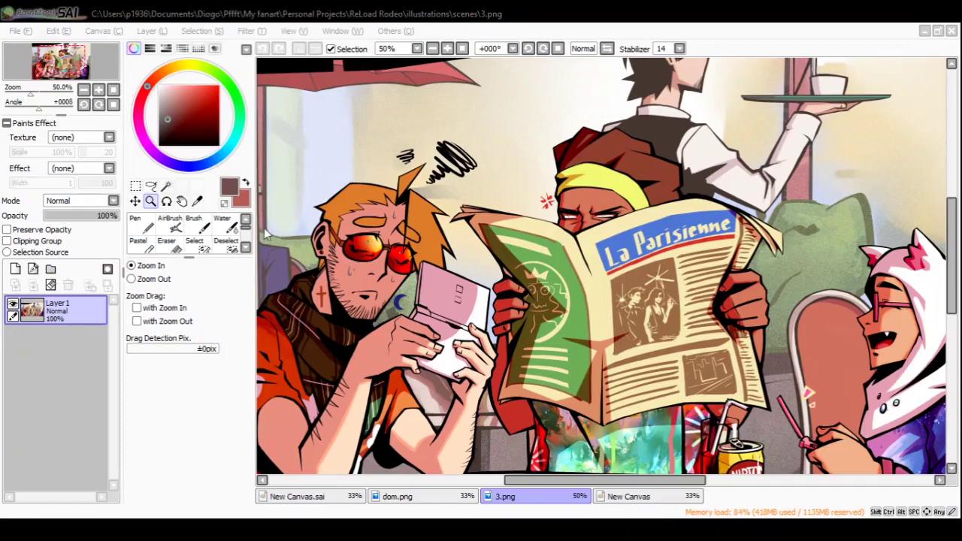
- Create a new blank canvas and re-examine the capped character's portrait as reference
key("Return")
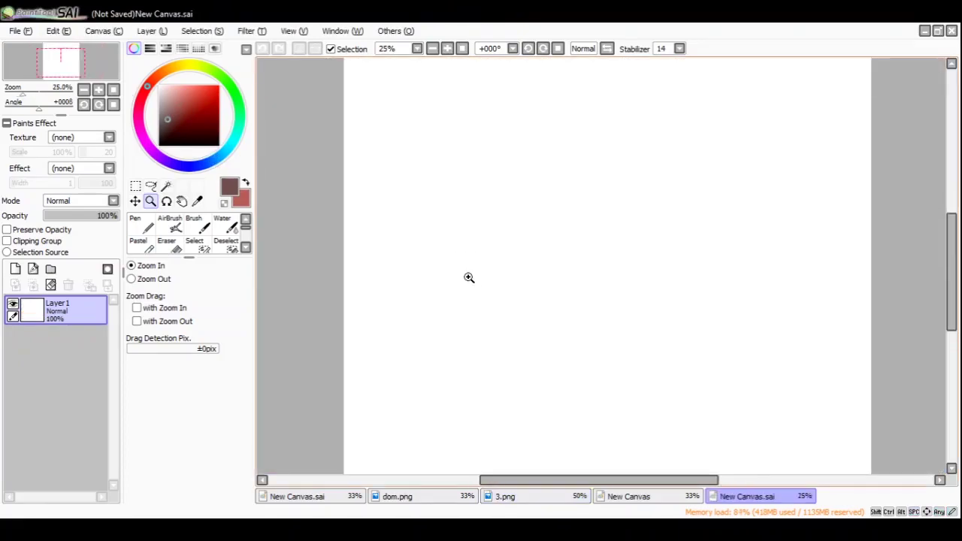
left_click(324, 494)
scroll(526, 286, "down", 1)
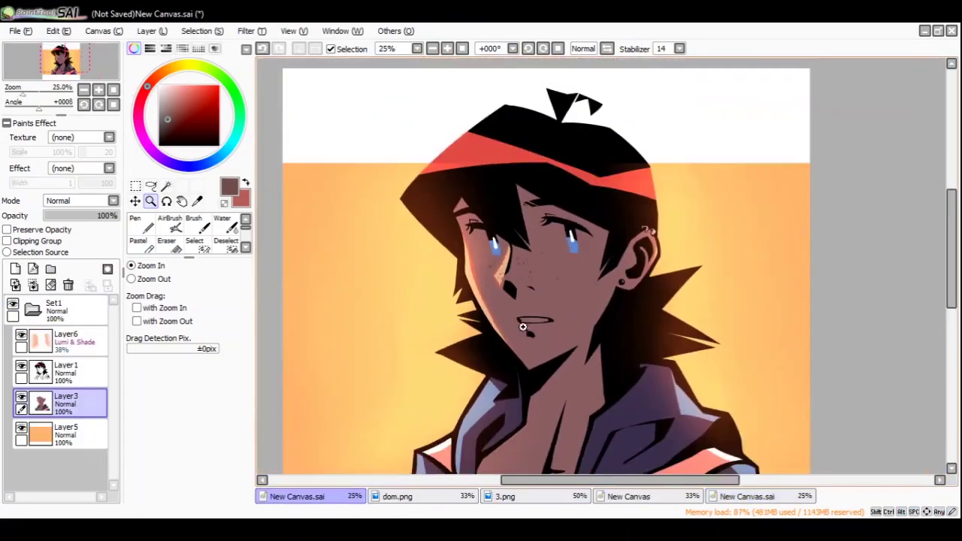
left_click_drag(556, 332, 596, 253)
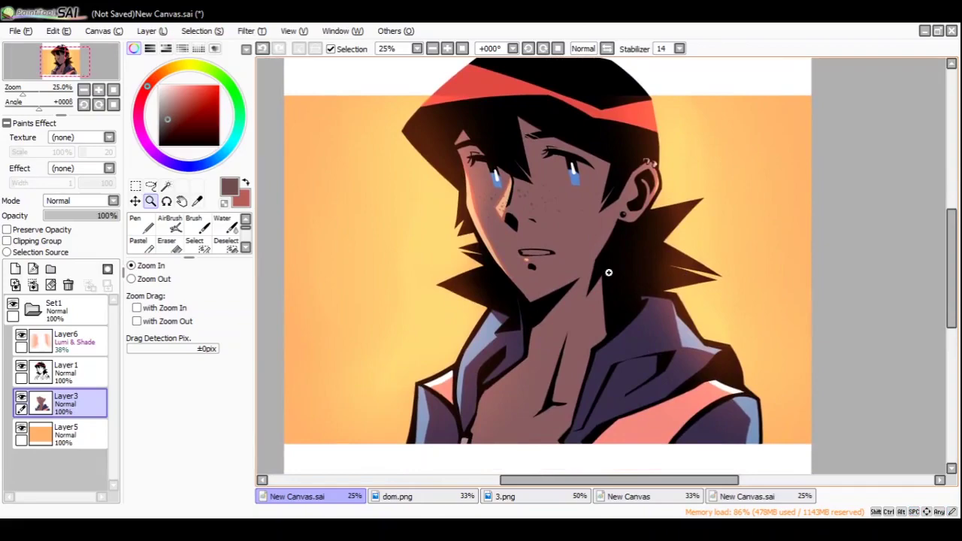
scroll(589, 203, "up", 3)
scroll(591, 292, "down", 2)
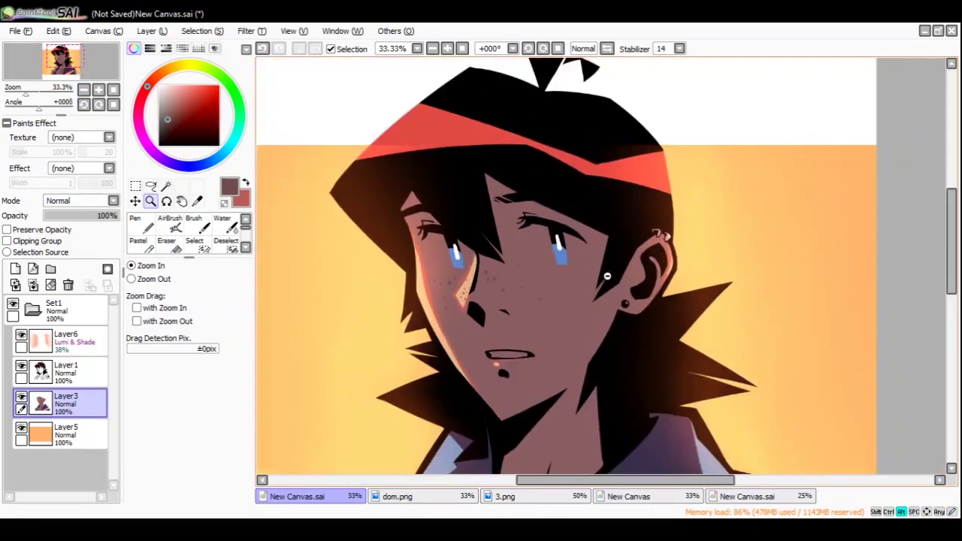
- Set up the Pen in black at size 69 on the new blank canvas
left_click(736, 500)
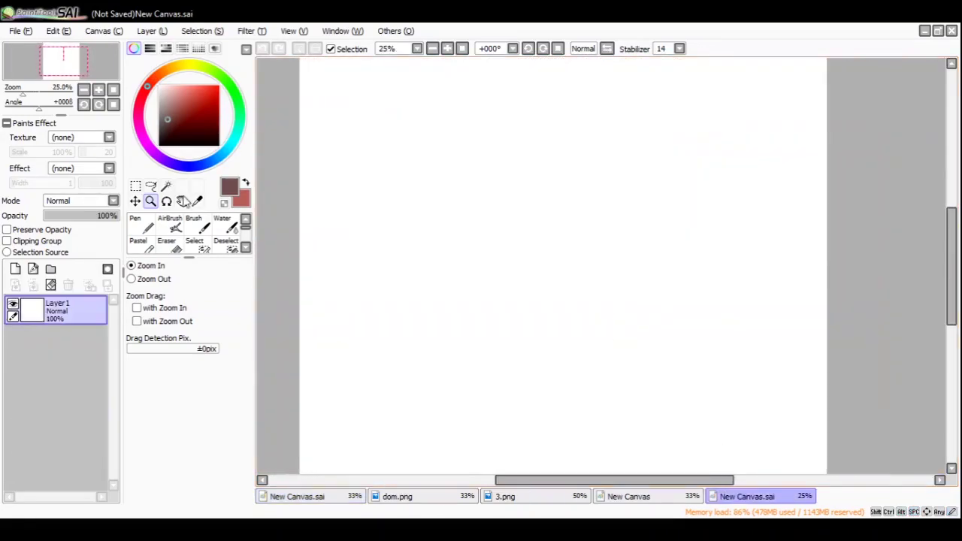
left_click_drag(422, 225, 423, 293)
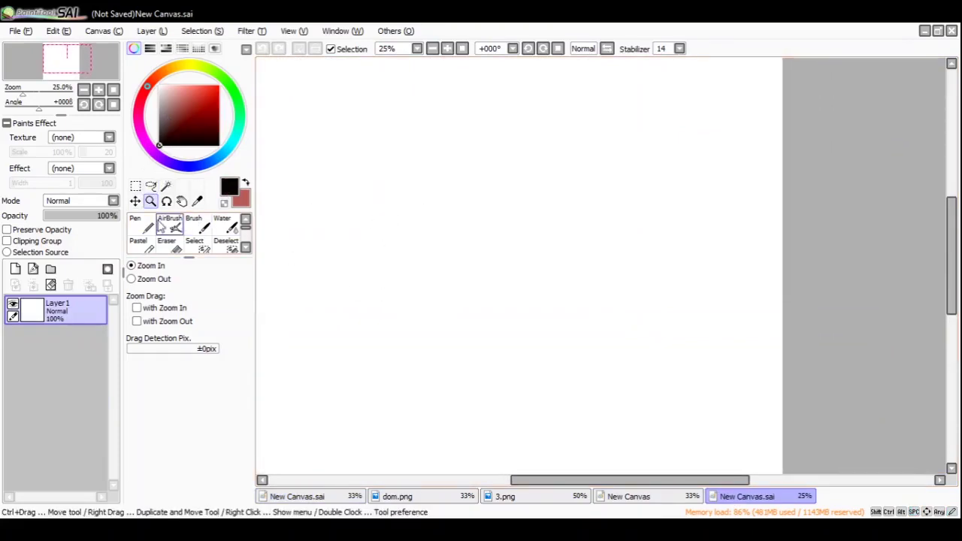
left_click(142, 224)
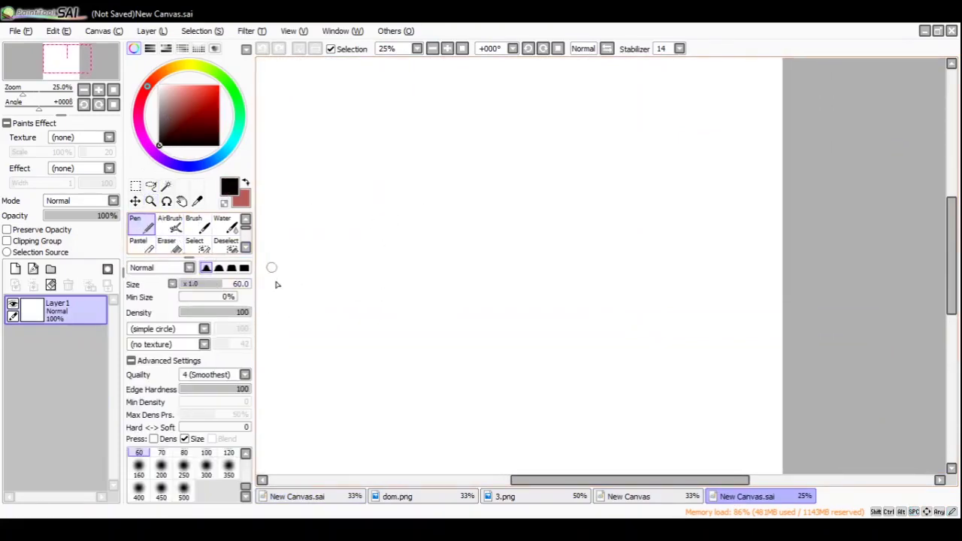
left_click_drag(223, 284, 229, 284)
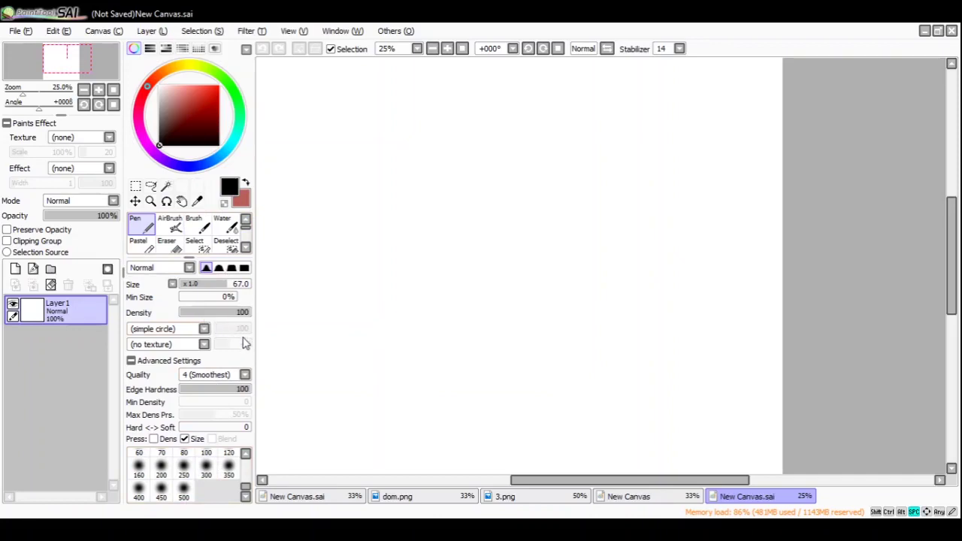
left_click_drag(230, 285, 233, 290)
left_click_drag(365, 193, 406, 354)
key("ctrl+z")
mouse_move(347, 164)
left_mouse_down()
mouse_move(380, 296)
mouse_move(427, 389)
left_mouse_up()
key("ctrl+z")
mouse_move(347, 187)
left_mouse_down()
mouse_move(429, 368)
mouse_move(458, 390)
mouse_move(541, 312)
left_mouse_up()
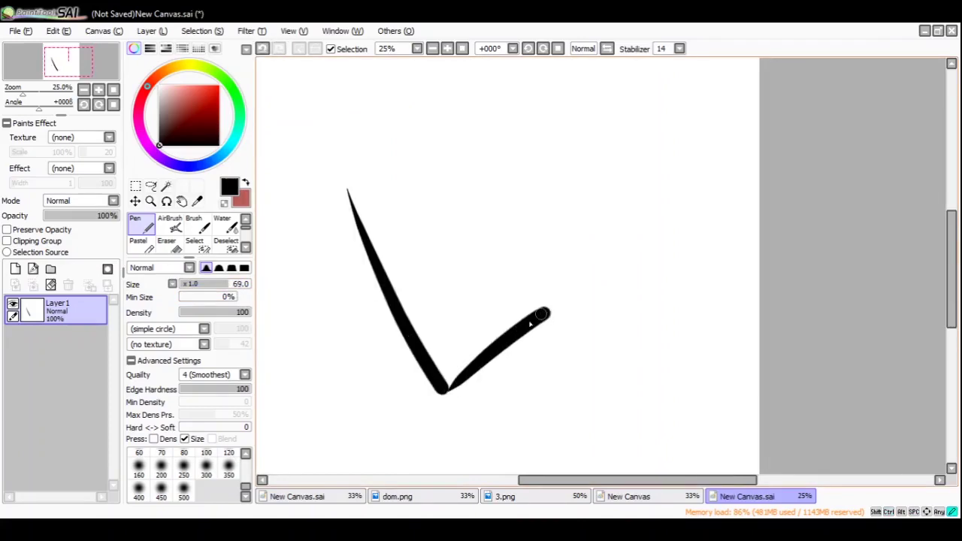
key("ctrl+z")
- Draw a stylised eye with lid lines and pupil, and the angular brow and nose bridge beside it
mouse_move(520, 208)
left_mouse_down()
mouse_move(499, 229)
mouse_move(598, 206)
left_mouse_up()
mouse_move(524, 209)
left_mouse_down()
mouse_move(534, 217)
mouse_move(531, 236)
mouse_move(557, 209)
mouse_move(545, 239)
mouse_move(526, 242)
mouse_move(601, 229)
mouse_move(612, 207)
left_mouse_up()
left_click_drag(483, 260, 531, 256)
mouse_move(411, 179)
left_mouse_down()
mouse_move(447, 203)
mouse_move(389, 330)
mouse_move(396, 293)
mouse_move(435, 350)
left_mouse_up()
left_click_drag(435, 351, 425, 317)
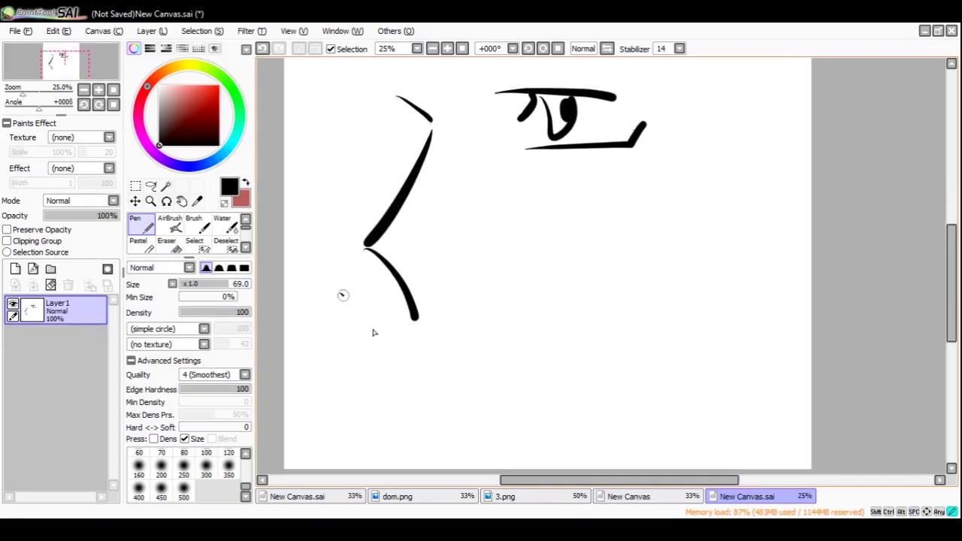
left_click_drag(343, 293, 428, 420)
left_click_drag(367, 326, 348, 275)
key("ctrl+z")
key("ctrl+z")
left_click_drag(364, 225, 386, 289)
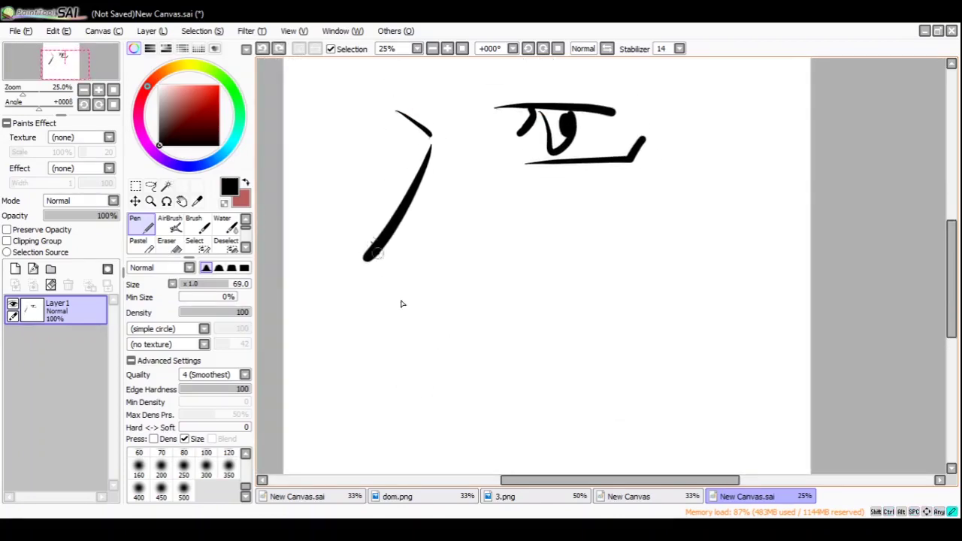
mouse_move(376, 254)
left_mouse_down()
mouse_move(418, 347)
mouse_move(402, 327)
left_mouse_up()
left_click_drag(326, 263, 408, 422)
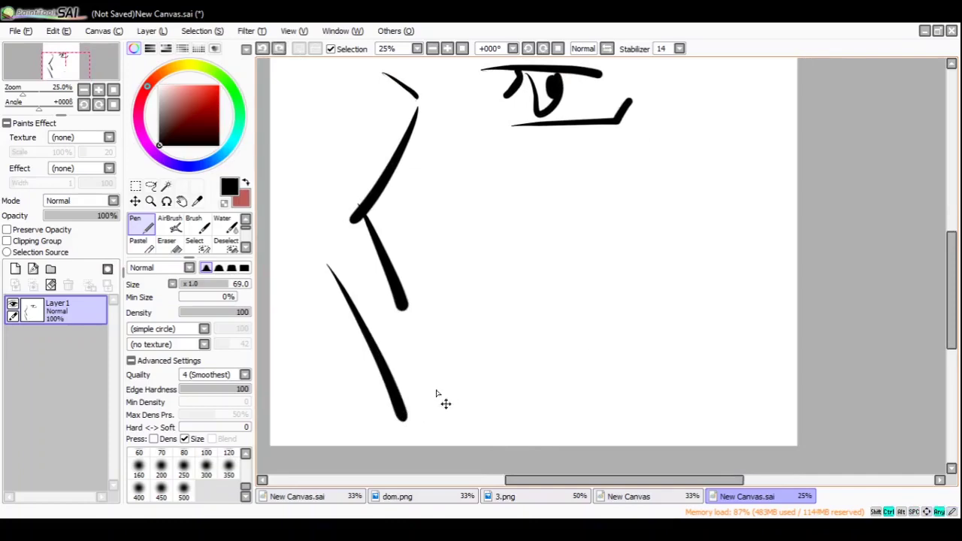
key("ctrl+z")
key("ctrl+z")
key("ctrl+z")
- Redraw the slanted underside of the nose and draw a small wedge-shaped mouth below it
scroll(420, 247, "up", 3)
mouse_move(414, 211)
left_mouse_down()
mouse_move(362, 312)
mouse_move(393, 382)
left_mouse_up()
scroll(376, 353, "down", 2)
mouse_move(331, 291)
left_mouse_down()
mouse_move(389, 443)
mouse_move(470, 438)
mouse_move(440, 378)
left_mouse_up()
key("ctrl+z")
key("ctrl+z")
mouse_move(387, 300)
left_mouse_down()
mouse_move(480, 332)
mouse_move(413, 308)
mouse_move(439, 299)
left_mouse_up()
left_click(444, 300, "ctrl+alt")
- Transform the face sketch to a smaller size and move it up and to the right on the canvas
key("ctrl+t")
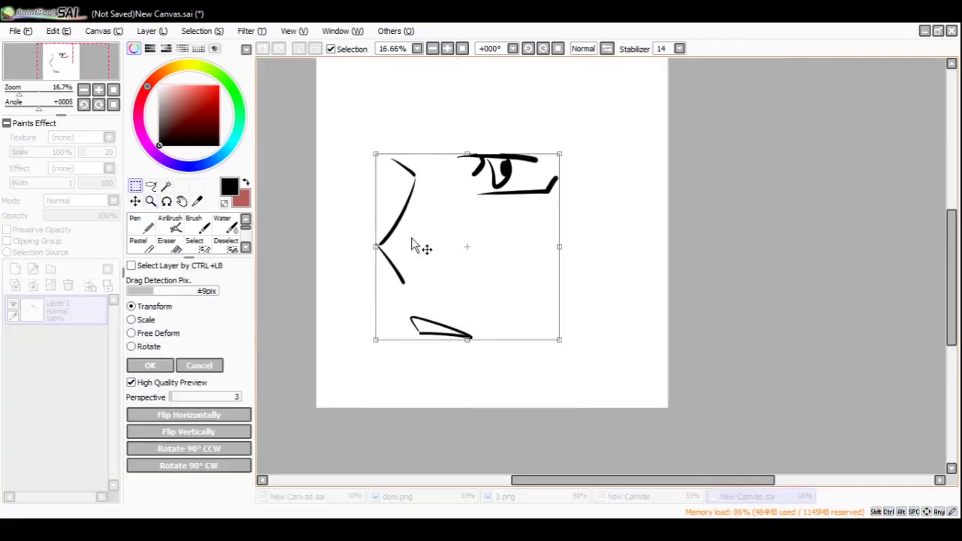
left_click_drag(375, 154, 411, 185)
left_click_drag(492, 293, 532, 209)
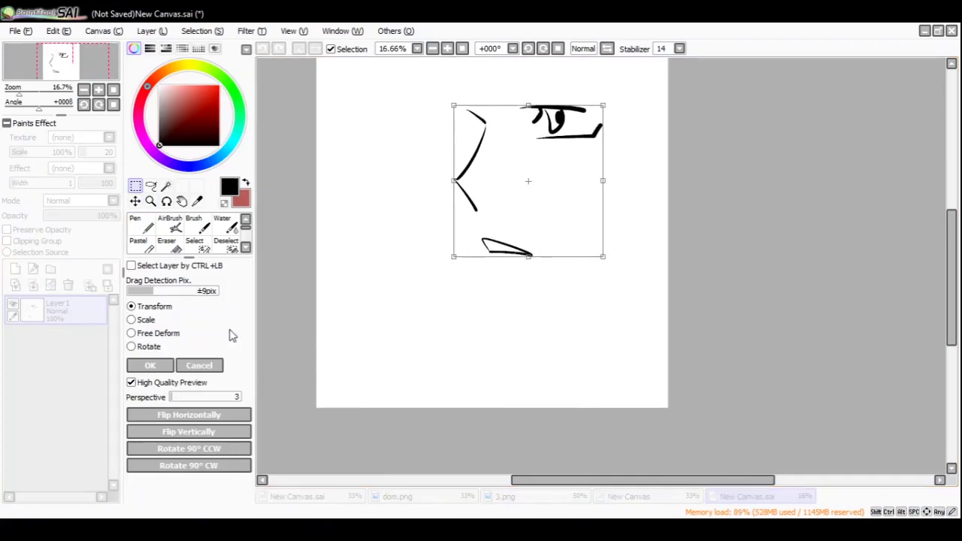
left_click(162, 364)
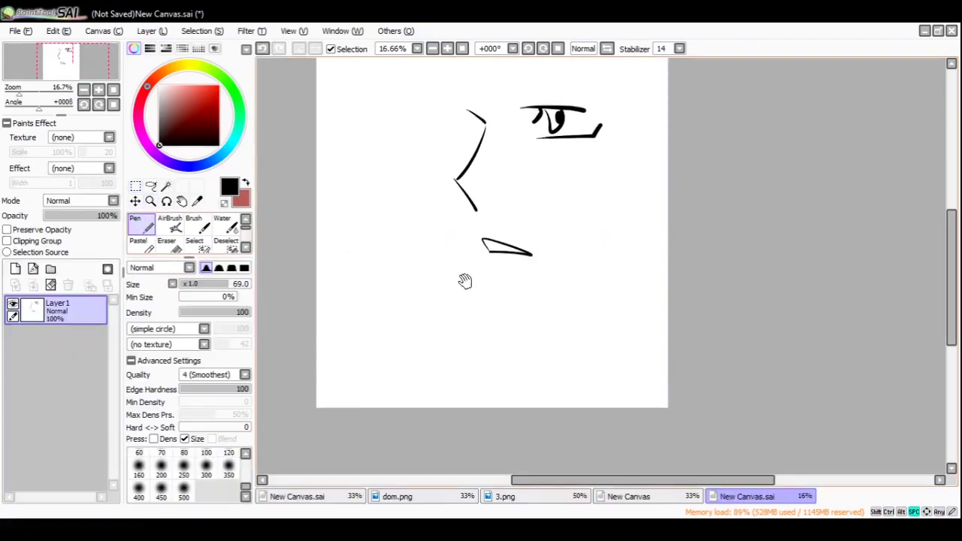
- Draw the cheek line, flat chin and rising jaw line around the mouth
left_click_drag(461, 278, 445, 317)
mouse_move(429, 301)
left_mouse_down()
mouse_move(474, 383)
mouse_move(519, 384)
mouse_move(527, 366)
mouse_move(582, 335)
left_mouse_up()
key("ctrl+z")
left_click_drag(538, 301, 545, 337)
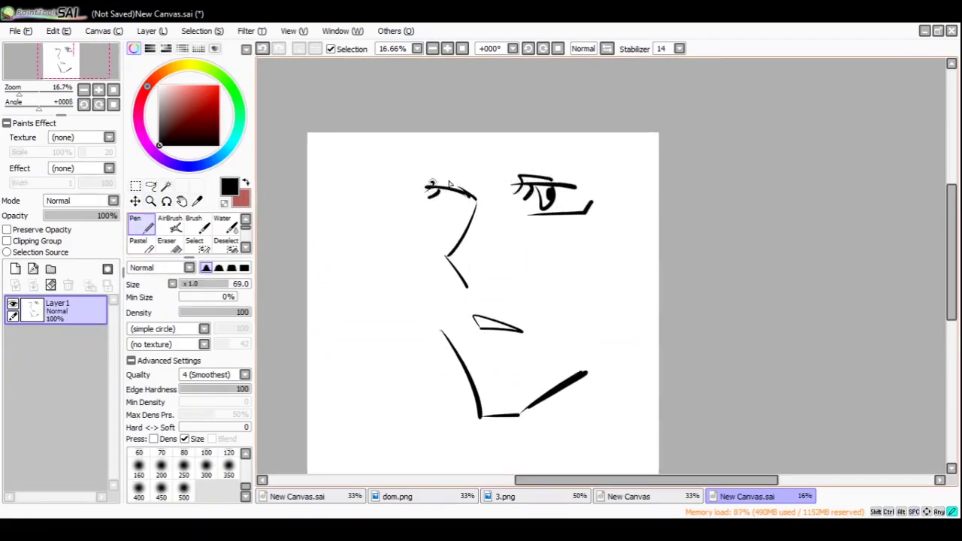
- Draw the second eye beside the nose bridge and add a thick eyebrow above each eye
mouse_move(427, 185)
left_mouse_down()
mouse_move(454, 183)
mouse_move(460, 205)
left_mouse_up()
key("ctrl+z")
mouse_move(492, 140)
left_mouse_down()
mouse_move(582, 148)
mouse_move(497, 139)
left_mouse_up()
left_click_drag(417, 141, 466, 147)
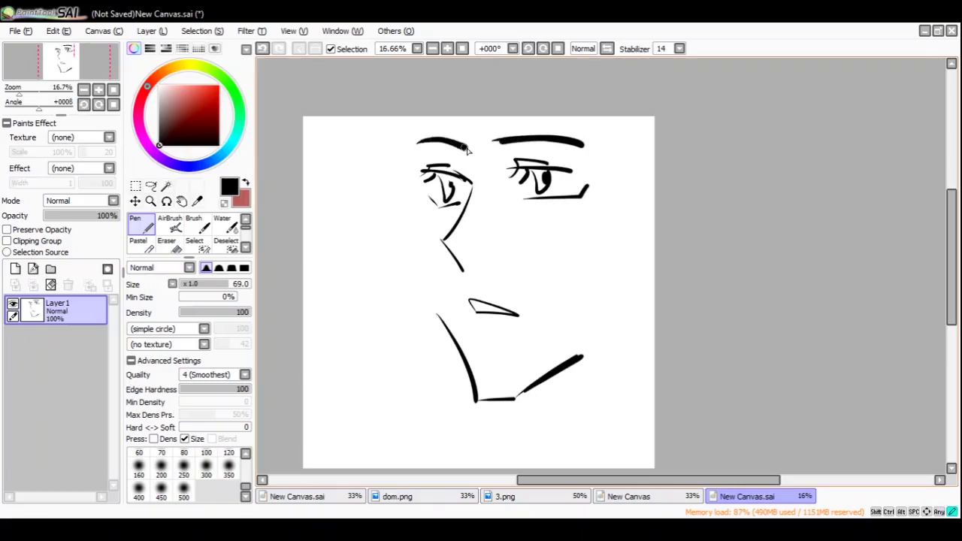
mouse_move(405, 173)
left_mouse_down()
mouse_move(419, 198)
mouse_move(419, 239)
left_mouse_up()
key("ctrl+z")
key("ctrl+z")
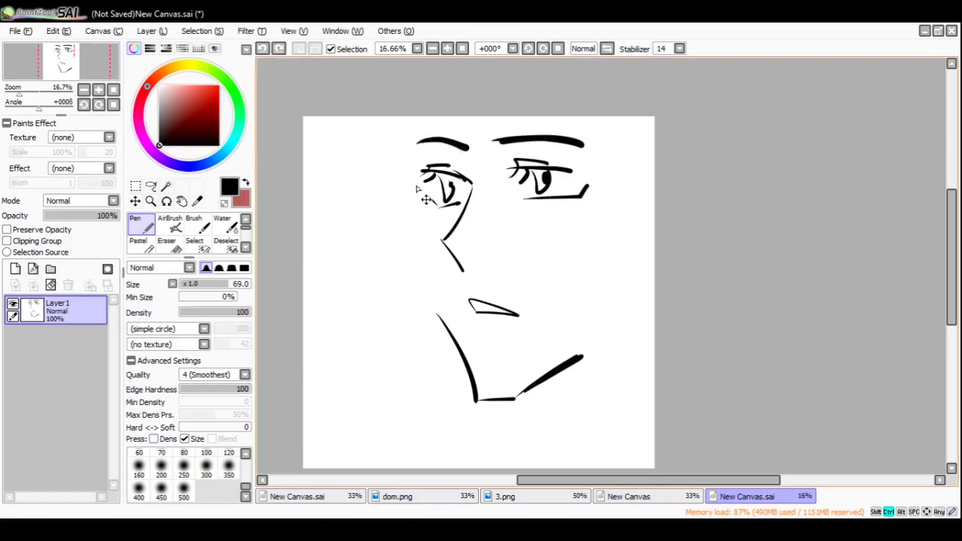
- Draw the angular outer face edge beside the far eye, running down to the cheekbone
mouse_move(414, 171)
left_mouse_down()
mouse_move(423, 203)
mouse_move(414, 255)
mouse_move(442, 323)
left_mouse_up()
key("ctrl+z")
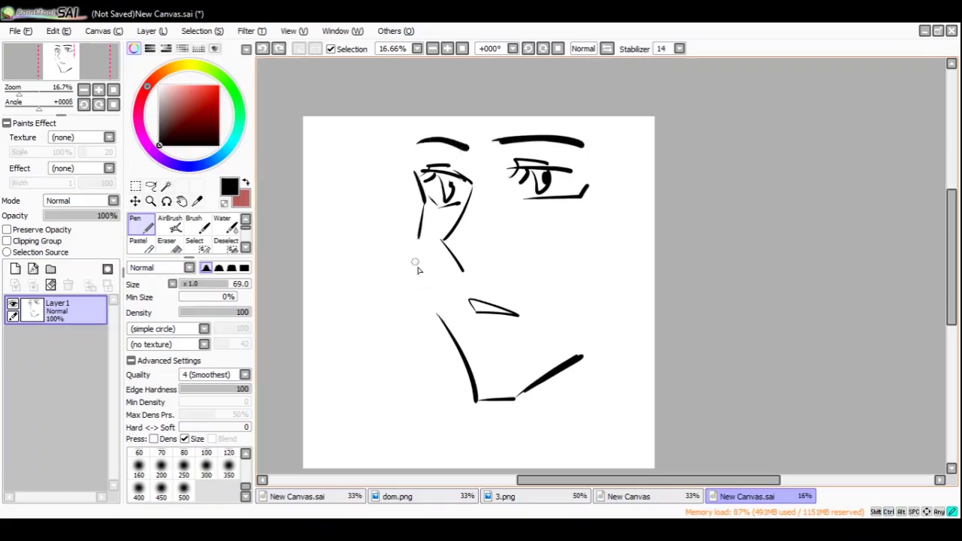
left_click_drag(413, 259, 454, 334)
key("ctrl+z")
mouse_move(524, 364)
left_mouse_down()
mouse_move(516, 357)
mouse_move(528, 350)
left_mouse_up()
key("ctrl")
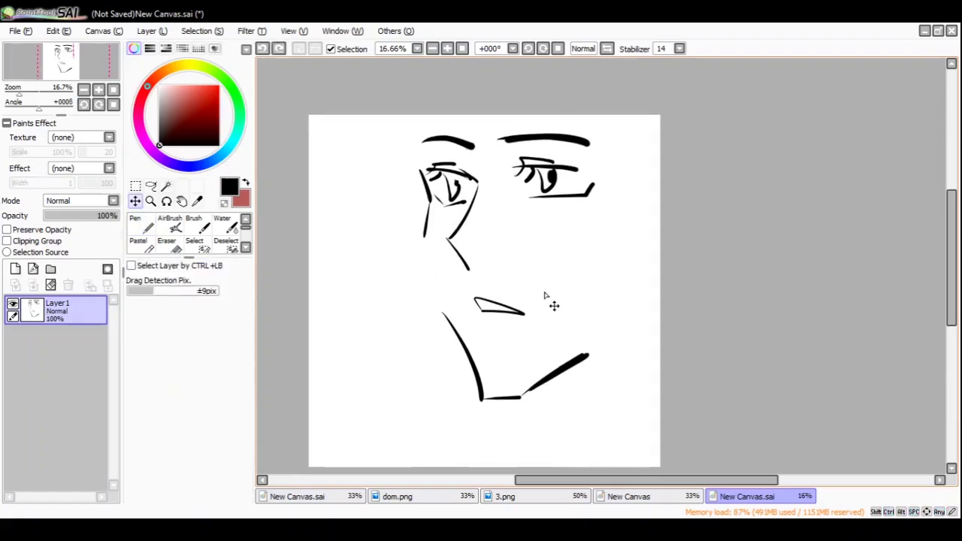
mouse_move(551, 303)
left_mouse_down()
mouse_move(515, 323)
mouse_move(515, 311)
mouse_move(521, 316)
left_mouse_up()
key("ctrl+space")
left_click(509, 321)
key("n")
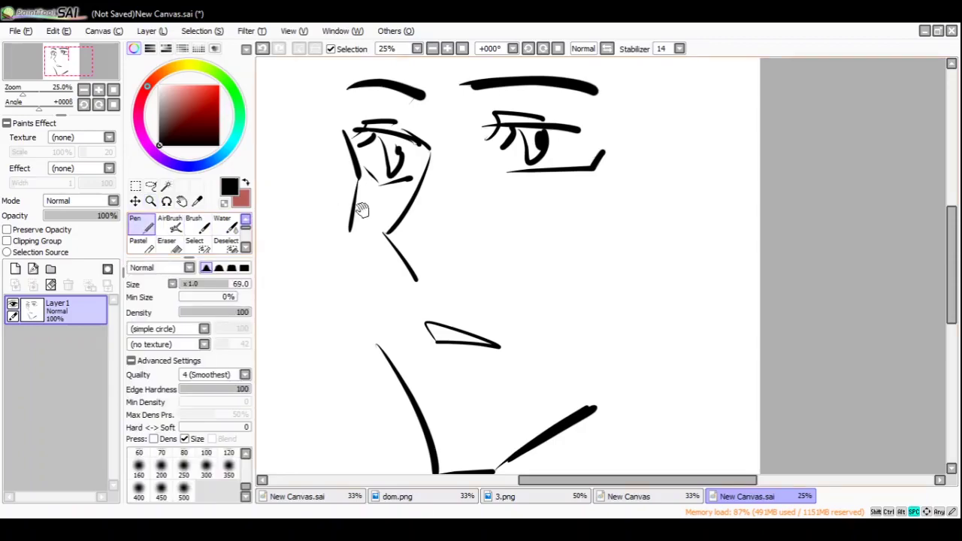
mouse_move(361, 208)
left_mouse_down()
mouse_move(414, 254)
mouse_move(436, 237)
mouse_move(471, 303)
left_mouse_up()
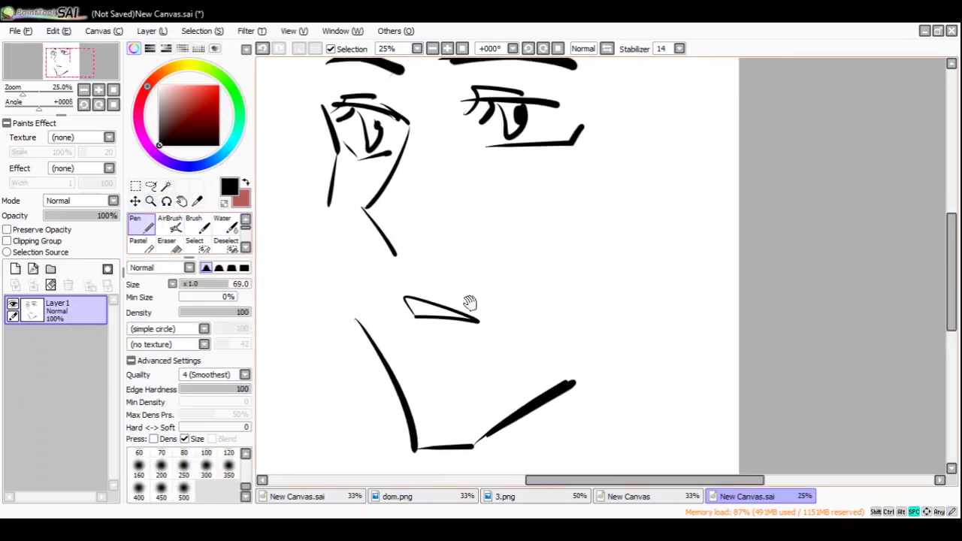
left_click_drag(537, 367, 532, 350)
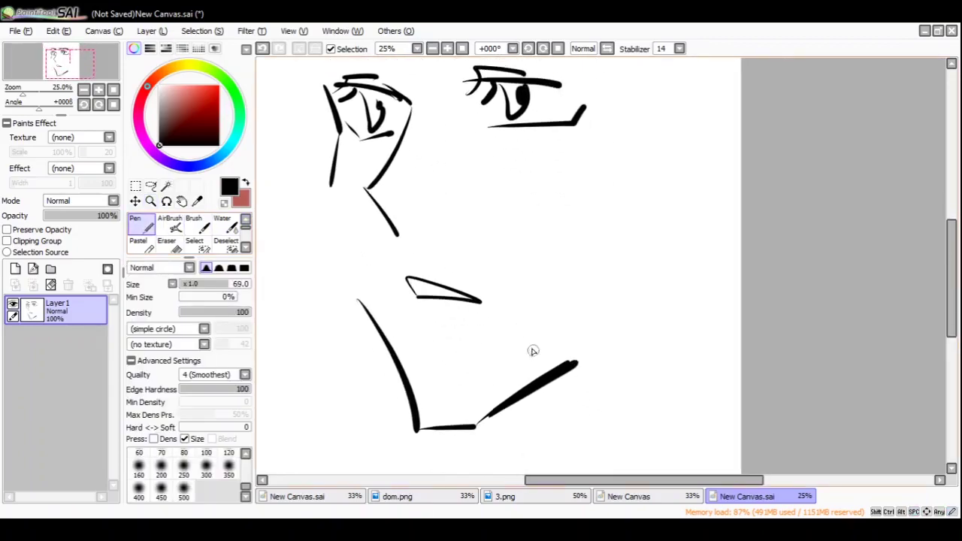
mouse_move(507, 303)
left_mouse_down()
mouse_move(533, 339)
mouse_move(529, 319)
left_mouse_up()
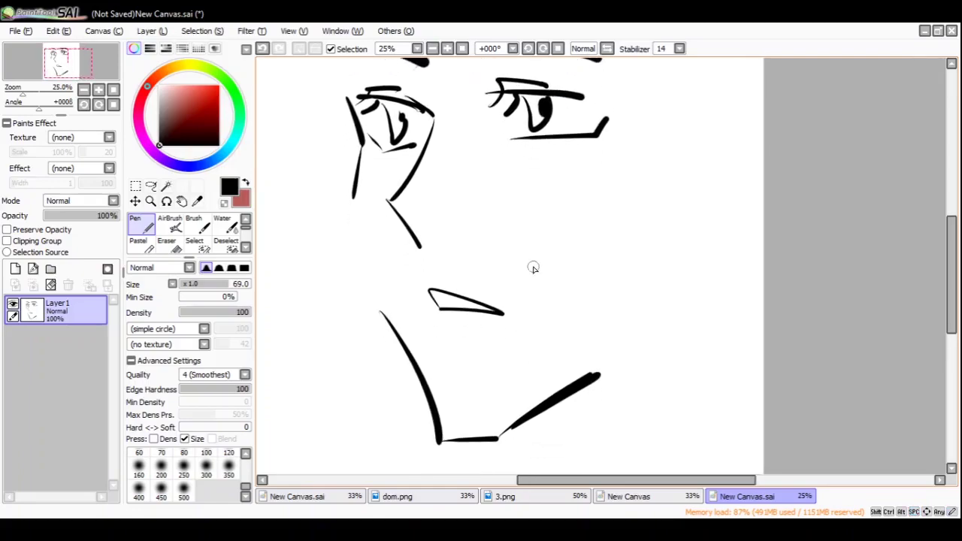
left_click(491, 243, "ctrl+alt")
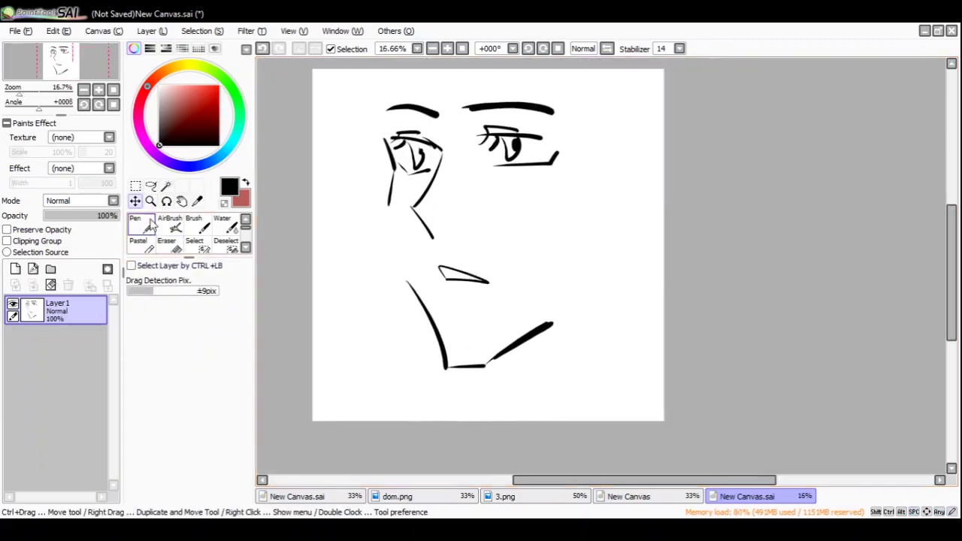
- Draw a curved front neck line below the chin and a slanted back neck line behind the jaw
left_click_drag(490, 362, 462, 318)
left_click_drag(466, 320, 458, 373)
key("ctrl+z")
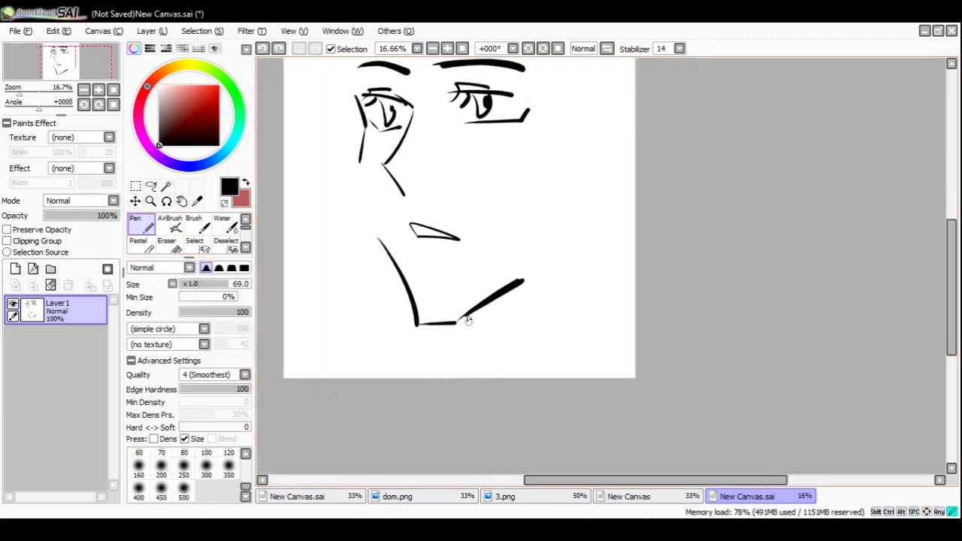
mouse_move(466, 318)
left_mouse_down()
mouse_move(451, 377)
mouse_move(463, 393)
left_mouse_up()
left_click_drag(532, 311, 550, 395)
key("ctrl+z")
mouse_move(519, 208)
left_mouse_down()
mouse_move(509, 264)
mouse_move(557, 190)
left_mouse_up()
key("ctrl+z")
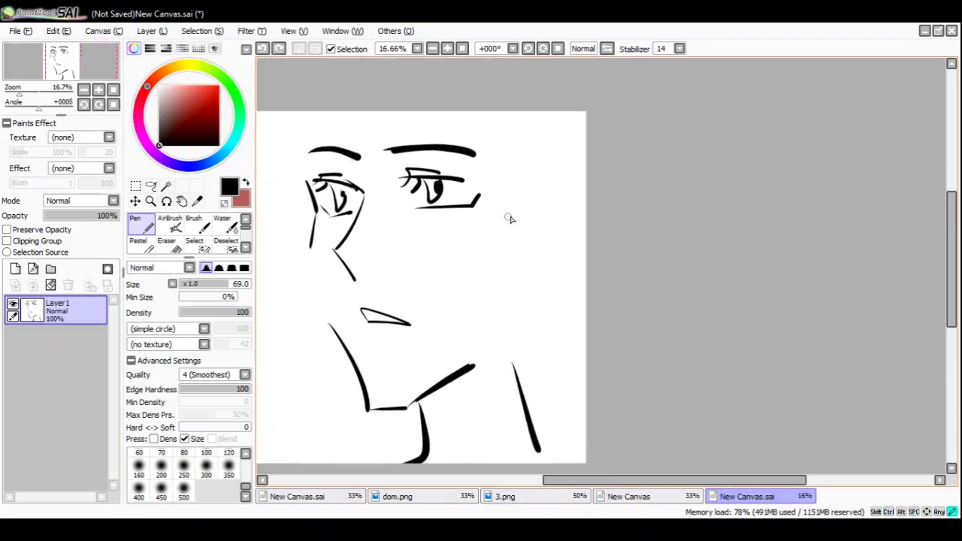
left_click_drag(501, 338, 513, 303)
left_click_drag(565, 188, 579, 251)
key("ctrl+z")
key("ctrl+z")
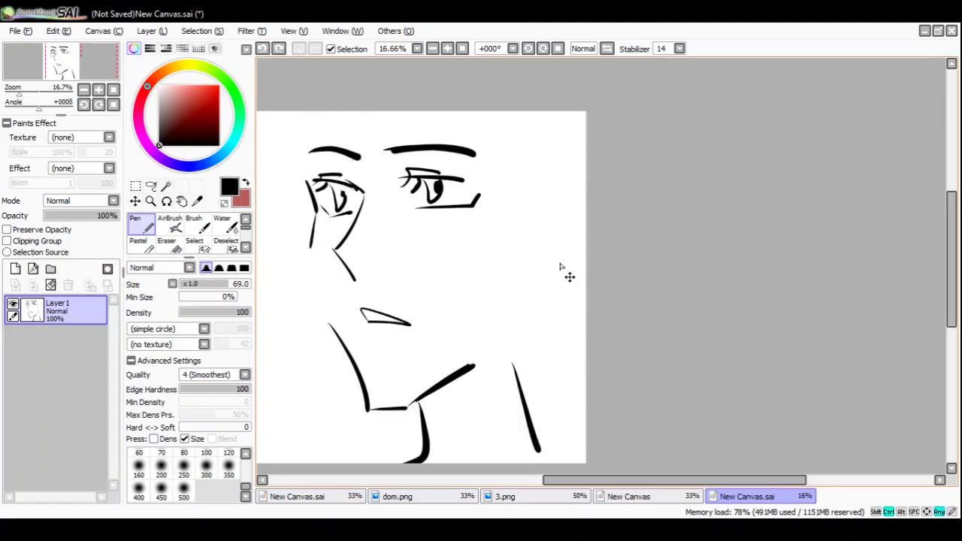
- Transform the face and neck sketch to a smaller size and place it nearer the middle of the canvas
key("ctrl+t")
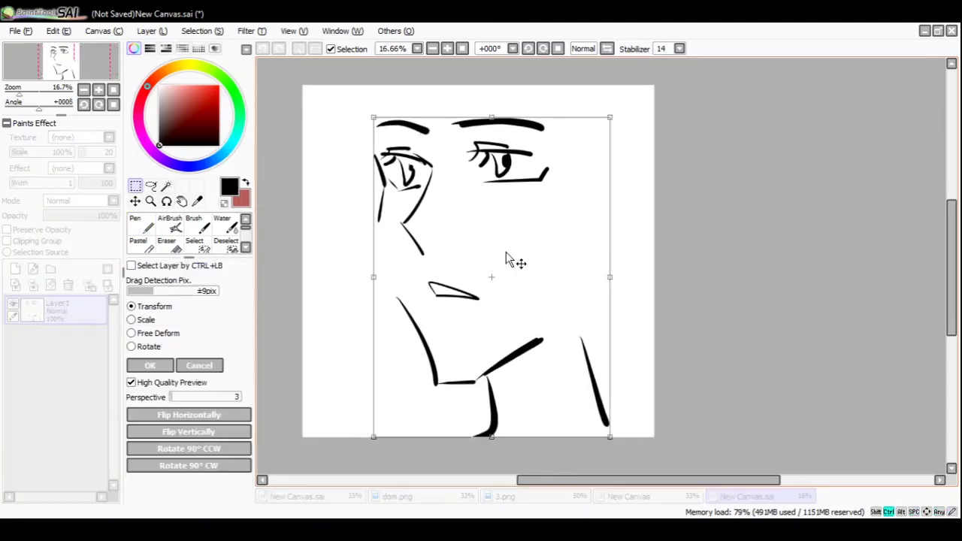
left_click_drag(373, 116, 417, 156)
mouse_move(451, 245)
left_mouse_down()
mouse_move(450, 259)
mouse_move(421, 286)
mouse_move(378, 302)
mouse_move(448, 303)
mouse_move(448, 315)
left_mouse_up()
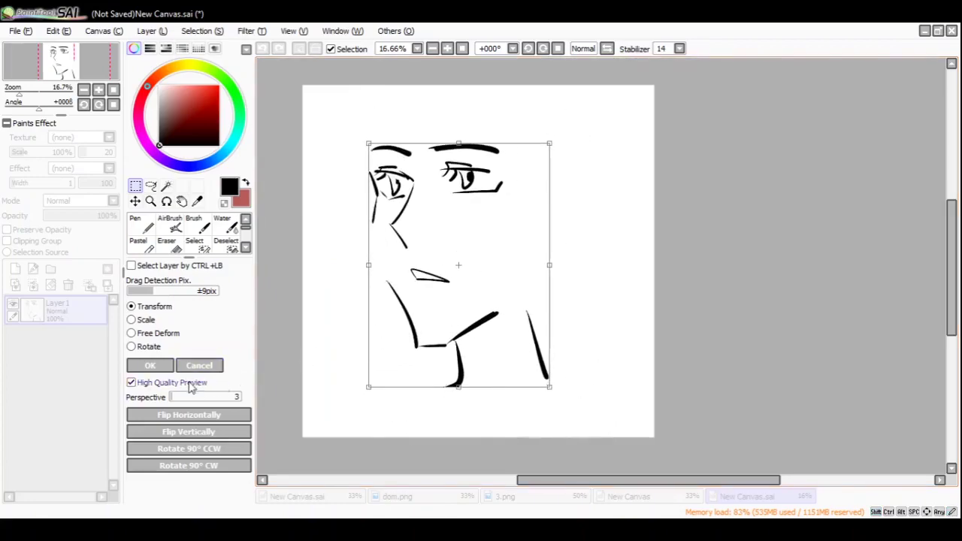
left_click(149, 365)
- Fill the shadow under the jaw with black and thicken both neck lines with the Pen
left_click(150, 229)
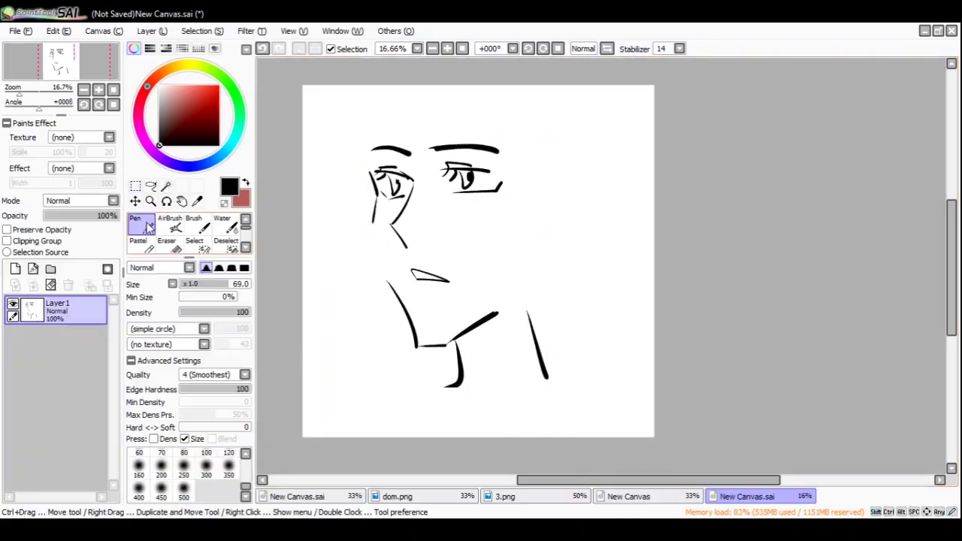
left_click_drag(468, 368, 463, 368)
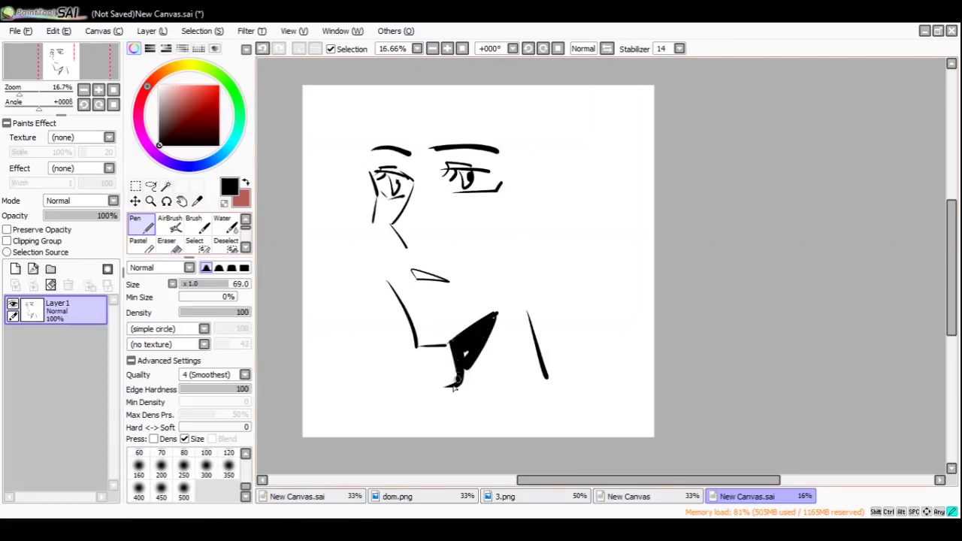
left_click_drag(517, 314, 544, 401)
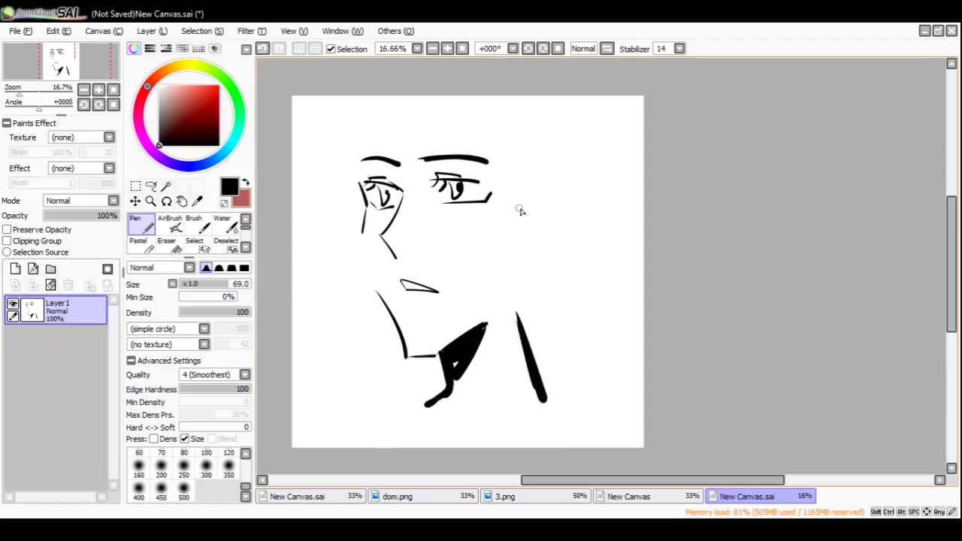
- Draw the angular ear outline and thin hair strands around the forehead and nape
mouse_move(531, 201)
left_mouse_down()
mouse_move(569, 229)
mouse_move(536, 265)
left_mouse_up()
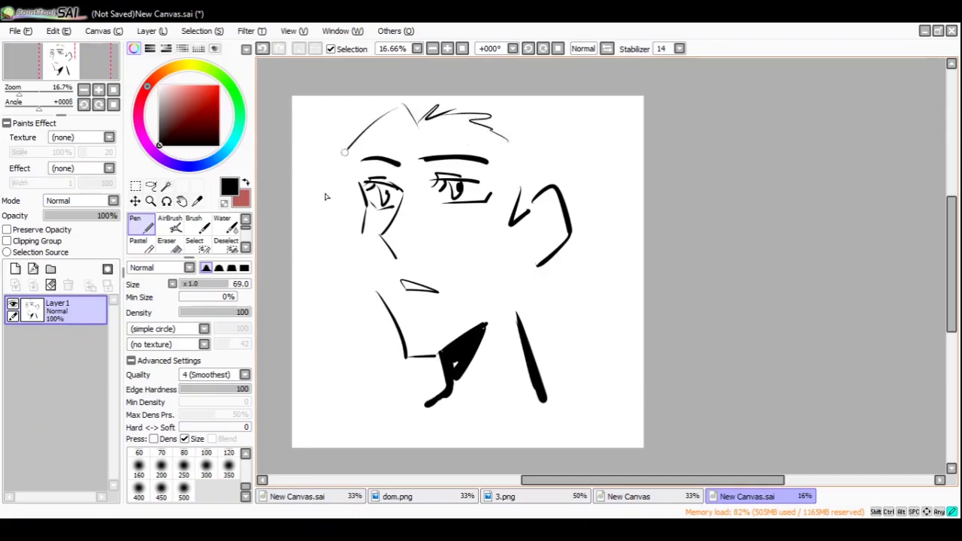
scroll(403, 141, "right", 2)
scroll(547, 258, "down", 1)
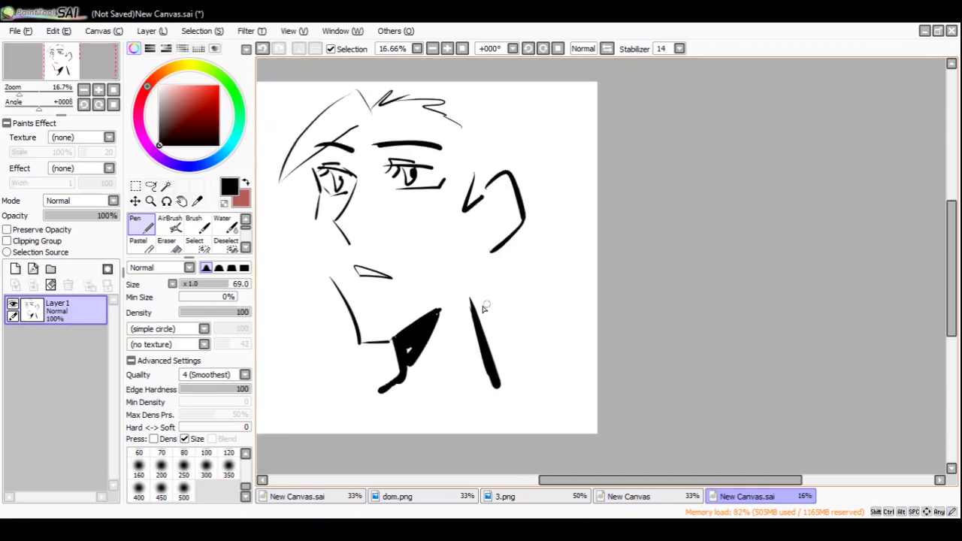
scroll(522, 298, "left", 2)
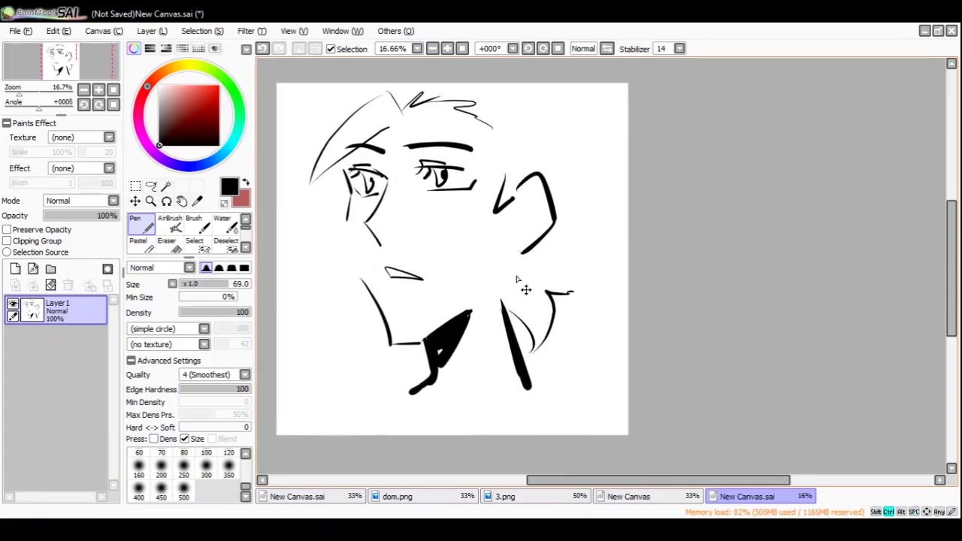
- Scale the whole head sketch down from its upper corner, leaving more empty canvas above the hair
key("ctrl+t")
left_click_drag(311, 92, 357, 146)
left_click(151, 367)
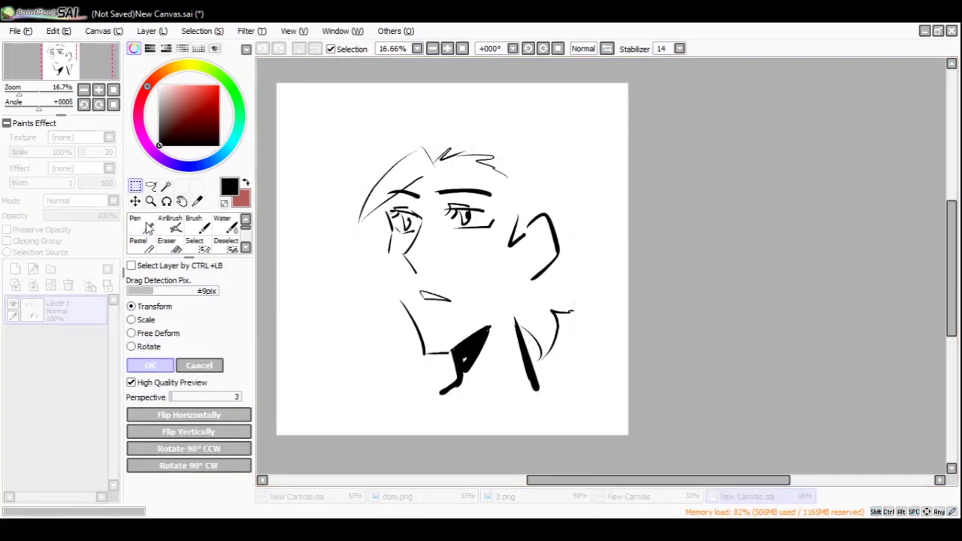
- Draw the outer hair outline over the head, with a pointed tuft sticking out behind the ear
mouse_move(413, 139)
left_mouse_down()
mouse_move(470, 113)
mouse_move(537, 135)
left_mouse_up()
key("ctrl+z")
key("ctrl+z")
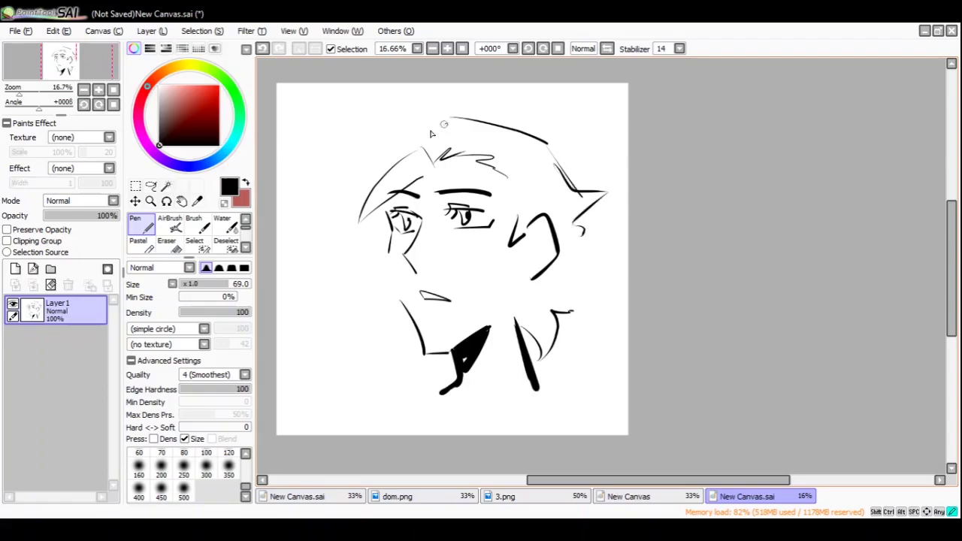
- Thicken the nose bridge and the slanted underside of the nose into bold angular lines
left_click(408, 240, "ctrl")
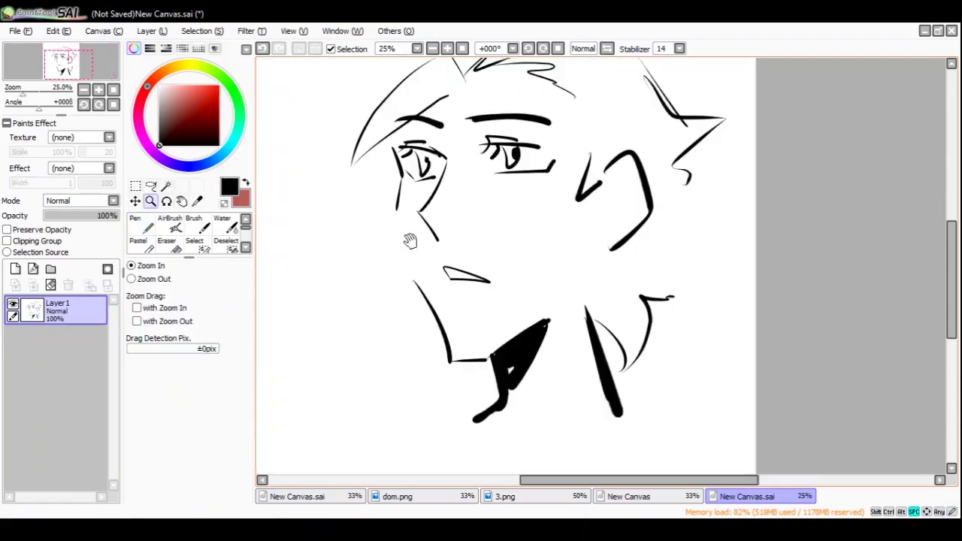
left_click_drag(356, 279, 336, 280)
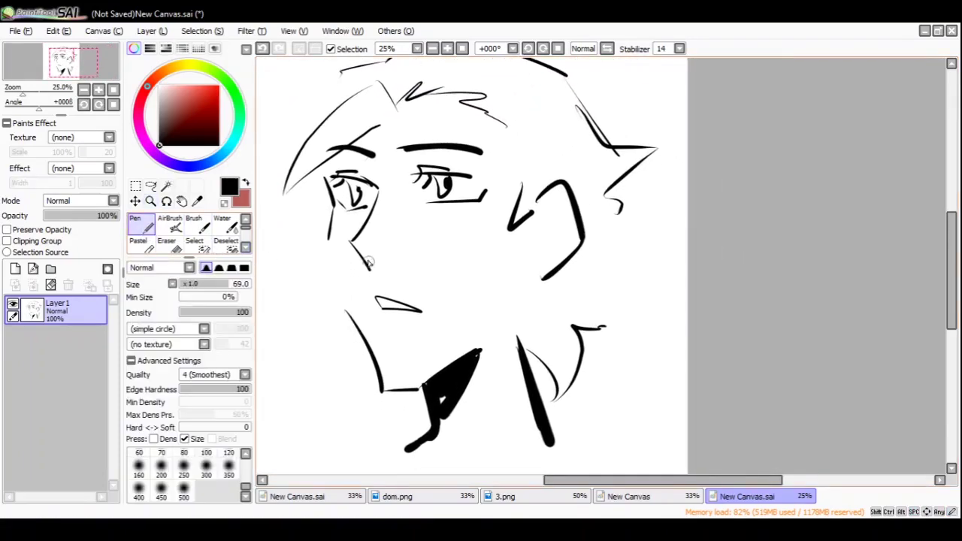
left_click(387, 268, "ctrl")
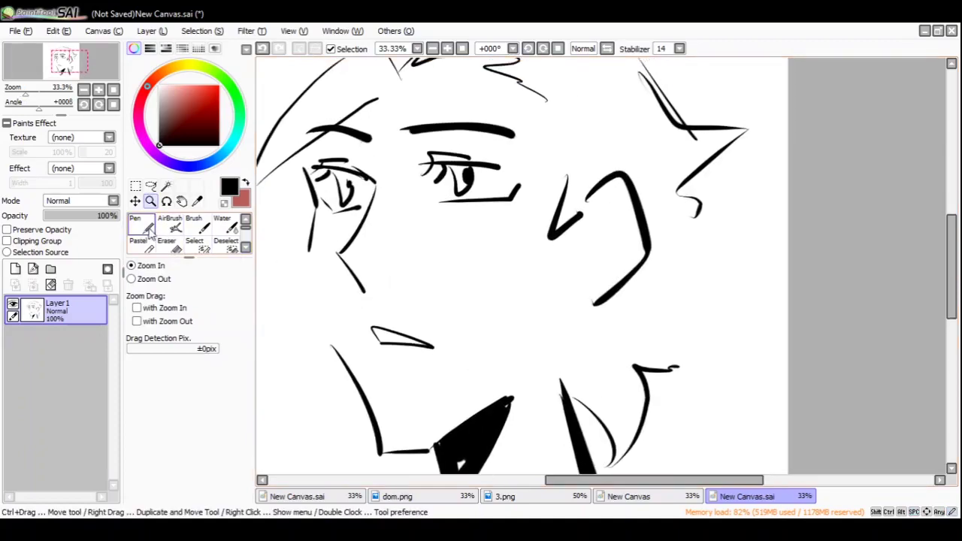
left_click_drag(329, 229, 349, 229)
mouse_move(396, 184)
left_mouse_down()
mouse_move(362, 267)
mouse_move(359, 257)
left_mouse_up()
key("ctrl+z")
key("ctrl+z")
mouse_move(394, 205)
left_mouse_down()
mouse_move(352, 254)
mouse_move(381, 292)
left_mouse_up()
key("ctrl+z")
mouse_move(382, 220)
left_mouse_down()
mouse_move(355, 253)
mouse_move(375, 276)
left_mouse_up()
key("ctrl+z")
- Thicken the outer face edge beside the far eye into a bold tapered line
left_click_drag(344, 165, 352, 216)
key("ctrl+z")
left_click_drag(342, 164, 347, 252)
key("ctrl+z")
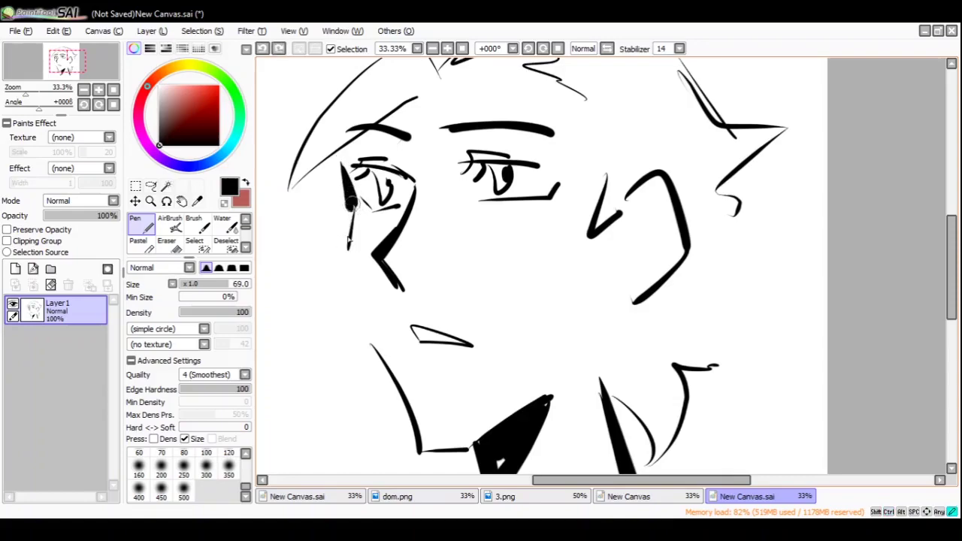
left_click_drag(343, 164, 346, 251)
- Thicken the cheek line that runs from beside the mouth down to the chin
mouse_move(369, 322)
left_mouse_down()
mouse_move(336, 264)
mouse_move(389, 381)
left_mouse_up()
key("ctrl+z")
left_click_drag(330, 263, 396, 405)
left_click_drag(398, 417, 394, 370)
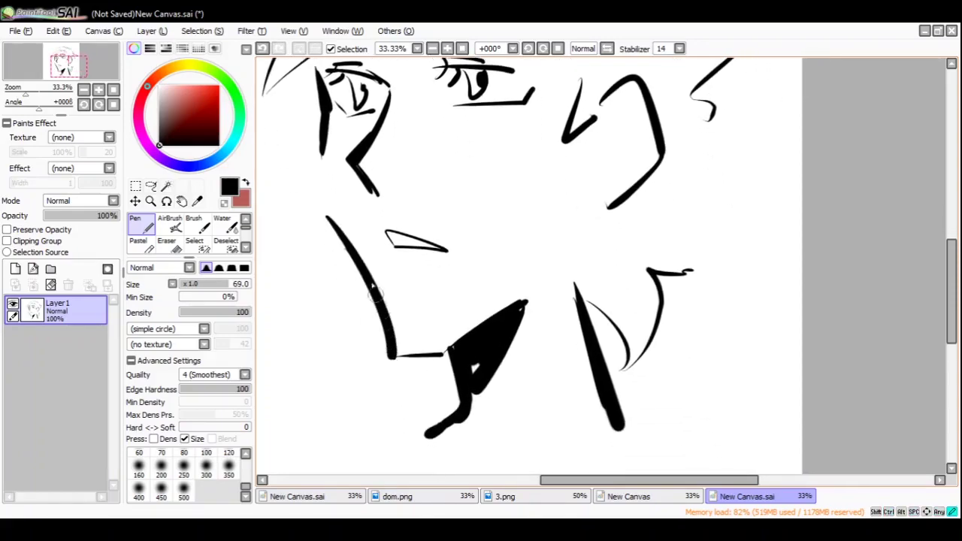
- Thicken the lower cheek and flat chin line, and clean the corner under the chin with the Eraser
left_click_drag(374, 292, 392, 368)
key("ctrl+z")
mouse_move(372, 294)
left_mouse_down()
mouse_move(391, 366)
mouse_move(452, 344)
left_mouse_up()
key("e")
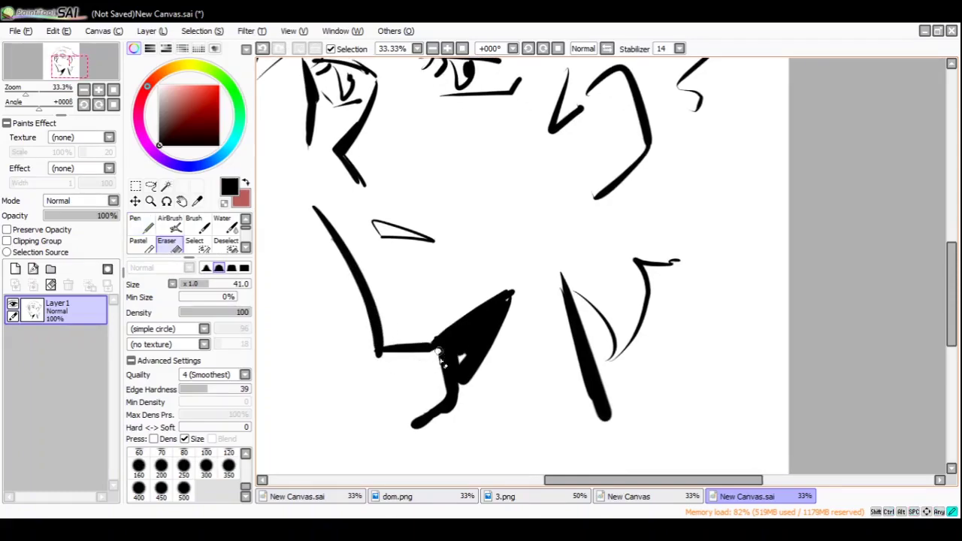
left_click_drag(435, 381, 462, 497)
- Thicken the outline of the front hair lock above the far eye and the start of the fringe with the Pen
key("n")
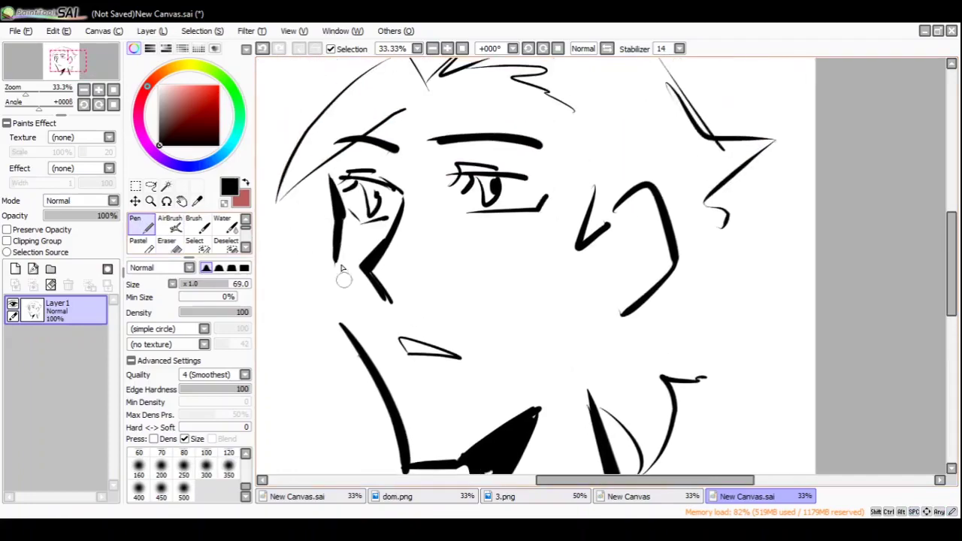
left_click_drag(336, 272, 341, 275)
key("ctrl+z")
scroll(341, 275, "up", 2)
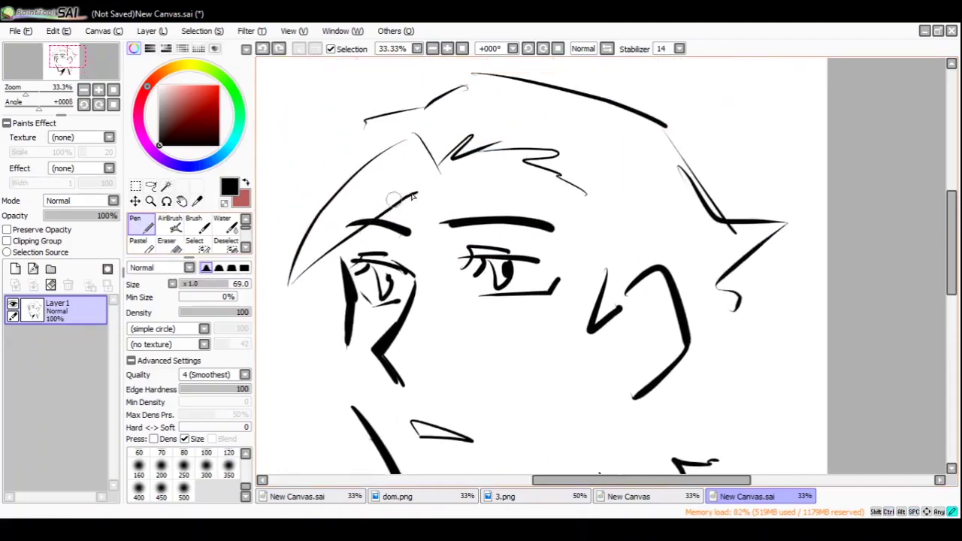
left_click_drag(414, 194, 292, 284)
key("ctrl+z")
mouse_move(428, 189)
left_mouse_down()
mouse_move(279, 297)
mouse_move(418, 197)
mouse_move(390, 217)
mouse_move(434, 197)
left_mouse_up()
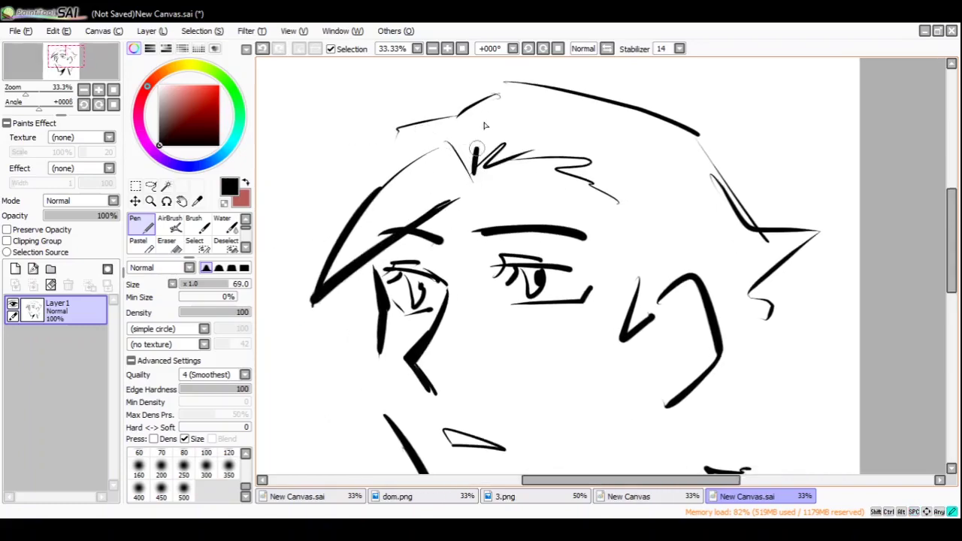
- Thicken the front line of the ear into a wedge and sharpen its lower tip with the Eraser
scroll(575, 215, "down", 2)
scroll(521, 176, "right", 2)
left_click_drag(556, 150, 568, 218)
key("e")
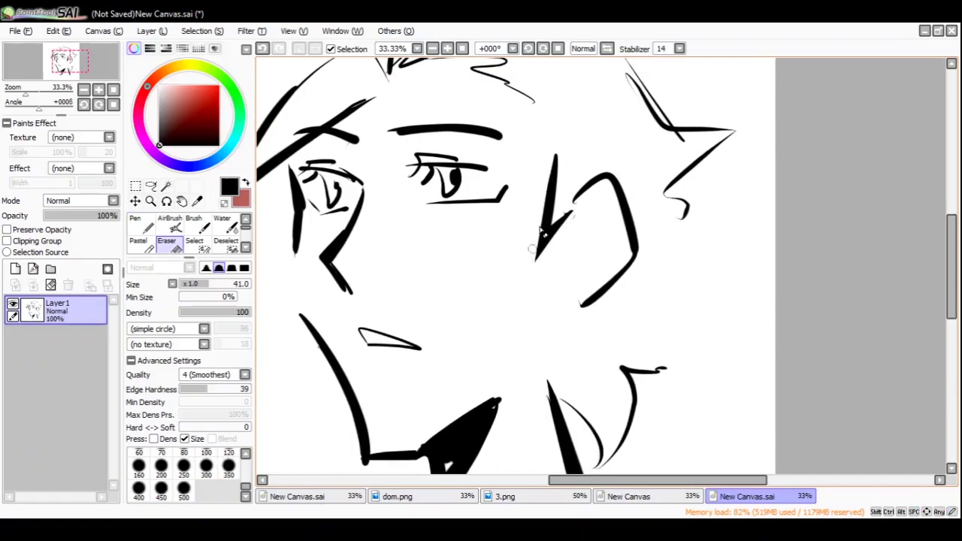
- Trim the edge of the black jaw shadow and taper the end of the front neck line with the Eraser
mouse_move(490, 267)
left_mouse_down()
mouse_move(495, 244)
mouse_move(430, 353)
left_mouse_up()
scroll(423, 328, "down", 2)
scroll(451, 301, "right", 1)
key("ctrl+z")
left_click_drag(494, 247, 429, 354)
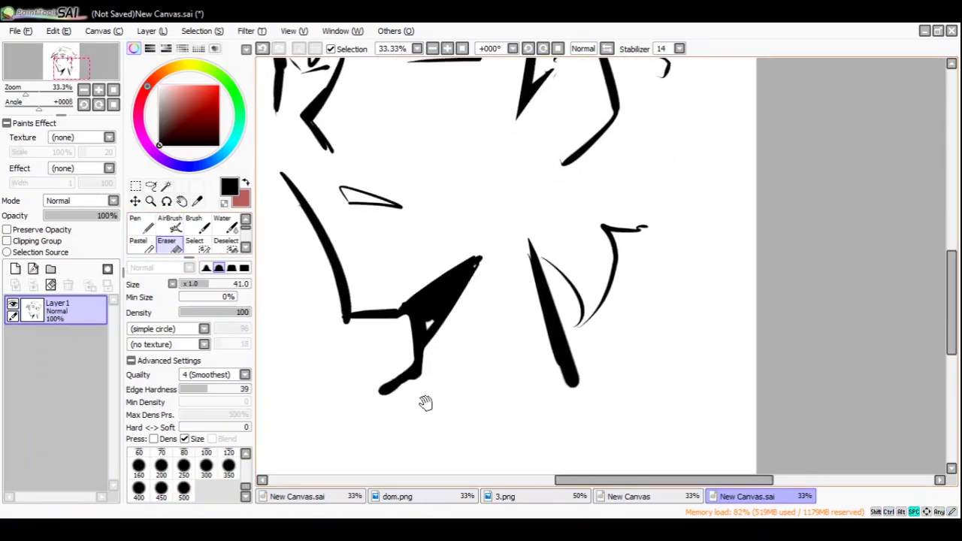
scroll(425, 401, "down", 1)
- Extend the back neck line upward with the Pen and taper both its ends to sharp points with the Eraser
scroll(358, 395, "up", 2)
scroll(358, 395, "right", 3)
left_click(141, 223)
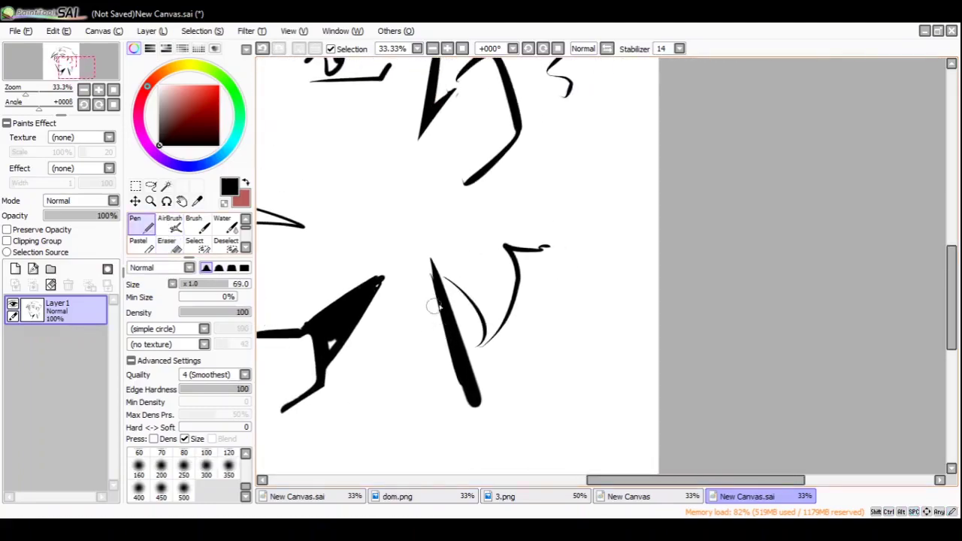
left_click_drag(430, 246, 459, 382)
key("e")
mouse_move(425, 242)
left_mouse_down()
mouse_move(443, 376)
mouse_move(455, 388)
left_mouse_up()
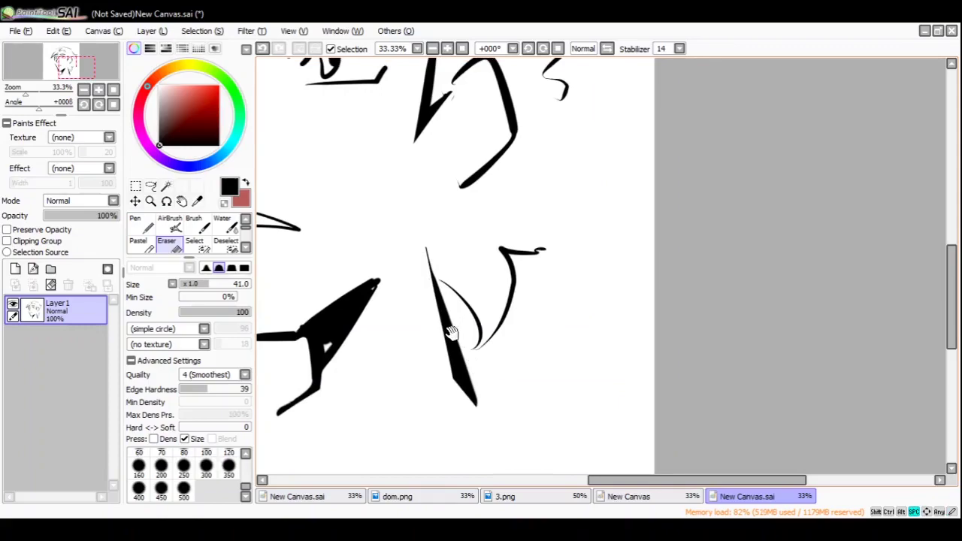
- Fill a curved black shadow shape inside the ear with the Pen
scroll(446, 326, "up", 2)
left_click(141, 223)
scroll(486, 268, "up", 3)
scroll(487, 268, "left", 2)
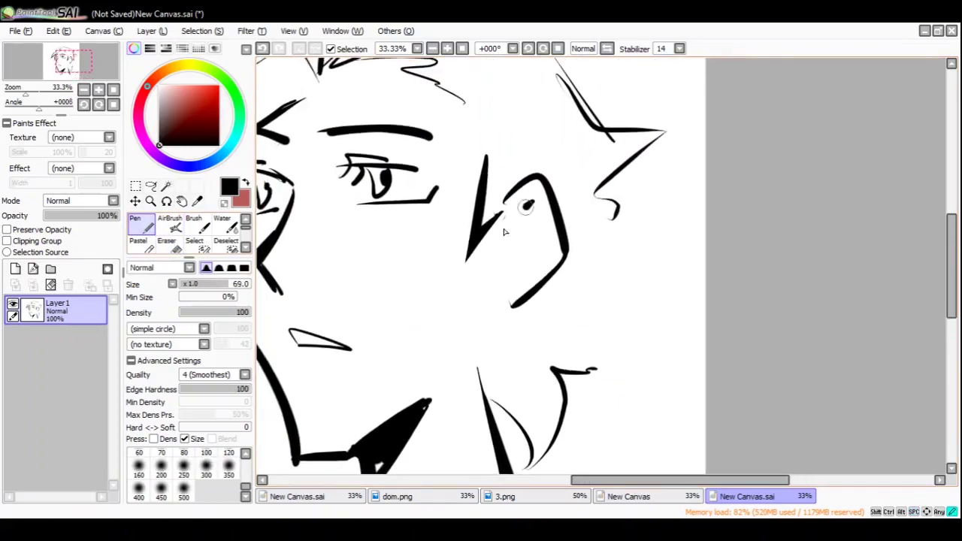
mouse_move(533, 209)
left_mouse_down()
mouse_move(507, 227)
mouse_move(515, 252)
mouse_move(510, 226)
mouse_move(484, 274)
mouse_move(490, 291)
mouse_move(528, 262)
left_mouse_up()
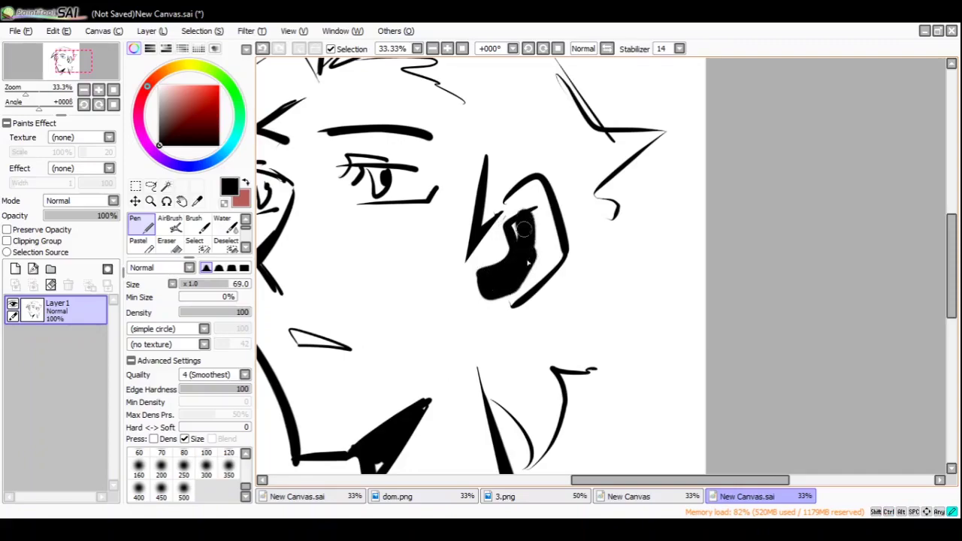
- Widen the upper part of the black ear shadow with the Pen and trim its top edge with the Eraser
left_click_drag(534, 216, 533, 250)
key("e")
left_click_drag(503, 220, 537, 212)
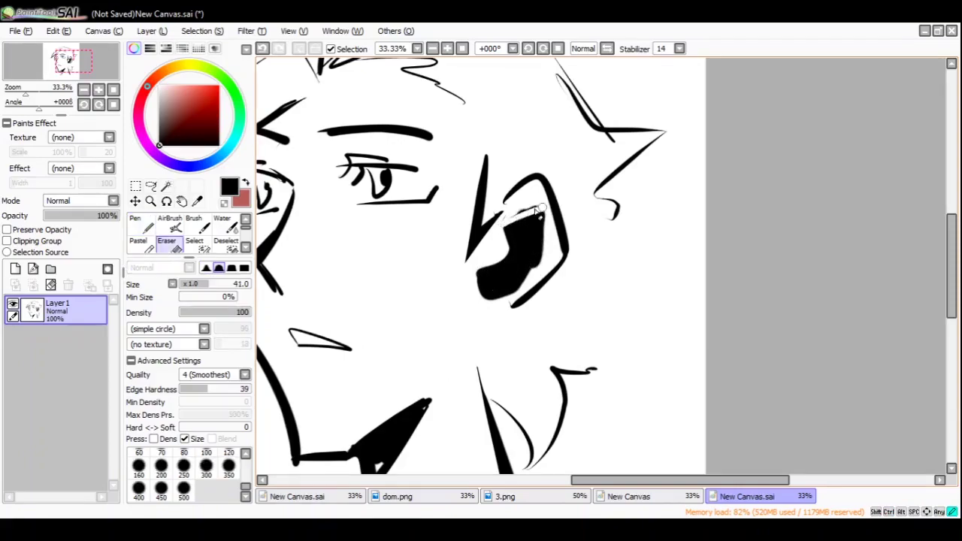
- Redraw the ear's upper outline and add a short line for the earlobe with the Pen
key("n")
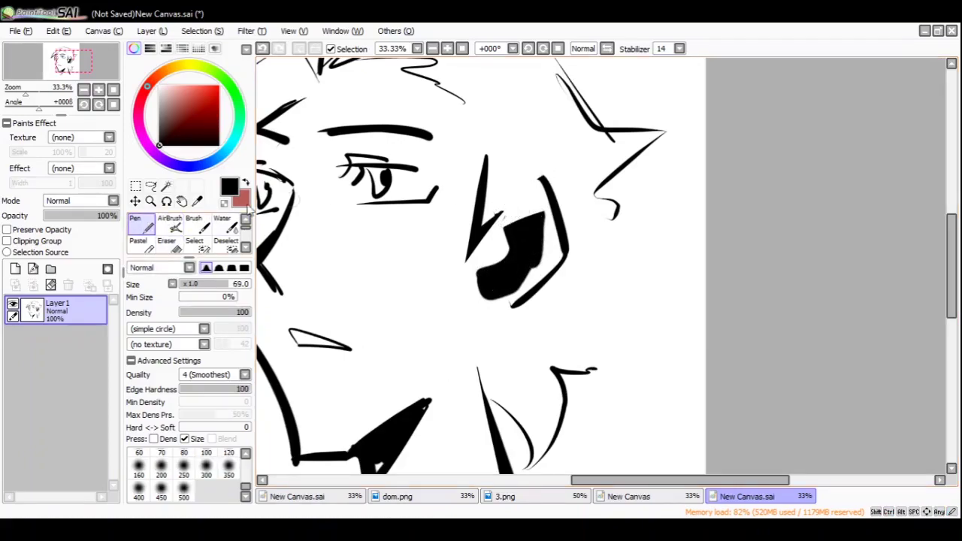
mouse_move(526, 187)
left_mouse_down()
mouse_move(486, 243)
mouse_move(501, 205)
left_mouse_up()
mouse_move(553, 246)
left_mouse_down()
mouse_move(516, 279)
mouse_move(550, 251)
mouse_move(510, 290)
mouse_move(462, 287)
left_mouse_up()
key("ctrl+z")
key("ctrl+z")
left_click_drag(522, 272, 471, 283)
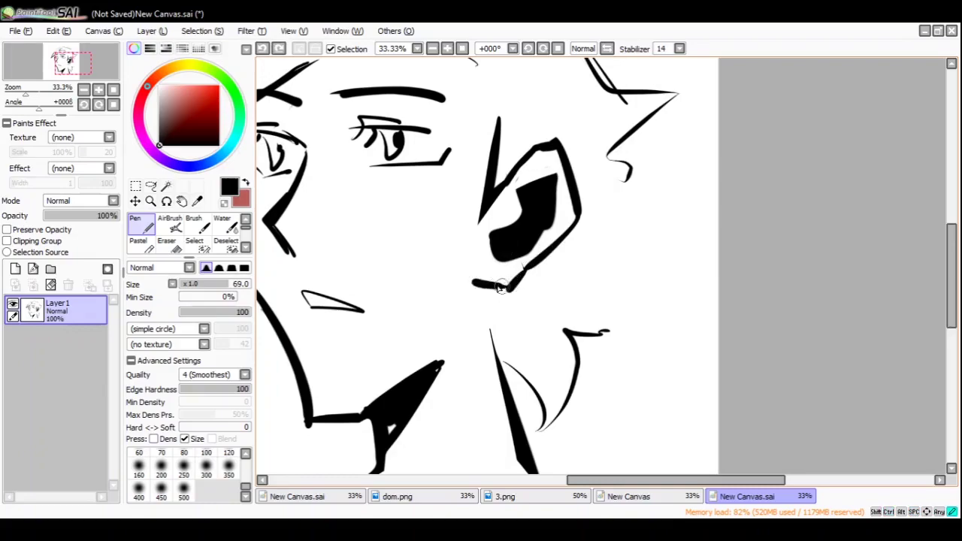
- Trim the ear shadow and cut a curved white highlight through it, and thicken the pointed hair tuft behind the ear
key("e")
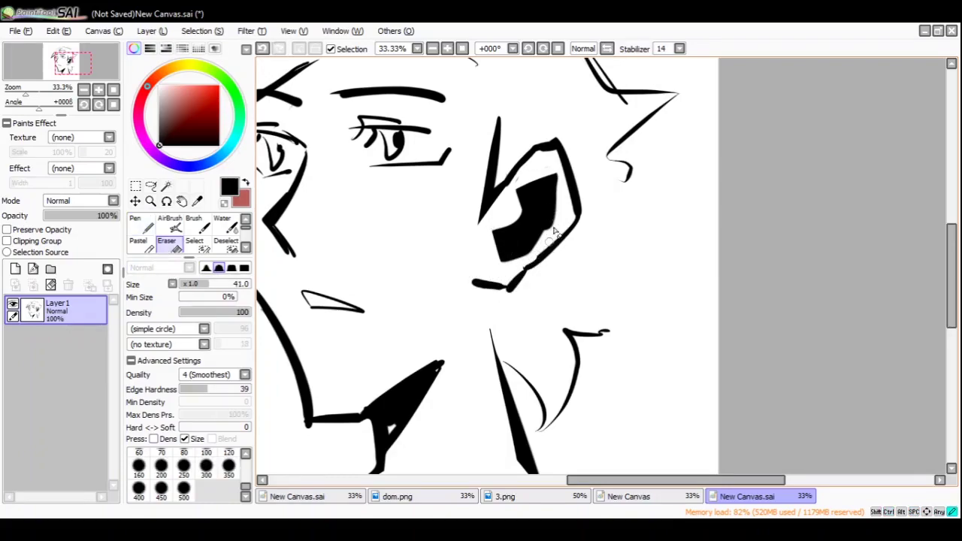
mouse_move(549, 222)
left_mouse_down()
mouse_move(535, 198)
mouse_move(497, 230)
mouse_move(515, 251)
mouse_move(596, 289)
left_mouse_up()
key("n")
mouse_move(720, 174)
left_mouse_down()
mouse_move(628, 233)
mouse_move(710, 254)
left_mouse_up()
left_click_drag(404, 271, 472, 255)
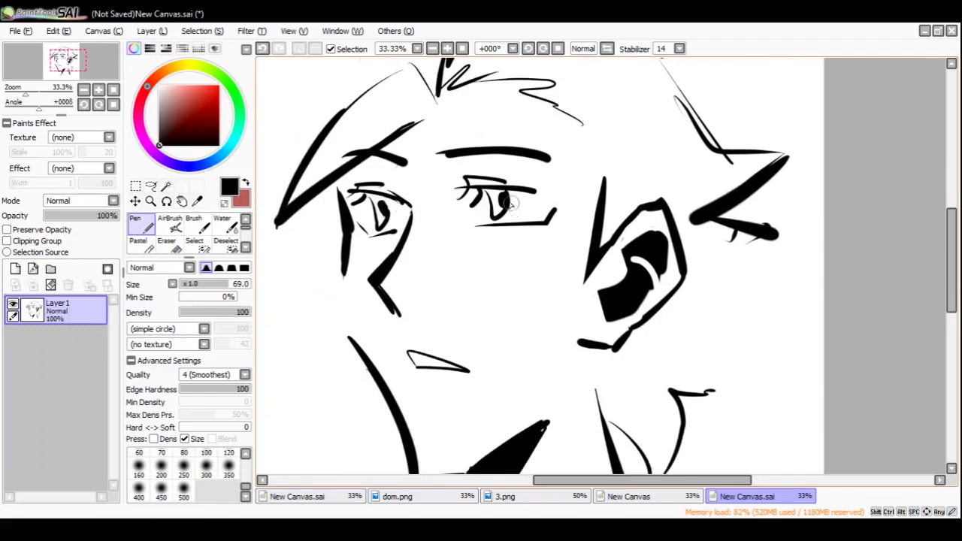
- Thicken the near eye's upper lid and outer corner, and add small black shadows at the lower lids of both eyes
key("ctrl+z")
left_click_drag(462, 185, 555, 194)
left_click_drag(556, 210, 538, 225)
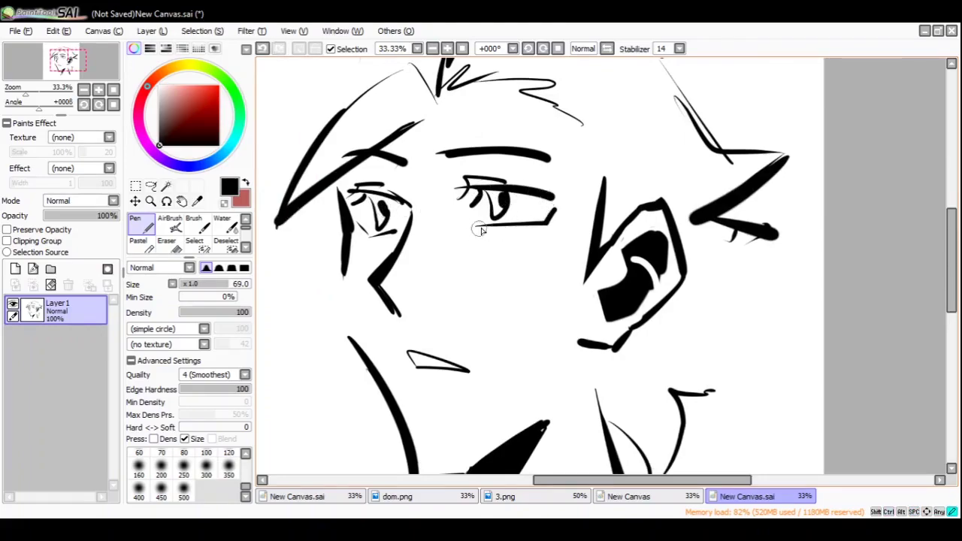
key("e")
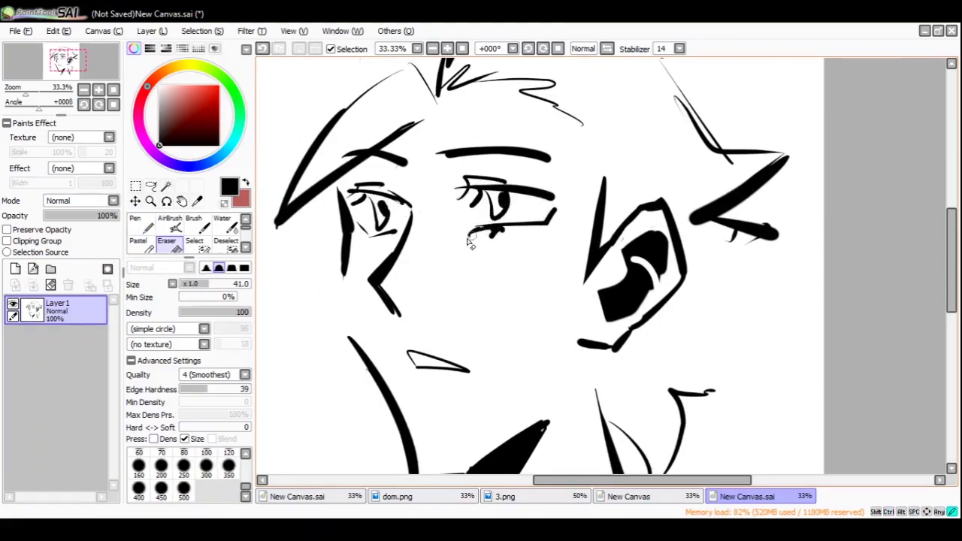
left_click_drag(461, 256, 497, 255)
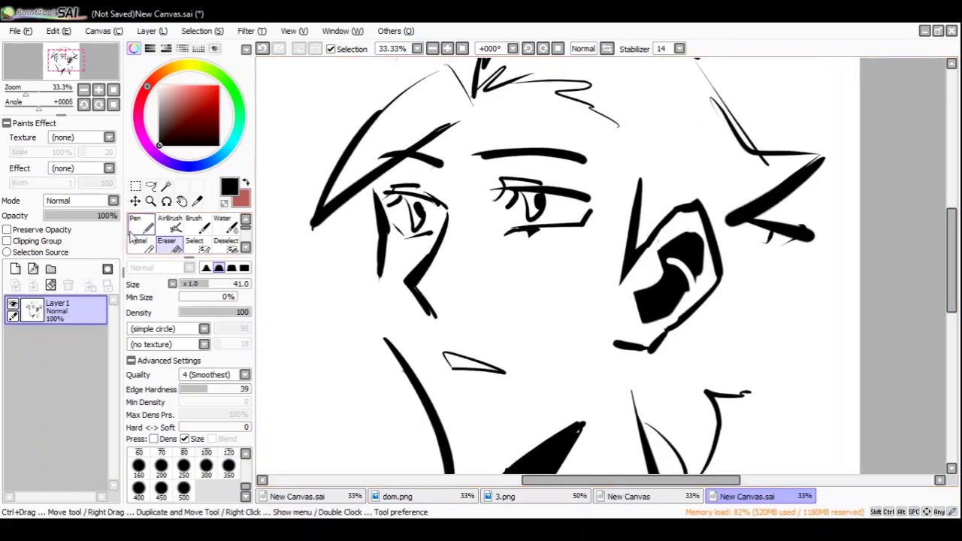
key("n")
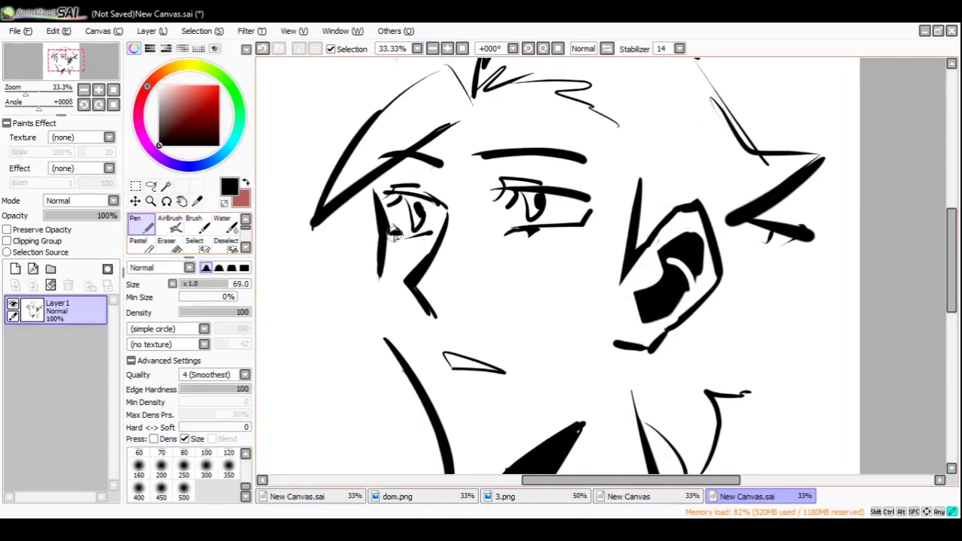
key("e")
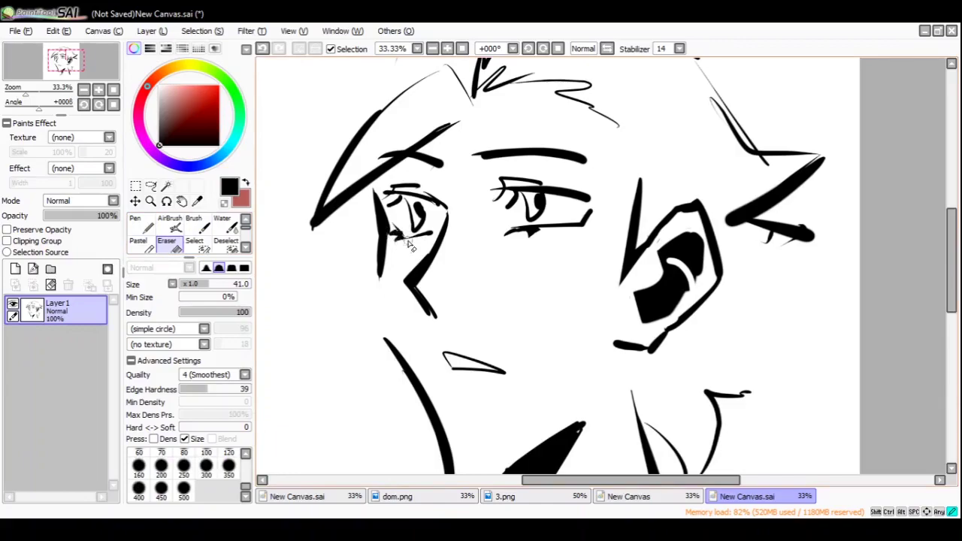
- Paint a small solid black shadow just below the mouth with the Pen
key("ctrl+space")
scroll(410, 247, "down", 2)
scroll(451, 268, "up", 1)
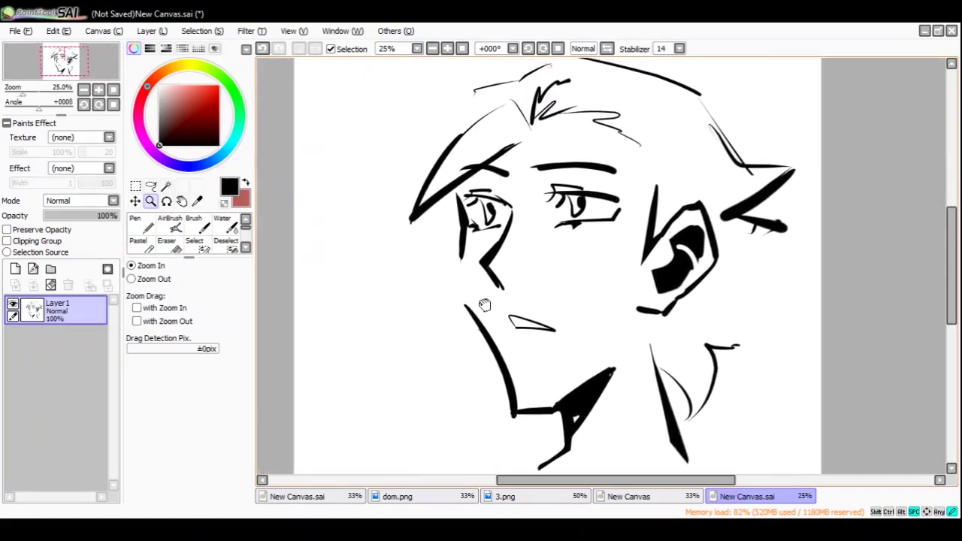
scroll(484, 304, "down", 1)
scroll(515, 294, "up", 1)
left_click_drag(515, 294, 485, 300)
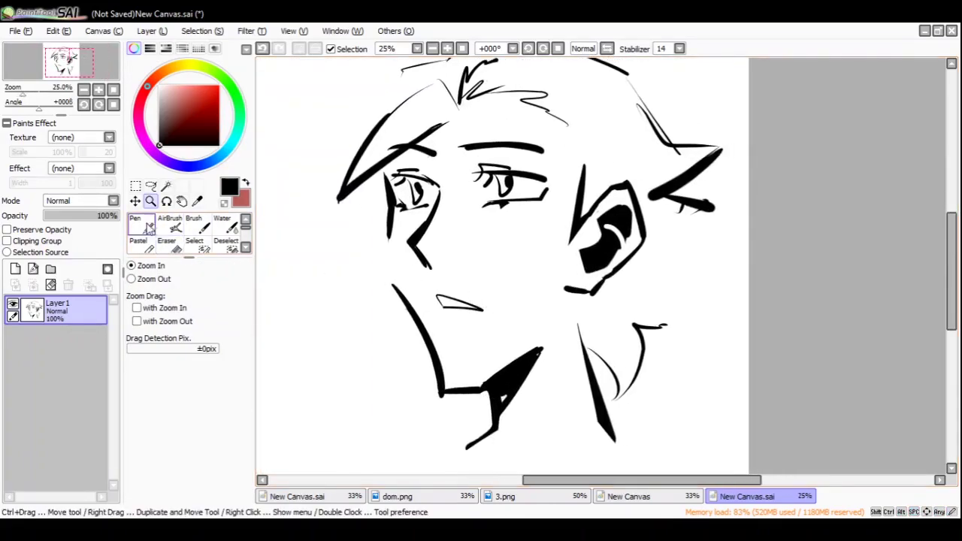
left_click(149, 228)
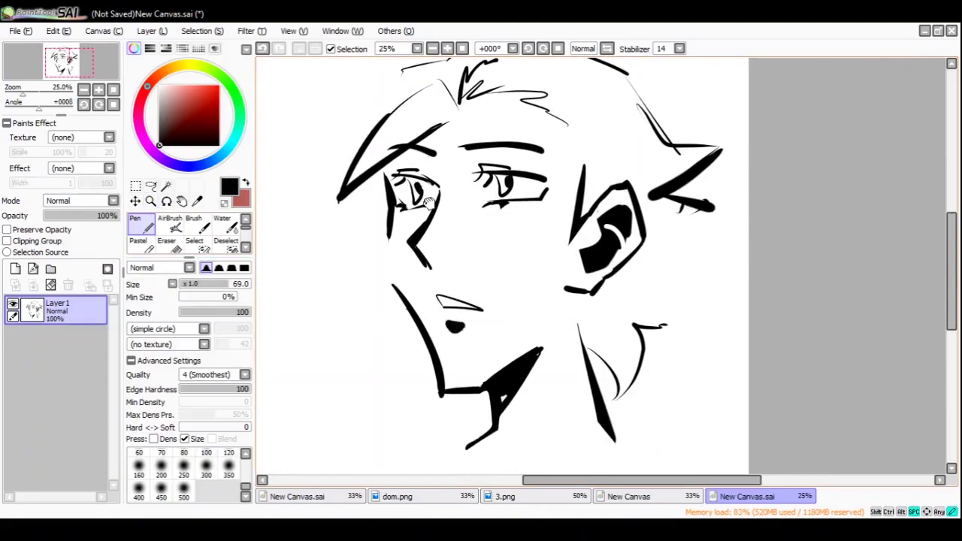
- Thin the outline of the front hair strand above the far eye with the Eraser
left_click_drag(429, 201, 428, 295)
key("e")
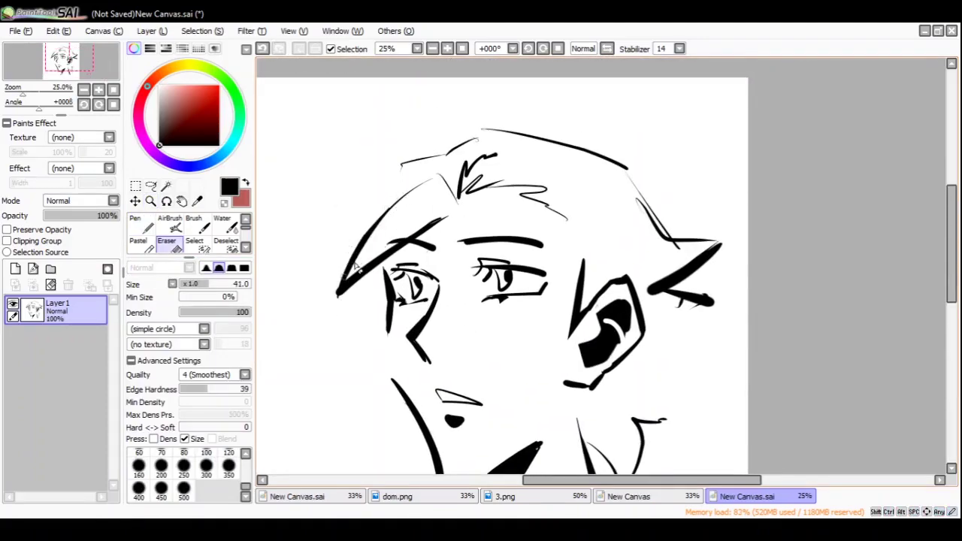
key("ctrl+space")
scroll(355, 267, "down", 1)
scroll(294, 275, "up", 1)
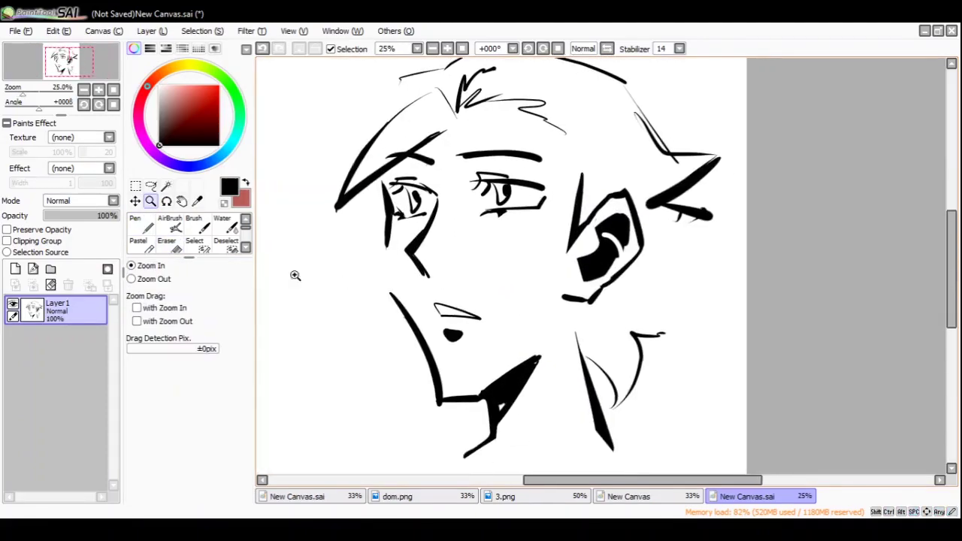
- Thicken the front face line from the cheek down to the chin with the Pen, keeping its upper end pointed
left_click(143, 226)
left_click_drag(389, 293, 430, 391)
key("ctrl+z")
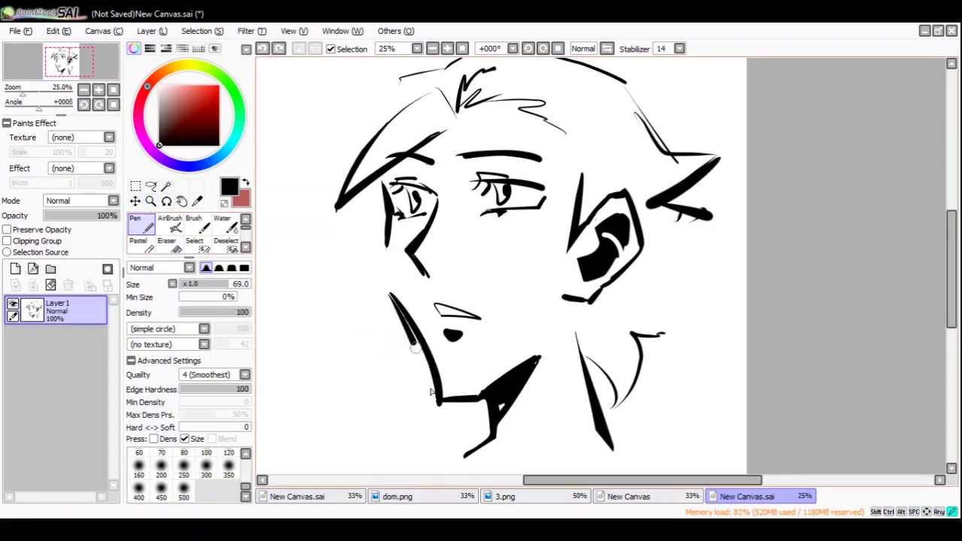
key("ctrl+z")
left_click_drag(386, 292, 438, 405)
key("e")
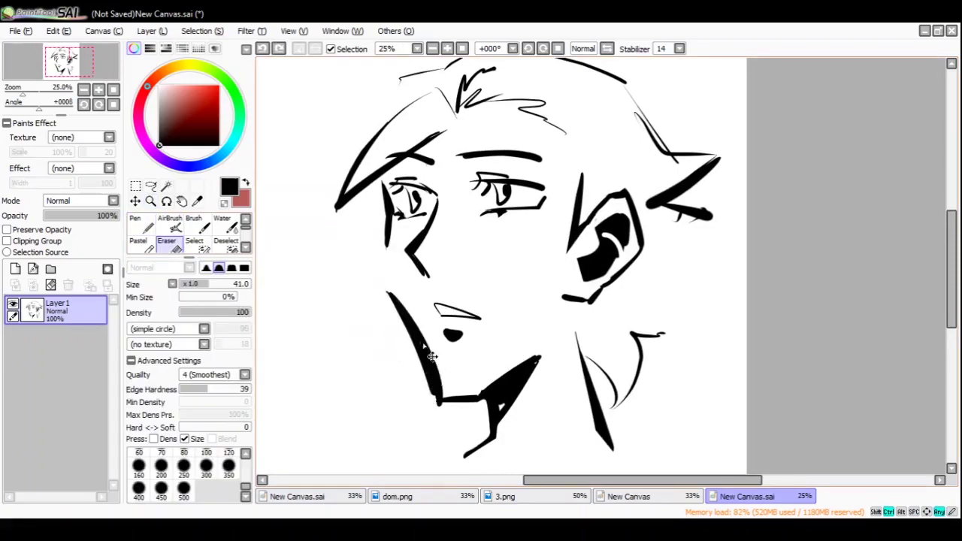
mouse_move(387, 293)
left_mouse_down()
mouse_move(444, 394)
mouse_move(418, 335)
left_mouse_up()
key("ctrl+z")
- Paint a solid black hair mass with hanging locks in the blank area beside the head with the Pen
left_click(361, 278, "ctrl")
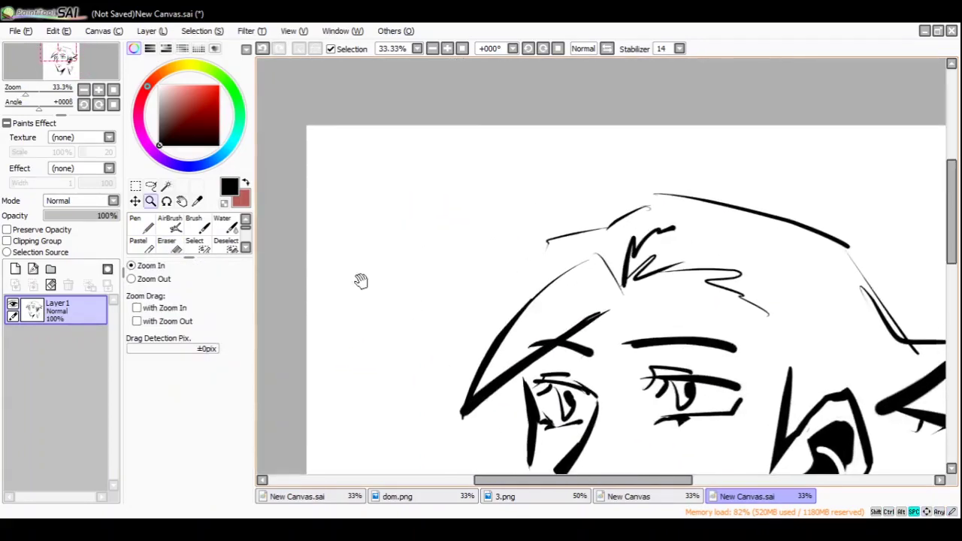
key("n")
left_click_drag(357, 291, 354, 277)
mouse_move(378, 190)
left_mouse_down()
mouse_move(362, 212)
mouse_move(392, 234)
left_mouse_up()
mouse_move(373, 272)
left_mouse_down()
mouse_move(412, 257)
mouse_move(387, 255)
mouse_move(414, 170)
mouse_move(391, 219)
mouse_move(461, 221)
mouse_move(473, 255)
mouse_move(355, 227)
mouse_move(351, 314)
mouse_move(363, 280)
mouse_move(419, 269)
left_mouse_up()
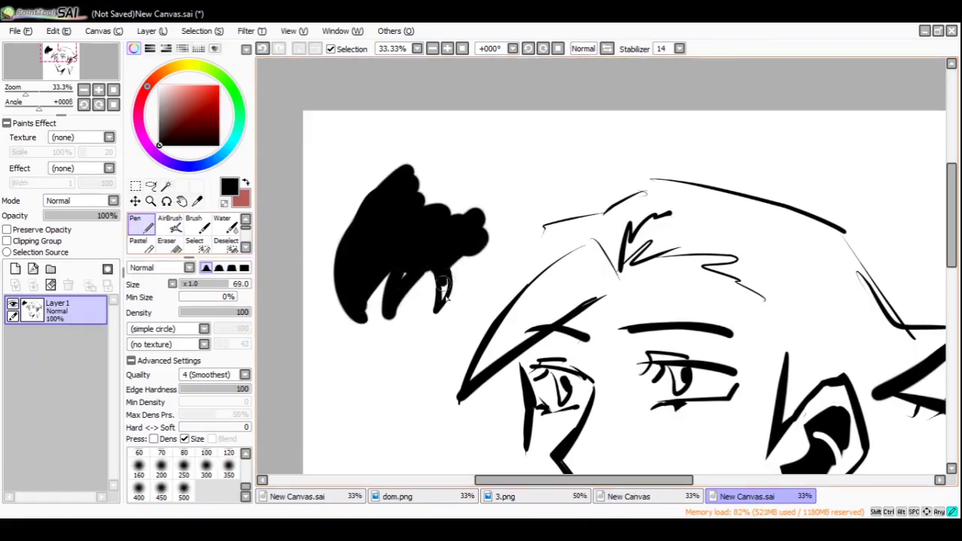
key("ctrl+z")
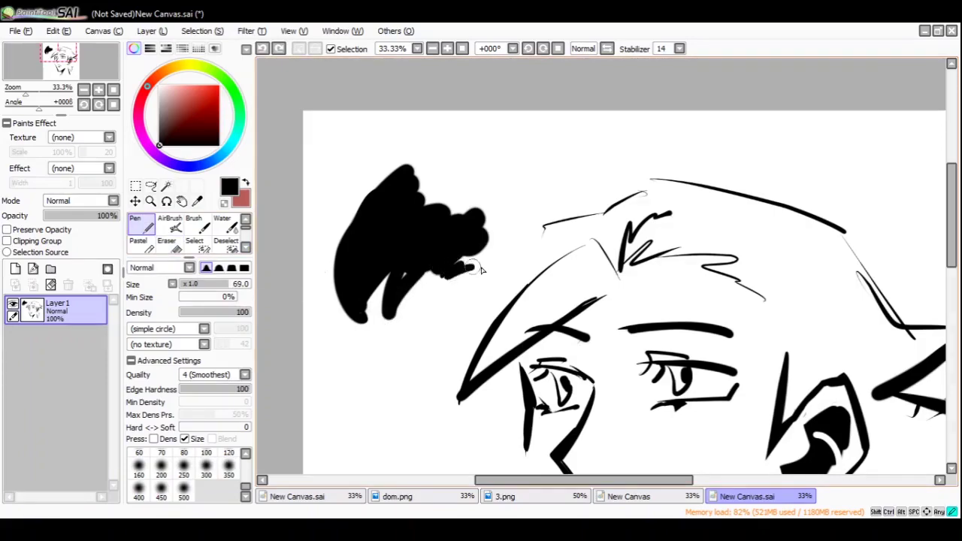
mouse_move(482, 270)
left_mouse_down()
mouse_move(457, 280)
mouse_move(465, 308)
mouse_move(394, 316)
left_mouse_up()
- Erase a zigzag white highlight across the black hair mass, and extend its crown and back with the Pen
key("e")
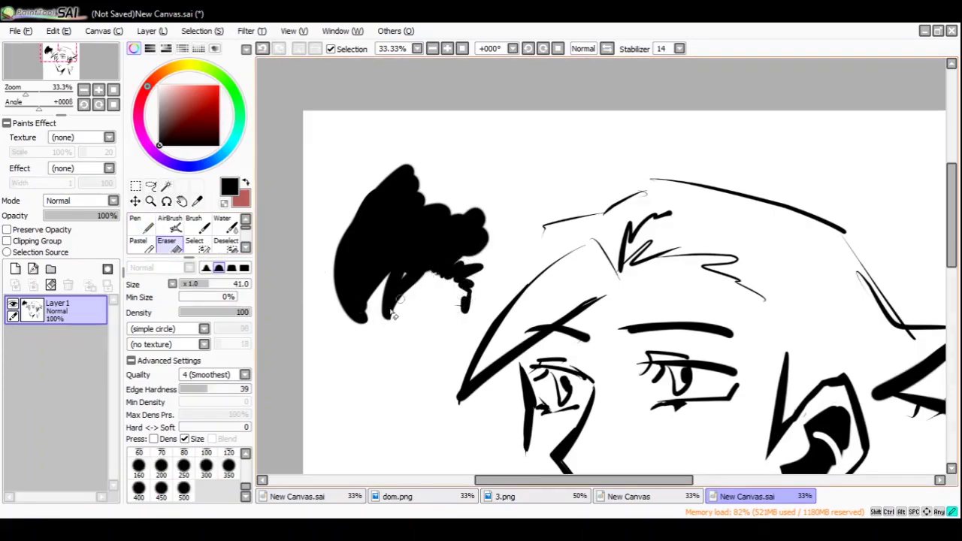
mouse_move(368, 224)
left_mouse_down()
mouse_move(390, 210)
mouse_move(460, 224)
mouse_move(443, 248)
left_mouse_up()
key("n")
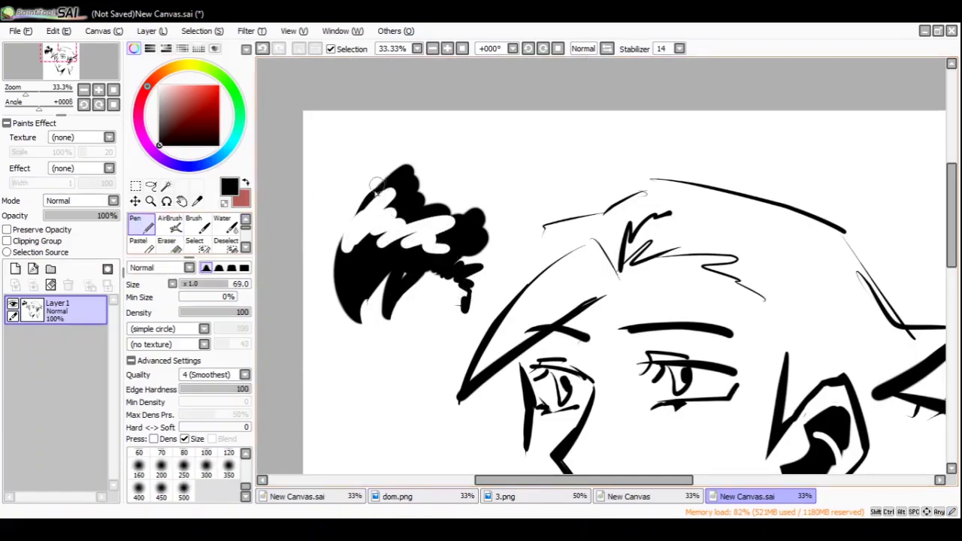
mouse_move(372, 188)
left_mouse_down()
mouse_move(435, 192)
mouse_move(515, 214)
mouse_move(496, 233)
mouse_move(480, 226)
left_mouse_up()
- Smooth the hair mass's top contour and cut pointed spikes into the highlight's upper edge with the Eraser
key("e")
left_click_drag(428, 159, 358, 208)
key("ctrl+z")
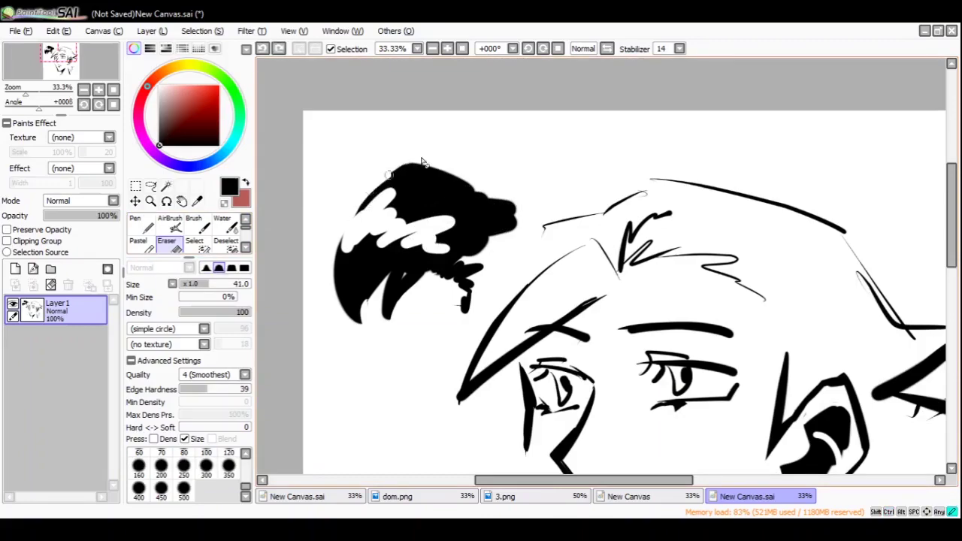
left_click_drag(398, 161, 481, 183)
key("ctrl+z")
left_click_drag(402, 214, 408, 197)
key("ctrl+z")
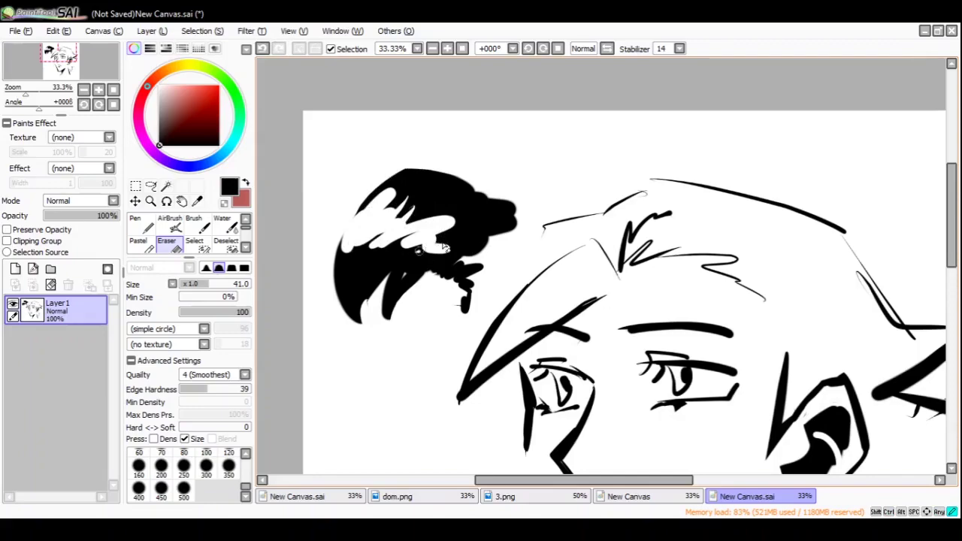
- Break up the back part of the highlight with thin black strands using the Pen
key("n")
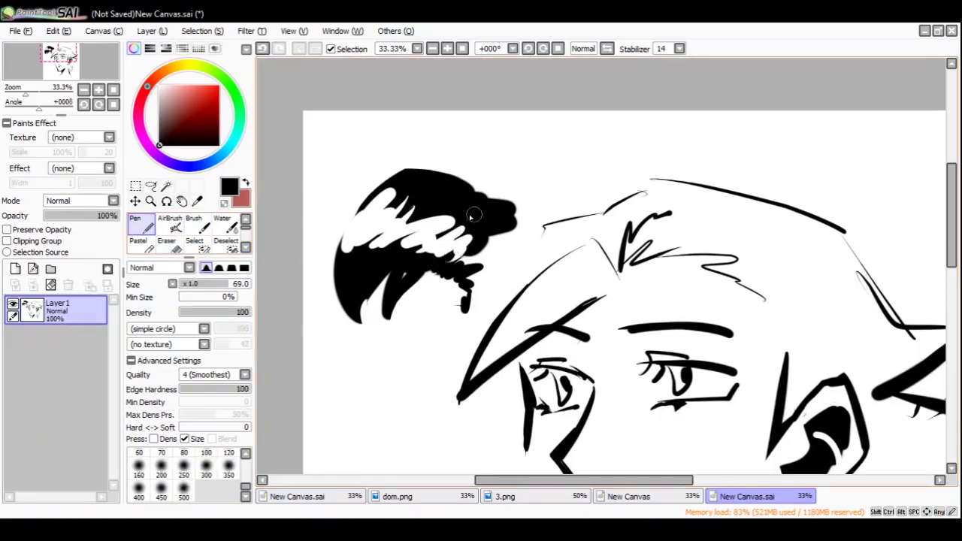
key("ctrl+z")
left_click_drag(459, 237, 412, 239)
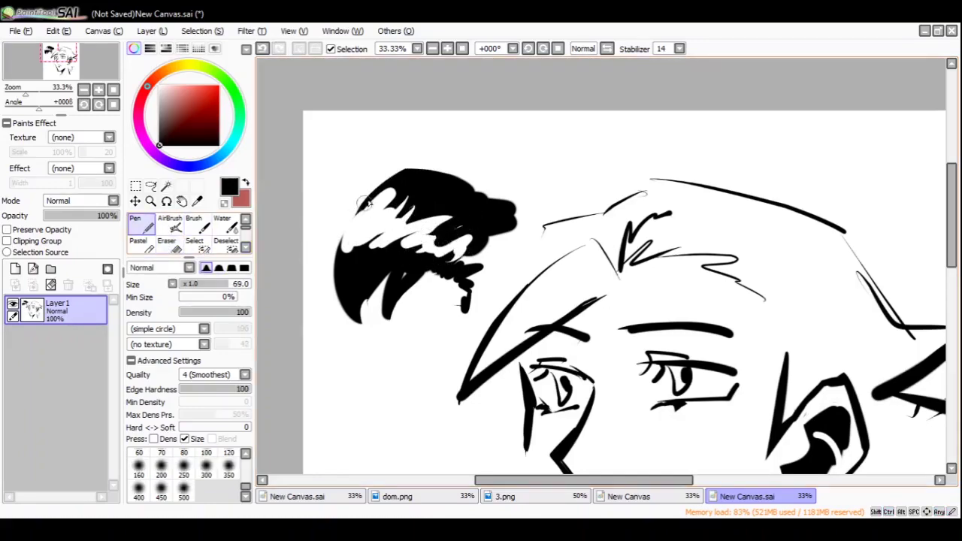
- Draw a curved loose strand along the front edge of the black hair mass with the Pen
left_click_drag(366, 202, 344, 289)
key("ctrl+z")
left_click_drag(375, 187, 341, 306)
mouse_move(347, 274)
left_mouse_down()
mouse_move(335, 233)
mouse_move(349, 222)
mouse_move(331, 263)
mouse_move(364, 214)
mouse_move(366, 237)
mouse_move(353, 223)
left_mouse_up()
key("ctrl+z")
- Sharpen the spikes along the highlight and extend its back end through the hair mass with the Eraser
key("e")
key("ctrl+z")
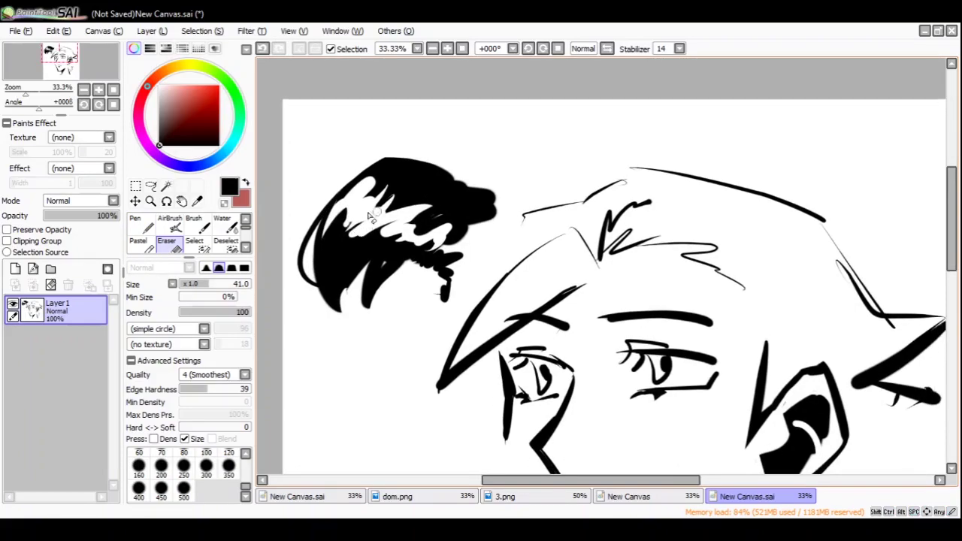
key("ctrl+z")
left_click_drag(389, 195, 391, 209)
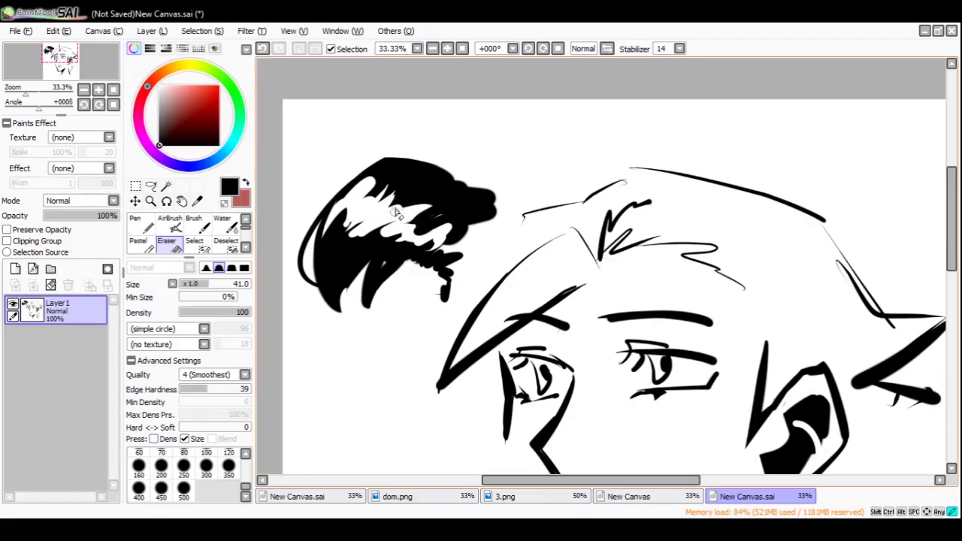
key("n")
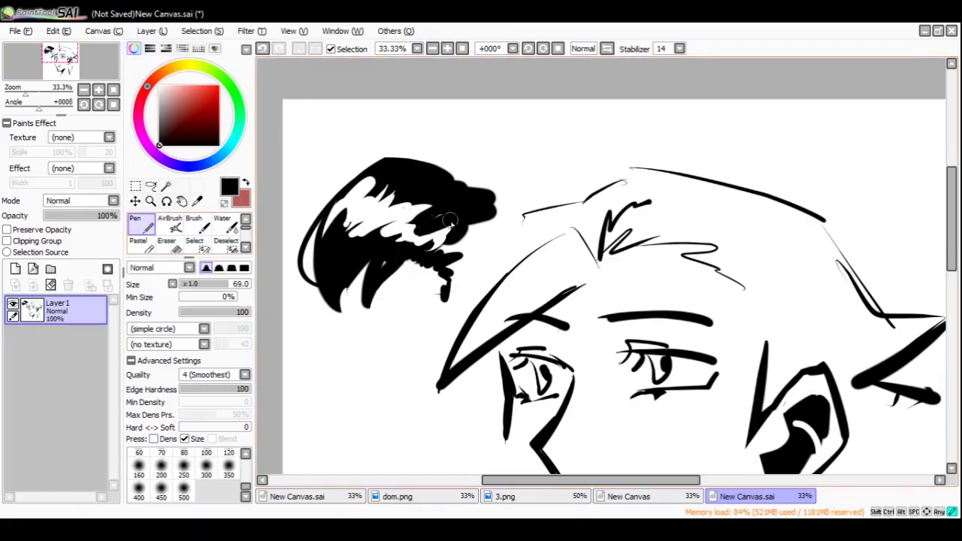
left_click(448, 219, "ctrl")
key("e")
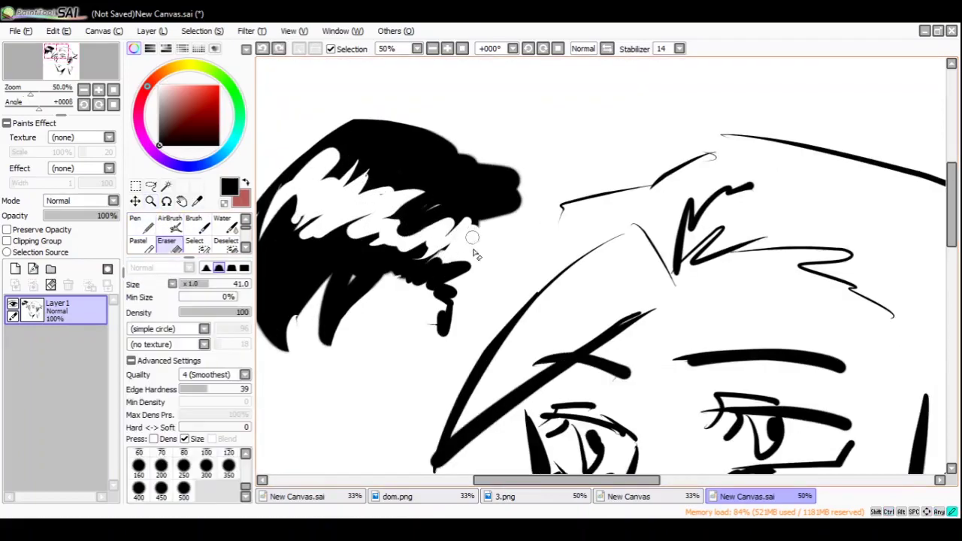
- Draw curved black strands across the middle of the highlight and fill the back edge of the hair with the Pen
key("n")
mouse_move(391, 214)
left_mouse_down()
mouse_move(450, 226)
mouse_move(481, 219)
mouse_move(444, 241)
mouse_move(369, 206)
mouse_move(338, 212)
mouse_move(398, 187)
mouse_move(369, 243)
left_mouse_up()
key("ctrl+z")
key("ctrl+z")
key("ctrl+z")
mouse_move(383, 180)
left_mouse_down()
mouse_move(321, 225)
mouse_move(400, 251)
left_mouse_up()
- Extend the front part of the highlight downward into the black hair with the Eraser
key("e")
key("ctrl+z")
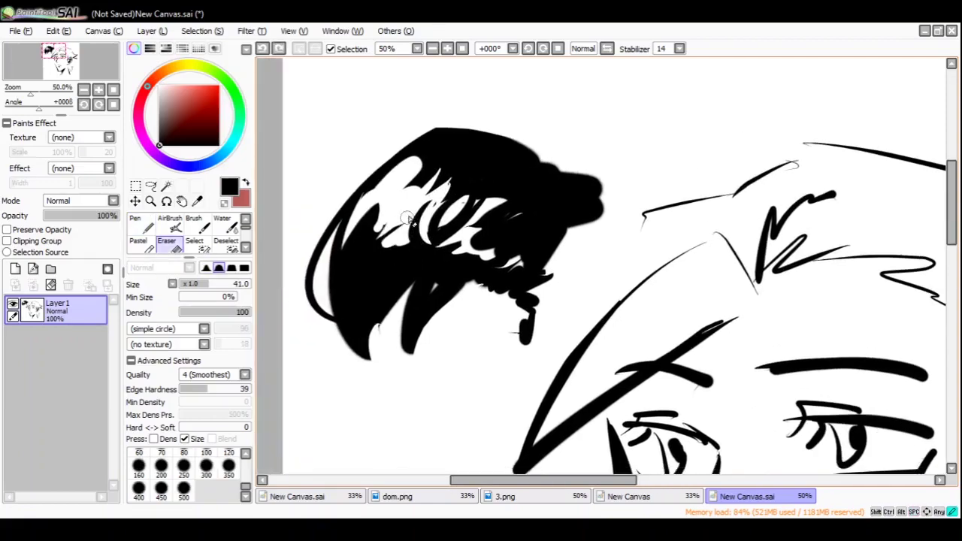
left_click_drag(380, 216, 367, 218)
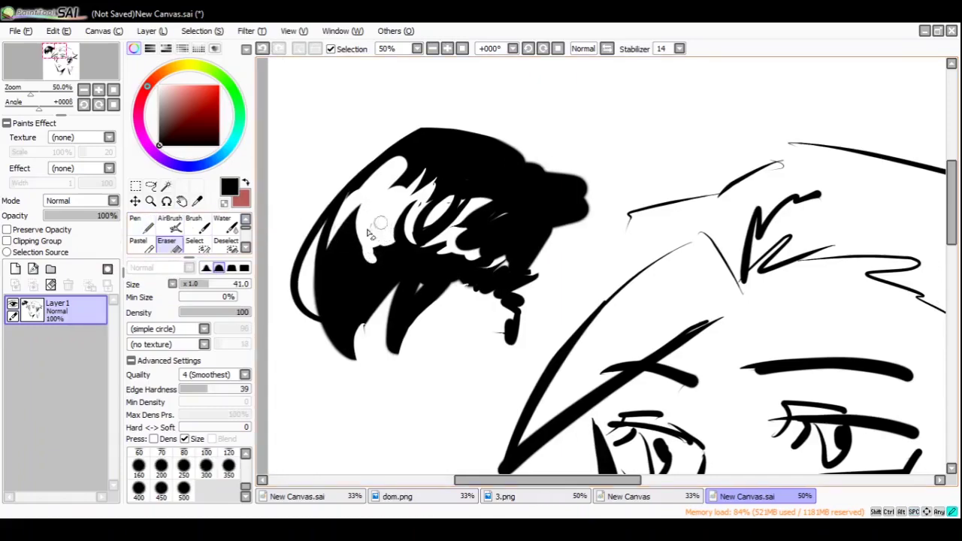
left_click_drag(371, 230, 382, 241)
- Split the lower front part of the hair highlight into pointed spikes, alternating Pen and Eraser
key("n")
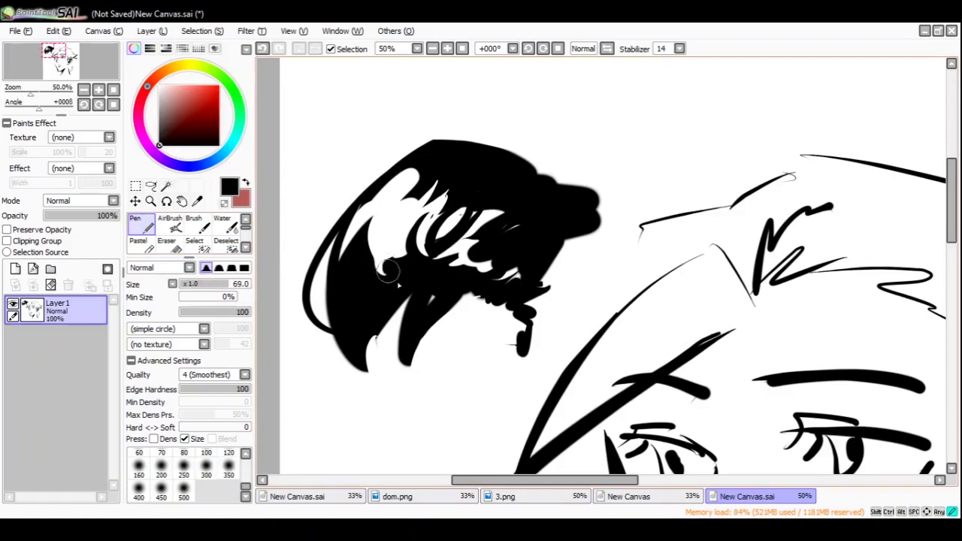
key("ctrl+z")
key("ctrl+y")
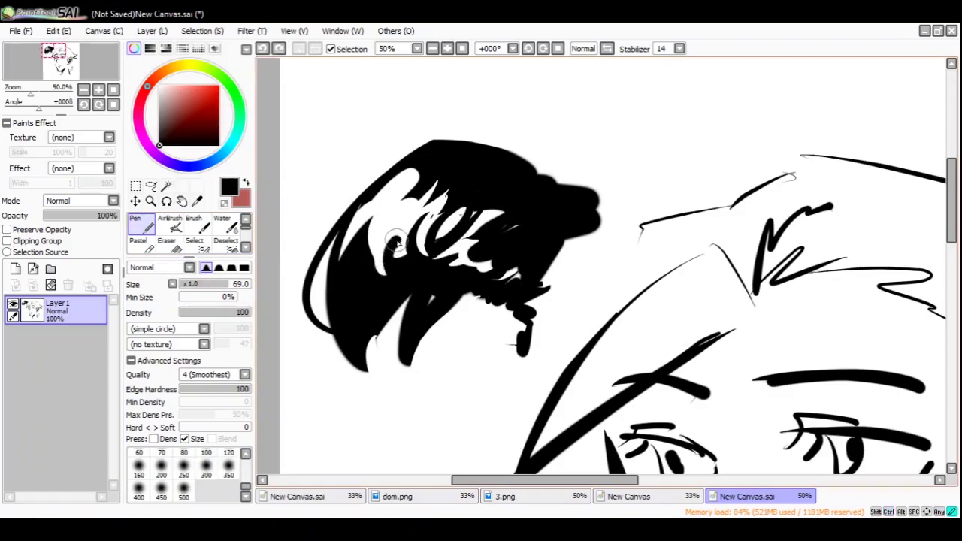
key("ctrl+z")
key("e")
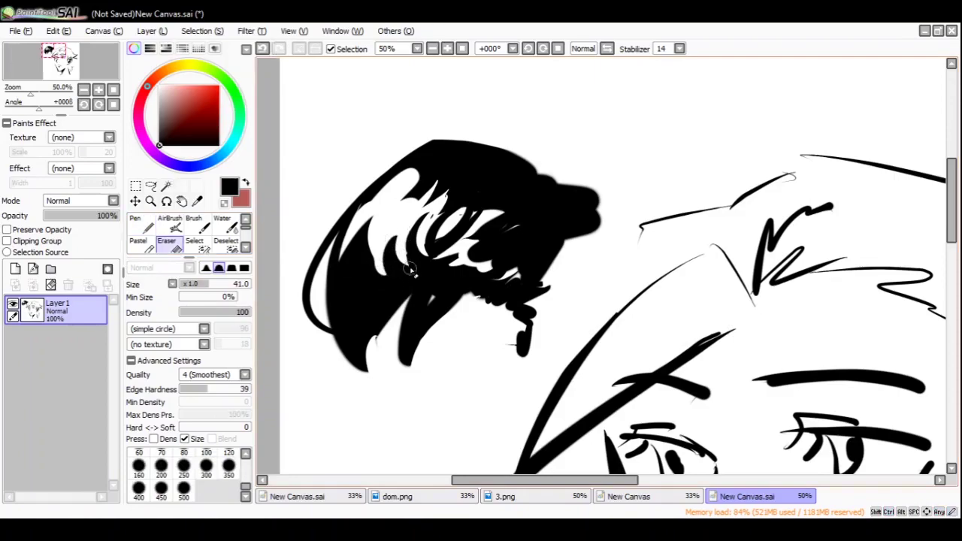
key("n")
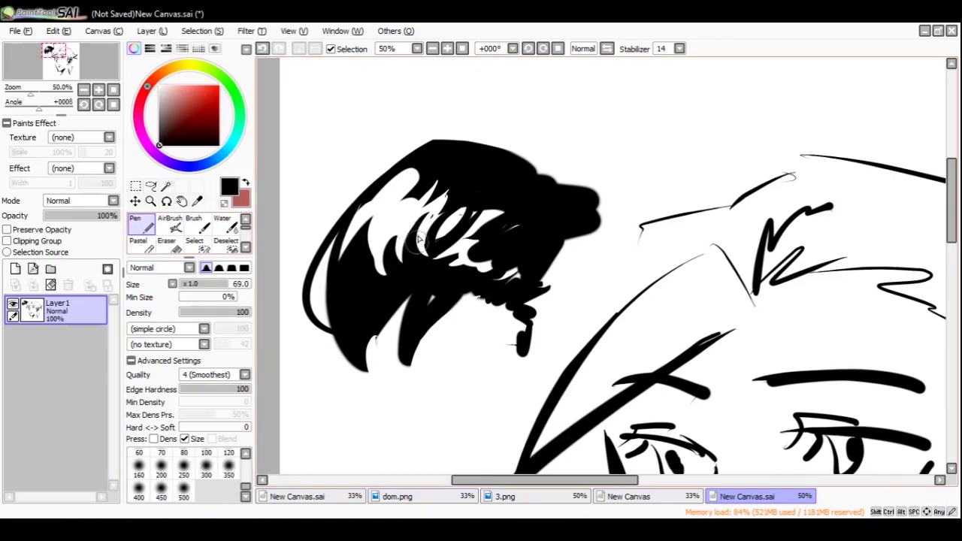
left_click_drag(420, 234, 389, 274)
- Taper the top of the highlight to a point with the Eraser and cut curved black strands into it with the Pen
key("e")
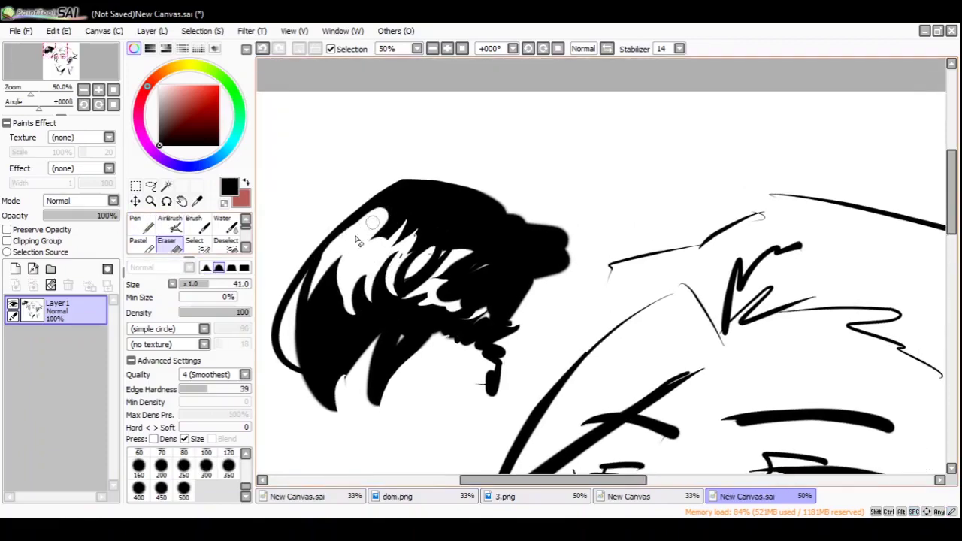
left_click_drag(342, 270, 338, 234)
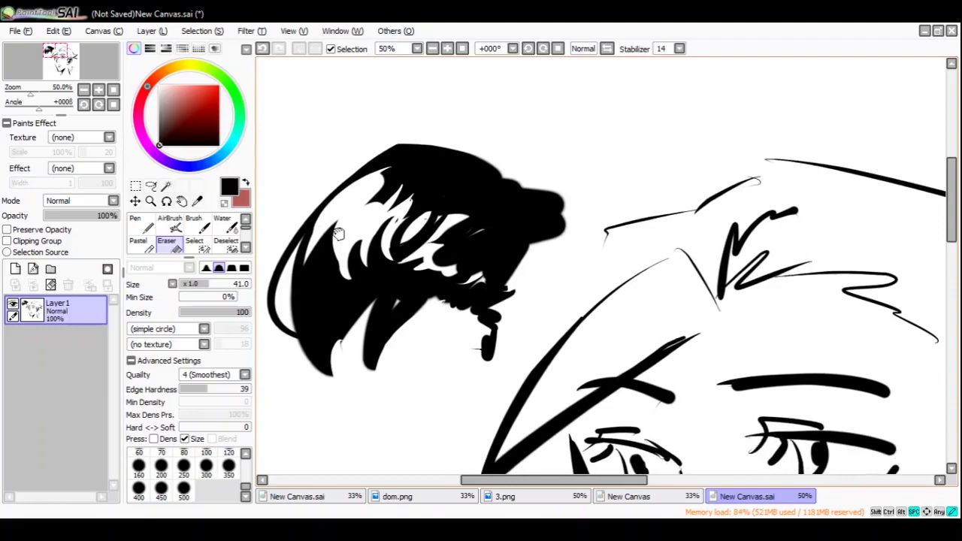
left_click(147, 219)
key("ctrl+z")
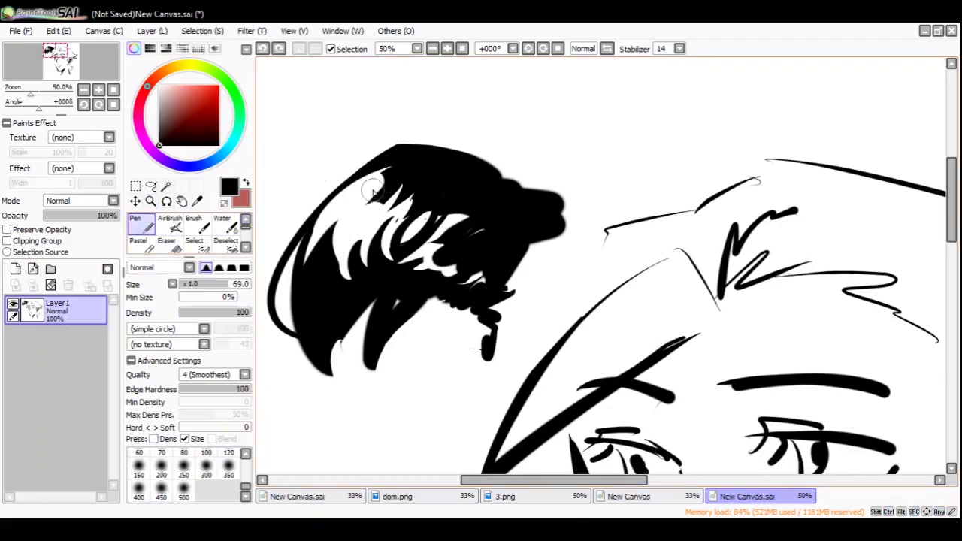
key("e")
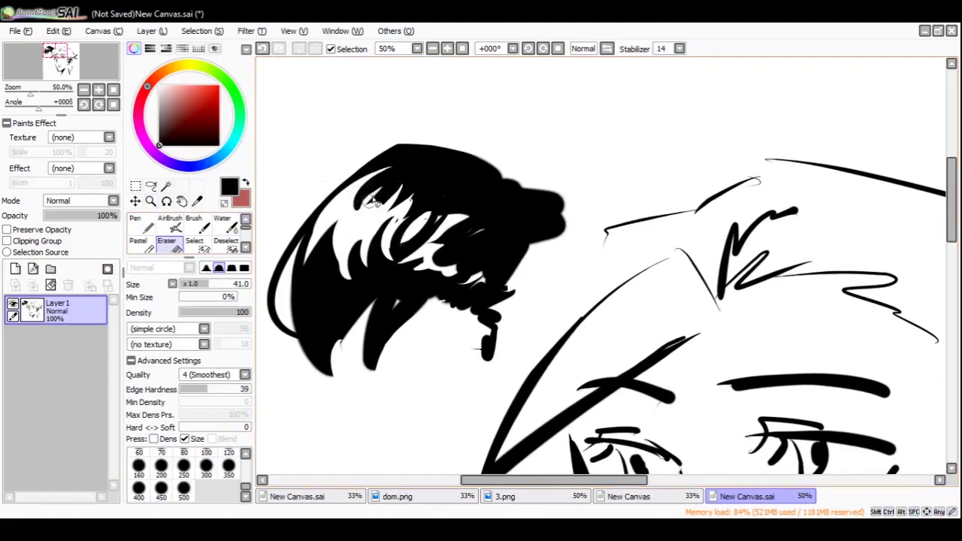
- Erase jagged white streaks across the middle of the highlight and darken its lower edge with the Pen
scroll(359, 233, "down", 1)
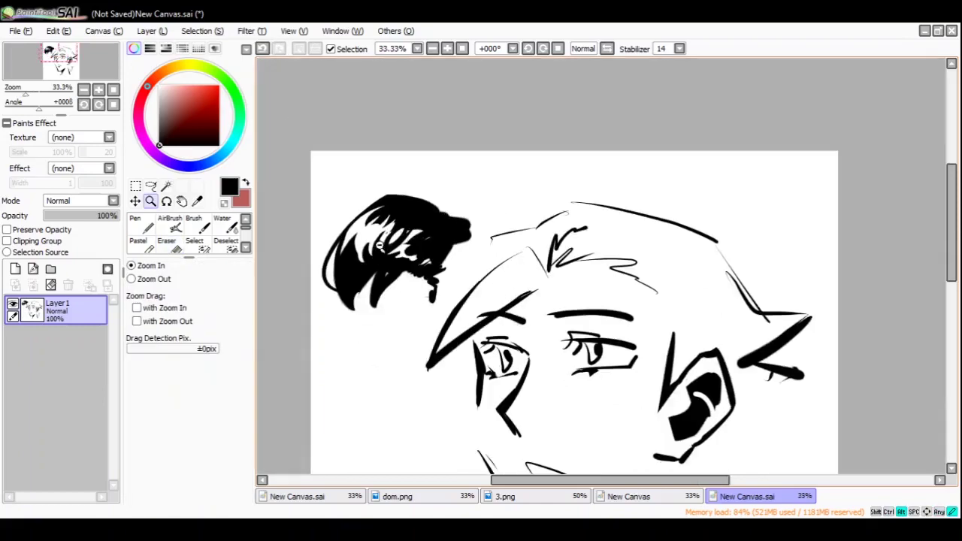
scroll(391, 222, "up", 2)
key("ctrl+z")
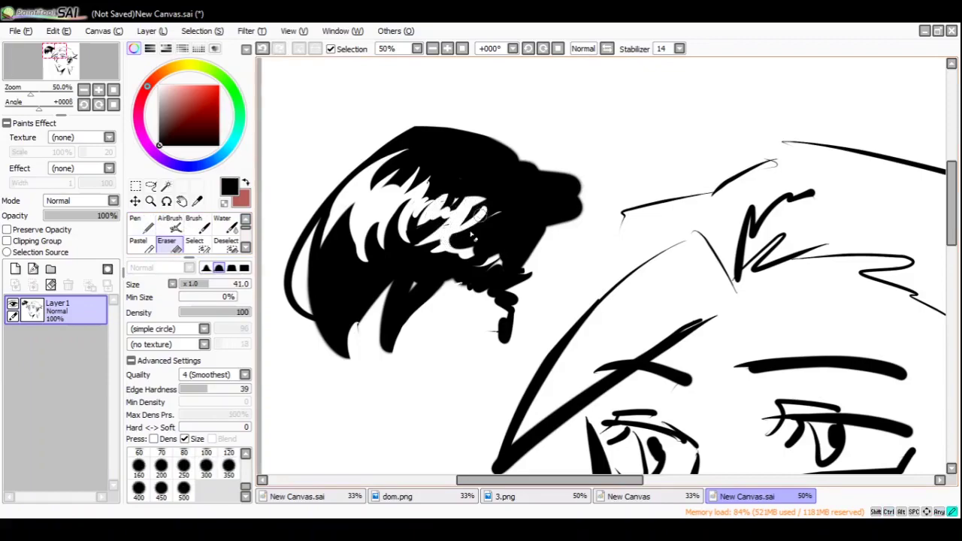
left_click_drag(443, 247, 432, 238)
key("n")
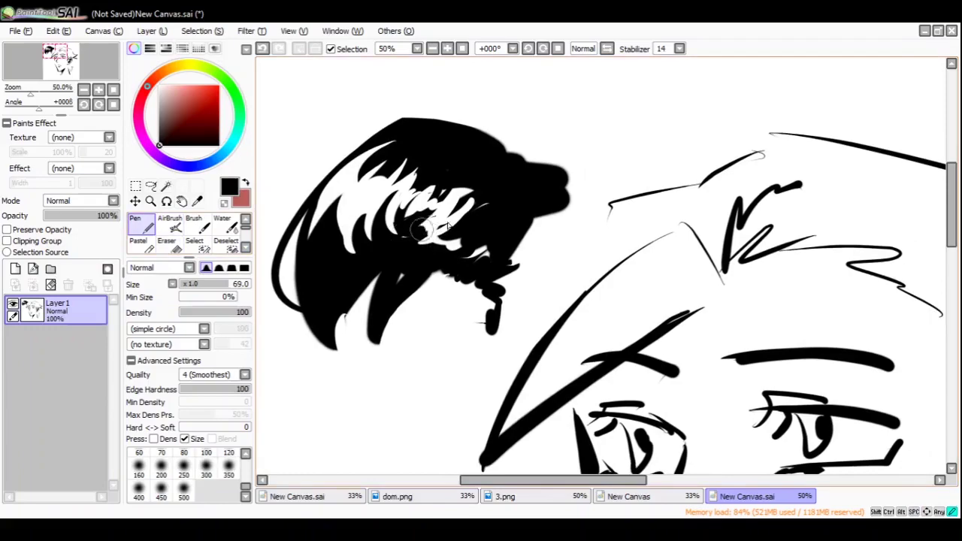
key("ctrl+z")
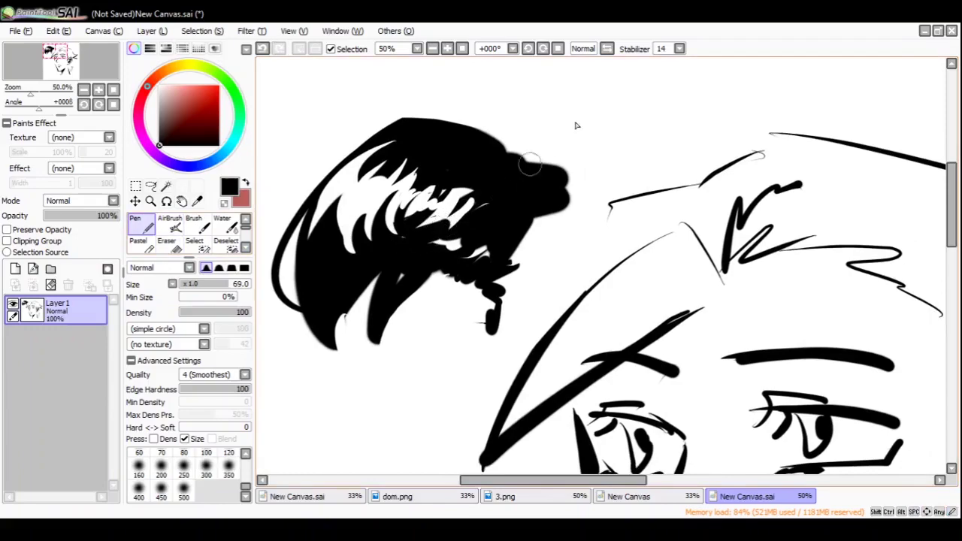
- Check the hair in a mirrored view, draw black strands into the front end of the highlight with the Pen, and restore the normal orientation
scroll(610, 67, "right", 3)
left_click(607, 48)
key("e")
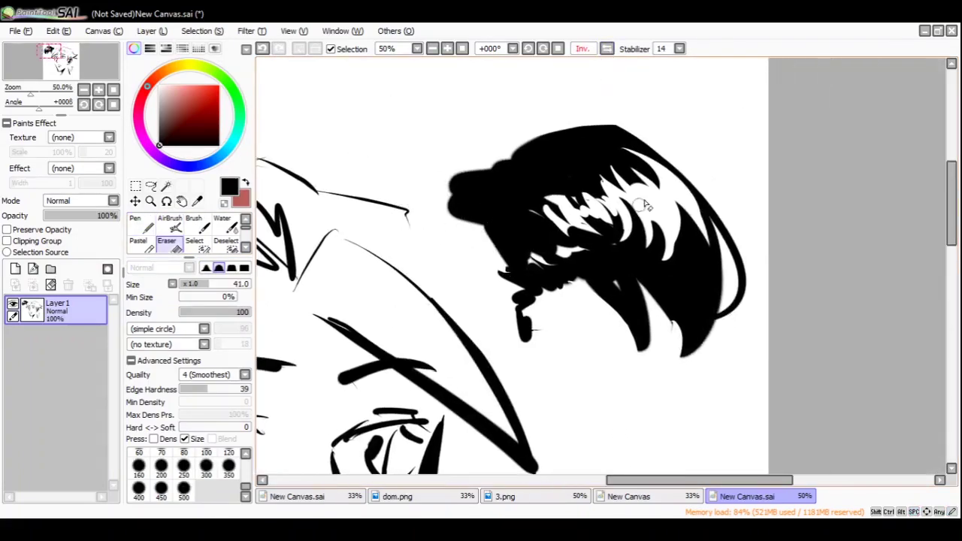
left_click(150, 201)
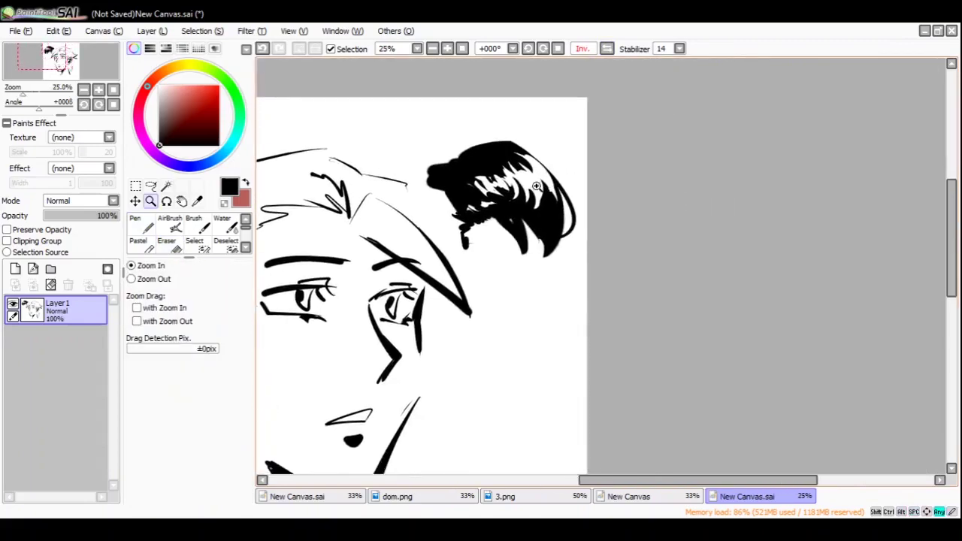
key("n")
left_click_drag(492, 124, 541, 195)
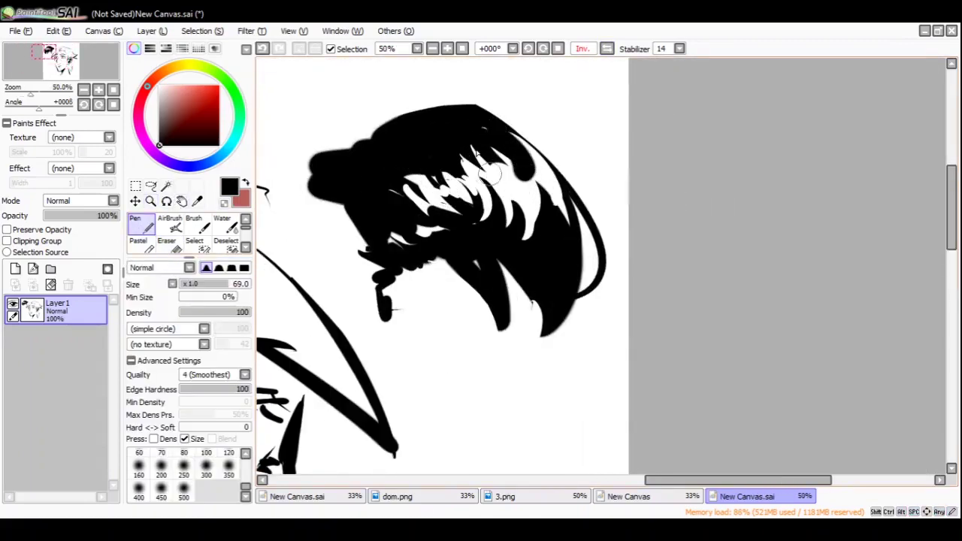
mouse_move(481, 154)
left_mouse_down()
mouse_move(518, 184)
mouse_move(473, 139)
mouse_move(458, 158)
left_mouse_up()
scroll(542, 225, "down", 2)
left_click(607, 48)
scroll(552, 206, "down", 1)
scroll(448, 207, "up", 1)
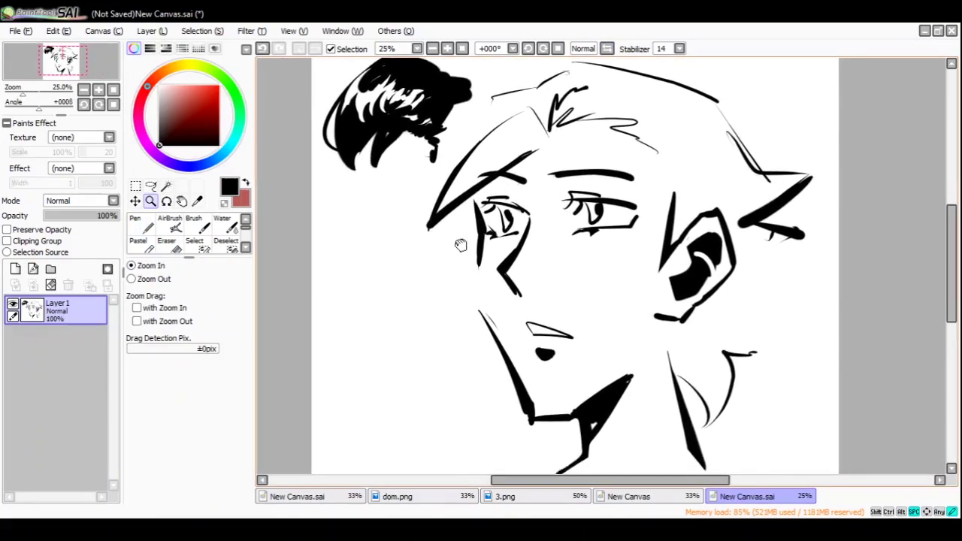
- Try a tapered black Pen stroke in the empty area in front of the face
key("n")
left_click_drag(322, 291, 328, 269)
left_click_drag(394, 227, 368, 341)
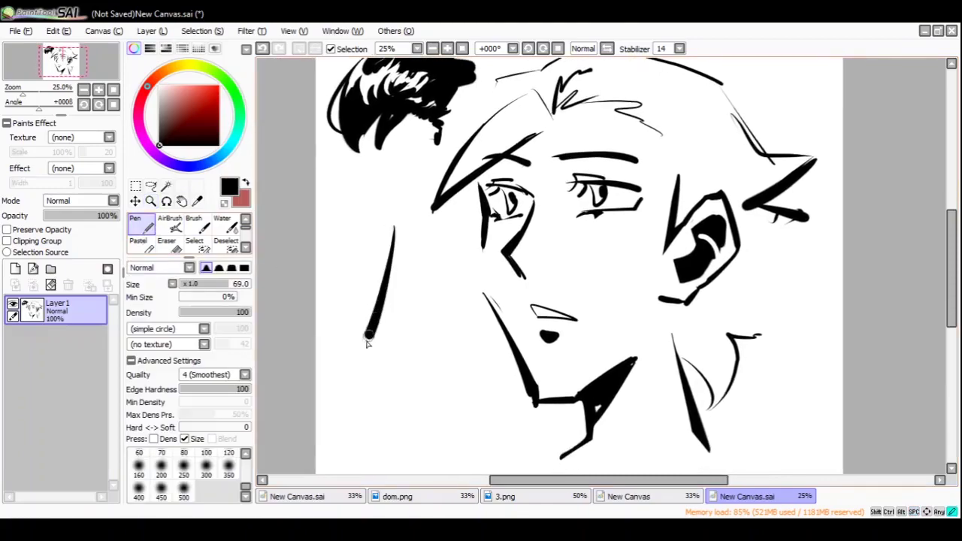
key("ctrl+z")
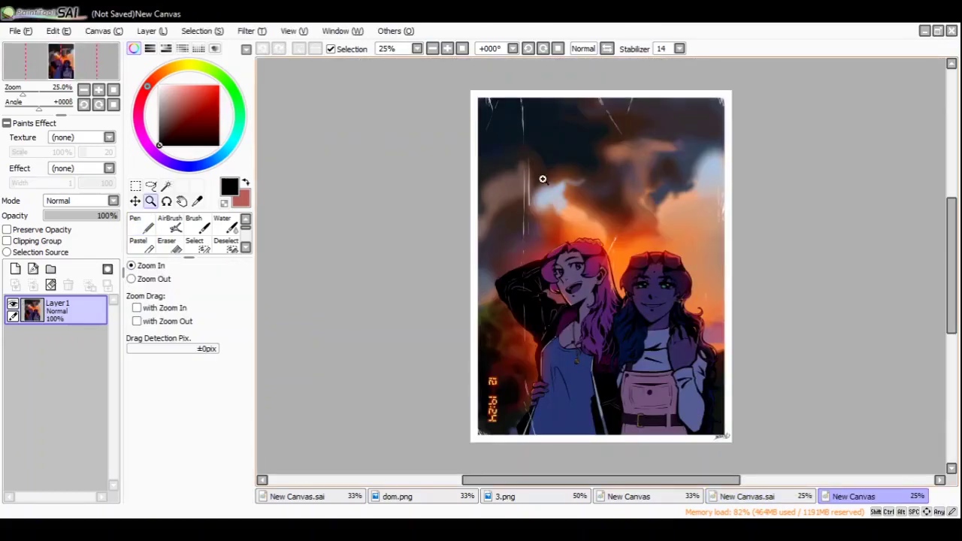
- Examine the black shading and strand shapes in the purple and dark blue hair of the illustration with two women
left_click(542, 179)
left_click(579, 268)
scroll(622, 286, "down", 1)
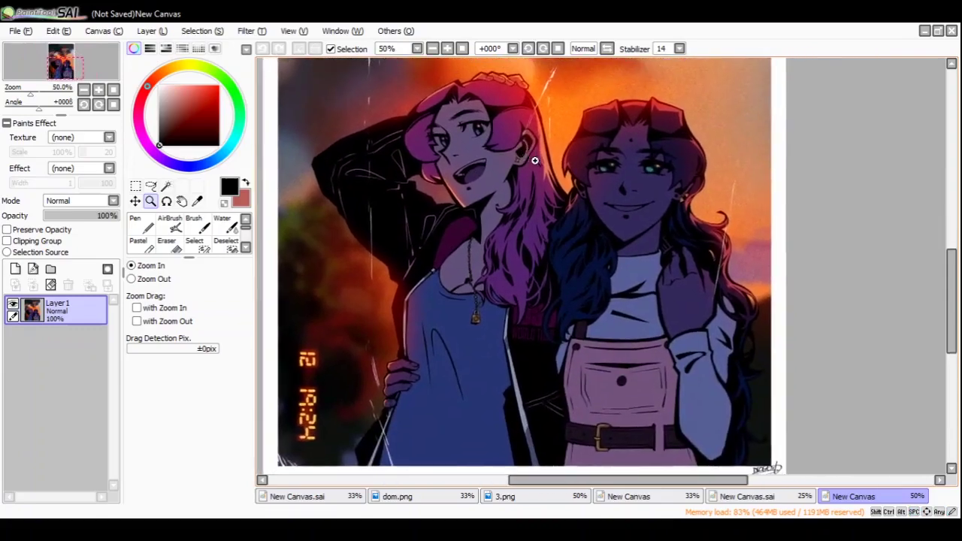
left_click(534, 160)
left_click(417, 254)
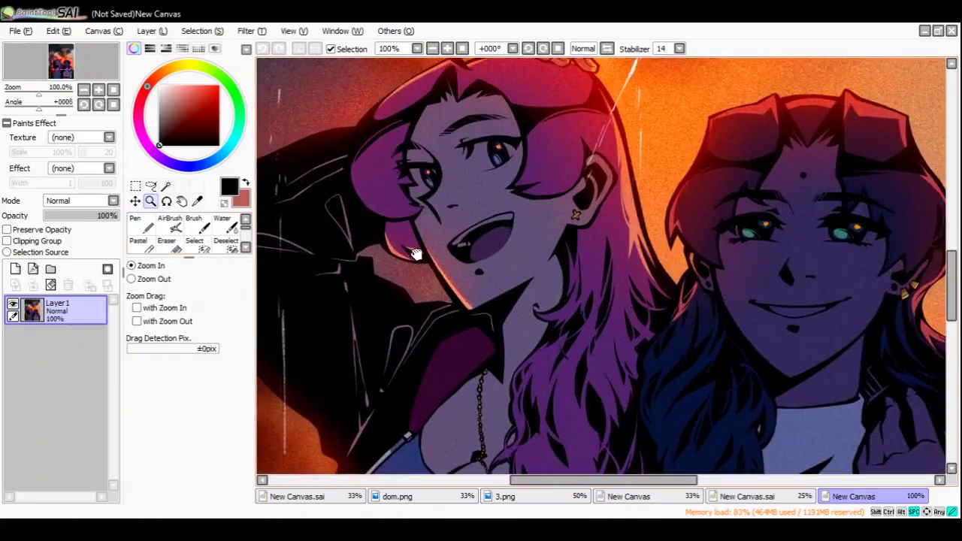
left_click_drag(416, 254, 420, 188)
key("n")
left_click_drag(481, 292, 418, 339)
left_click(500, 226)
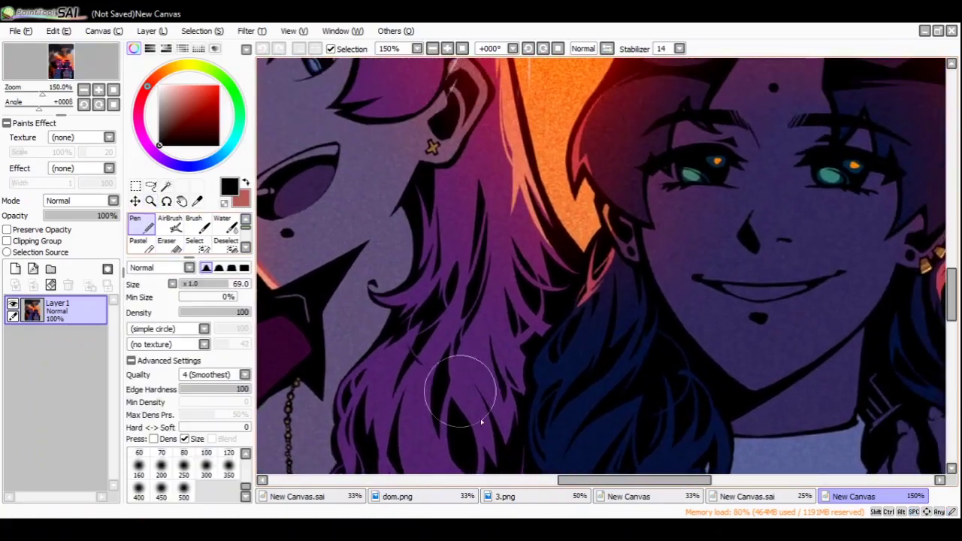
- Switch to 3.png and examine the angular hair and line work of the orange-haired man in sunglasses
left_click(507, 496)
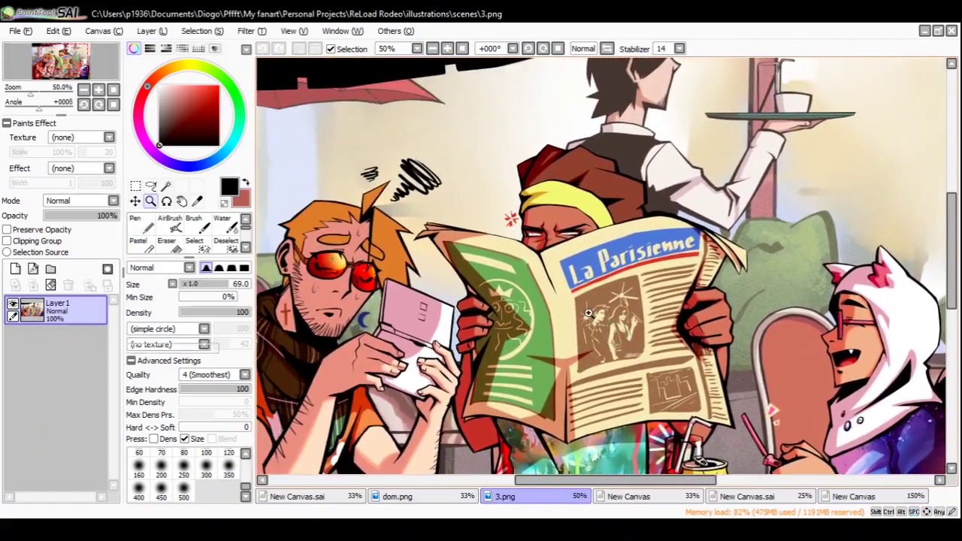
left_click(519, 302, "ctrl+alt")
left_click(519, 302)
left_click(526, 293)
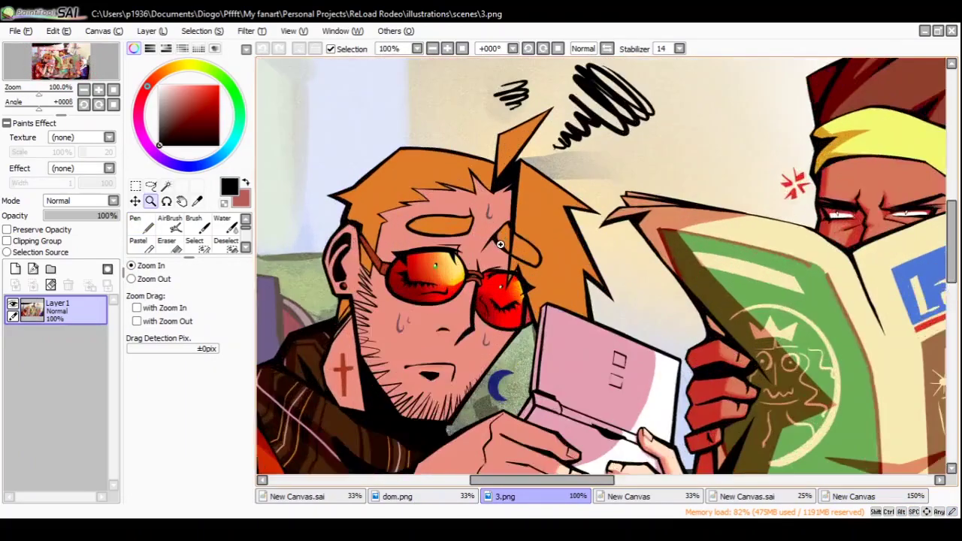
left_click(534, 282)
left_click(541, 270)
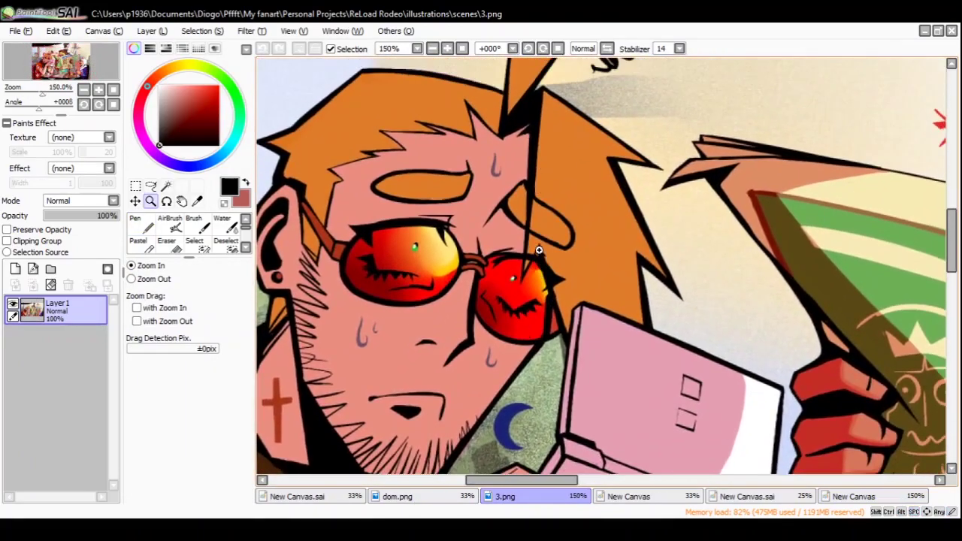
- Examine the black shading and outlines on the hair and headband of the character behind the newspaper
scroll(612, 329, "right", 3)
left_click(584, 308, "ctrl+alt")
scroll(583, 307, "right", 5)
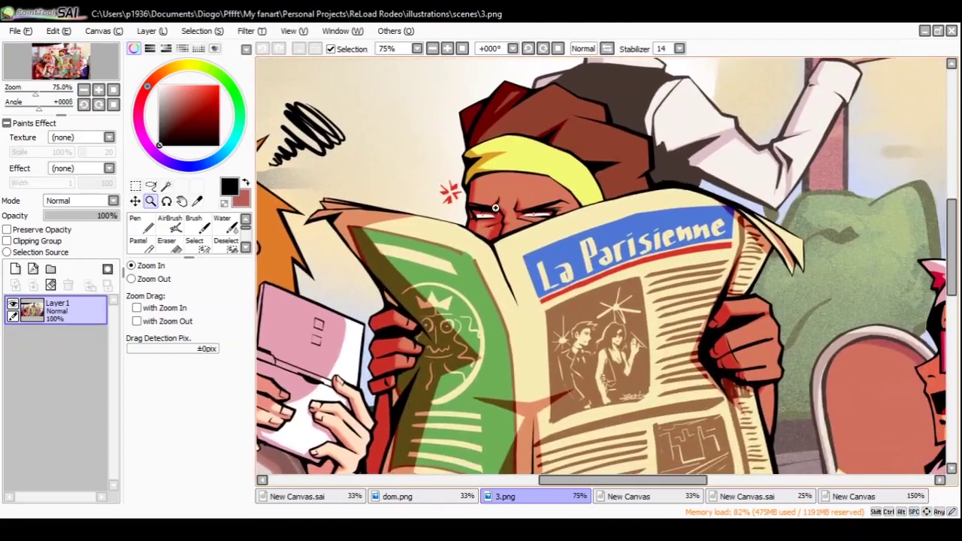
left_click(586, 141)
scroll(586, 140, "right", 2)
key("n")
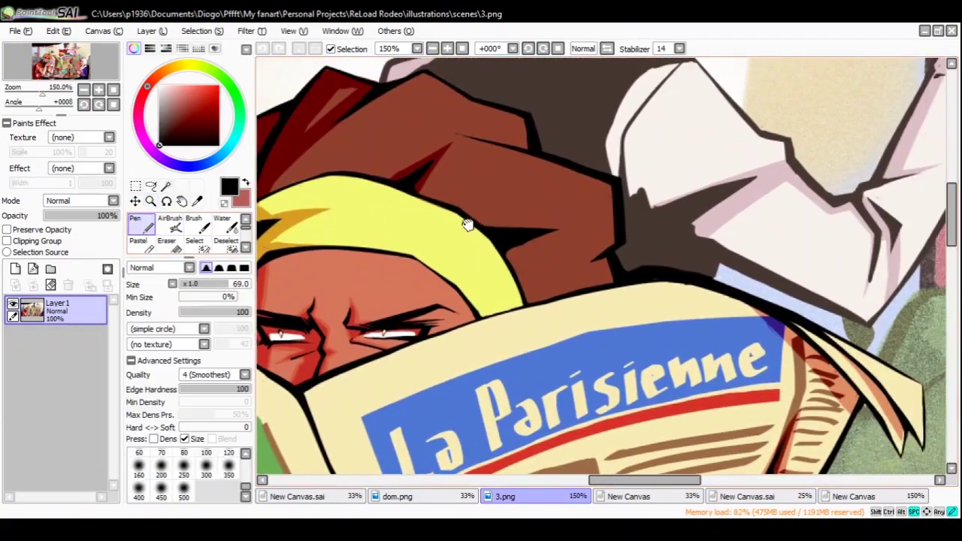
left_click_drag(466, 221, 580, 276)
scroll(560, 248, "right", 2)
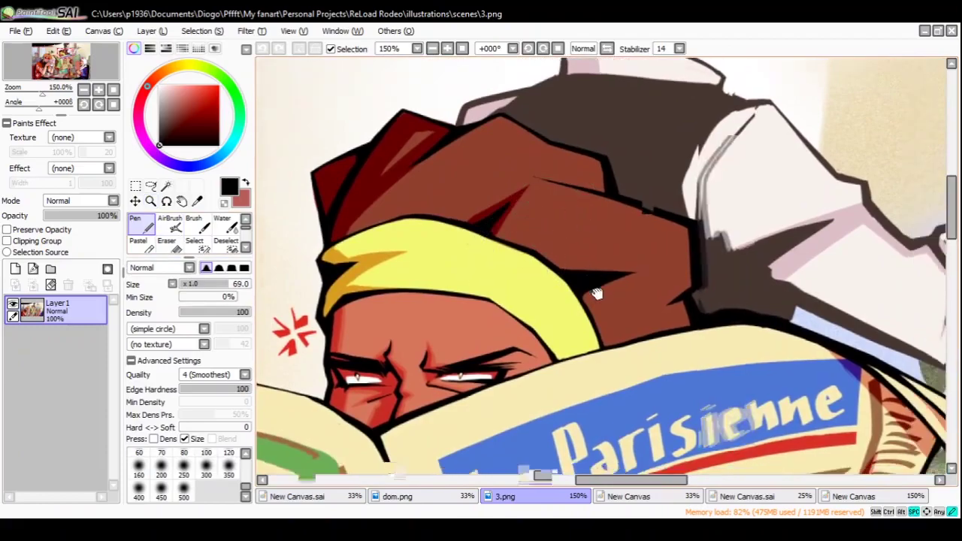
left_click(526, 255, "ctrl+alt")
left_click(526, 255, "ctrl+alt")
- Compare the line work of the waiter, the newspaper reader and the man in sunglasses across the café scene
left_click_drag(458, 278, 488, 389)
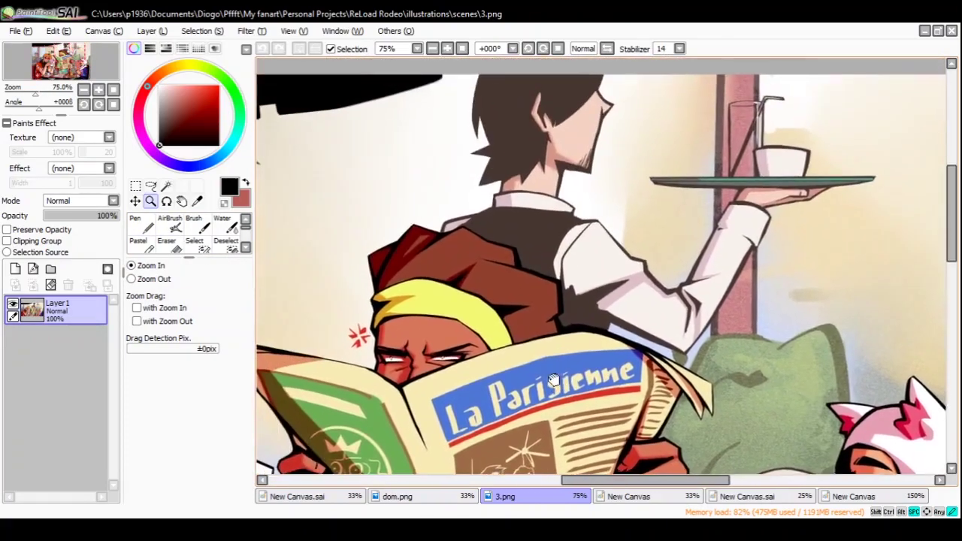
left_click_drag(472, 273, 643, 261)
left_click_drag(443, 331, 659, 230)
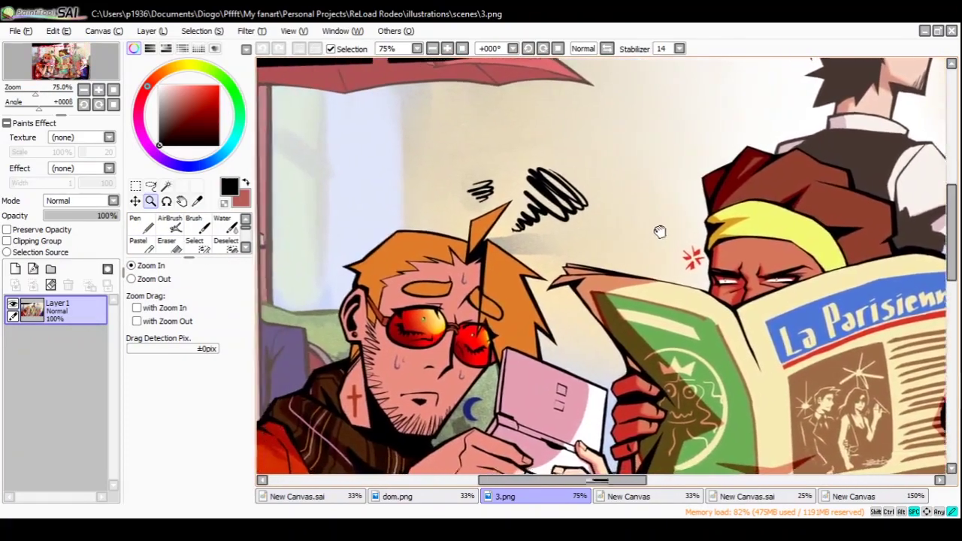
left_click_drag(481, 218, 584, 210)
left_click_drag(481, 255, 615, 293)
left_click(614, 293, "ctrl+alt")
scroll(614, 293, "right", 2)
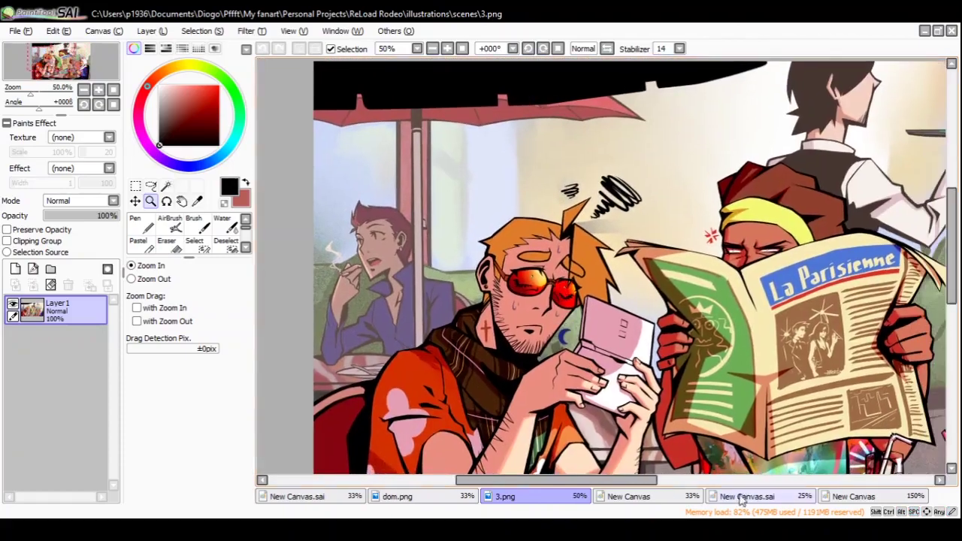
- Return to the illustration of the two women and paint a large black patch over the dark blue curls with the Pen
left_click(848, 496)
scroll(623, 273, "down", 3)
scroll(530, 248, "up", 1)
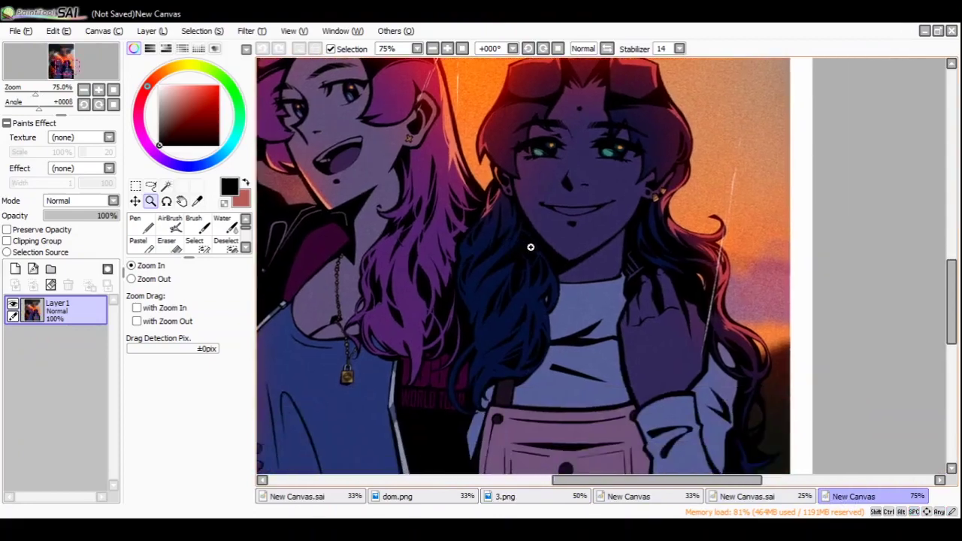
scroll(530, 247, "up", 4)
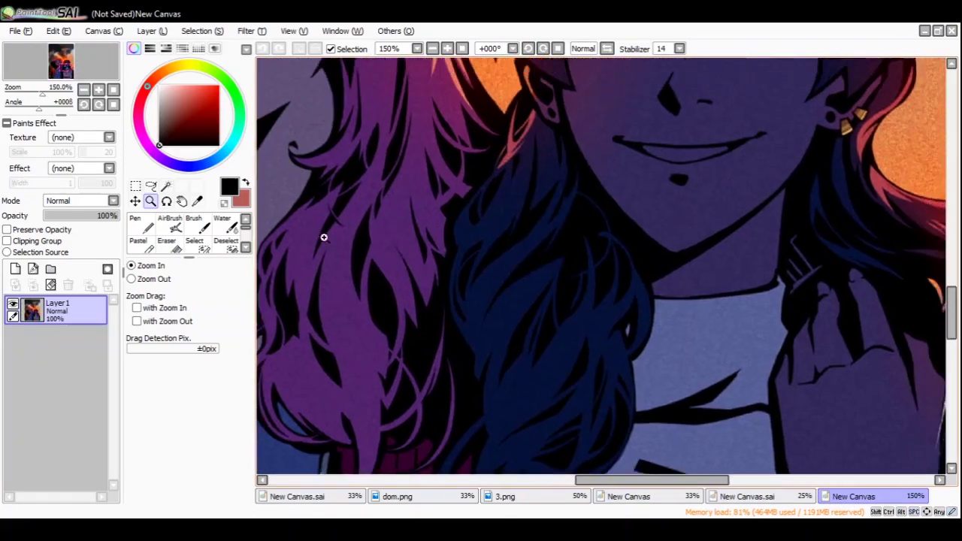
left_click(143, 223)
scroll(467, 308, "up", 1)
scroll(466, 315, "right", 2)
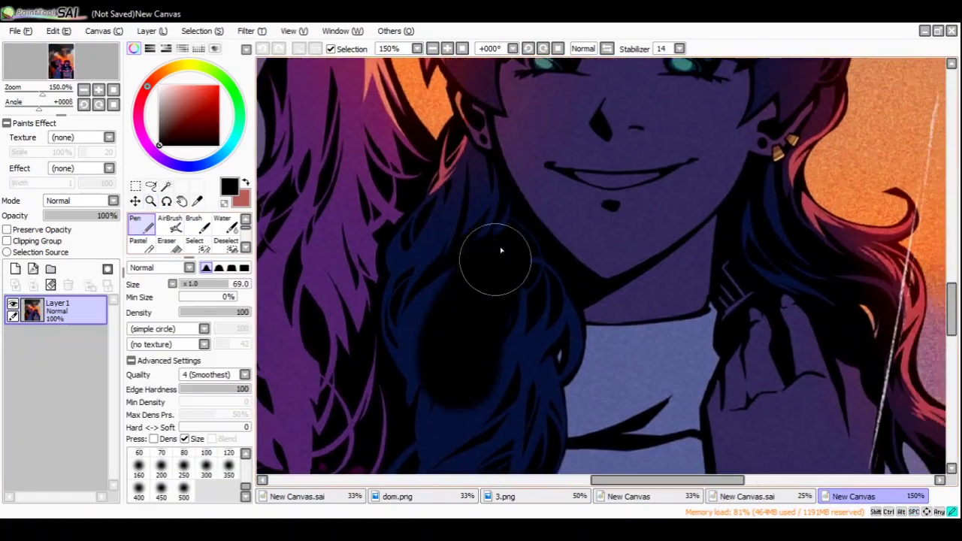
left_click_drag(513, 280, 479, 338)
- Sample the dark blue hair colour and paint curved, tapering strands over the black patch with the Pen
key("e")
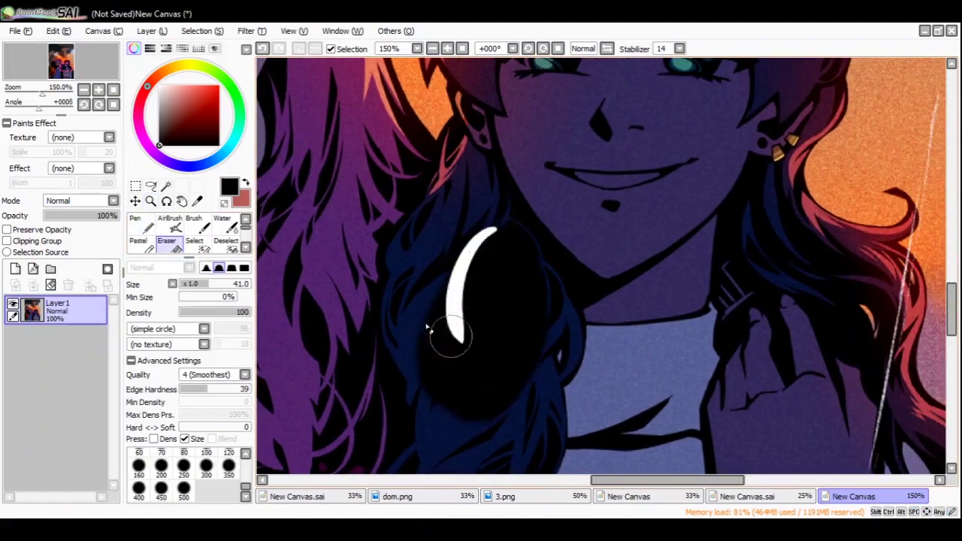
key("ctrl+z")
key("n")
left_click(478, 241, "alt")
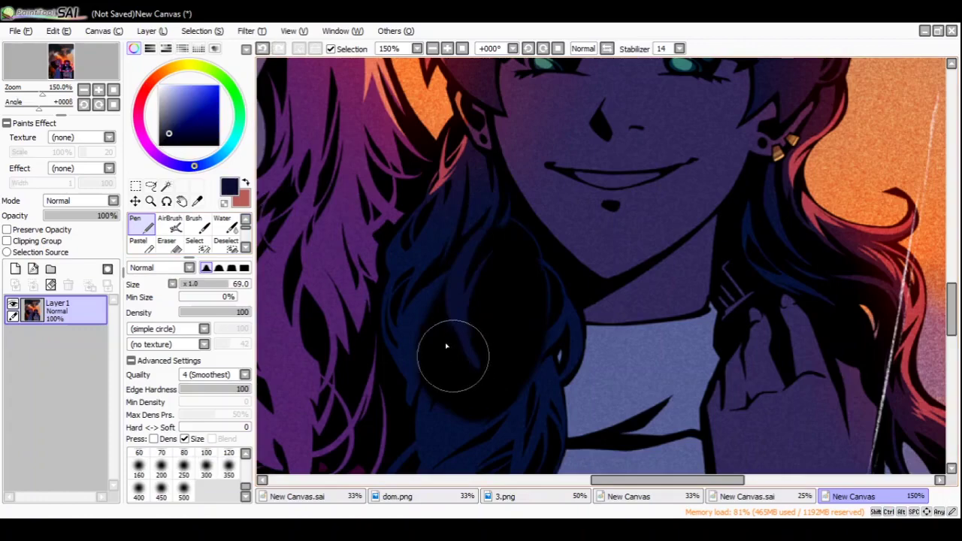
left_click_drag(485, 410, 466, 357)
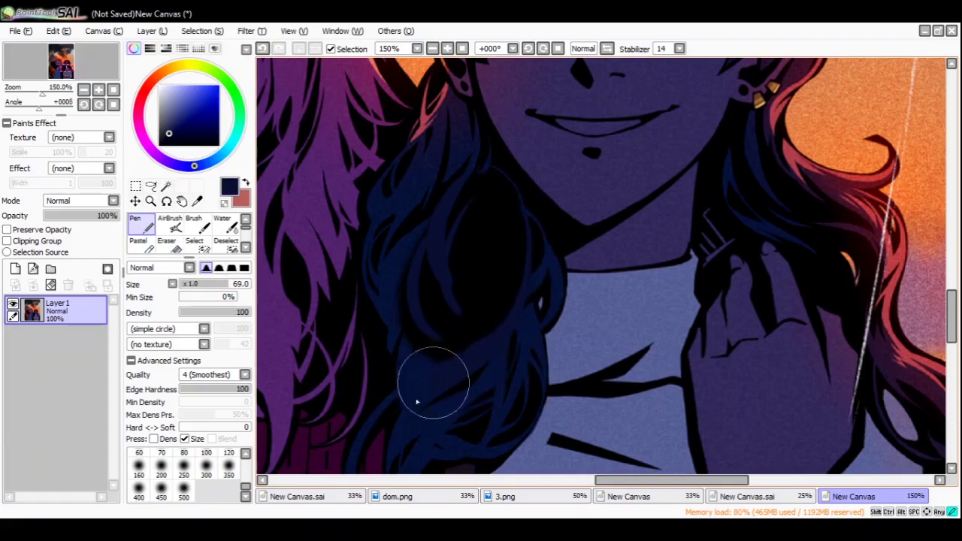
left_click_drag(416, 398, 442, 365)
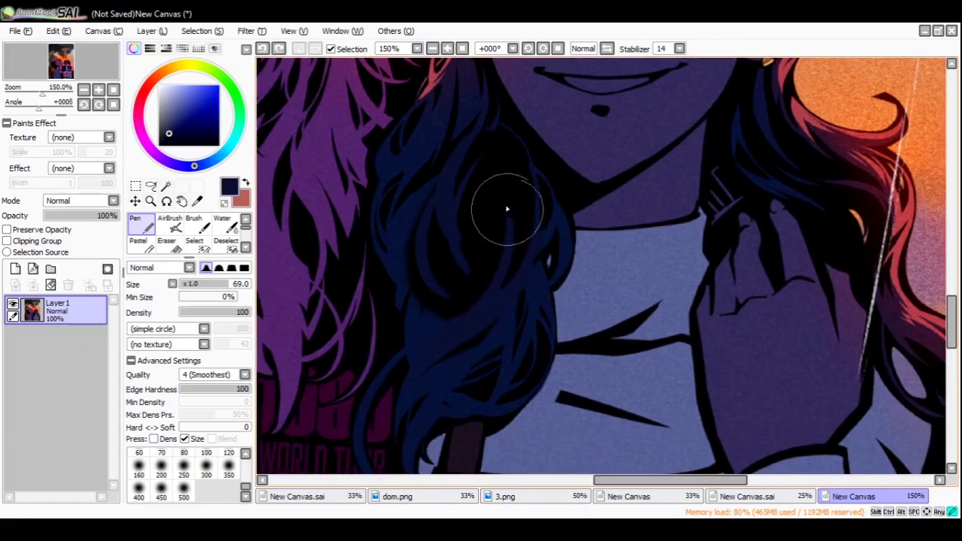
left_click_drag(498, 204, 463, 338)
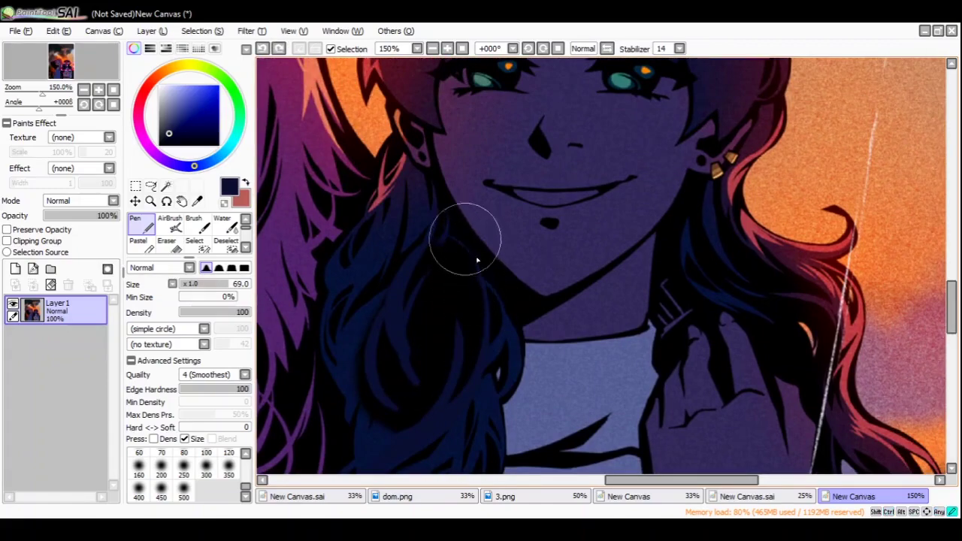
left_click_drag(438, 399, 429, 382)
scroll(441, 358, "down", 2)
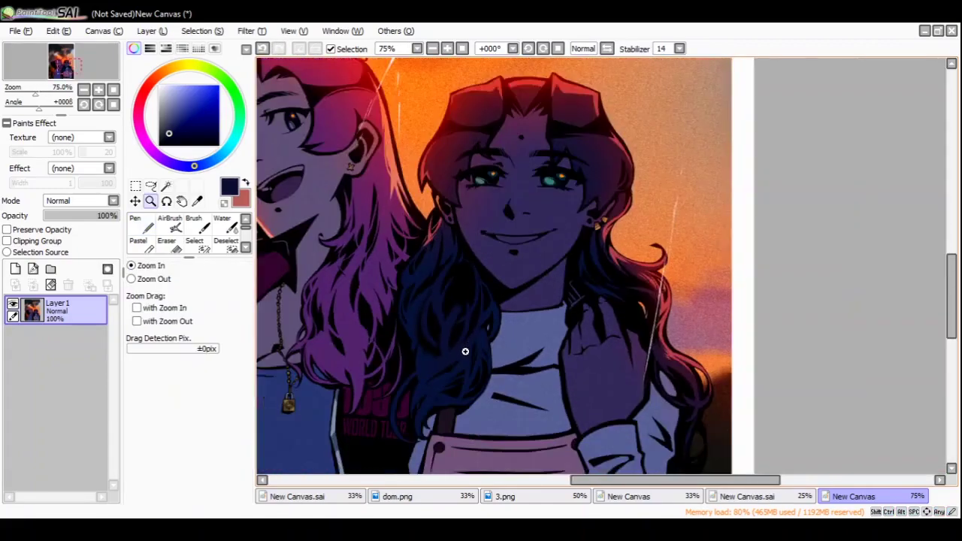
- Compare the curls in a mirrored view and undo the demonstration strokes over the dark blue hair
left_click(608, 48)
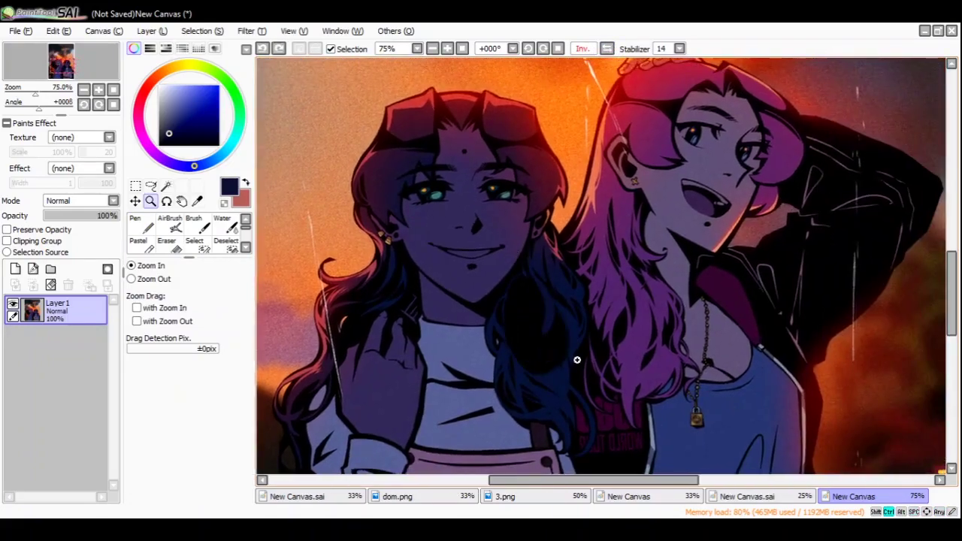
left_click_drag(574, 350, 541, 264)
scroll(496, 275, "down", 1)
scroll(492, 272, "up", 1)
scroll(556, 298, "down", 2)
scroll(556, 299, "up", 1)
key("h")
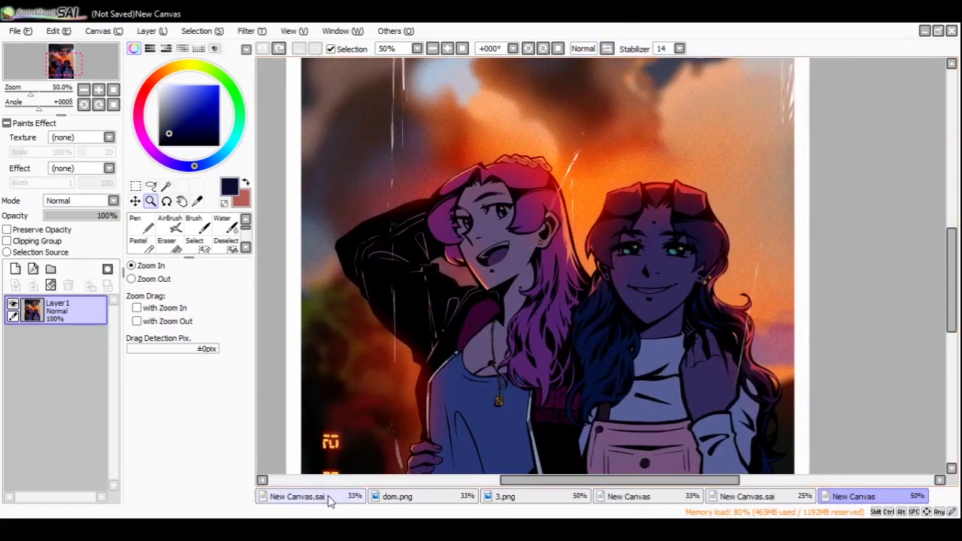
- Switch to the coloured portrait in New Canvas.sai and examine its angular black hair
left_click(300, 496)
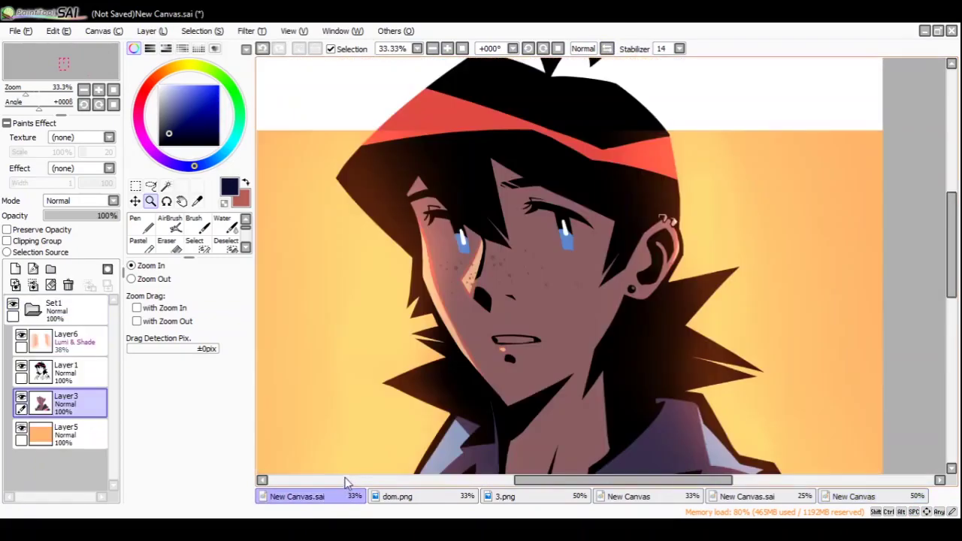
left_click(428, 351, "alt")
left_click_drag(429, 375, 452, 296)
left_click(491, 281)
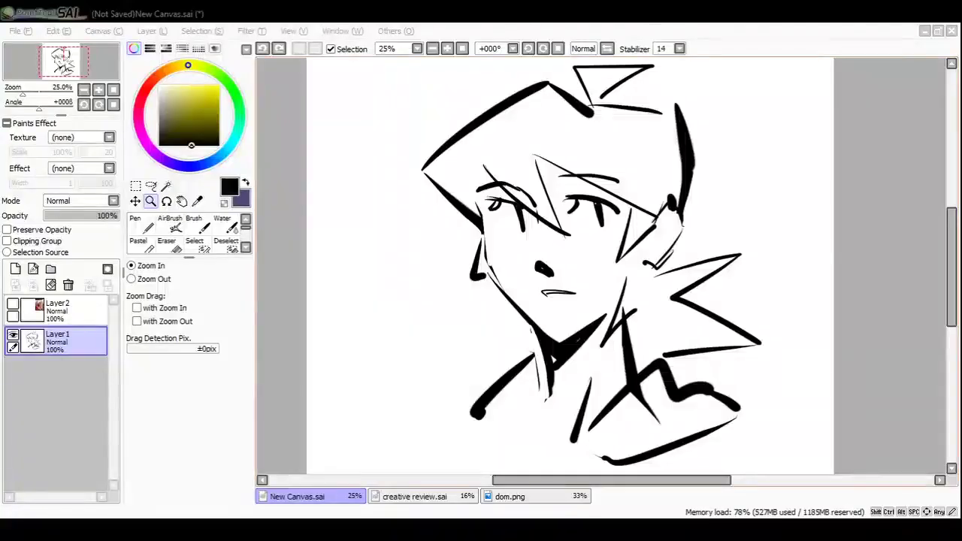
- Fill the sketched head's fringe and upper hair solid black with the Pen, keeping the pointed outline
scroll(432, 240, "up", 3)
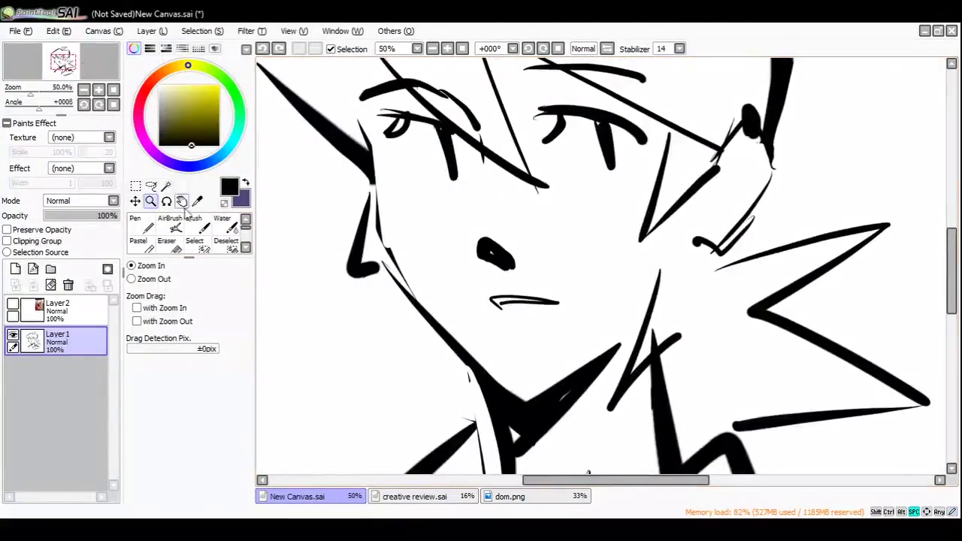
scroll(432, 241, "down", 3)
key("n")
mouse_move(405, 173)
left_mouse_down()
mouse_move(398, 199)
mouse_move(379, 173)
mouse_move(425, 161)
left_mouse_up()
mouse_move(492, 220)
left_mouse_down()
mouse_move(455, 132)
mouse_move(573, 204)
mouse_move(460, 107)
mouse_move(597, 184)
mouse_move(620, 133)
left_mouse_up()
key("ctrl+z")
left_click_drag(623, 172, 582, 256)
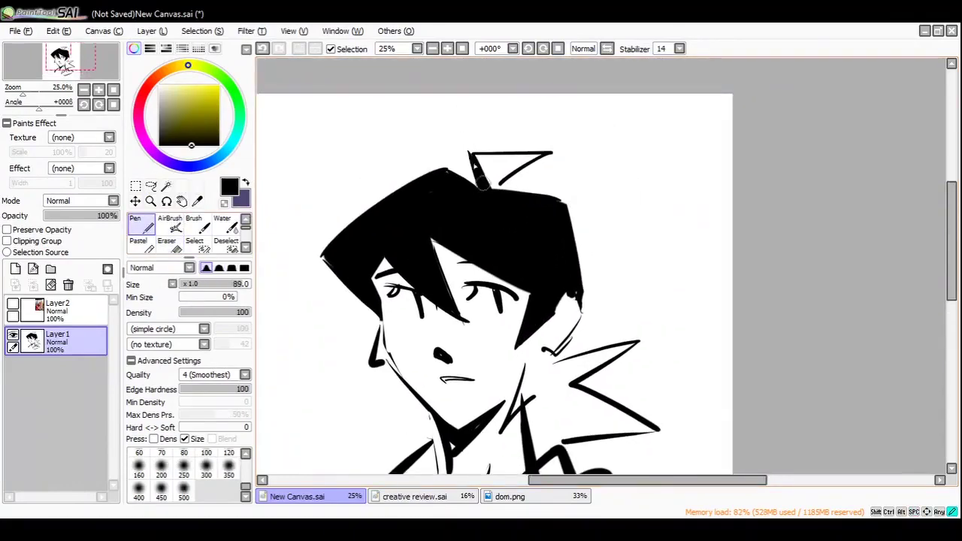
- Fill the tuft on top of the head black and carve a sharp gap through it with the Eraser
left_click_drag(470, 181, 559, 154)
key("e")
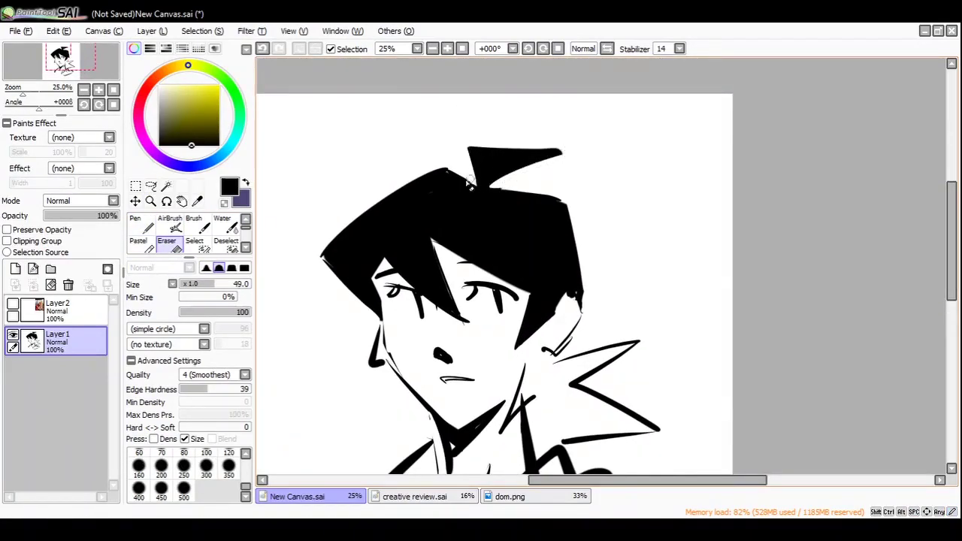
left_click_drag(469, 150, 564, 153)
key("n")
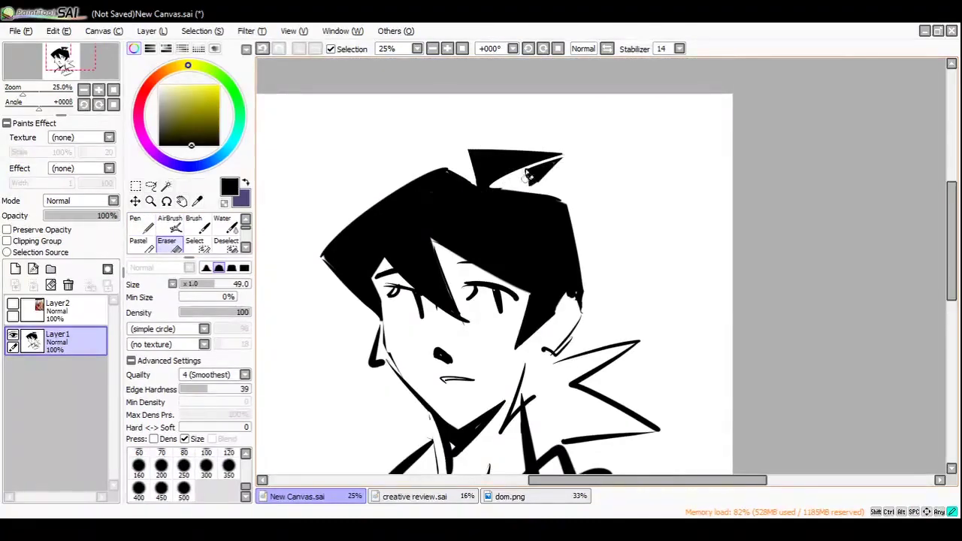
- Strengthen the far cheek contour and the collar outline with heavier black Pen strokes
scroll(526, 195, "down", 1)
scroll(525, 203, "up", 2)
scroll(517, 216, "down", 2)
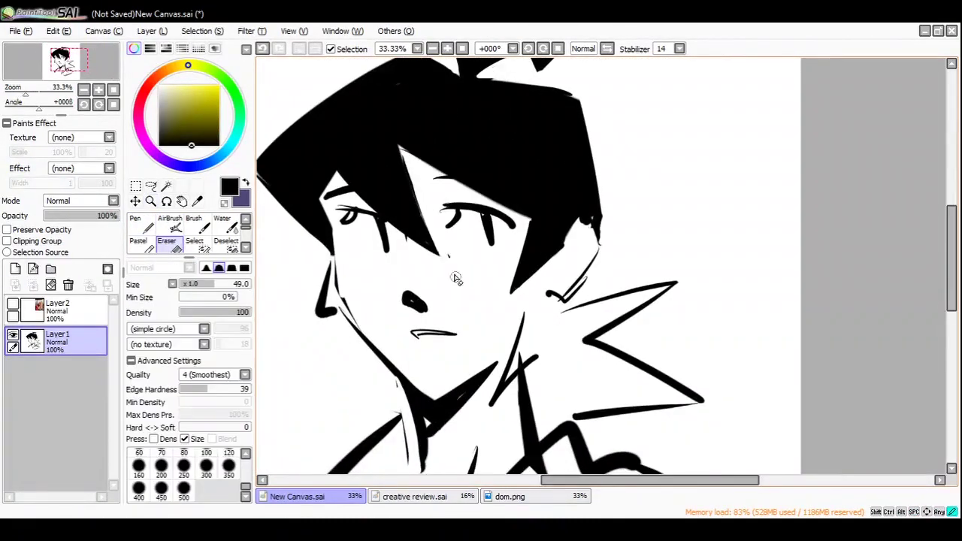
scroll(457, 274, "down", 2)
left_click_drag(353, 210, 412, 337)
scroll(436, 314, "down", 3)
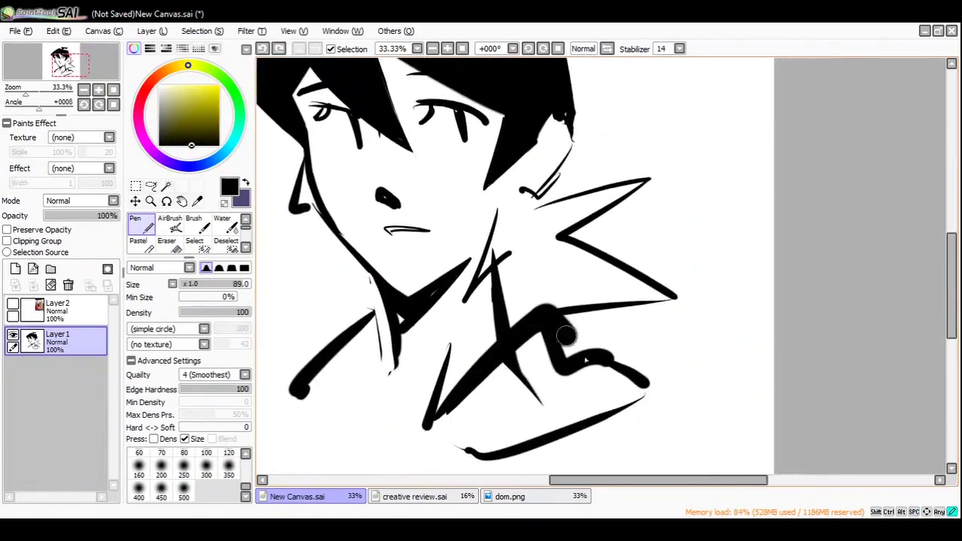
- Smooth the collar outline with the Eraser, and lasso the spiky back hair and move it slightly upward
key("e")
left_click_drag(624, 319, 540, 384)
key("l")
left_click_drag(569, 298, 572, 347)
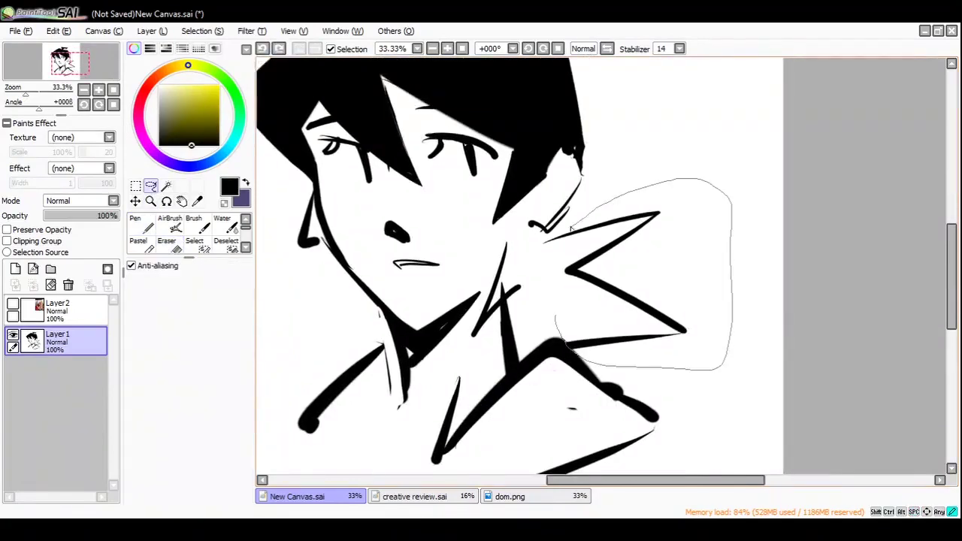
left_click_drag(616, 308, 612, 291)
key("ctrl+d")
- Fill the small hair lock beside the far cheek black and clean up stray marks with the Eraser
scroll(611, 291, "down", 1)
key("n")
key("e")
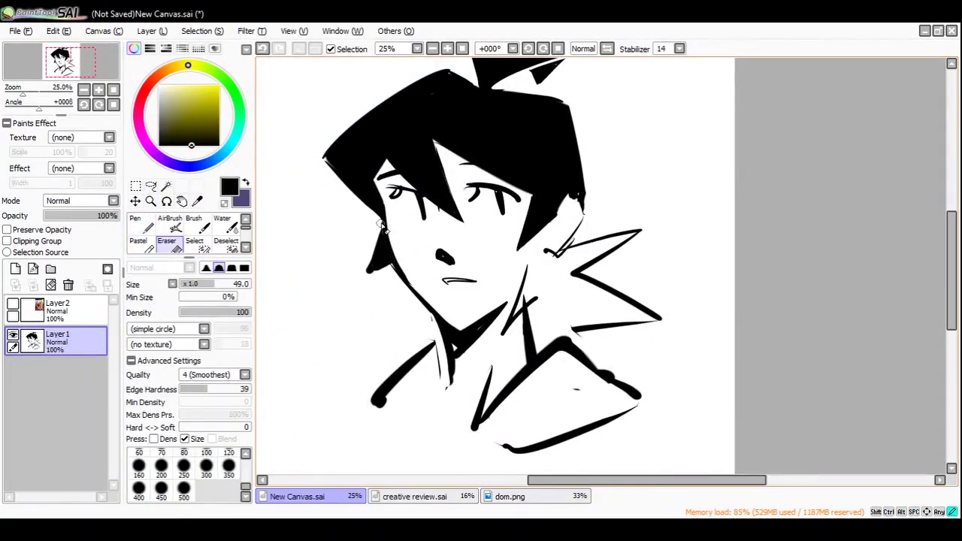
left_click_drag(451, 285, 420, 292)
key("n")
key("e")
- Fill the spiky hair behind the neck solid black and sharpen its points with the Eraser
mouse_move(519, 225)
left_mouse_down()
mouse_move(536, 208)
mouse_move(517, 245)
mouse_move(534, 218)
mouse_move(601, 266)
mouse_move(490, 276)
mouse_move(481, 330)
left_mouse_up()
key("n")
mouse_move(499, 266)
left_mouse_down()
mouse_move(580, 244)
mouse_move(514, 314)
mouse_move(506, 341)
mouse_move(514, 325)
mouse_move(583, 317)
mouse_move(546, 312)
mouse_move(526, 338)
left_mouse_up()
key("e")
mouse_move(627, 323)
left_mouse_down()
mouse_move(567, 334)
mouse_move(623, 319)
left_mouse_up()
key("n")
key("e")
left_click_drag(564, 331, 633, 317)
- Mirror the view and redraw the near shoulder and collar outline, erasing the overlap with the back hair
key("h")
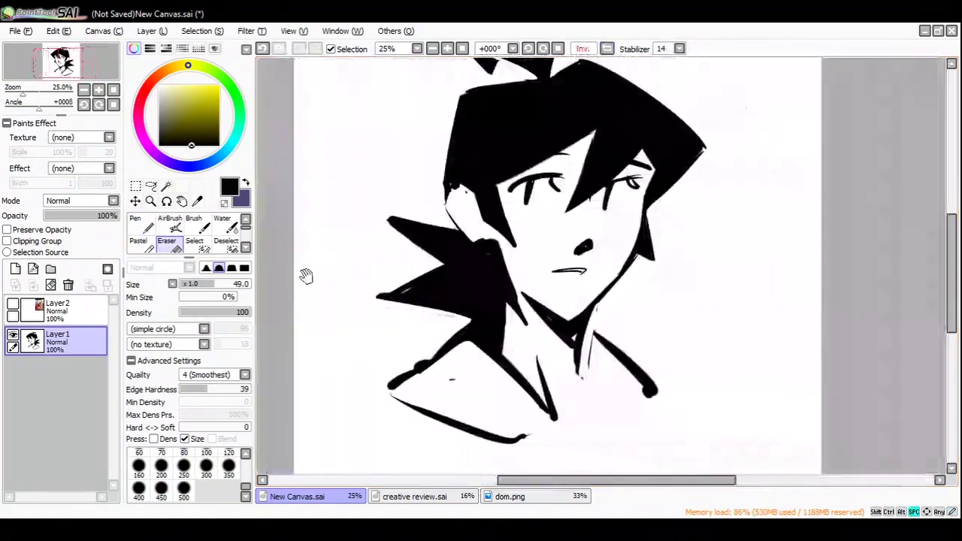
key("n")
left_click_drag(384, 383, 468, 322)
key("e")
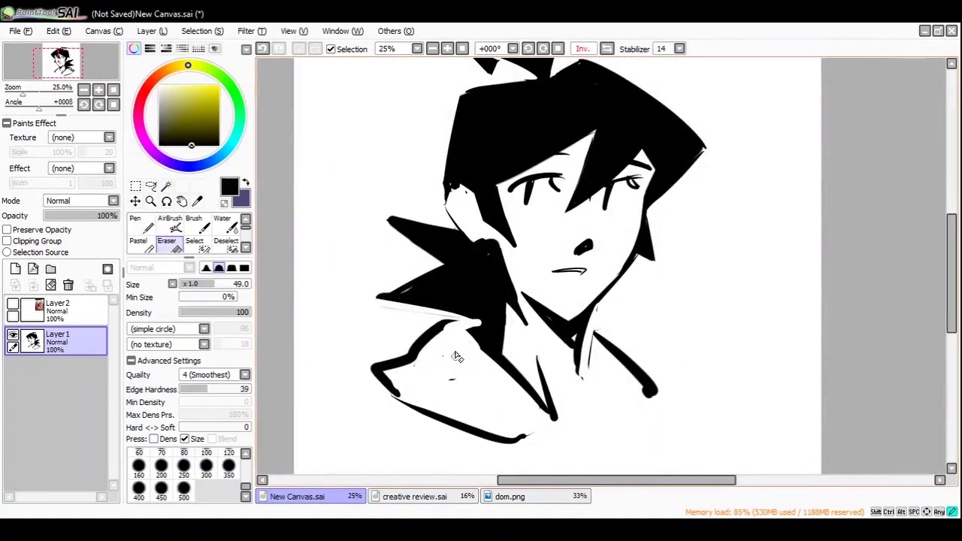
key("n")
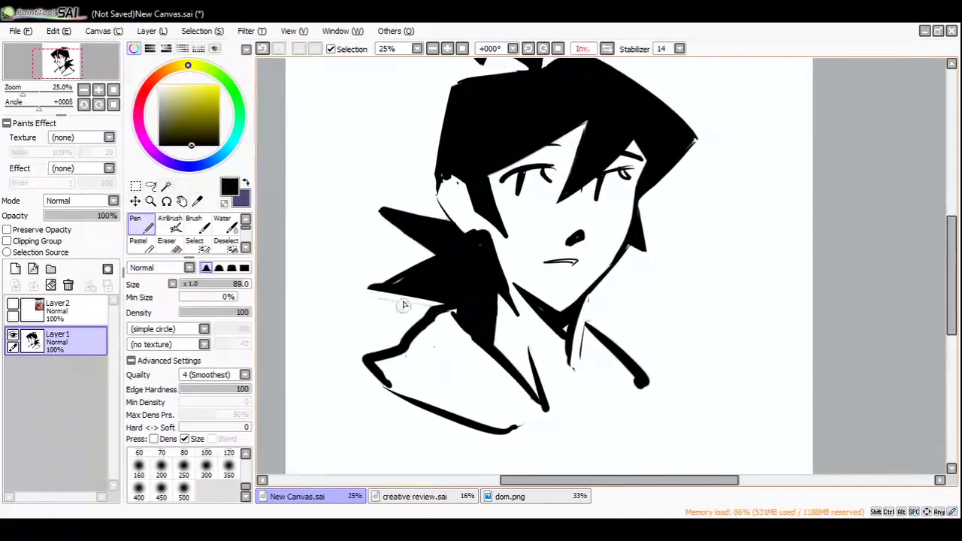
- Clean up the ear area and add lashes, iris strokes and an eyebrow to the eyes
key("ctrl+space")
scroll(403, 247, "up", 2)
left_click(404, 247)
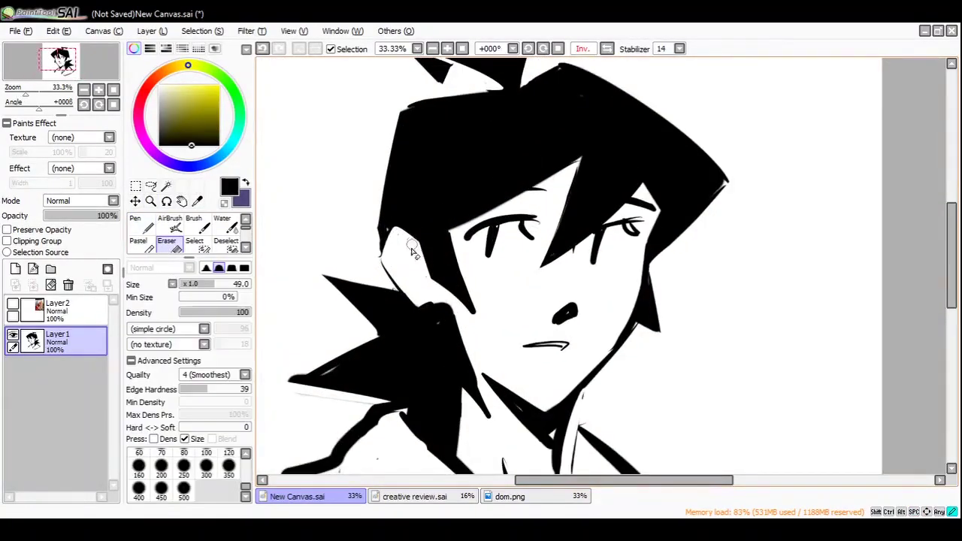
key("ctrl+space")
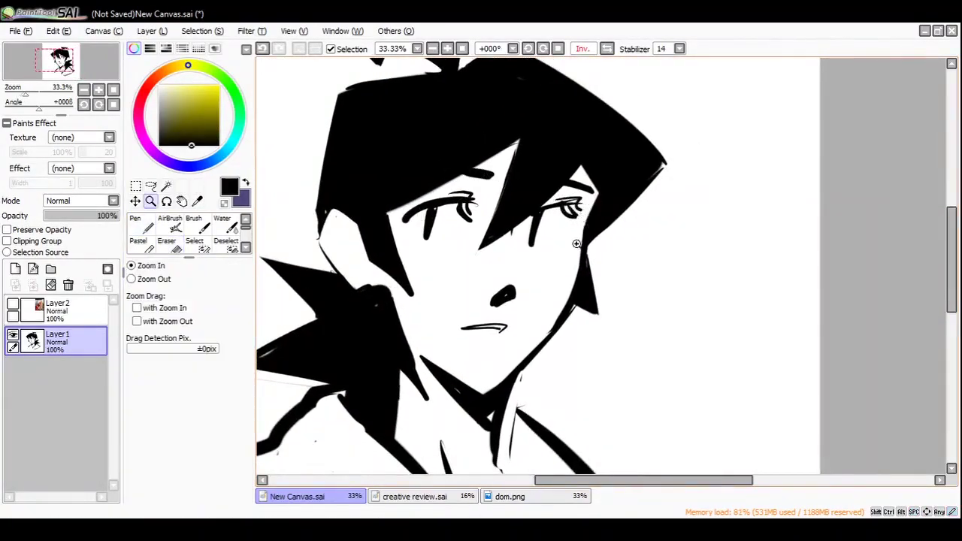
- Replace the solid nose mark with an outlined nose shadow, a separate nostril and a bridge line
key("h")
key("ctrl+space")
left_click(312, 275)
left_click_drag(484, 266, 484, 294)
mouse_move(527, 290)
left_mouse_down()
mouse_move(517, 275)
mouse_move(534, 268)
left_mouse_up()
key("ctrl+z")
left_click_drag(477, 180, 469, 239)
- Fill the outlined nose shadow solid black and check the face in normal and mirrored views
key("h")
left_click(469, 237, "ctrl+alt")
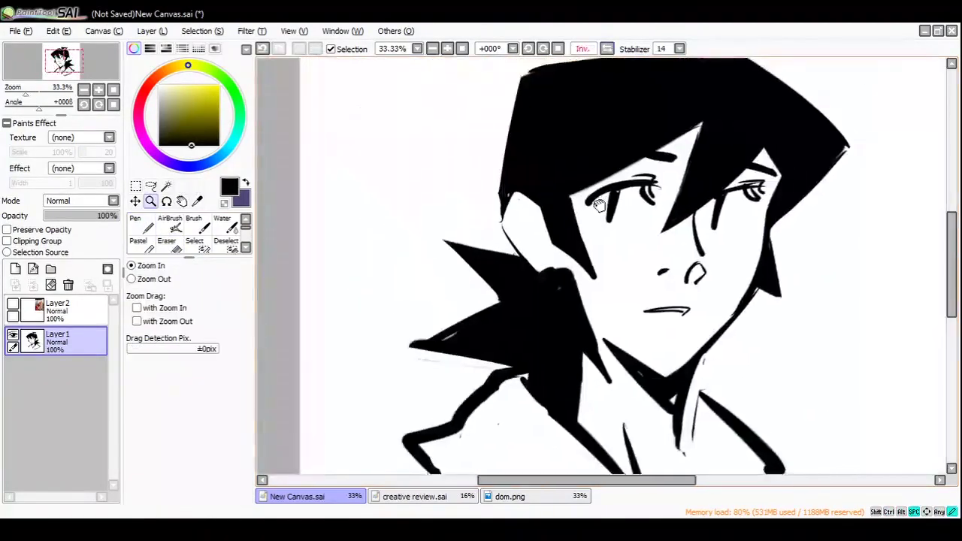
left_click(488, 271, "ctrl")
left_click_drag(489, 270, 498, 278)
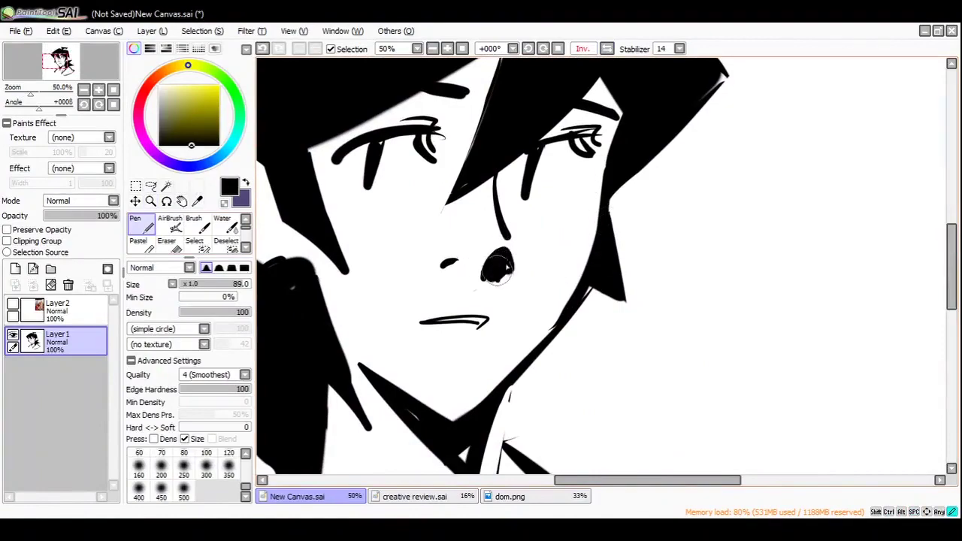
left_click(488, 286, "ctrl+alt")
left_click(468, 316, "ctrl")
key("e")
key("h")
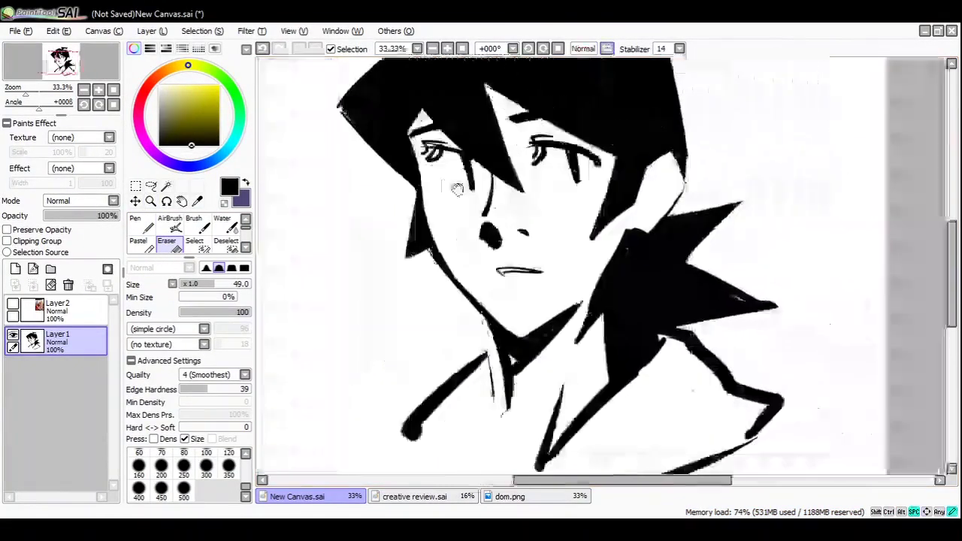
- Thicken the ear's outer contour and paint its inner shadow black, leaving a thin white curve
left_click(529, 328, "ctrl+alt")
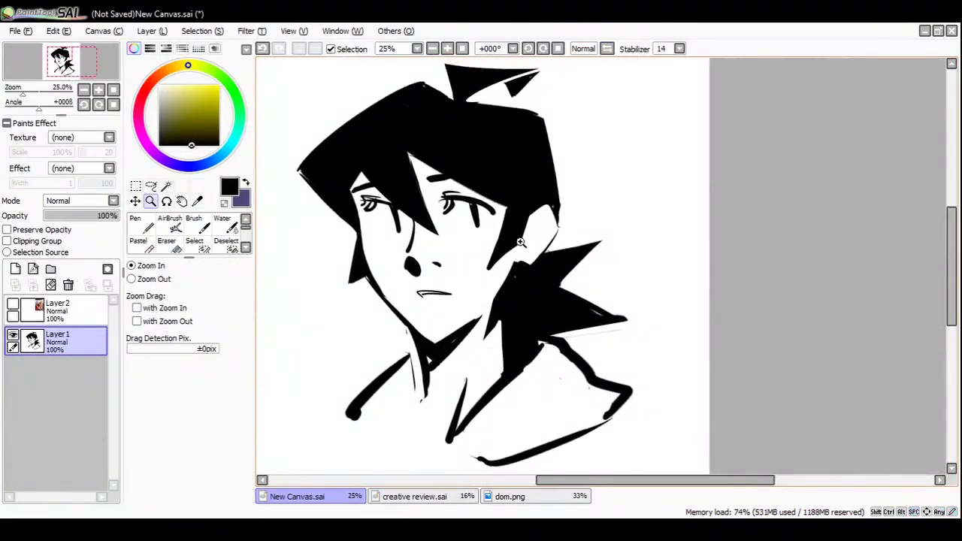
left_click(529, 328)
key("n")
scroll(533, 295, "up", 2)
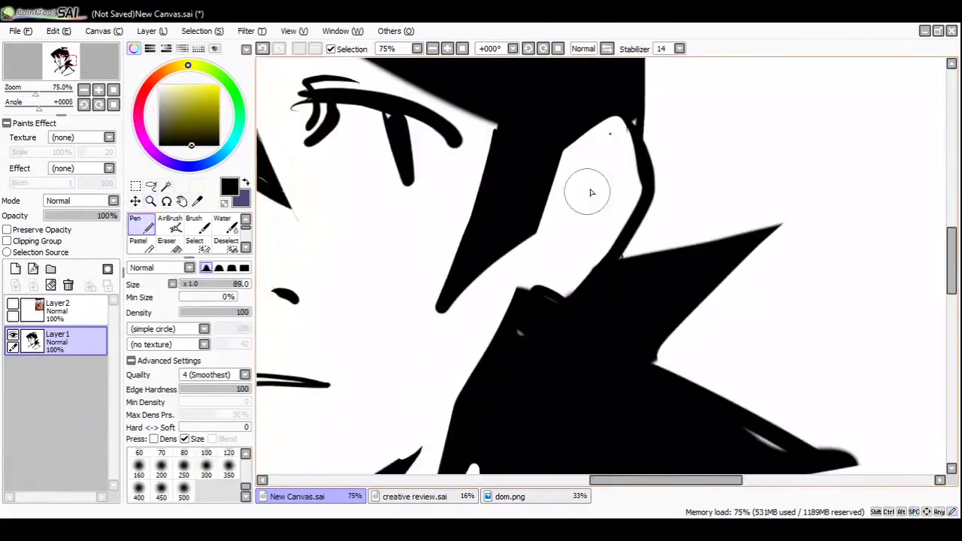
mouse_move(590, 189)
left_mouse_down()
mouse_move(594, 226)
mouse_move(601, 188)
left_mouse_up()
left_click(588, 248, "ctrl+alt")
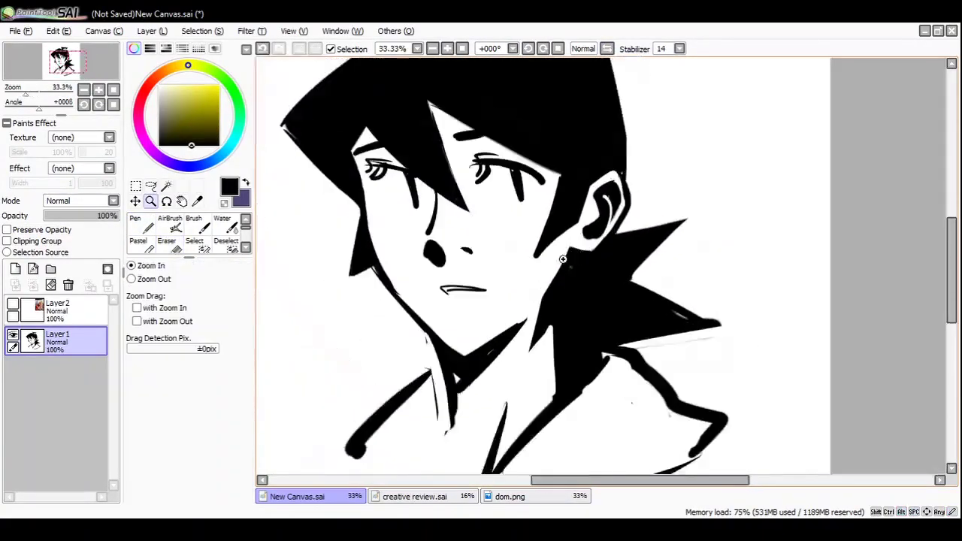
left_click(585, 245)
- Carve sharper split points into the lock beside the far cheek with the Eraser
key("e")
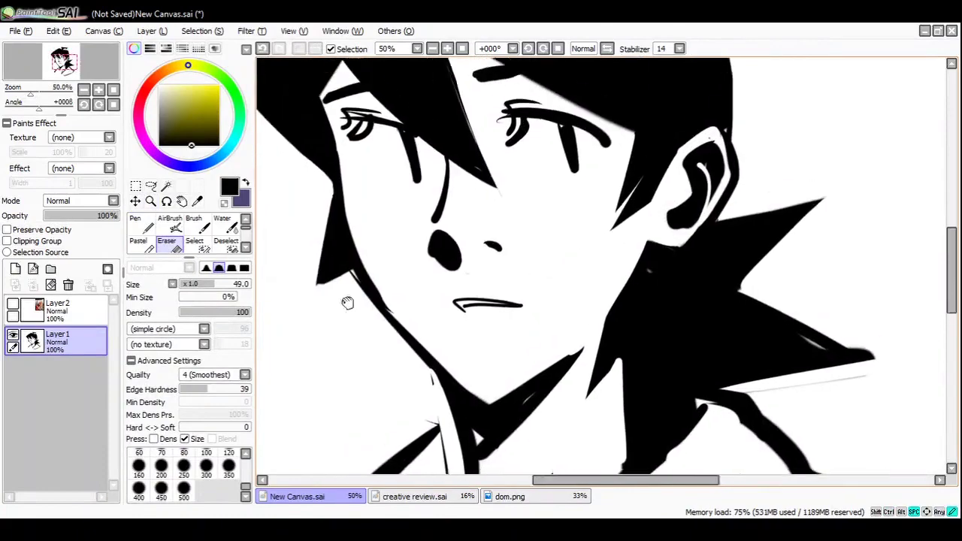
left_click(316, 294, "ctrl+alt")
left_click(364, 234, "ctrl")
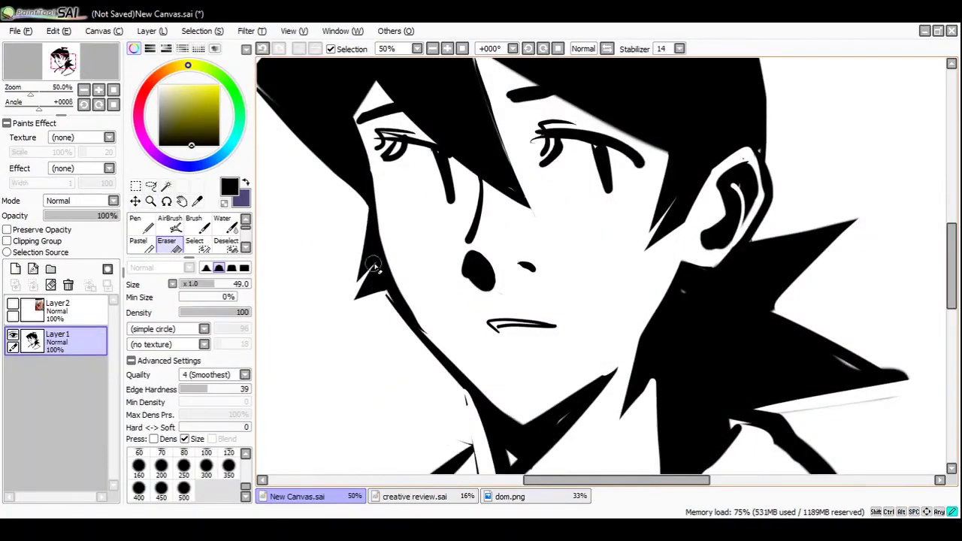
mouse_move(387, 297)
left_mouse_down()
mouse_move(355, 263)
mouse_move(340, 262)
left_mouse_up()
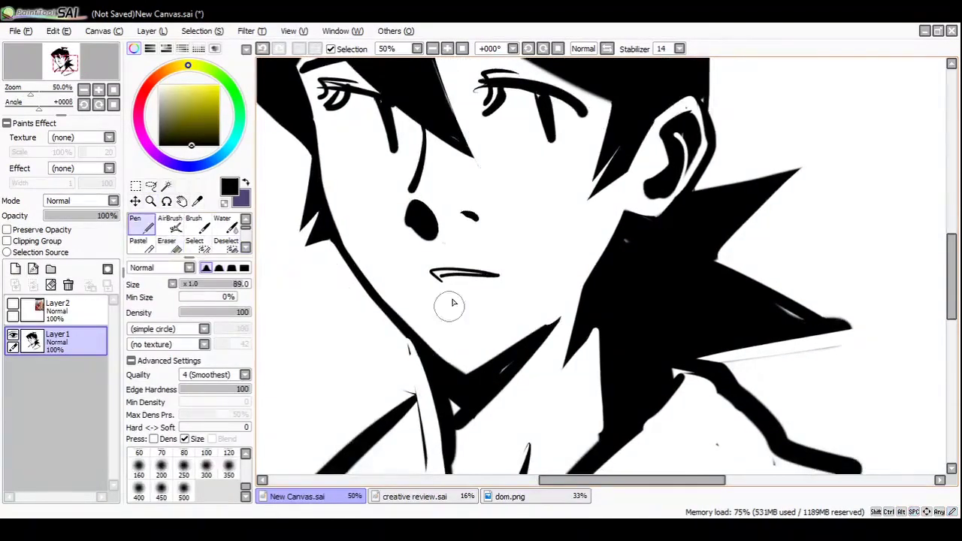
- Erase the curved iris line and stray lashes at the near eye's inner corner, leaving short tapered strokes
left_click(449, 300, "ctrl+alt")
key("h")
left_click(504, 248, "ctrl+alt")
left_click(509, 188)
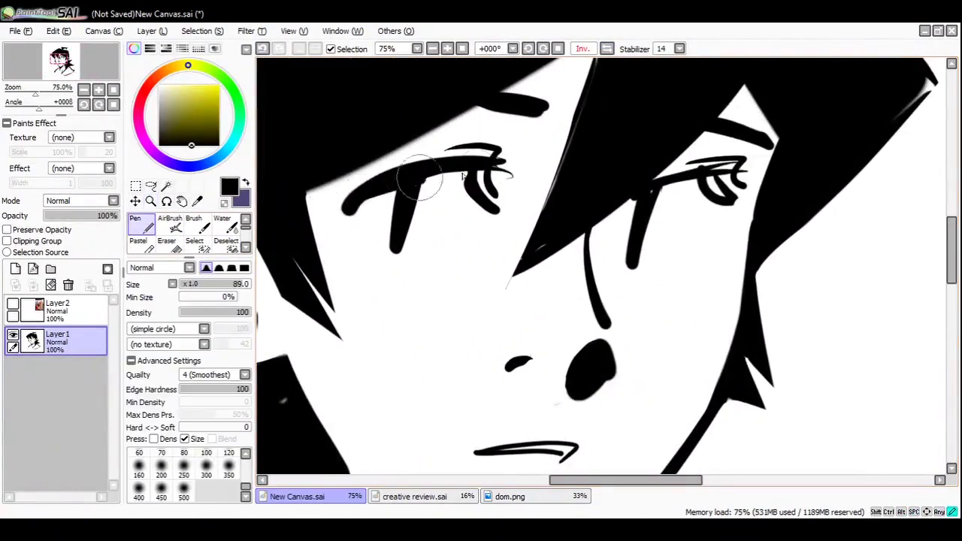
key("e")
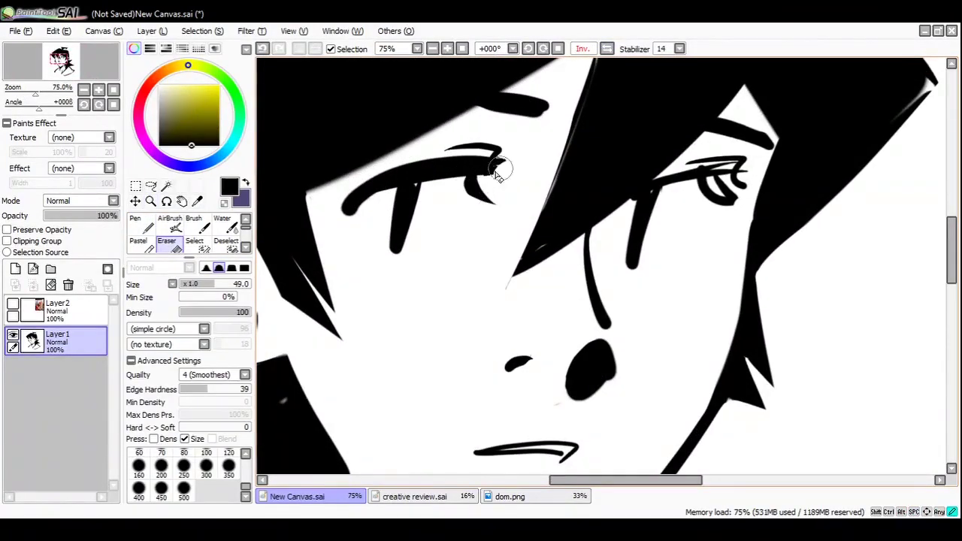
key("h")
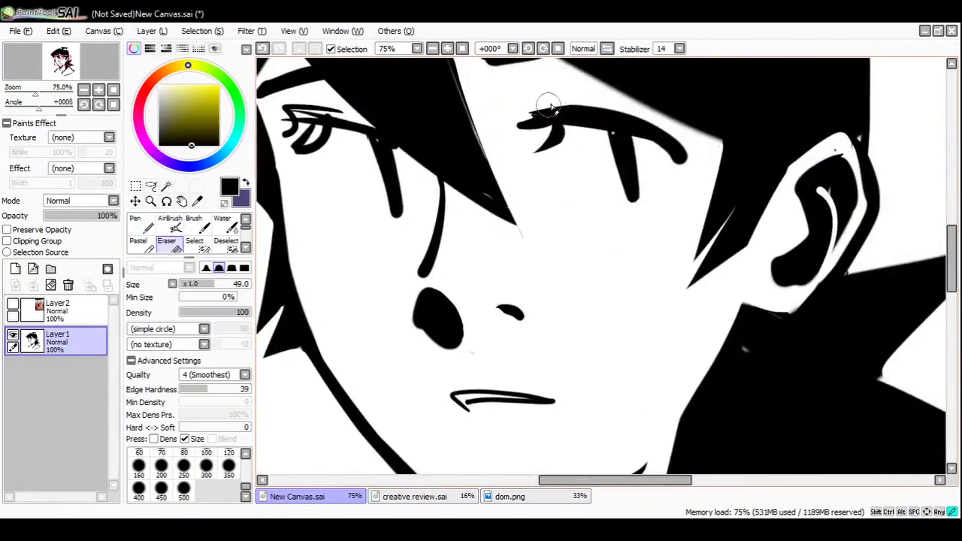
- Carve the near eye's upper lash line into a thinner angular shape and erase its remaining eyelid crease
left_click(552, 132, "ctrl+alt")
left_click(509, 164, "ctrl")
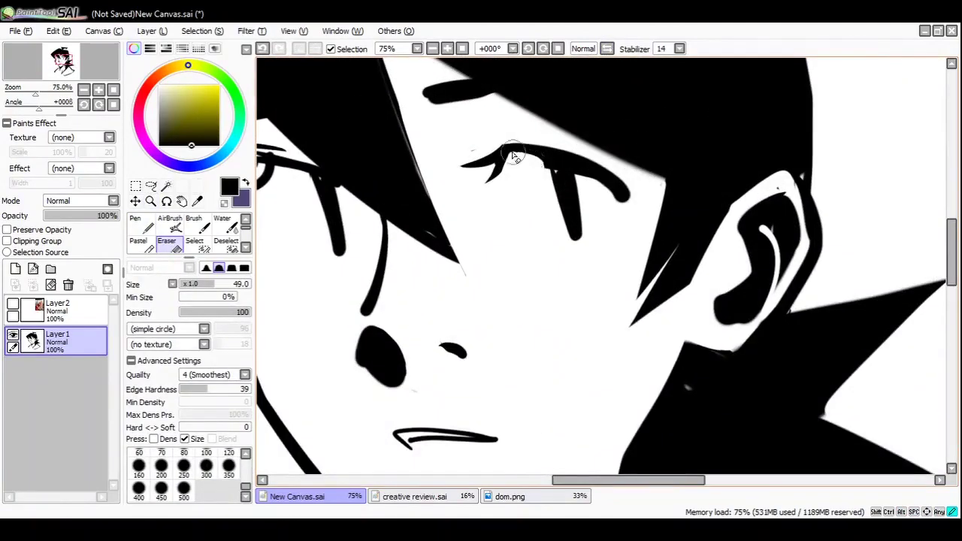
key("n")
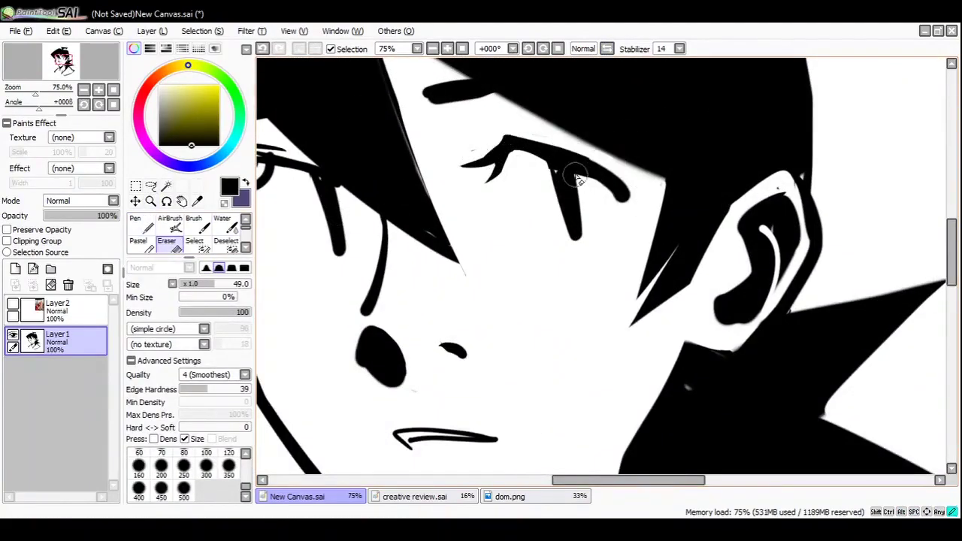
key("h")
key("e")
left_click(552, 203, "ctrl+alt")
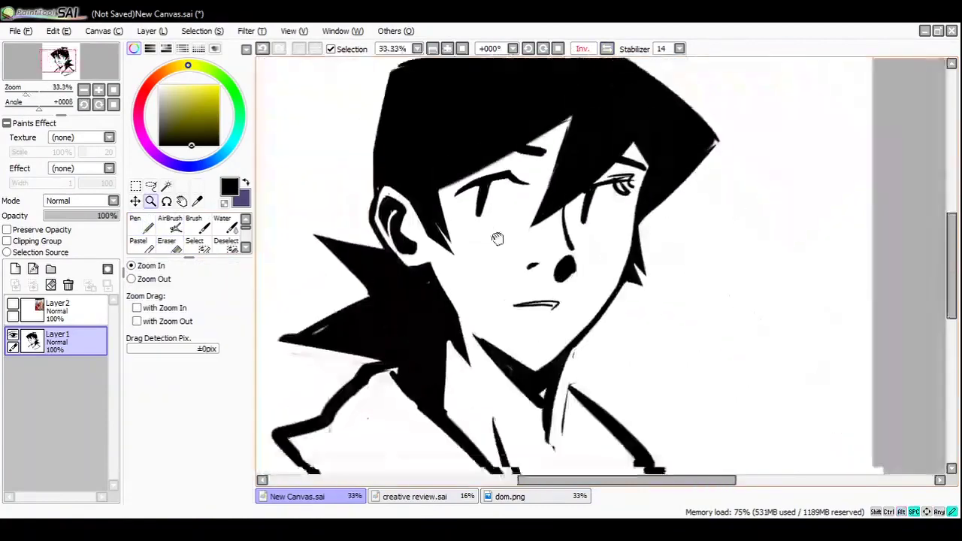
- Taper the near eye's outer corner, square off its iris bar and redraw the inner lashes and eyelid crease
left_click(492, 193, "ctrl")
mouse_move(443, 139)
left_mouse_down()
mouse_move(390, 208)
mouse_move(447, 180)
mouse_move(429, 167)
mouse_move(481, 184)
mouse_move(579, 176)
left_mouse_up()
left_click(461, 204, "ctrl+alt")
left_click(409, 199, "ctrl")
key("n")
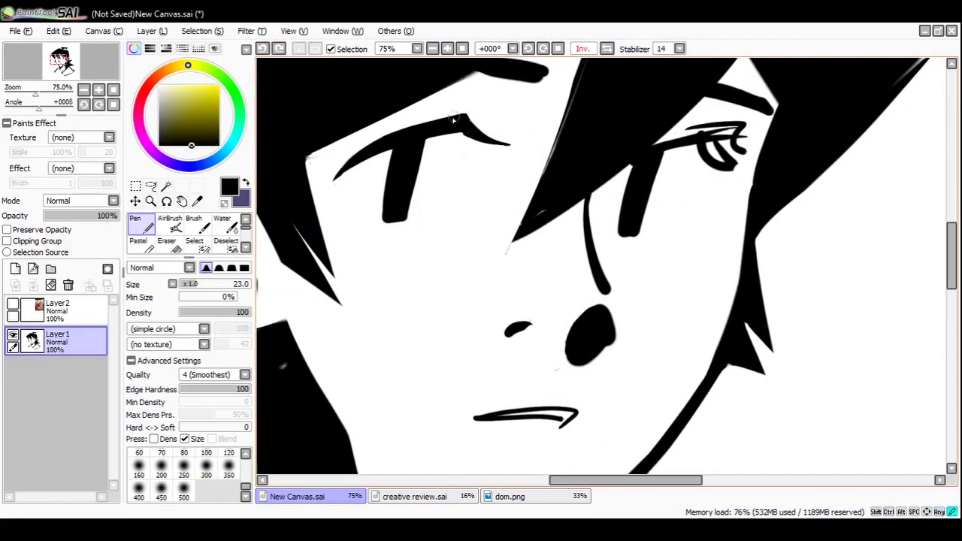
left_click_drag(443, 109, 518, 161)
key("h")
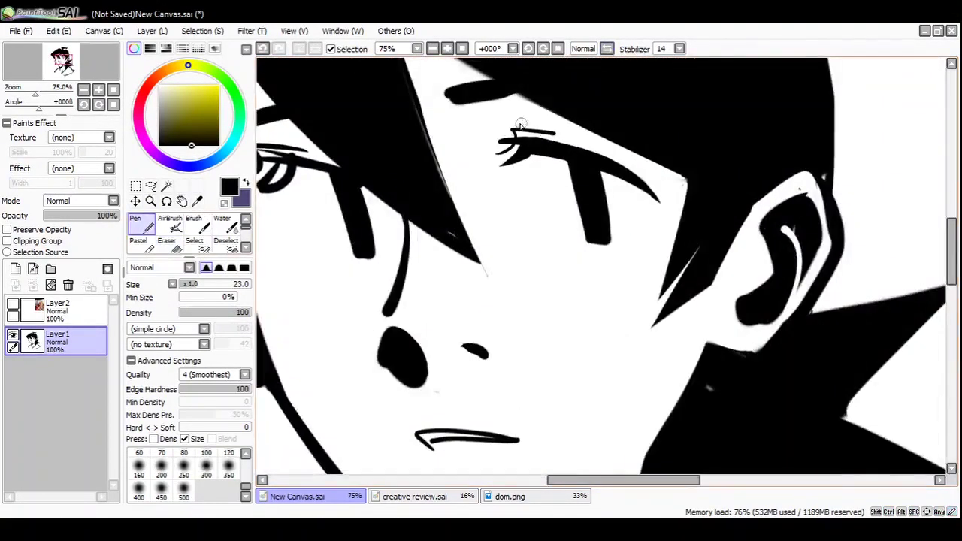
- Erase the far eye's tangled inner lines and redraw its corner as simple pointed lashes
left_click(520, 124, "ctrl+alt")
left_click(421, 173, "ctrl")
key("e")
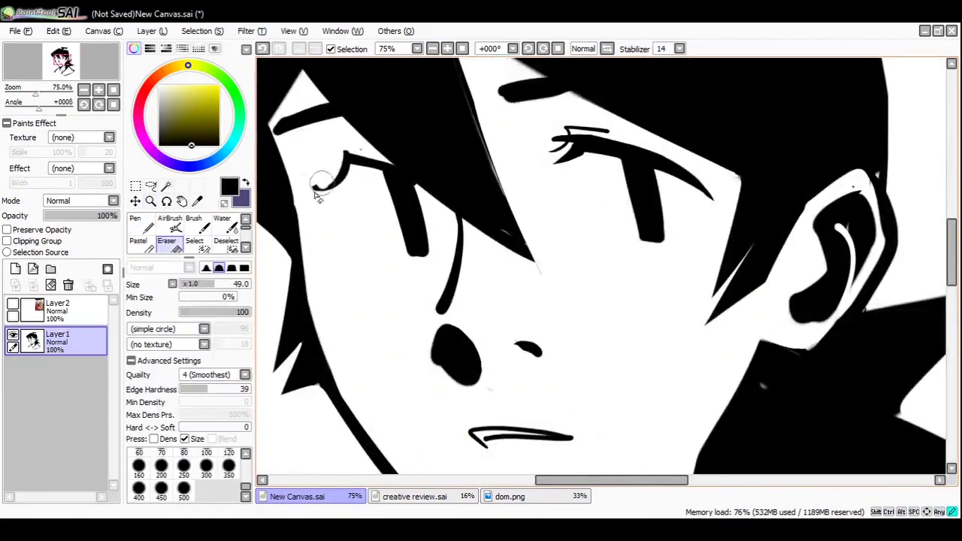
left_click(320, 186)
key("n")
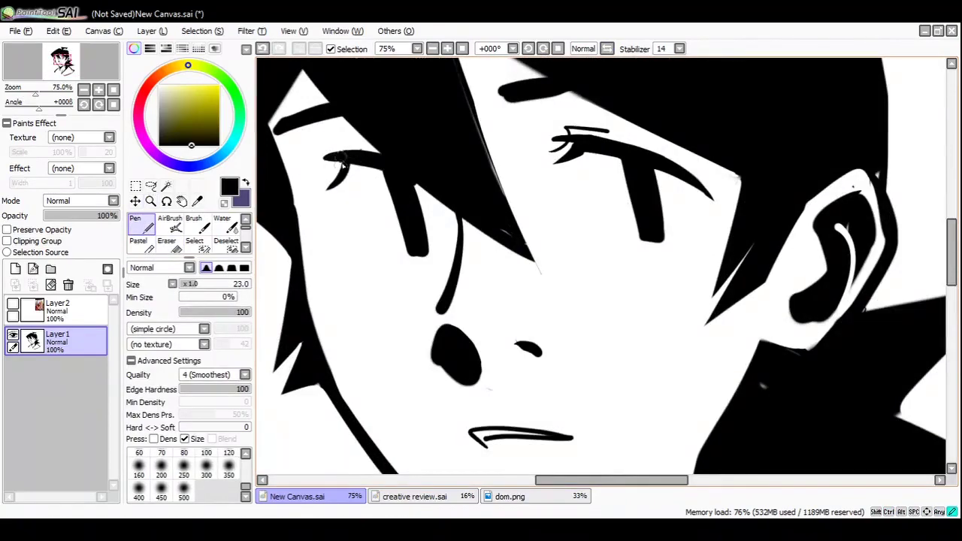
key("ctrl+z")
left_click_drag(329, 179, 324, 176)
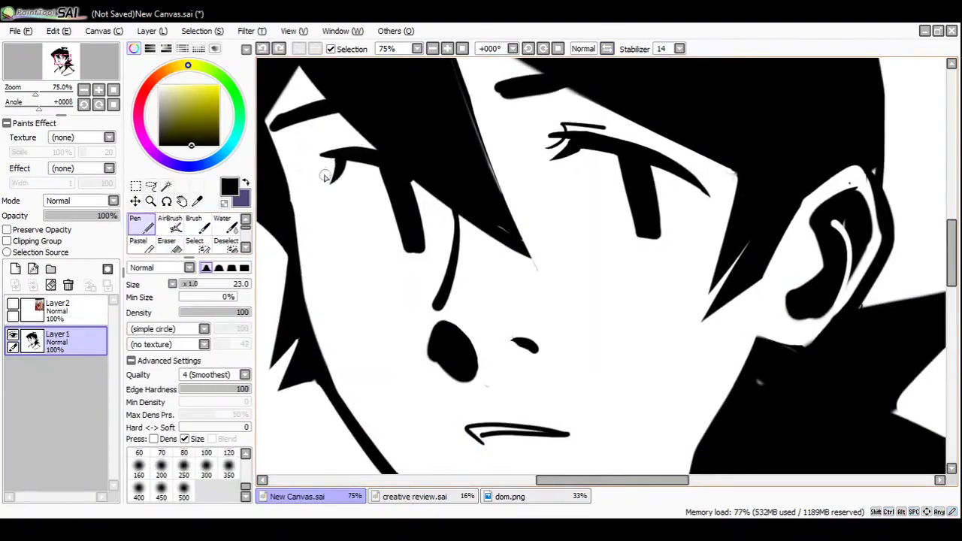
- Add a narrow white highlight inside the iris bar of each eye and an eyelid crease above the far eye
left_click(383, 226, "ctrl+alt")
left_click(376, 225, "ctrl+alt")
left_click(390, 240, "ctrl")
mouse_move(391, 241)
left_mouse_down()
mouse_move(596, 134)
mouse_move(372, 184)
left_mouse_up()
left_click(595, 134, "ctrl")
key("e")
left_click(604, 202, "ctrl+alt")
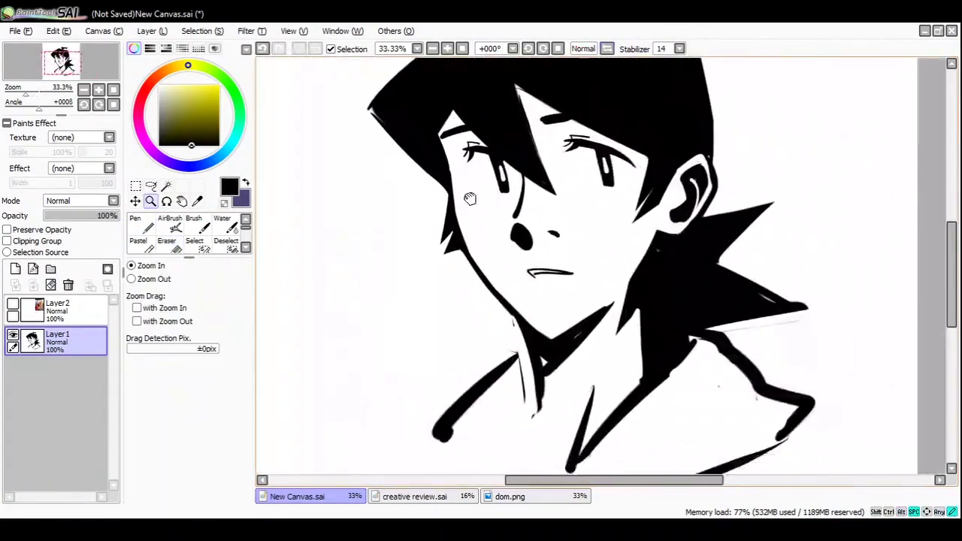
- Replace the mouth with a narrow, slightly open outline with dark corners and add a small black mark below it
left_click(483, 305, "ctrl")
mouse_move(483, 305)
left_mouse_down()
mouse_move(419, 295)
mouse_move(492, 265)
left_mouse_up()
key("n")
left_click_drag(419, 275, 492, 274)
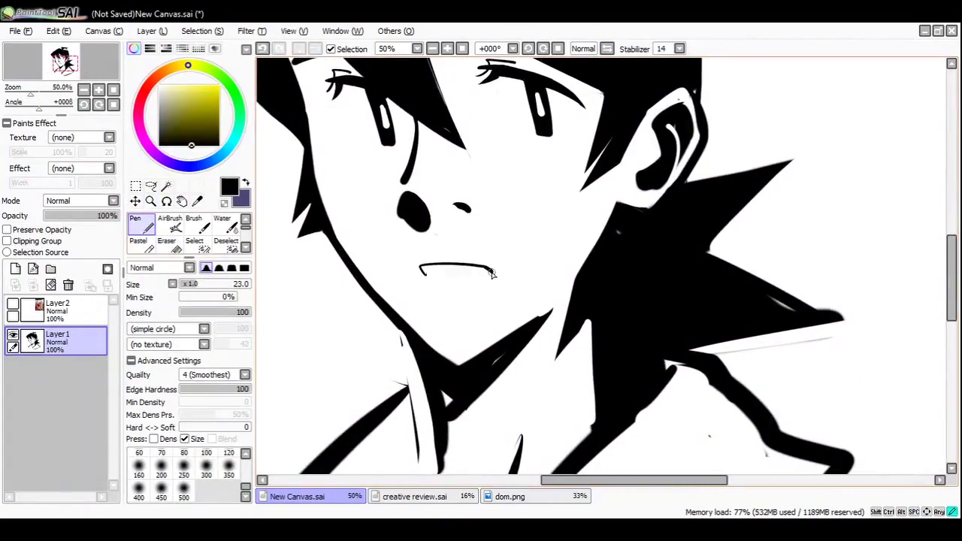
left_click(451, 282, "ctrl")
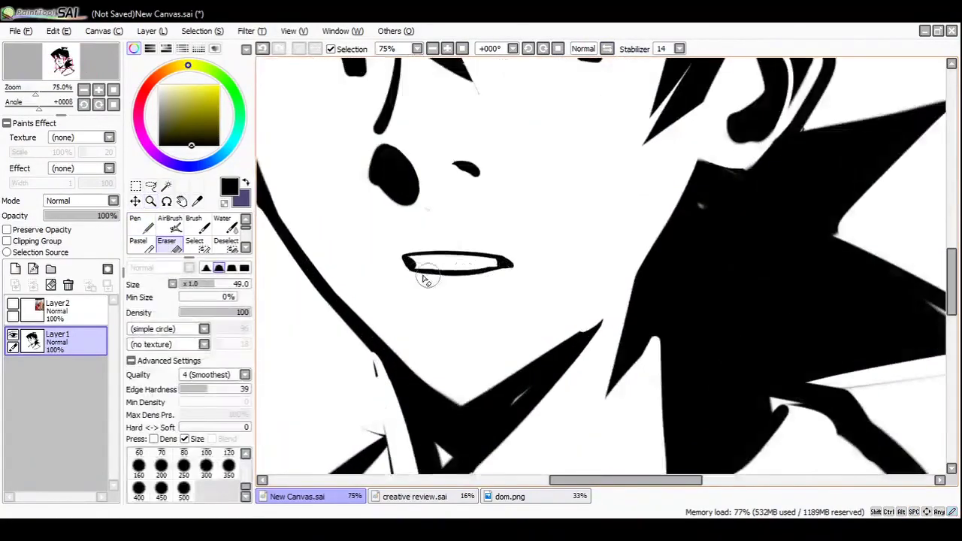
left_click(423, 275, "ctrl+alt")
left_click_drag(451, 303, 475, 342)
left_click(464, 361, "ctrl+alt")
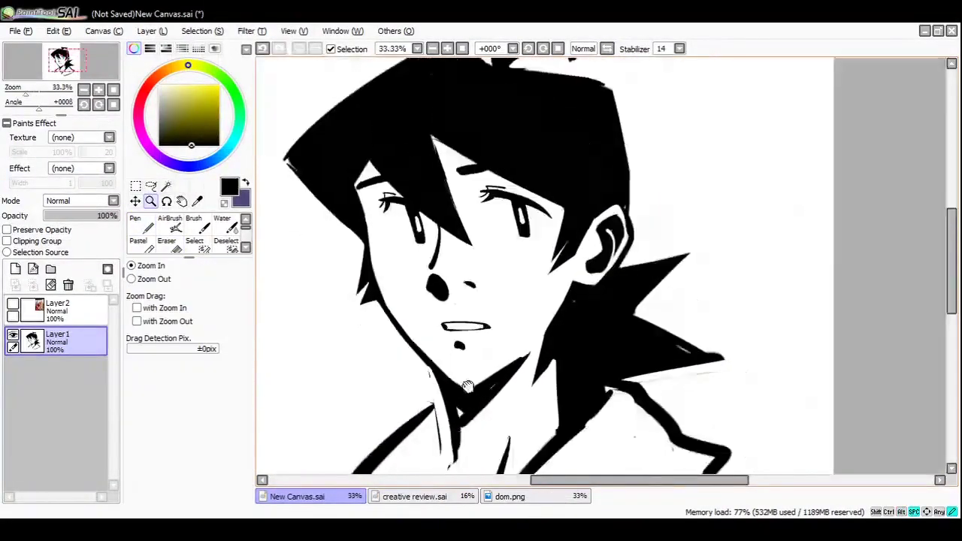
- Check the face in mirrored and normal views and touch up the contour beside the far cheek lock
left_click(583, 48)
left_click(505, 204, "ctrl")
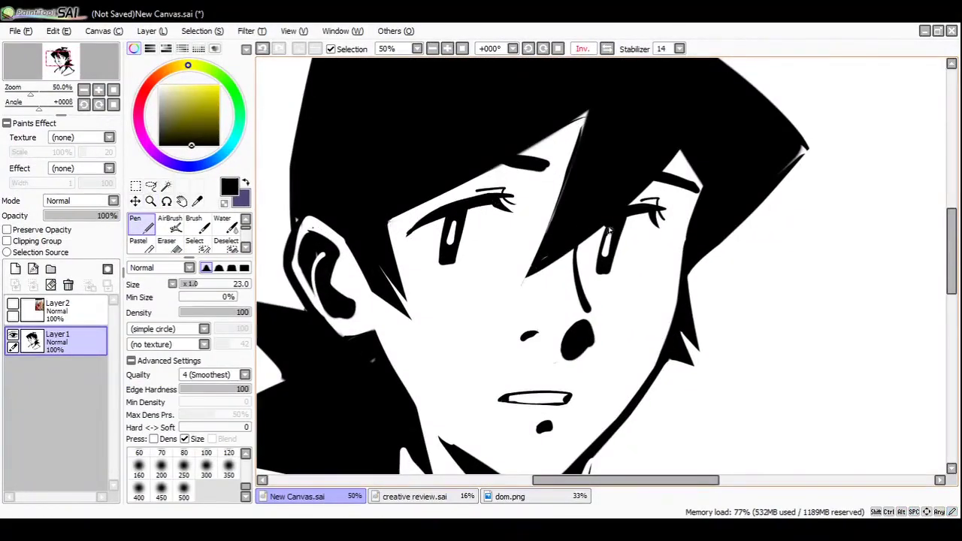
left_click(583, 48)
left_click(456, 259, "ctrl+alt")
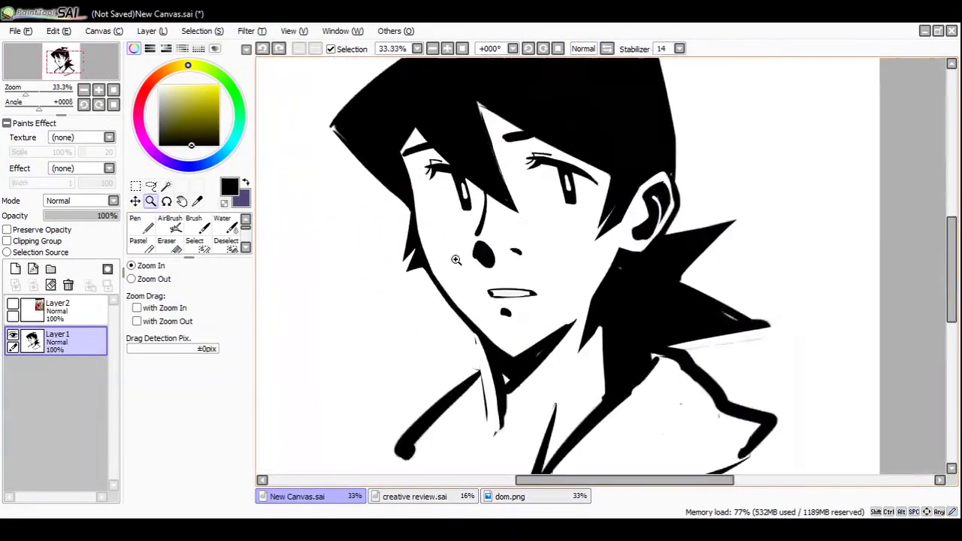
key("n")
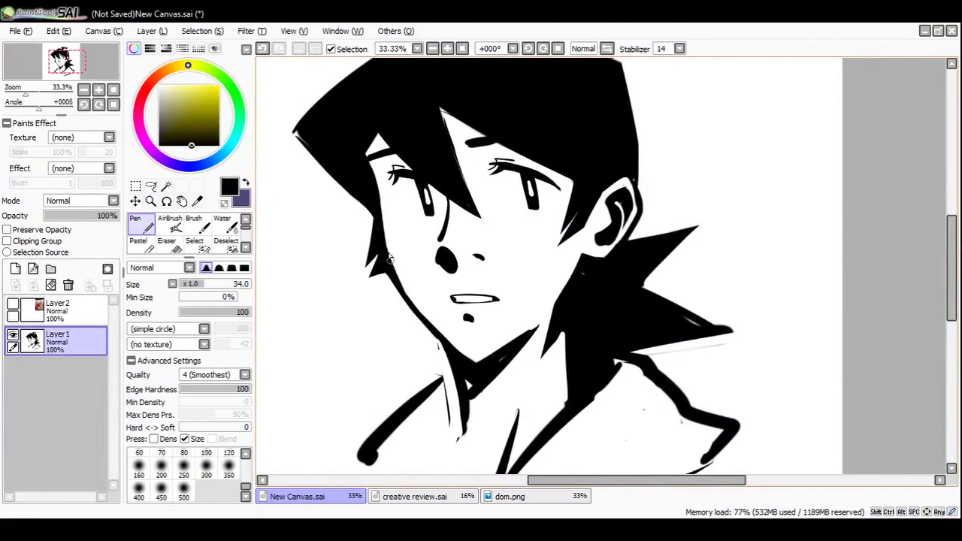
left_click_drag(389, 259, 391, 277)
- Lasso the far eye and nose, shift them slightly toward the far cheek and clean up the fringe edge
left_click(528, 331, "ctrl")
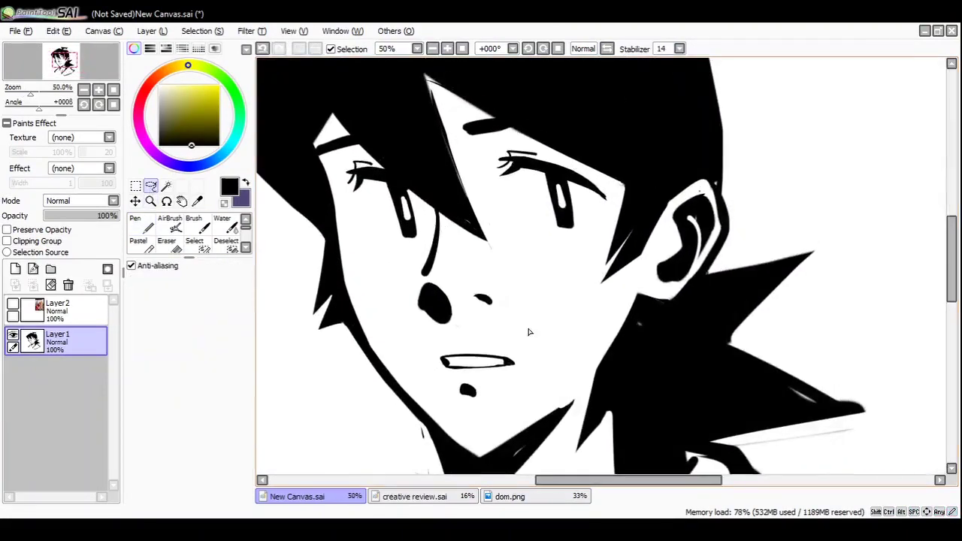
key("ctrl+z")
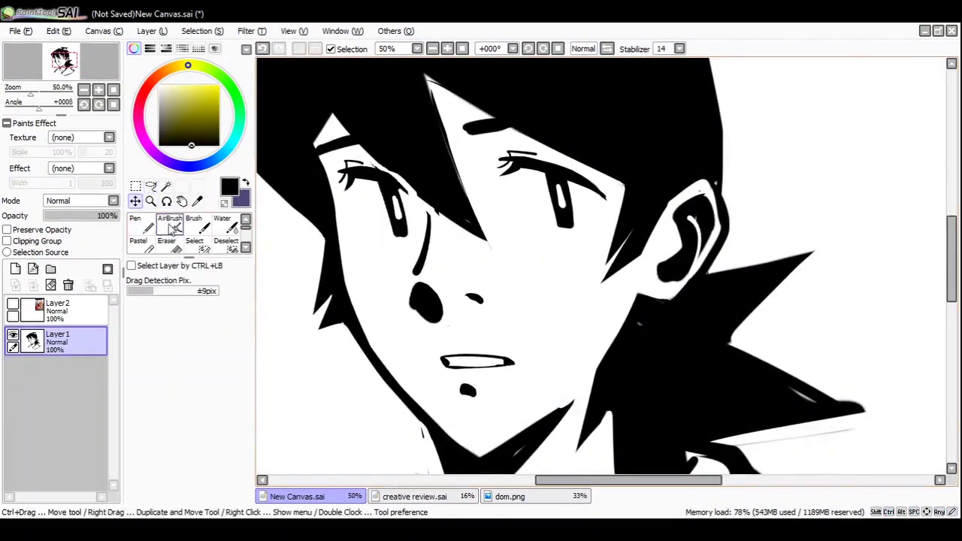
key("n")
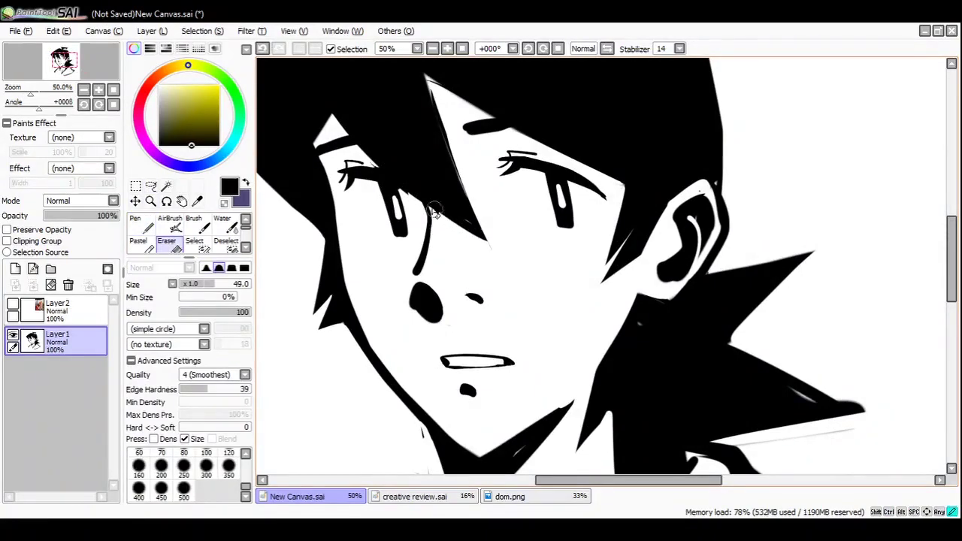
left_click(421, 181, "ctrl+alt")
key("h")
left_click(562, 142, "ctrl")
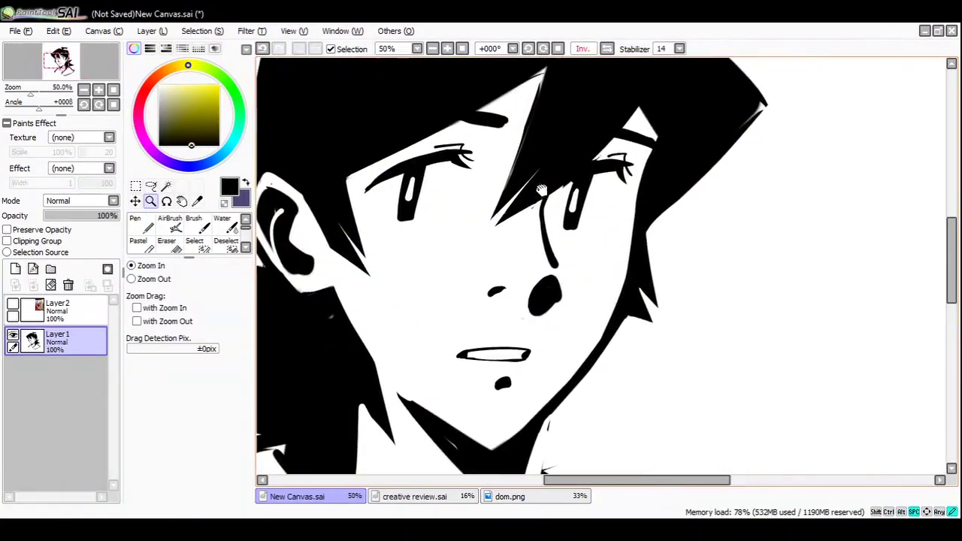
- Lasso the near eye and move it slightly toward the nose
left_click(150, 185)
mouse_move(446, 225)
left_mouse_down()
mouse_move(360, 210)
mouse_move(376, 146)
mouse_move(481, 218)
left_mouse_up()
left_click(459, 217, "ctrl+alt")
left_click(459, 216)
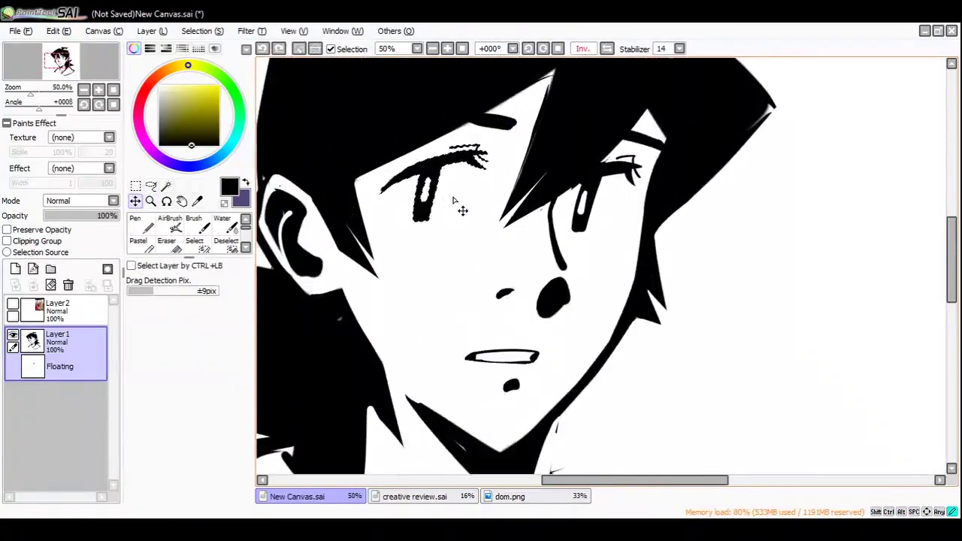
key("h")
left_click(511, 215, "ctrl+alt")
- Carve the nose shadow into a smaller, sharper wedge with the Eraser and clean up the far cheek edge
left_click(486, 264, "ctrl")
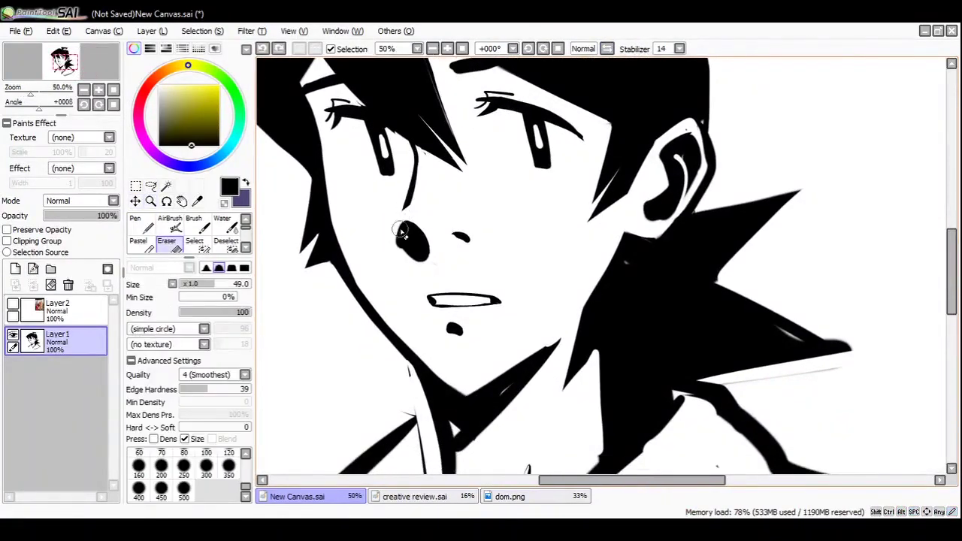
left_click_drag(434, 272, 395, 248)
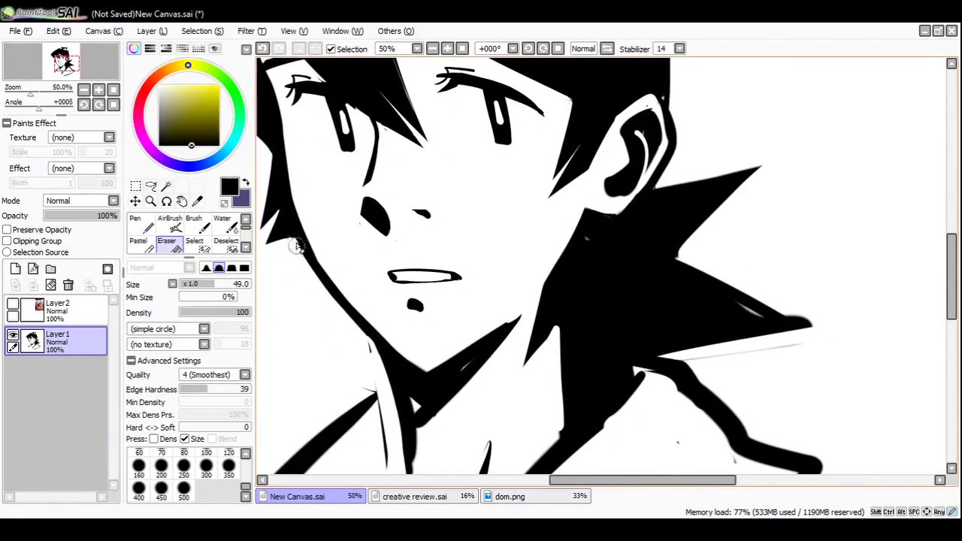
scroll(360, 335, "down", 1)
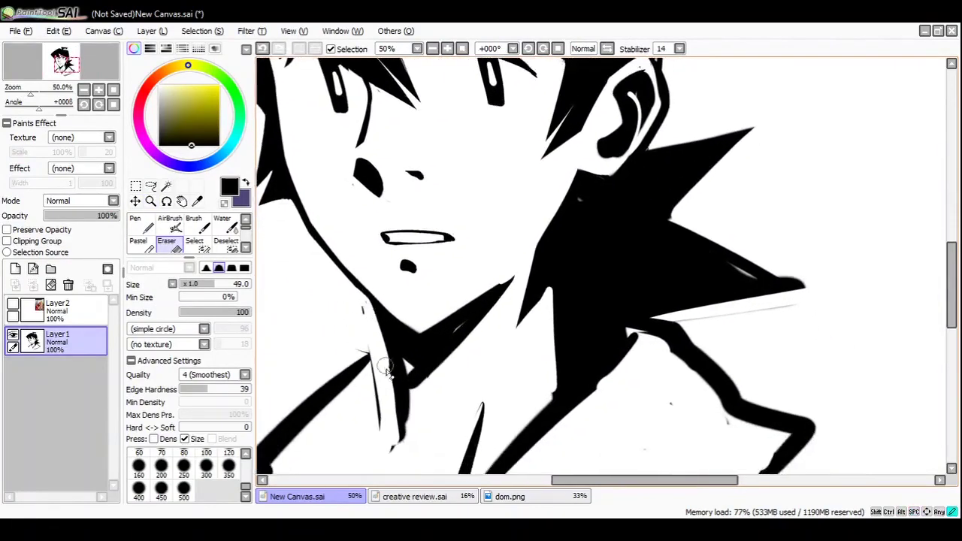
- Redraw the neck and far collar with bold angular lines and erase the old inner neck strokes
scroll(395, 407, "down", 1)
left_click(408, 397, "ctrl+alt")
key("n")
mouse_move(496, 301)
left_mouse_down()
mouse_move(456, 411)
mouse_move(525, 409)
left_mouse_up()
key("e")
key("n")
left_click_drag(359, 358, 400, 299)
left_click_drag(308, 330, 393, 261)
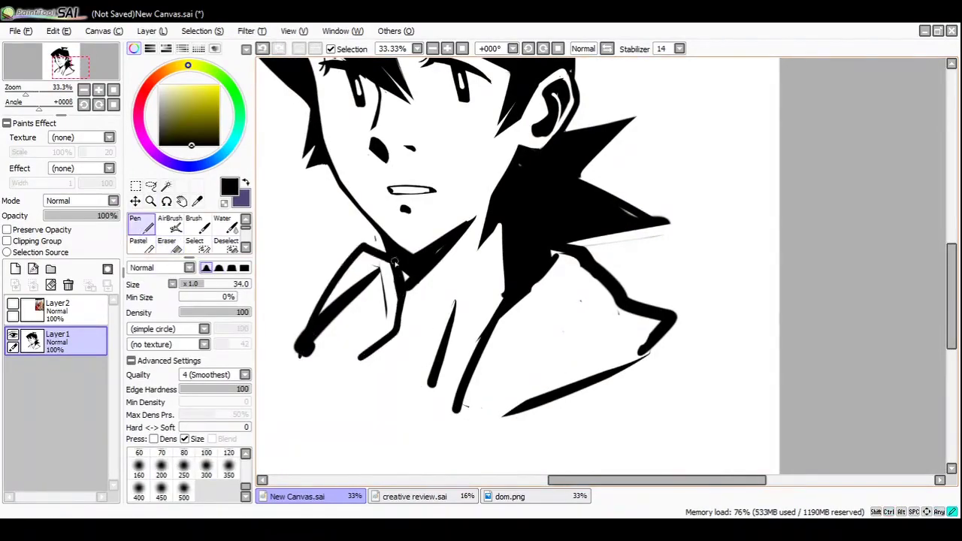
left_click(375, 358, "ctrl+alt")
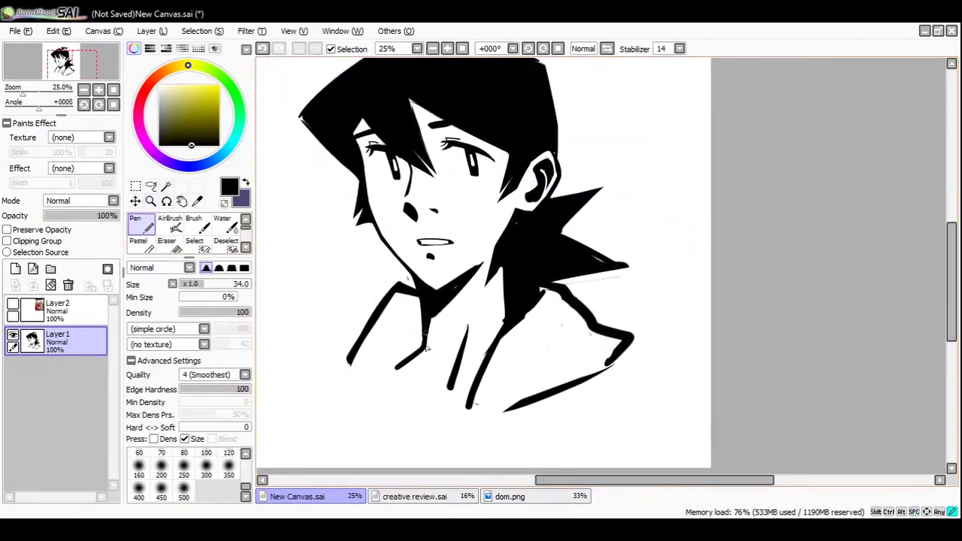
- Draw the near collar's folded flap, the shoulder edge and the sleeve curve in bold black lines
left_click_drag(426, 348, 377, 317)
left_click_drag(450, 359, 553, 335)
left_click_drag(601, 354, 515, 412)
- Draw spiky hair locks behind the far jaw, fill them solid black and sharpen their edges
left_click_drag(316, 207, 391, 270)
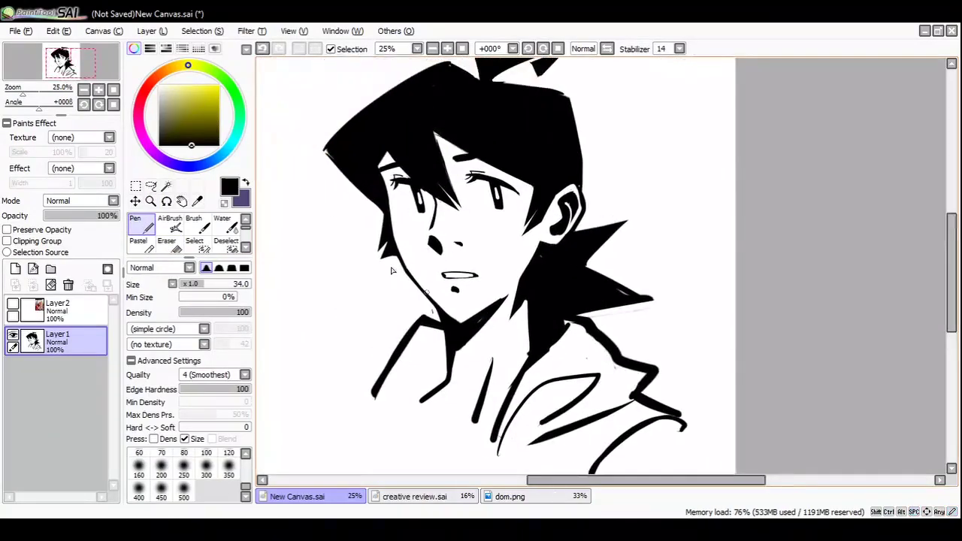
key("h")
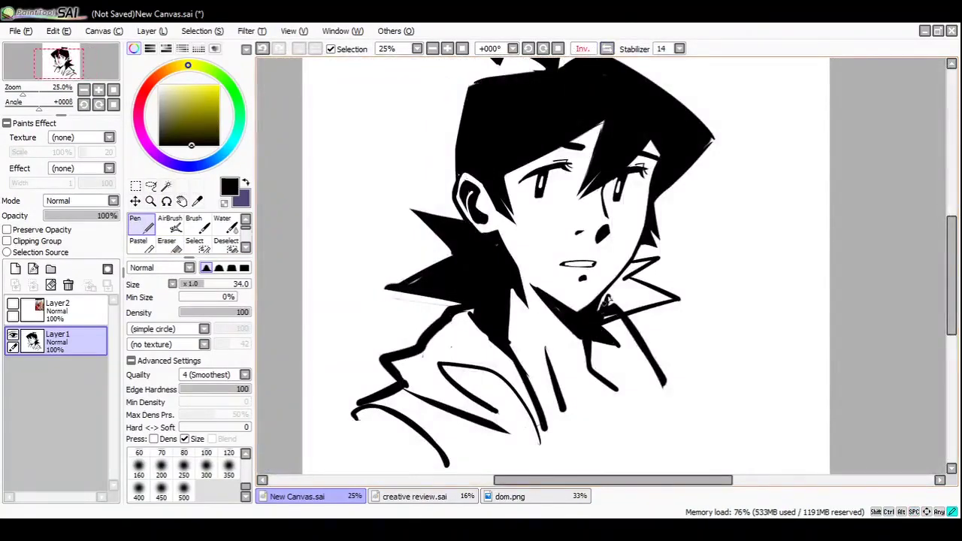
left_click_drag(607, 300, 590, 284)
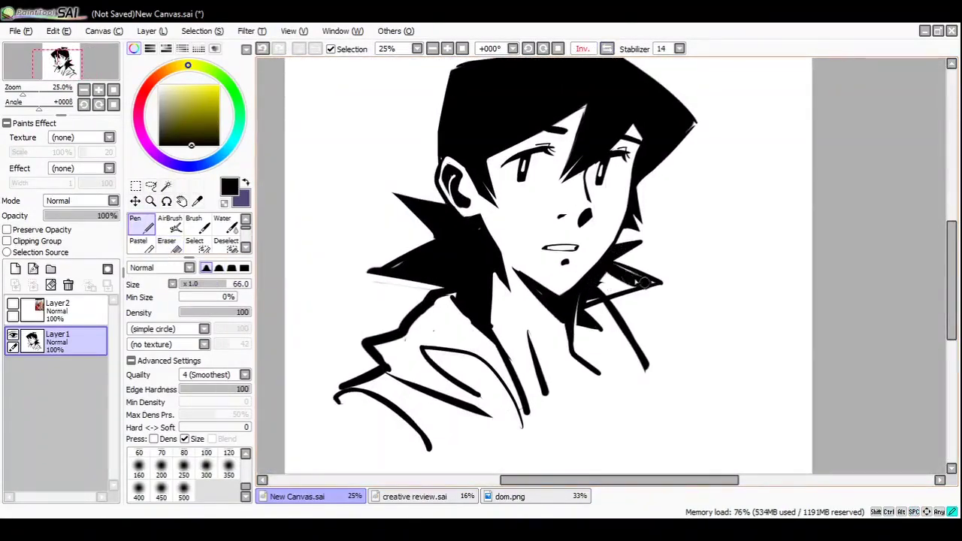
key("e")
key("h")
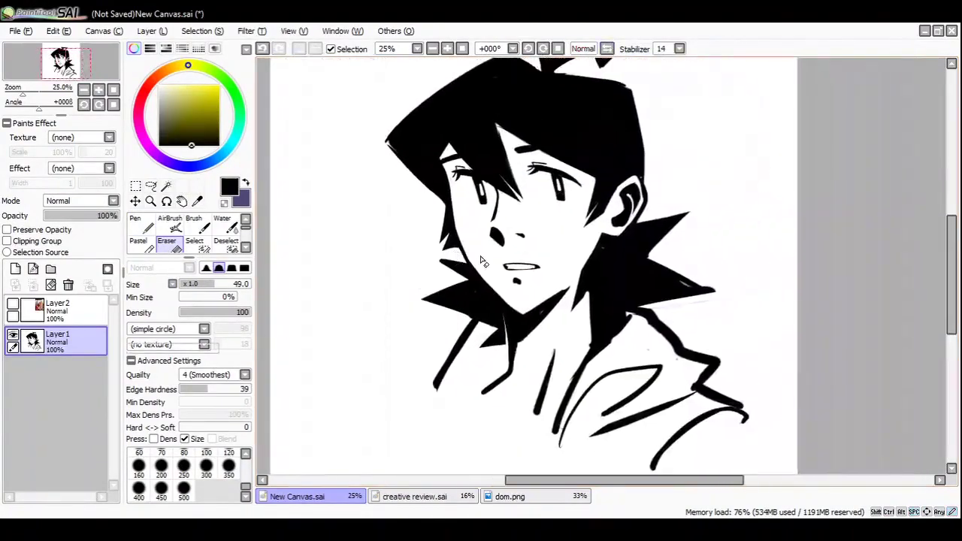
- Lasso the near eye, nudge it slightly closer to the eyebrow and clear the selection
left_click(528, 238, "ctrl")
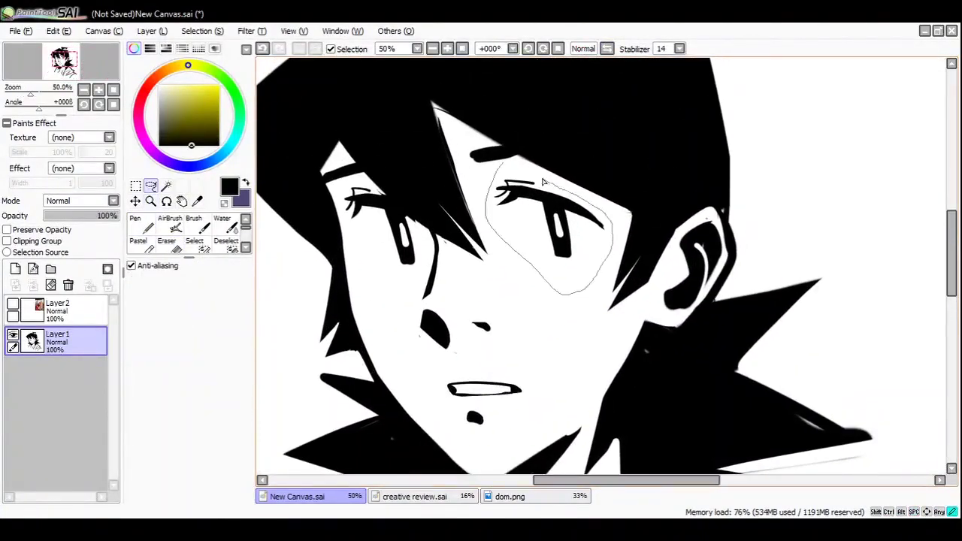
key("ctrl+d")
left_click(542, 182, "alt")
left_click(440, 326, "ctrl")
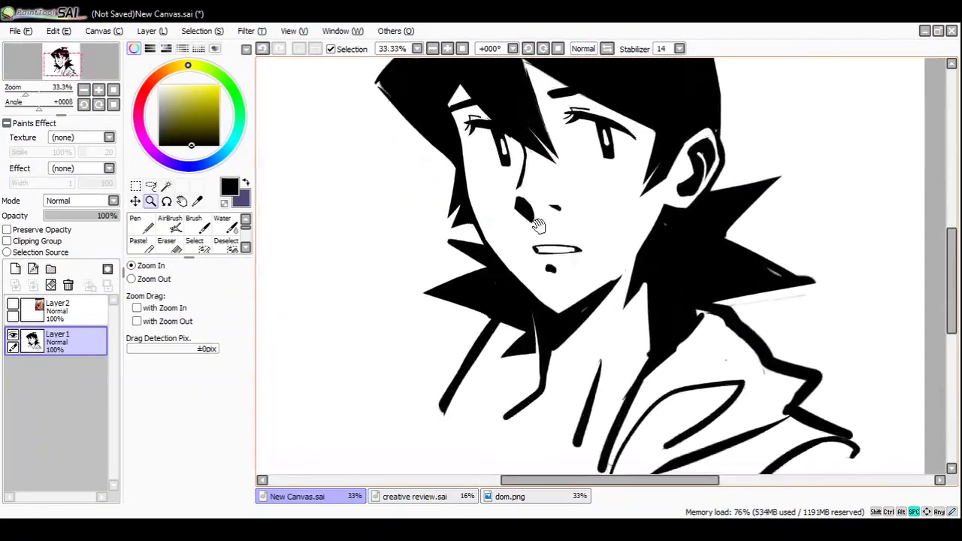
- Touch up the hair tuft above the crown and erase a slanted gap that separates its tip from the base
left_click_drag(537, 226, 449, 384)
key("n")
left_click_drag(443, 148, 439, 146)
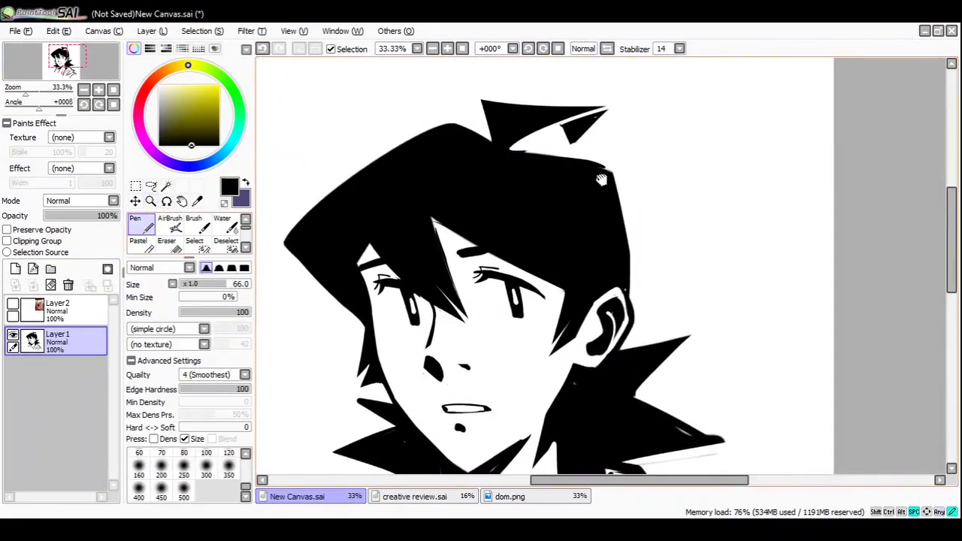
key("e")
key("ctrl+z")
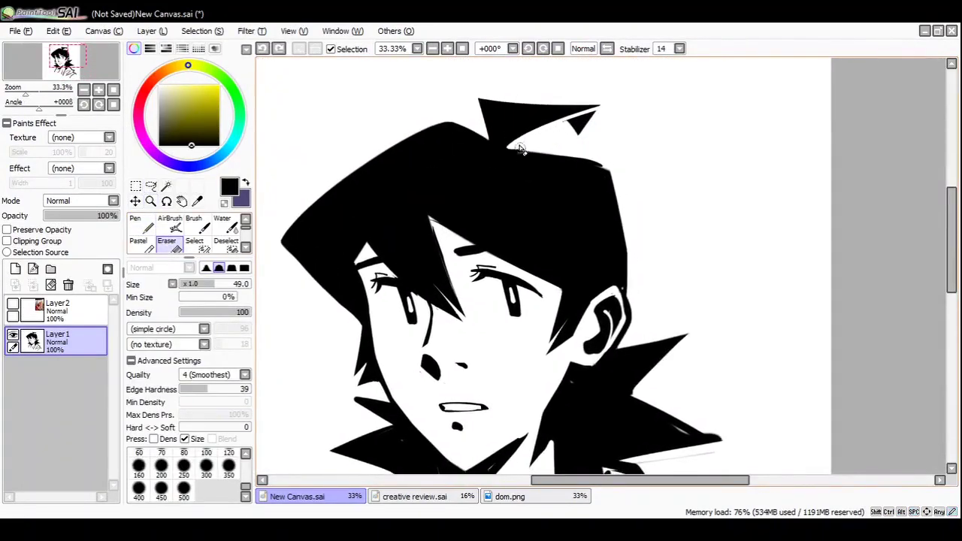
left_click(606, 48)
left_click_drag(626, 133, 490, 160)
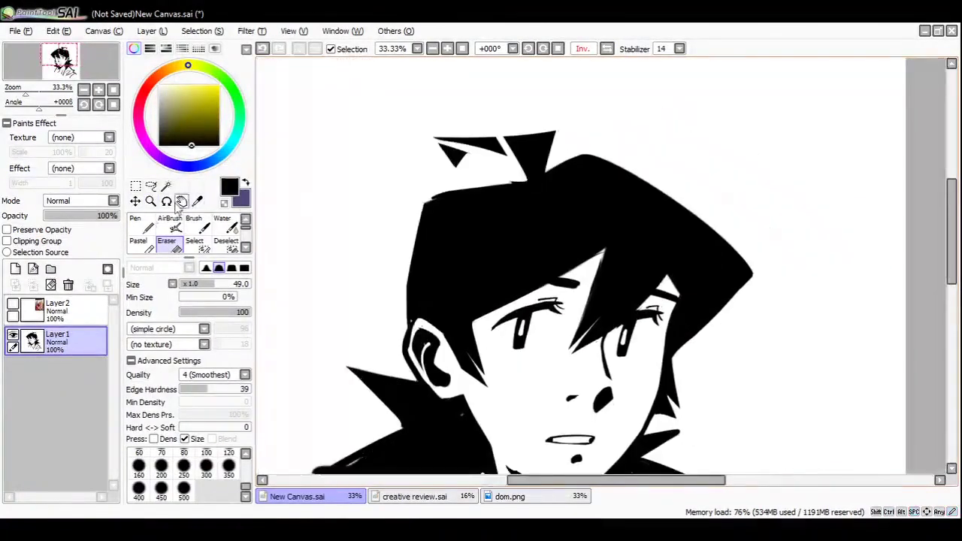
- Clean and sharpen the edges of the detached tuft piece and the wedge-shaped tuft base at higher magnification
key("ctrl+alt+space")
left_click(470, 178)
key("h")
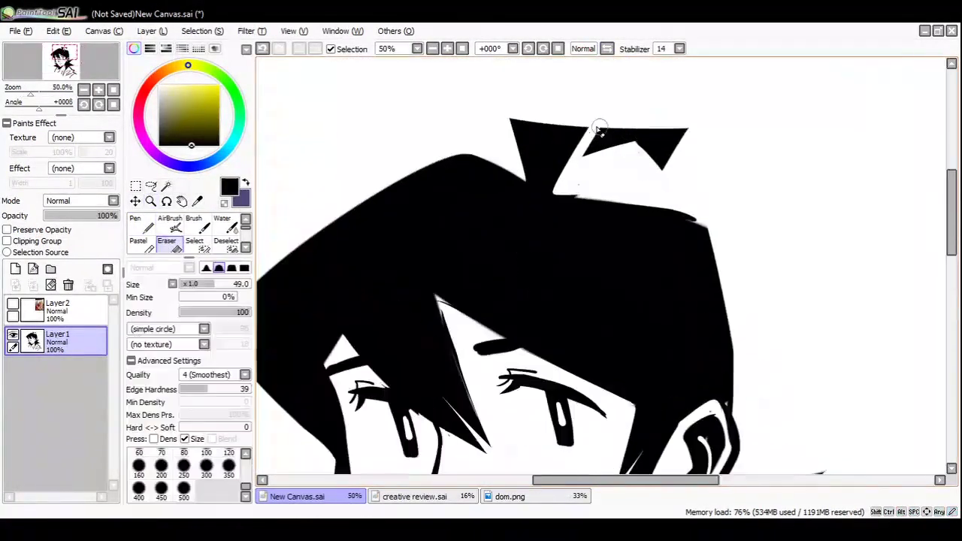
mouse_move(669, 132)
left_mouse_down()
mouse_move(645, 156)
mouse_move(632, 142)
mouse_move(644, 152)
mouse_move(661, 136)
left_mouse_up()
key("n")
key("e")
key("ctrl+alt+space")
left_click(676, 138)
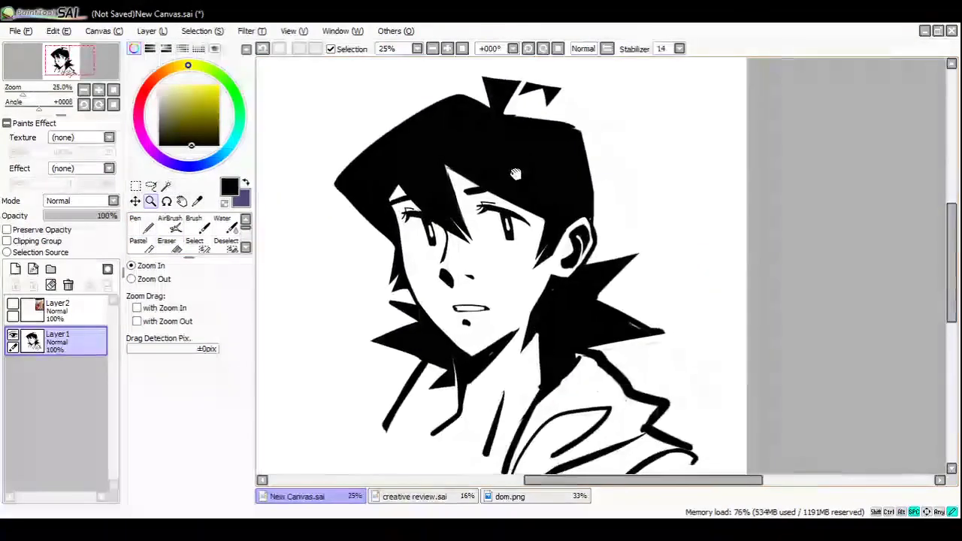
- Extend the crown outline in solid black into a more angular peak and trim its slope beside the tuft
left_click(480, 226)
key("n")
left_click_drag(450, 139, 412, 176)
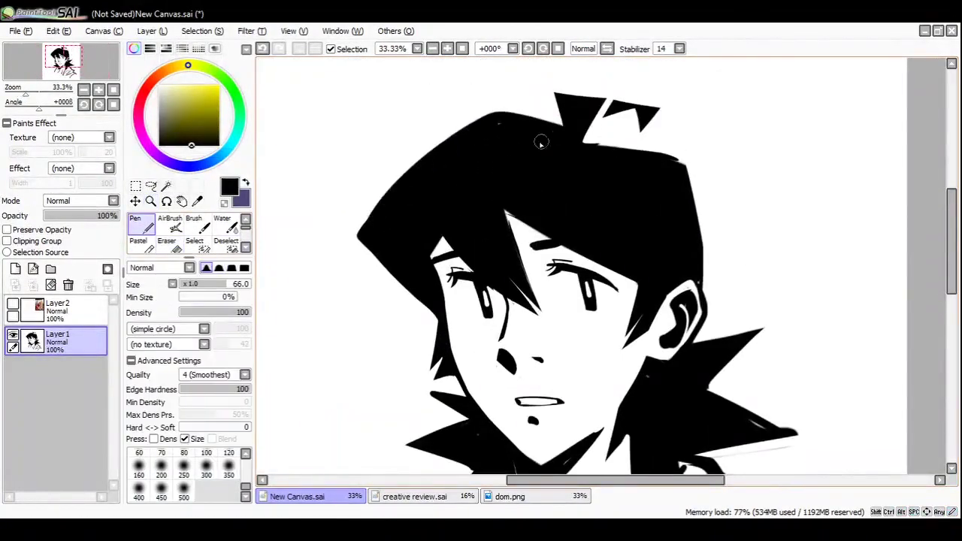
key("e")
key("ctrl+z")
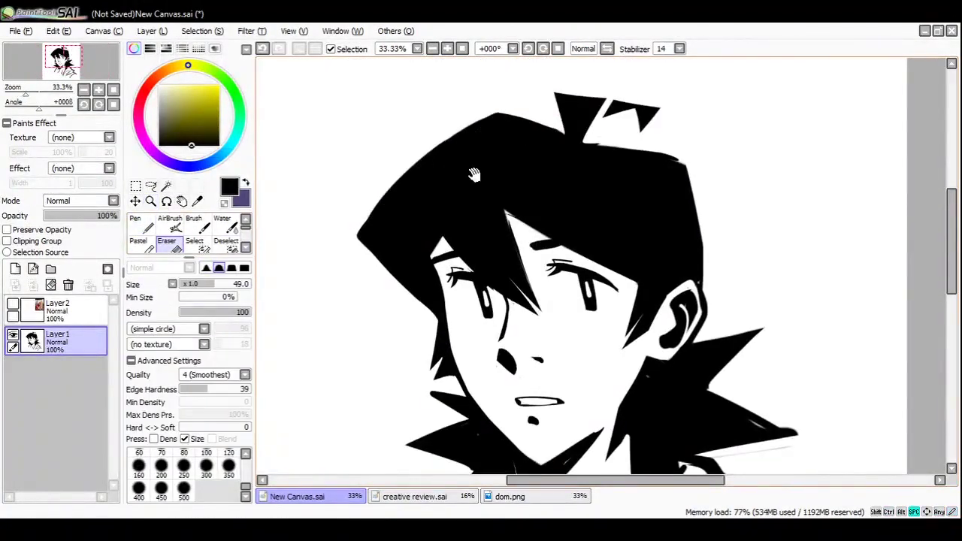
key("h")
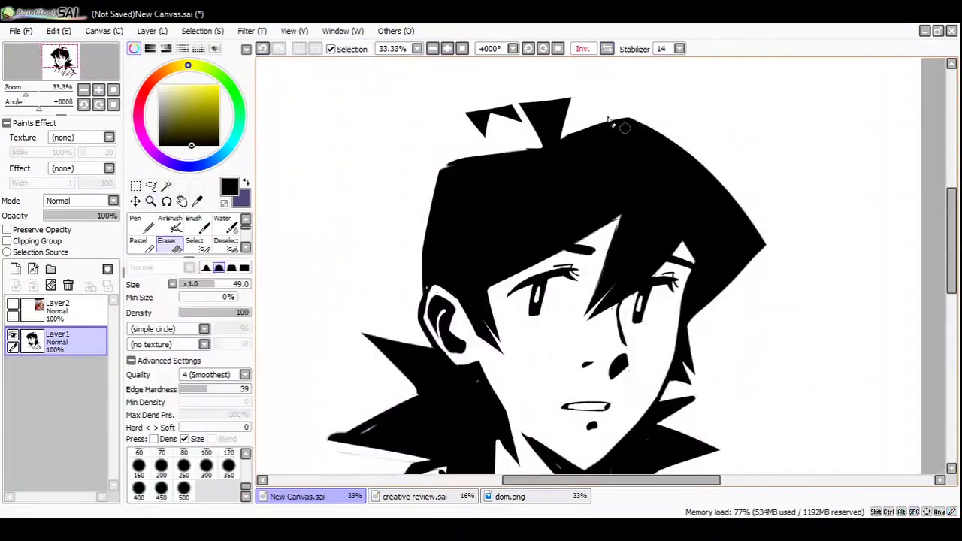
- Erase stray black at the chin to sharpen its point and trim the lower ends of both irises
scroll(741, 214, "down", 3)
key("h")
key("ctrl+space")
left_click(444, 329)
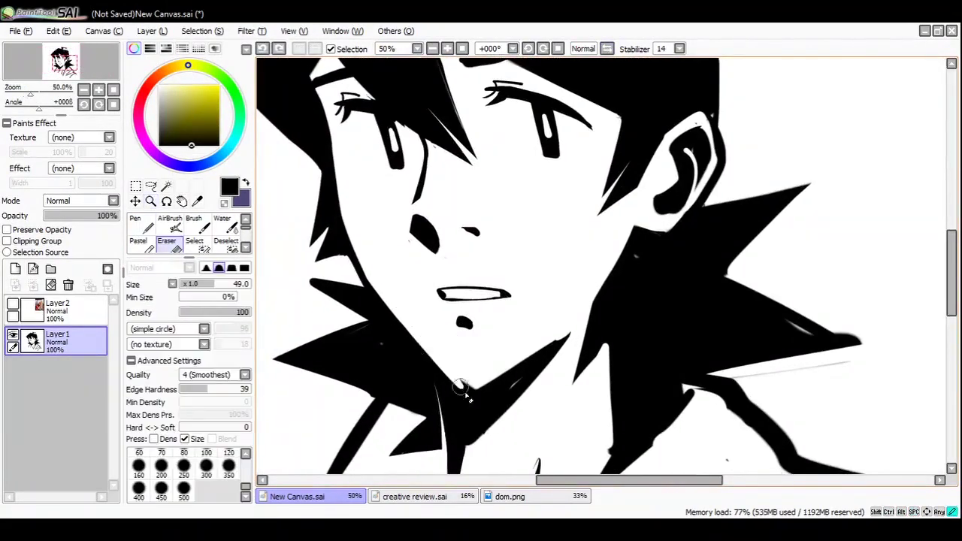
scroll(466, 395, "up", 2)
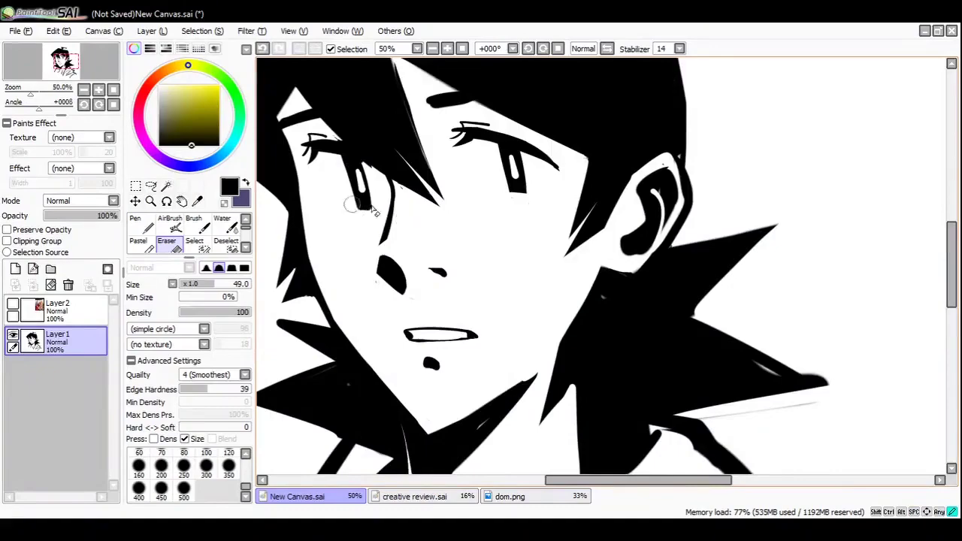
left_click(374, 211, "ctrl+alt")
left_click(489, 215, "ctrl")
key("h")
left_click(451, 225, "ctrl")
key("n")
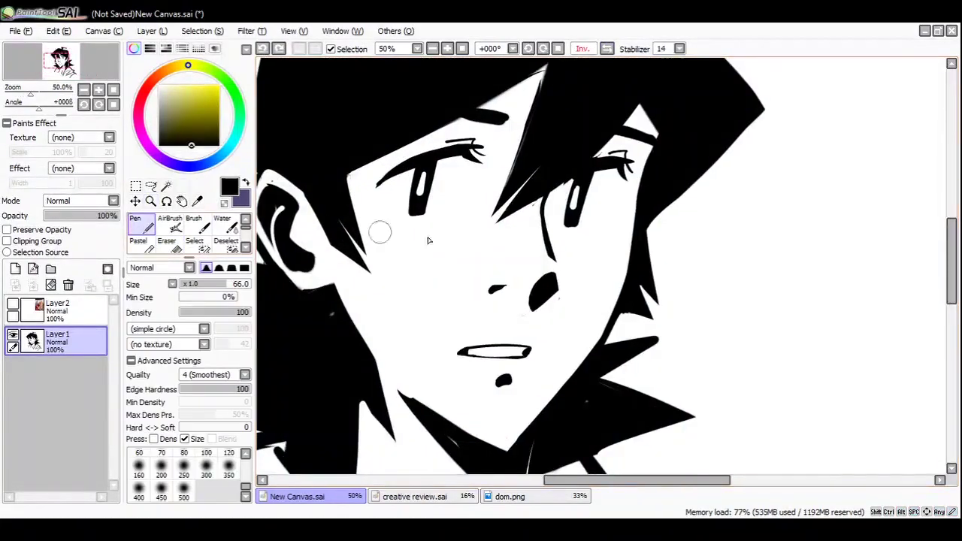
- Fill the thin white slivers in the hair spike between the eyes with black using the Pen
key("h")
scroll(450, 225, "up", 3)
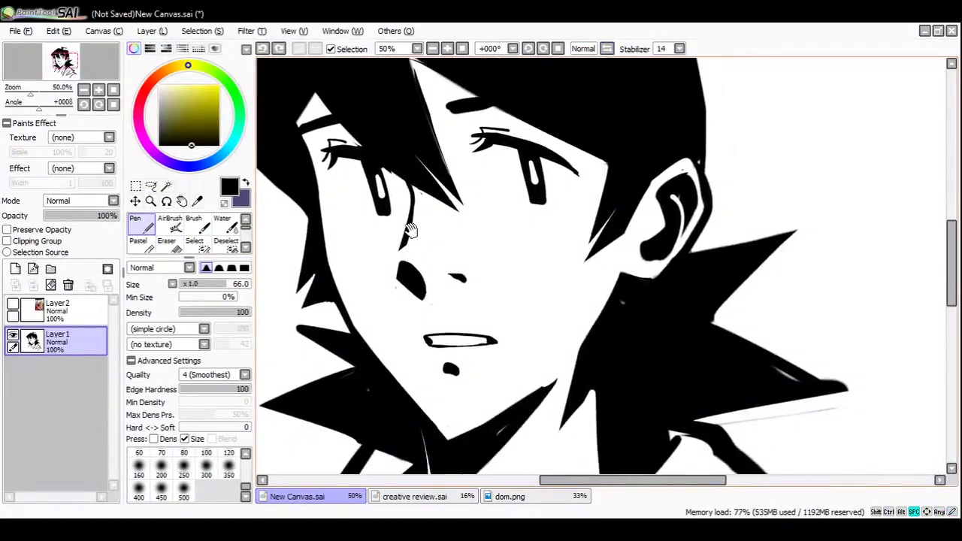
scroll(398, 218, "up", 2)
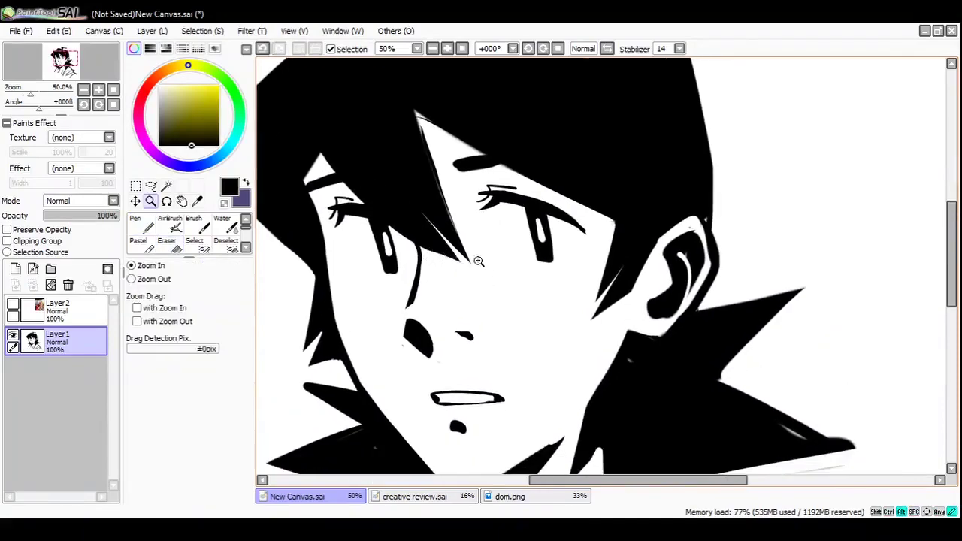
key("e")
left_click(141, 223)
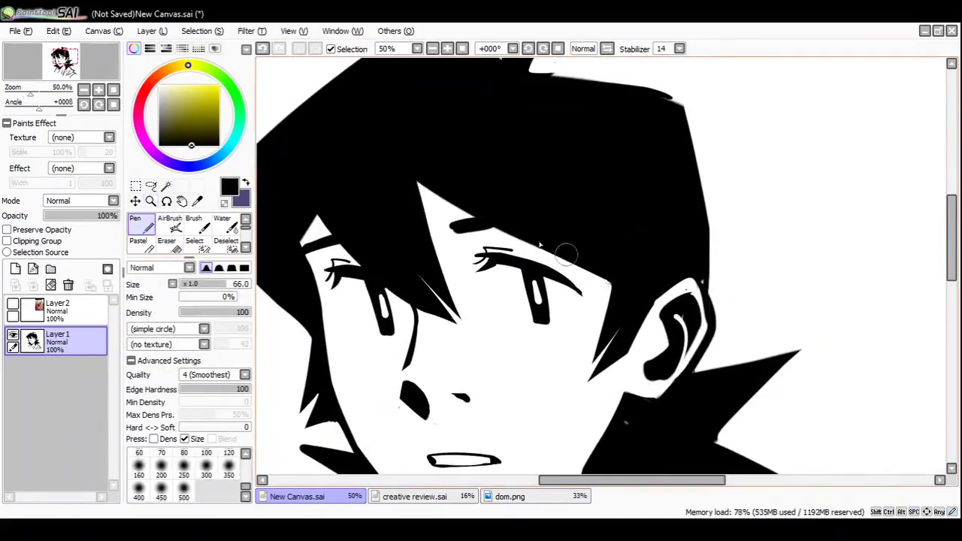
- Erase thin white slits into the inner end of the eyebrow above the eye nearest the ear
left_click(300, 331, "ctrl")
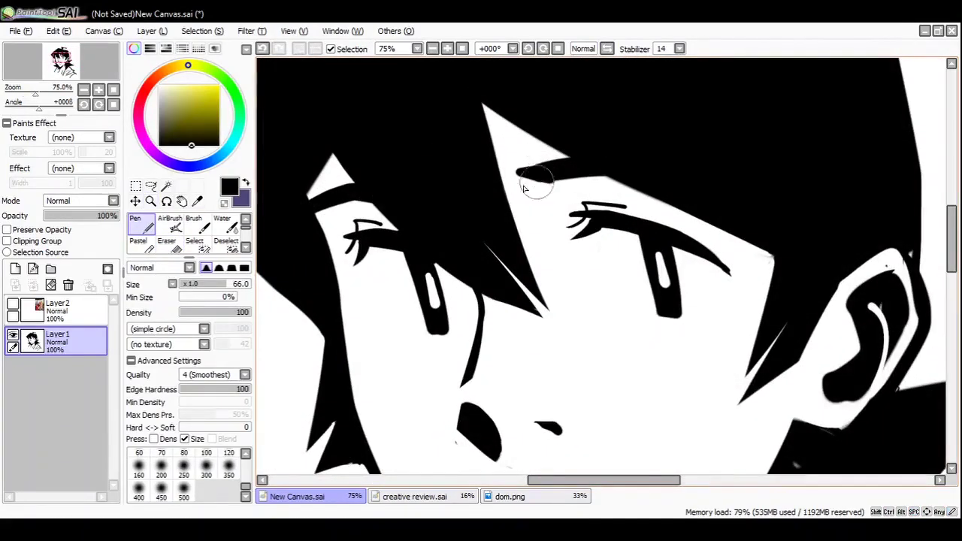
scroll(568, 200, "down", 3)
scroll(525, 263, "up", 3)
key("h")
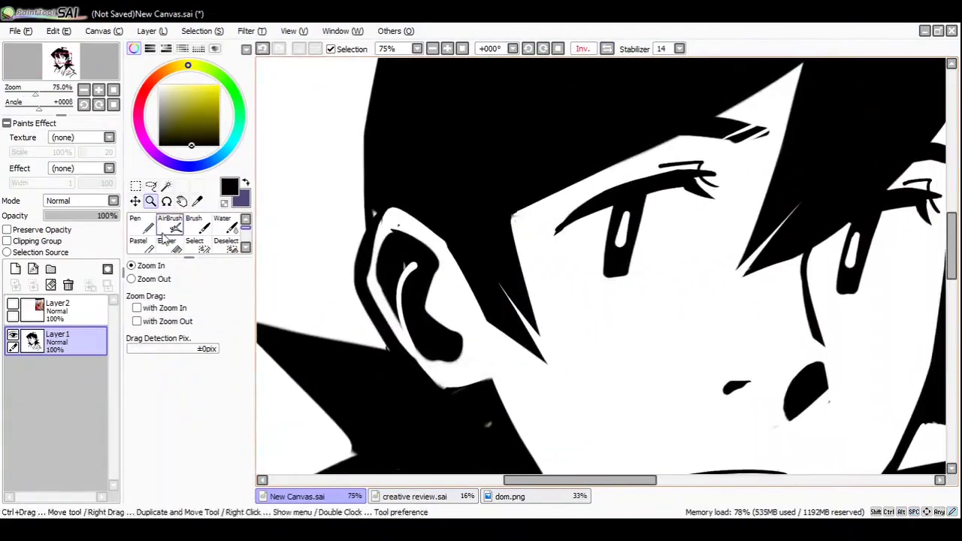
- Erase two small white ring outlines into the black hair at the ear's upper rim as piercings
key("e")
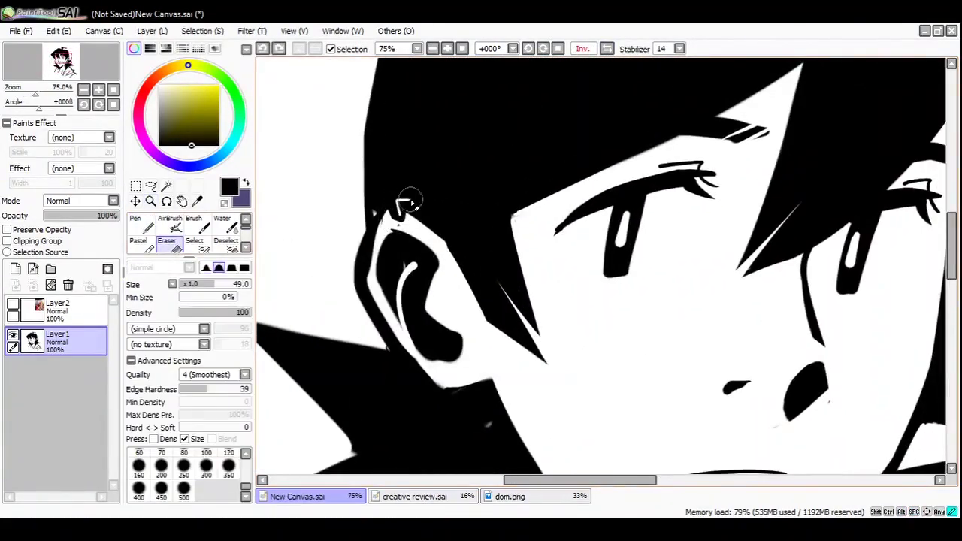
key("h")
scroll(638, 171, "up", 1)
left_click_drag(638, 173, 526, 193)
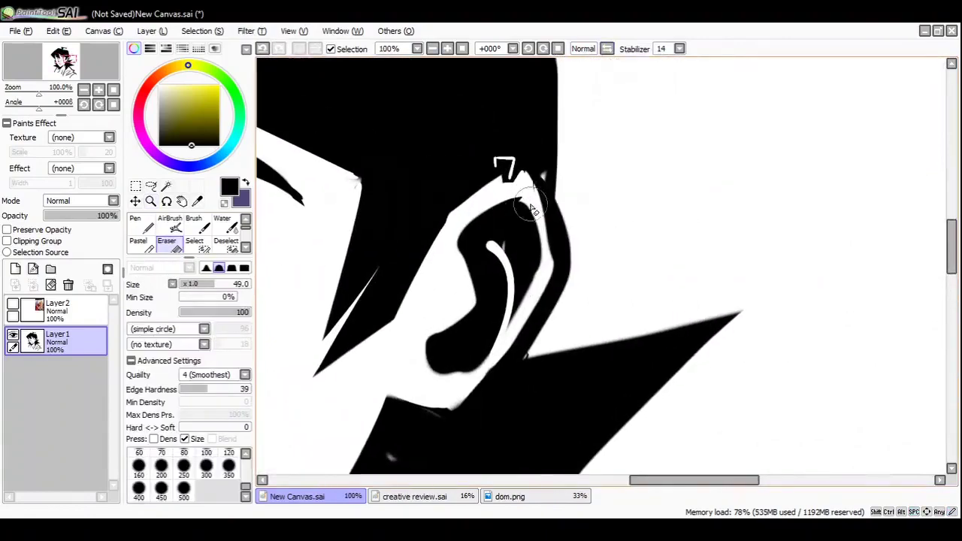
key("n")
key("e")
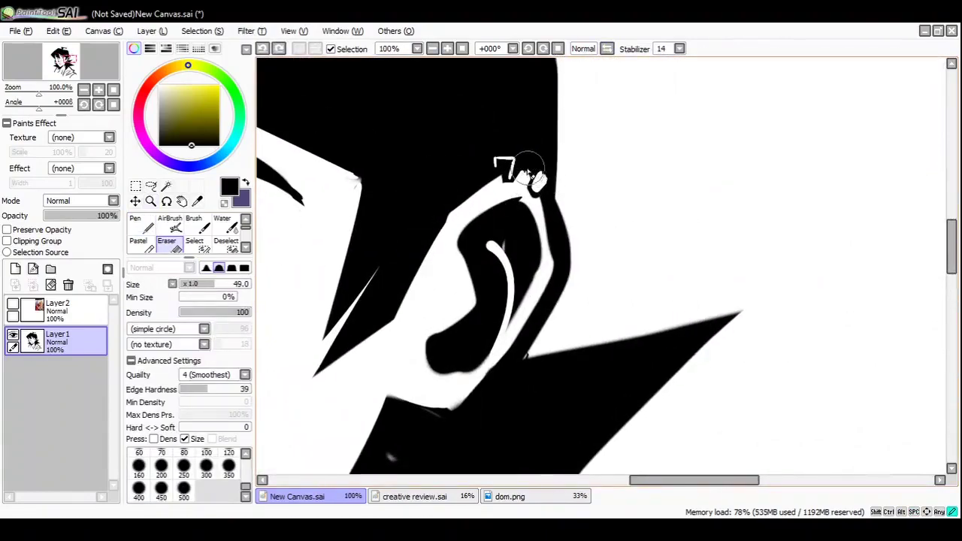
scroll(549, 194, "down", 3)
scroll(549, 195, "up", 3)
left_click_drag(518, 184, 545, 171)
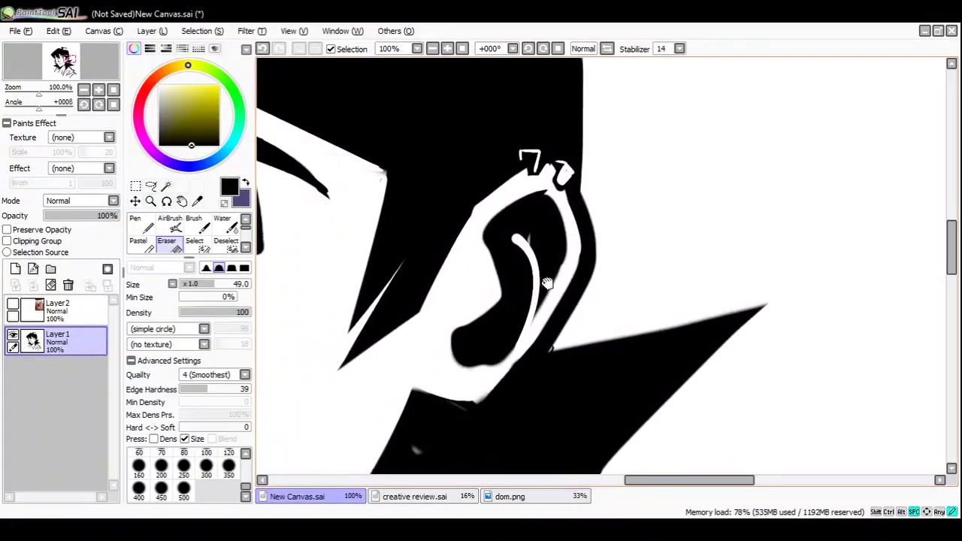
- Add a small round black stud earring on the earlobe
scroll(540, 161, "down", 1)
mouse_move(440, 328)
left_mouse_down()
mouse_move(440, 275)
mouse_move(471, 276)
left_mouse_up()
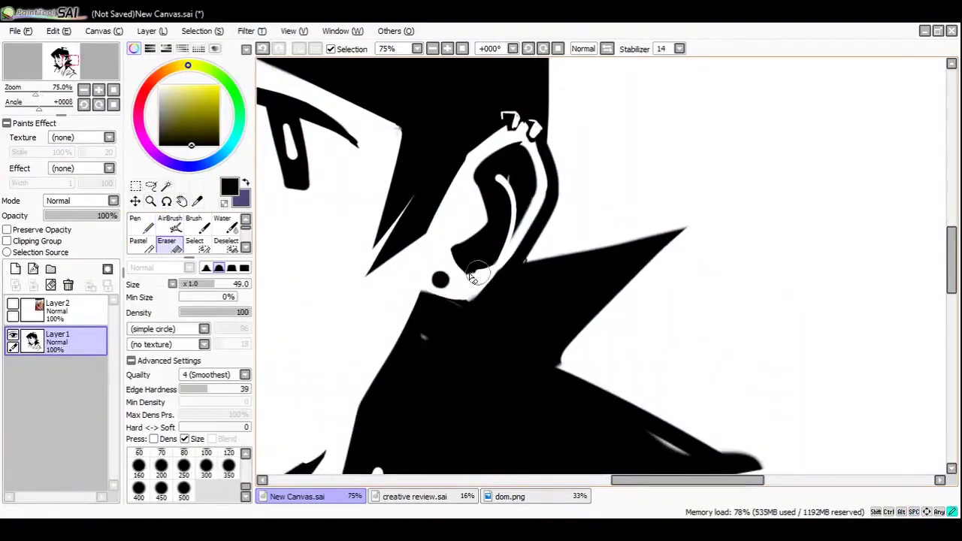
scroll(547, 190, "down", 3)
scroll(584, 253, "up", 1)
scroll(526, 247, "down", 2)
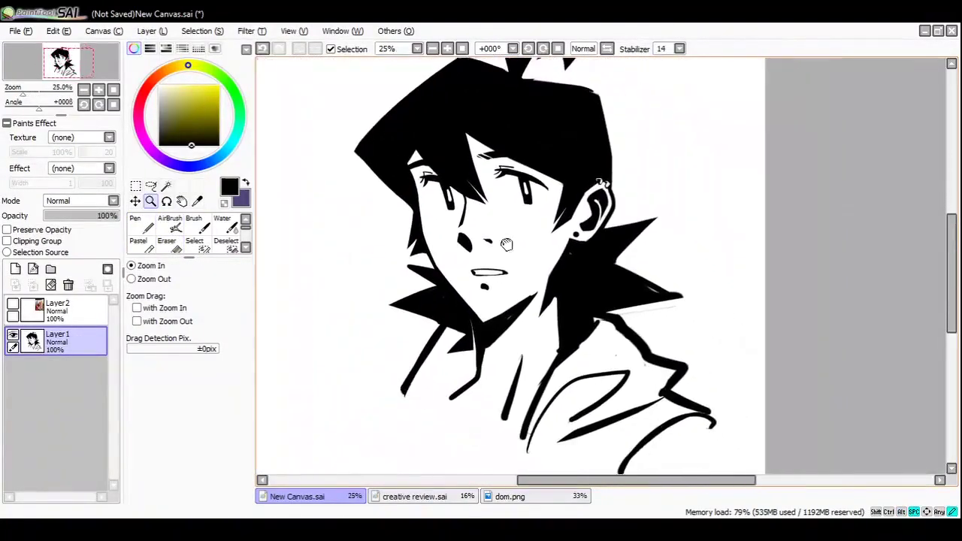
- Carve the small hair tuft beside the far side of the jaw into thinner pointed spikes with the Eraser
scroll(599, 284, "up", 2)
key("e")
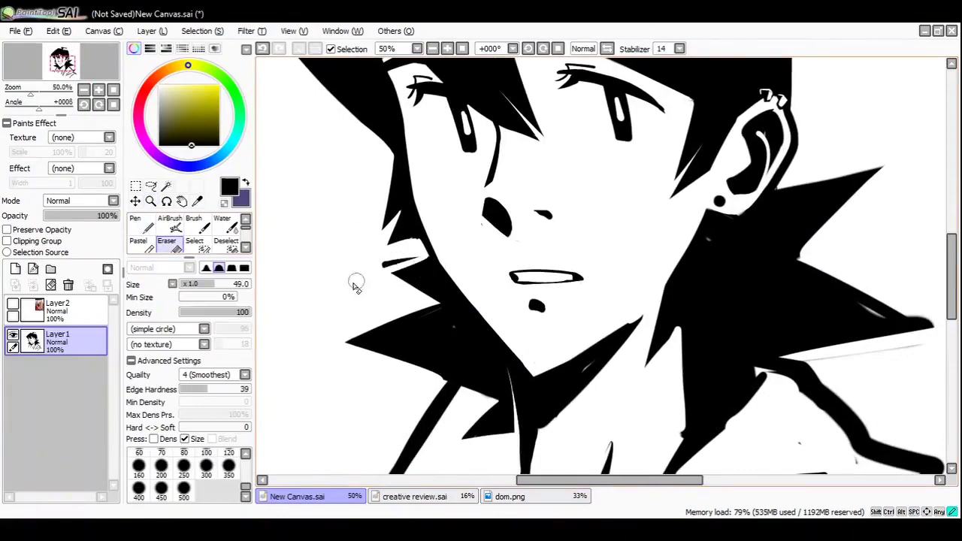
left_click_drag(361, 278, 340, 235)
scroll(333, 244, "down", 2)
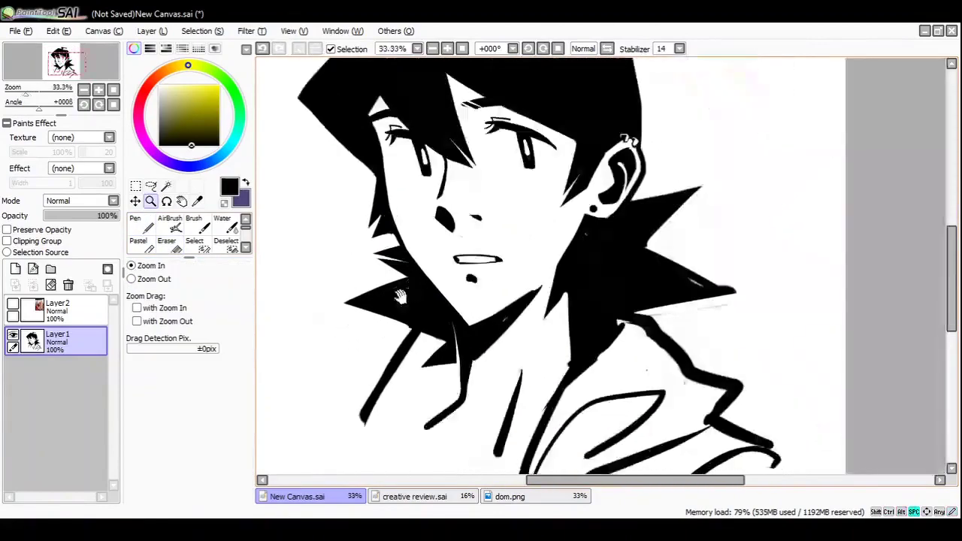
- Flip the view horizontally and erase the stray thin line beneath the lower back hair spike
scroll(451, 286, "up", 1)
left_click(607, 49)
scroll(563, 263, "down", 3)
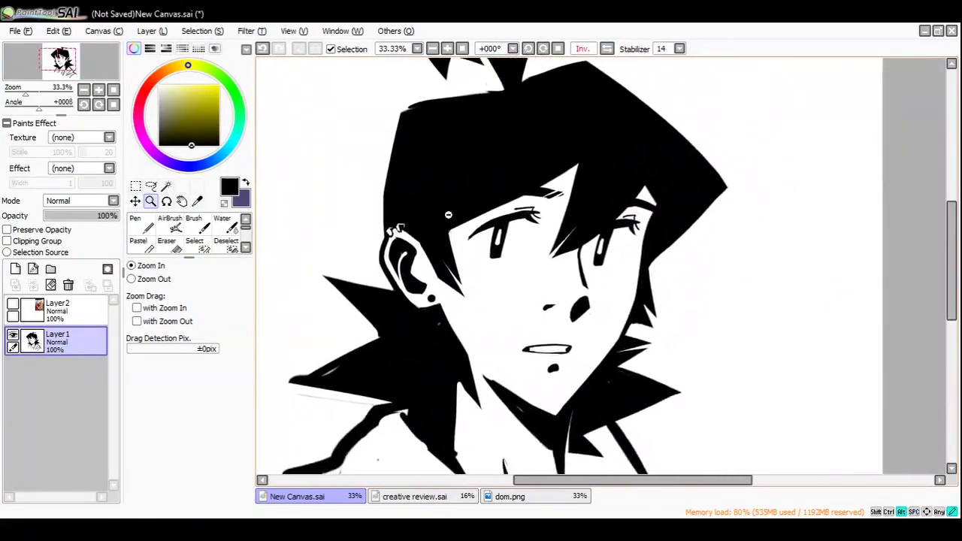
key("e")
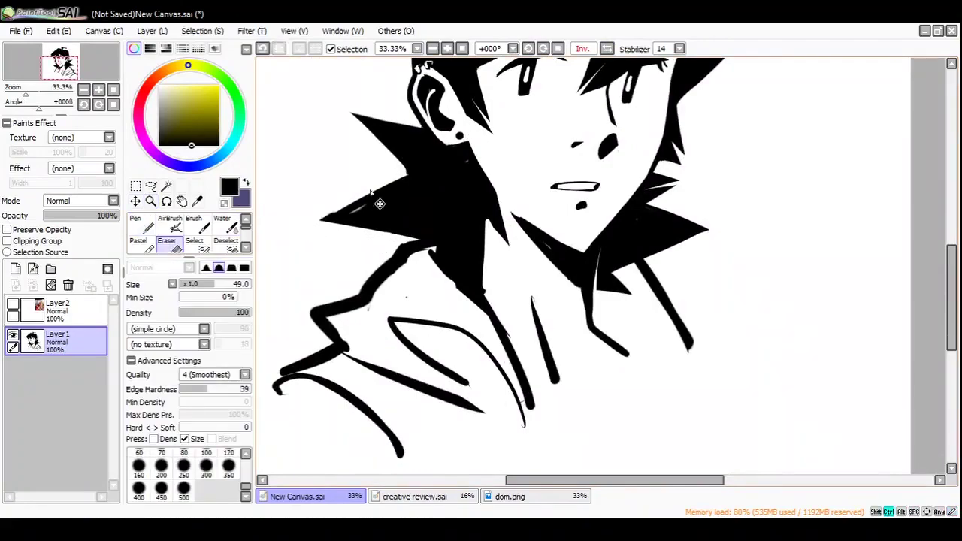
- Try adding a second curved Pen line along the nose bridge below the far eye
scroll(380, 204, "up", 3)
key("n")
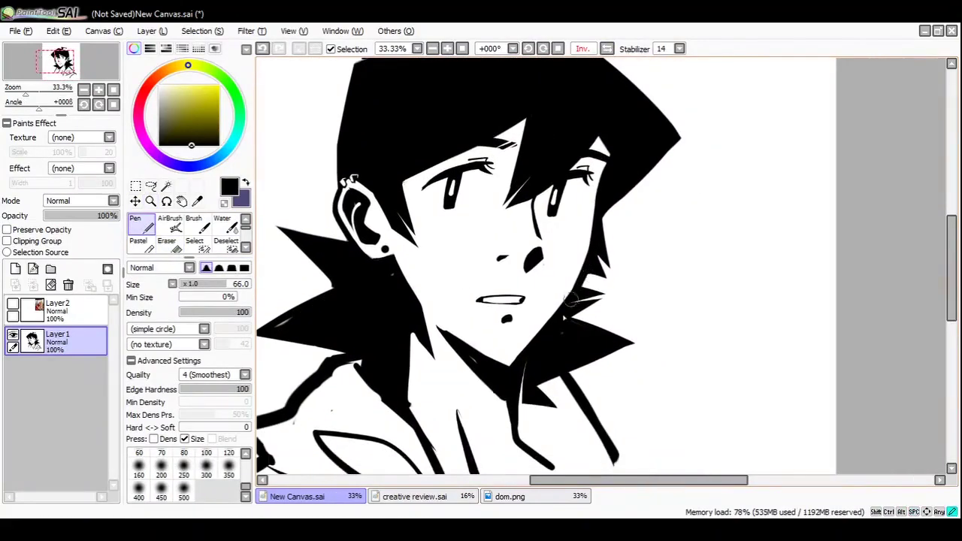
scroll(567, 312, "down", 1)
left_click_drag(568, 304, 584, 319)
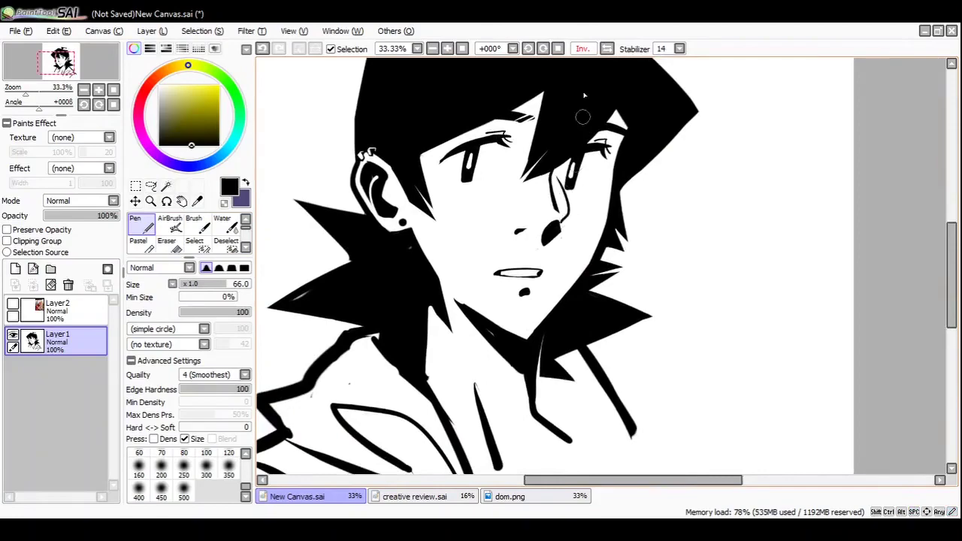
key("h")
left_click_drag(642, 332, 578, 285)
- Reshape the near collar's inner edge beside the neck into an angular line, alternating Pen and Eraser
key("e")
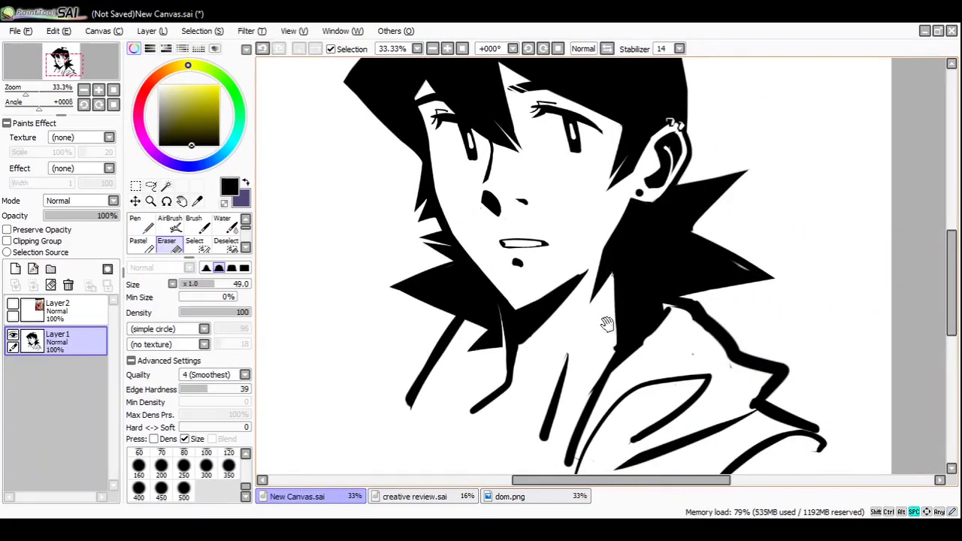
key("n")
mouse_move(606, 324)
left_mouse_down()
mouse_move(584, 300)
mouse_move(592, 263)
left_mouse_up()
key("e")
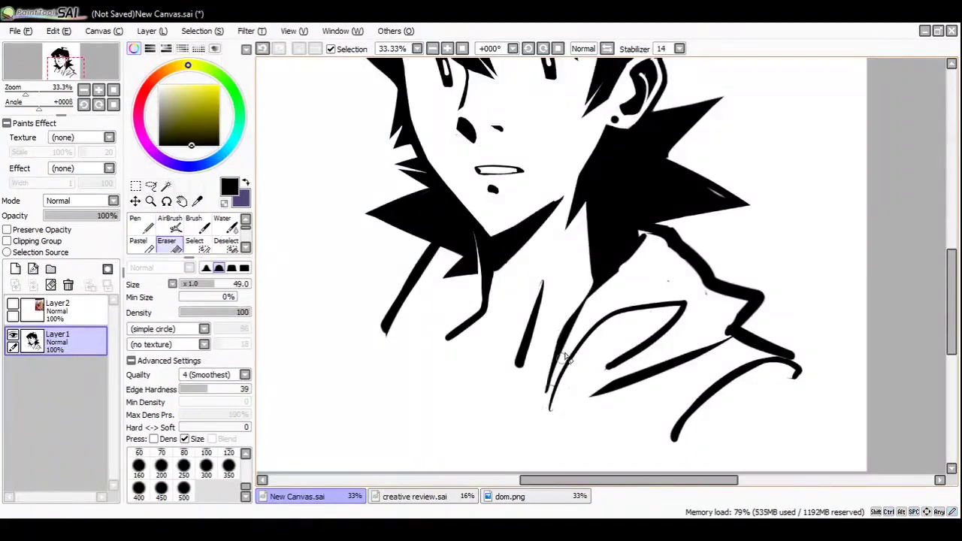
left_click_drag(565, 359, 552, 320)
key("n")
mouse_move(579, 246)
left_mouse_down()
mouse_move(536, 367)
mouse_move(591, 258)
left_mouse_up()
key("e")
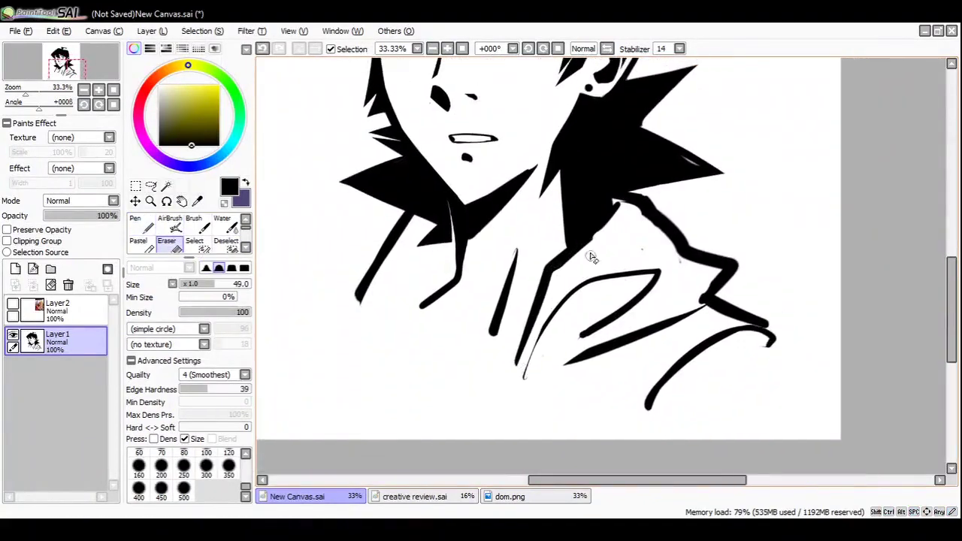
- Fill the collar's outer corner at the near shoulder with black and extend the fold line below it into a thick hooked stroke
left_click_drag(706, 257, 653, 250)
key("n")
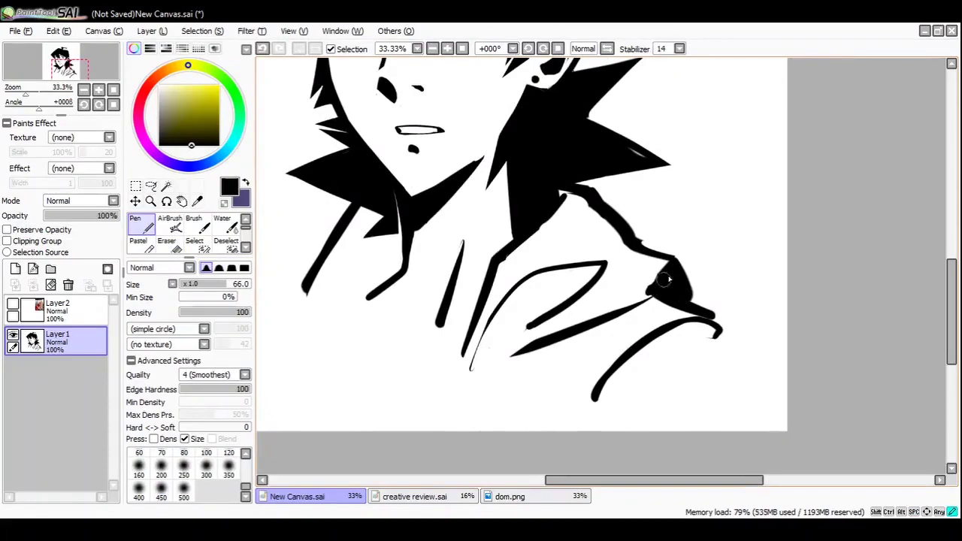
key("e")
mouse_move(621, 219)
left_mouse_down()
mouse_move(595, 201)
mouse_move(677, 225)
left_mouse_up()
left_click(676, 225, "ctrl+alt")
key("n")
left_click_drag(637, 331, 614, 279)
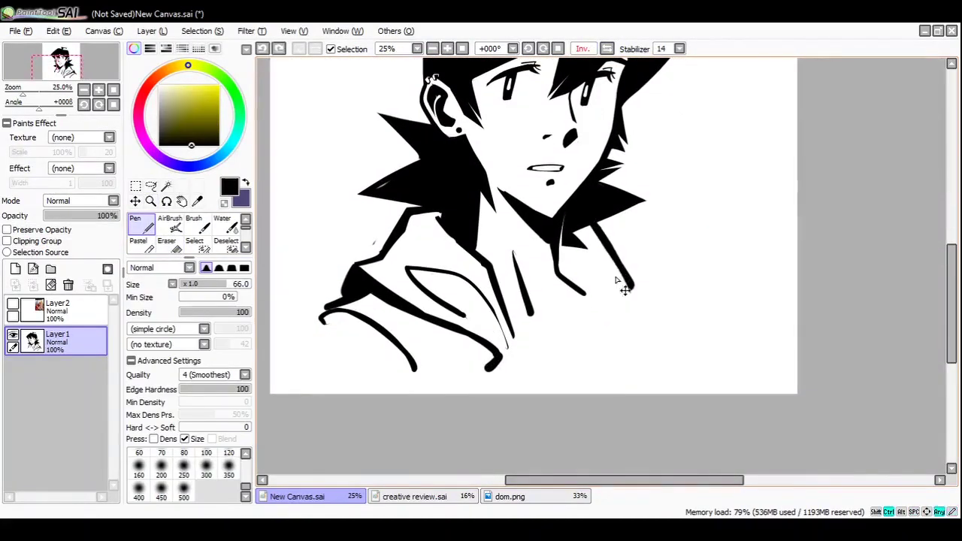
- Lengthen the far collar edge downward and turn the neck line's lower end into a thin forked collarbone stroke
left_click_drag(526, 323, 551, 338)
key("e")
left_click_drag(541, 330, 559, 346)
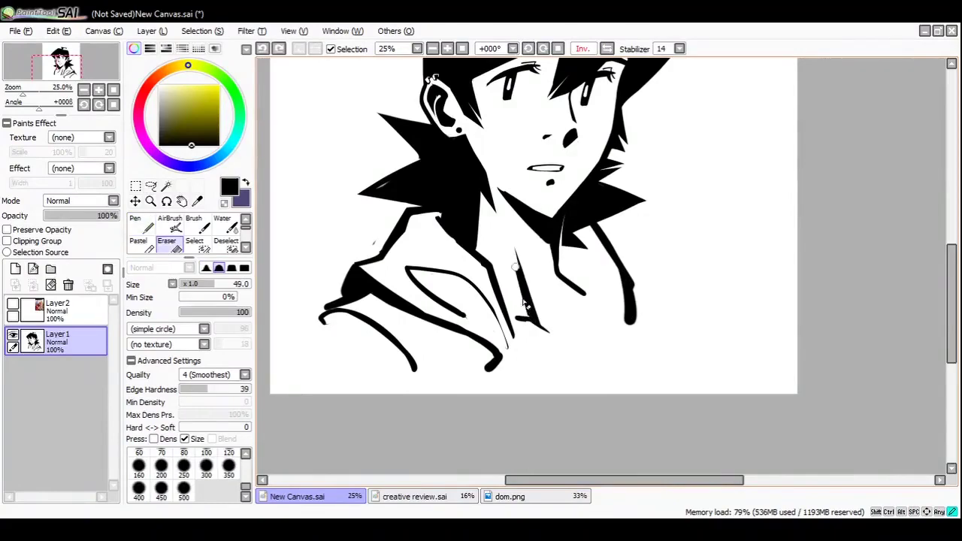
- Flip the view horizontally and try a curved lapel stroke between the far collar's outer and inner edges
key("h")
key("n")
left_click_drag(414, 335, 475, 264)
key("ctrl+z")
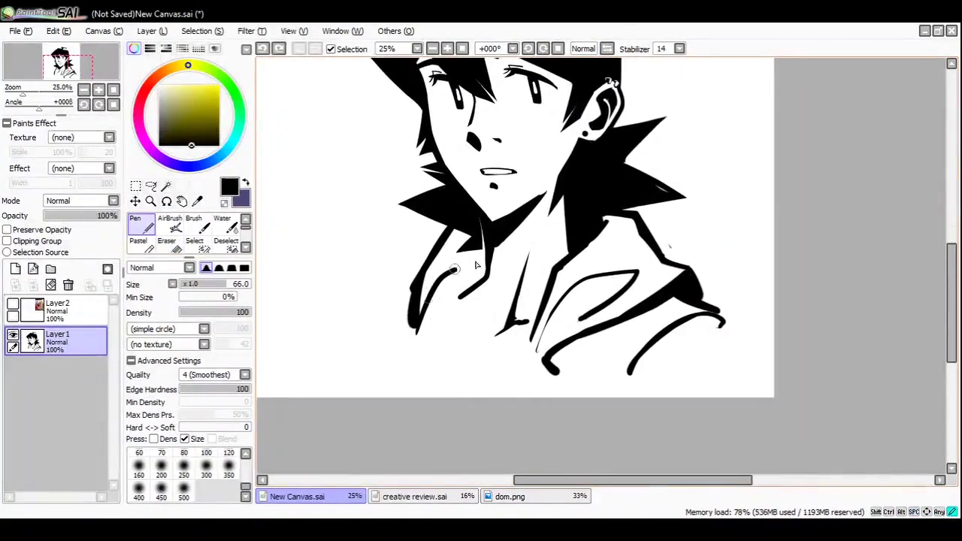
key("ctrl+z")
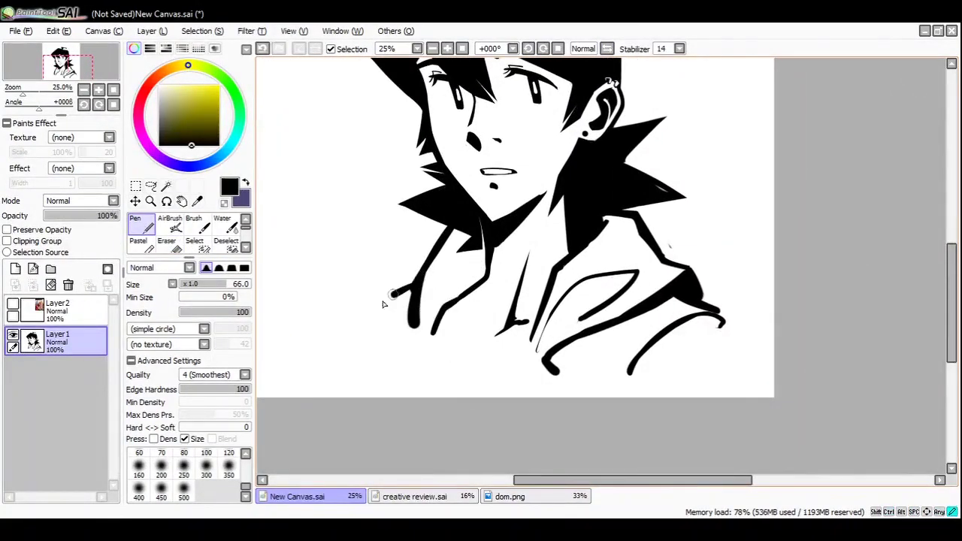
- Extend the far collar's inner edge and draw the angular far shoulder and sleeve outline beside the collar
left_click(426, 323, "ctrl+alt")
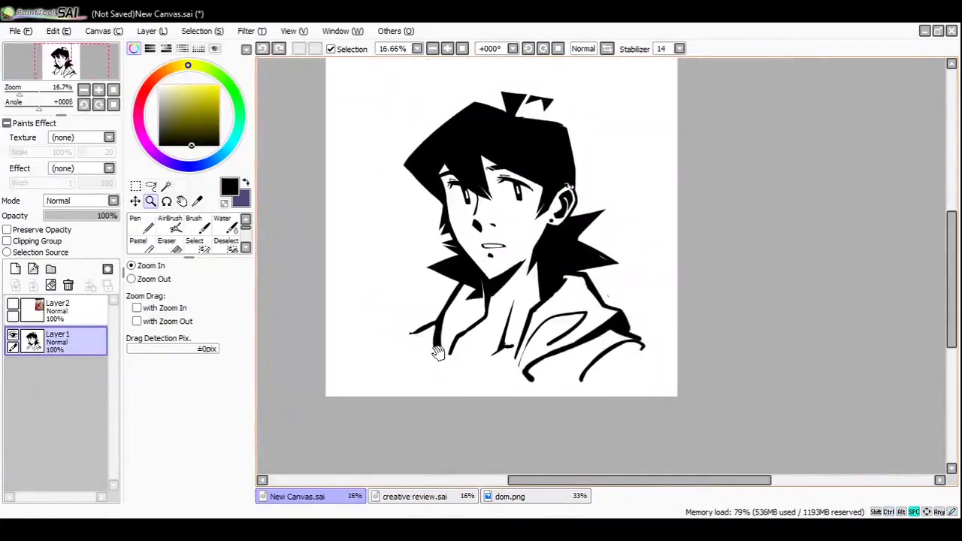
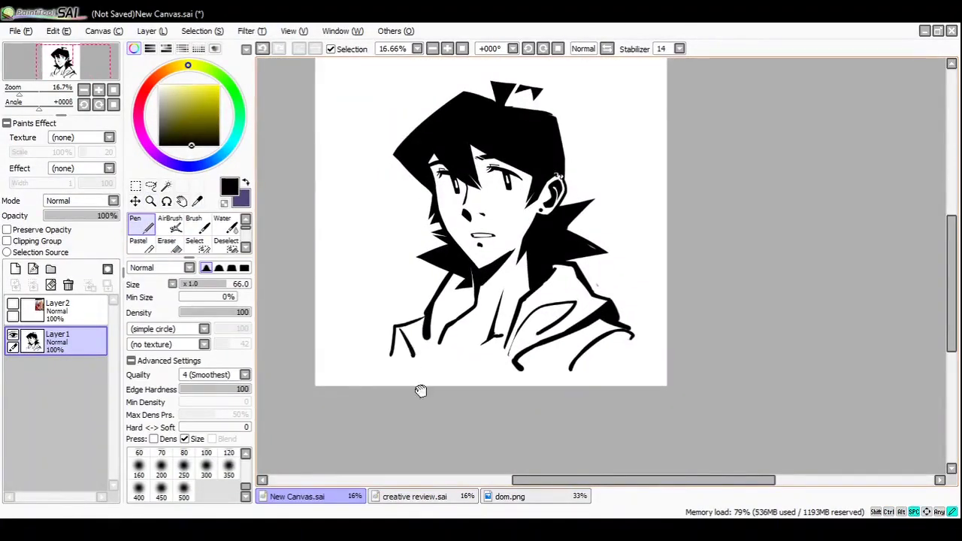
left_click_drag(421, 390, 411, 352)
left_click_drag(415, 272, 381, 292)
mouse_move(384, 330)
left_mouse_down()
mouse_move(394, 272)
mouse_move(405, 311)
mouse_move(389, 338)
left_mouse_up()
key("a")
key("n")
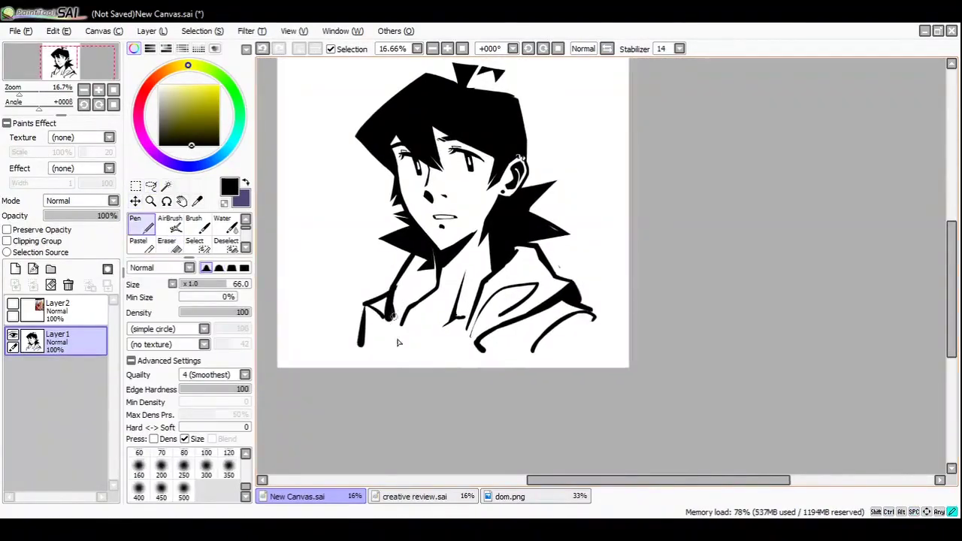
- Close the far lapel's outline with a dark fold inside it, and thicken the near lapel's inner line
mouse_move(462, 345)
left_mouse_down()
mouse_move(453, 326)
mouse_move(342, 240)
left_mouse_up()
left_click(427, 322, "ctrl")
key("e")
left_click(149, 229)
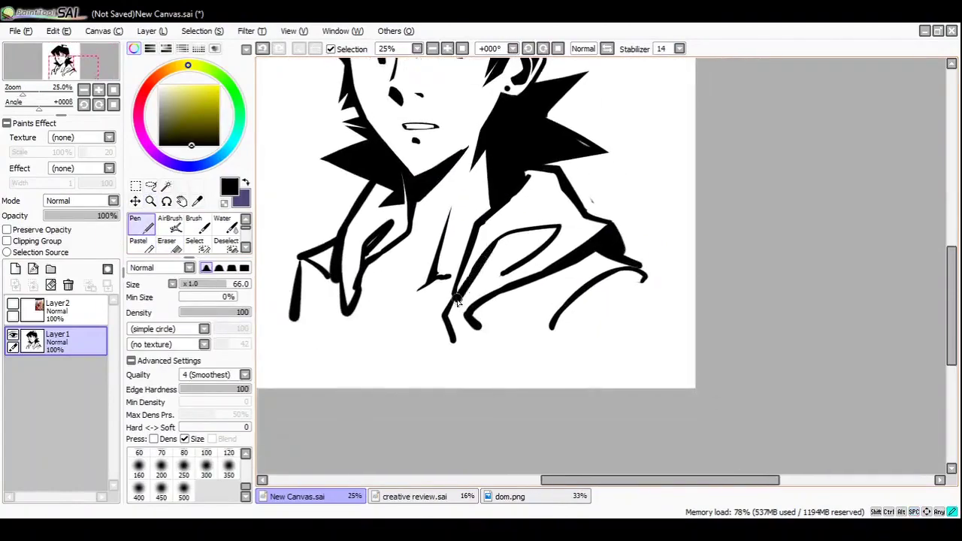
key("e")
left_click_drag(459, 327, 474, 383)
- Fill the small white mark inside the lower back hair spike with black using the Pen
left_click(421, 323, "ctrl")
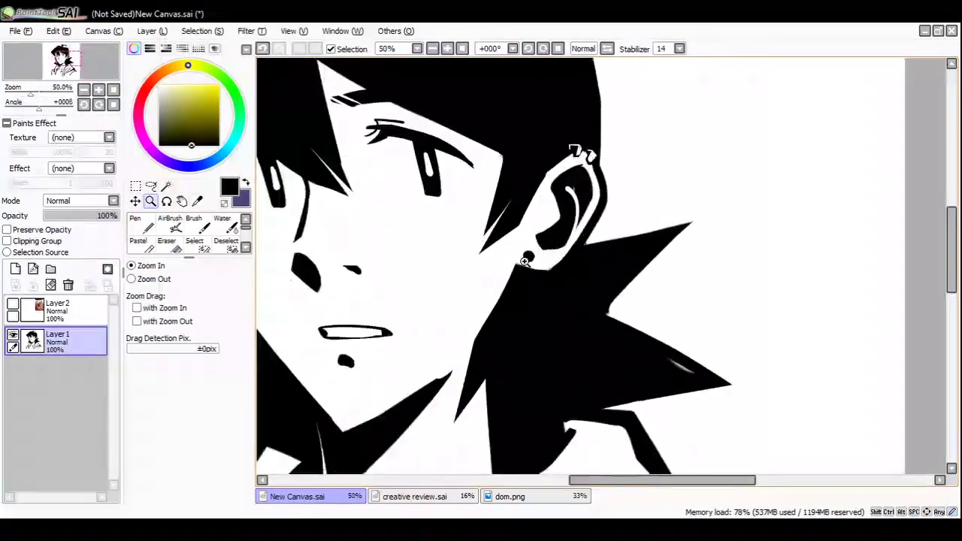
left_click(455, 318, "ctrl")
left_click_drag(513, 295, 396, 265)
left_click(397, 265, "alt")
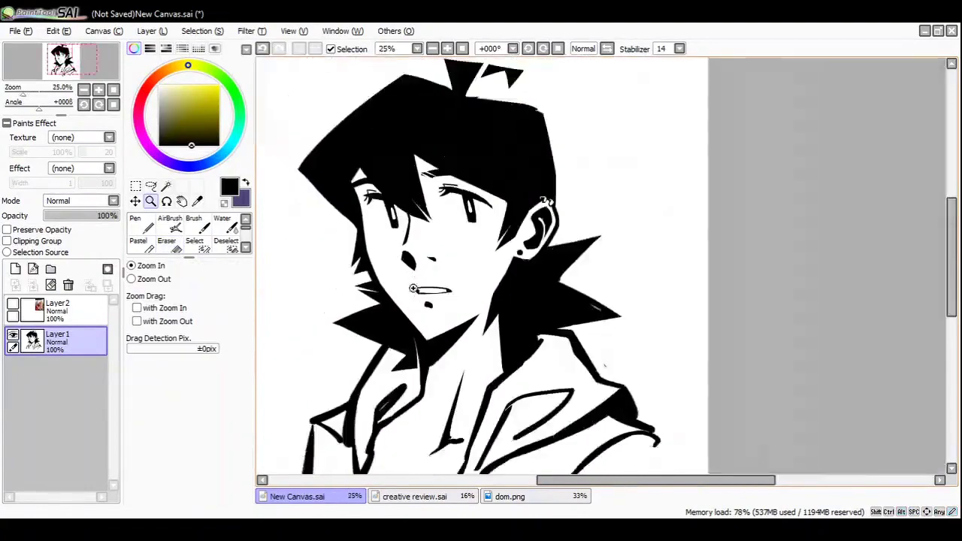
mouse_move(411, 326)
left_mouse_down()
mouse_move(460, 288)
mouse_move(481, 308)
left_mouse_up()
left_click(525, 255)
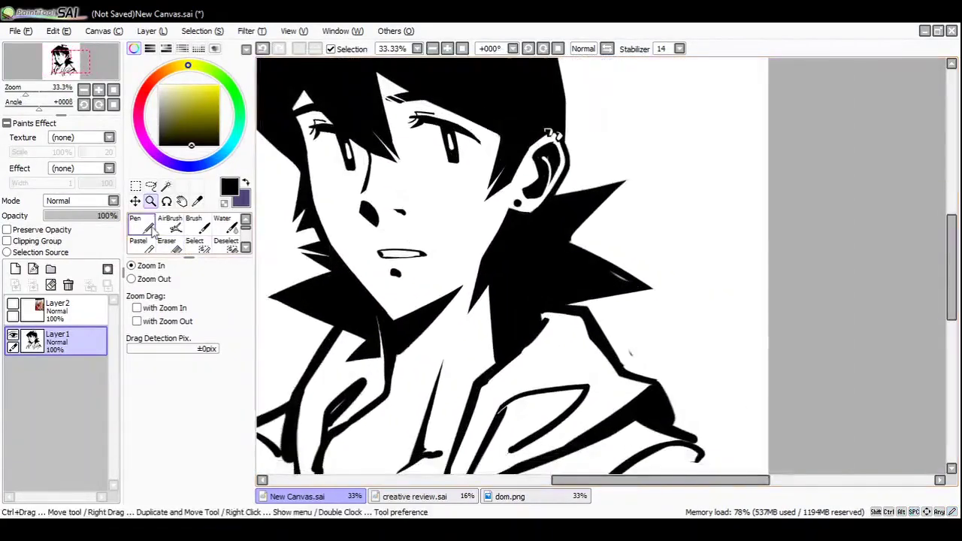
key("e")
- Sharpen the notch between the back hair spikes and cut a thin white slit into the lower spike with the Eraser
left_click(551, 257, "ctrl")
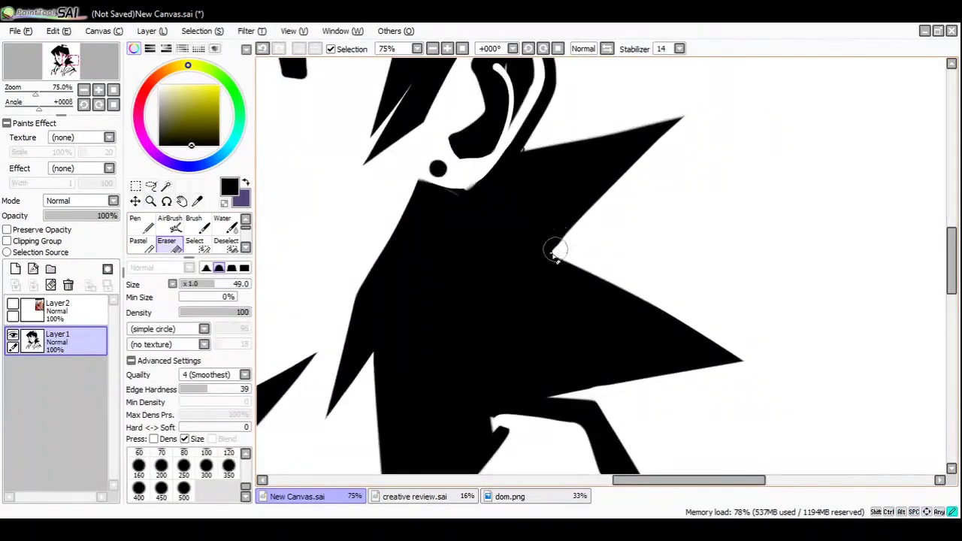
left_click_drag(554, 255, 523, 255)
key("n")
key("e")
left_click(521, 339, "alt")
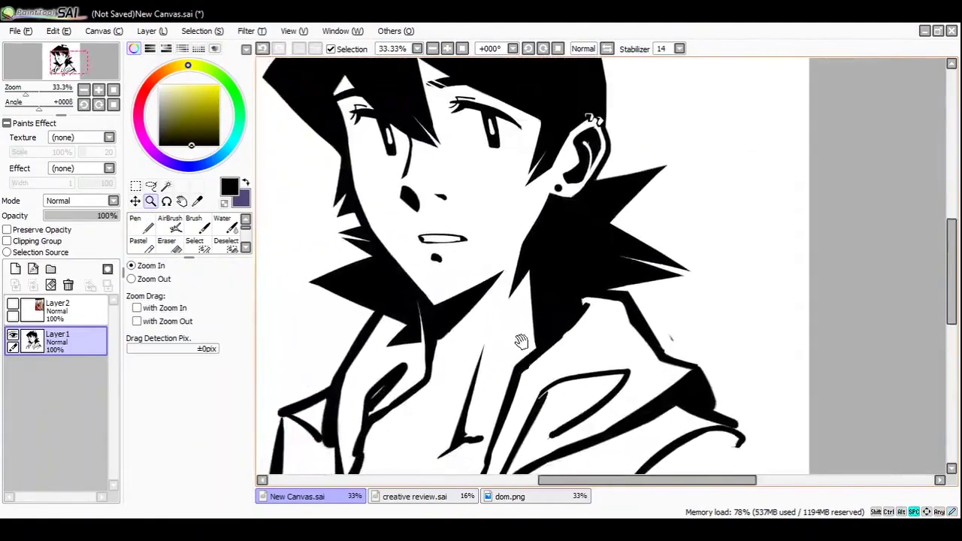
- Erase the stray mark outside the near shoulder's collar edge and switch back to the Pen
left_click(678, 360, "ctrl")
left_click_drag(678, 360, 628, 255)
key("n")
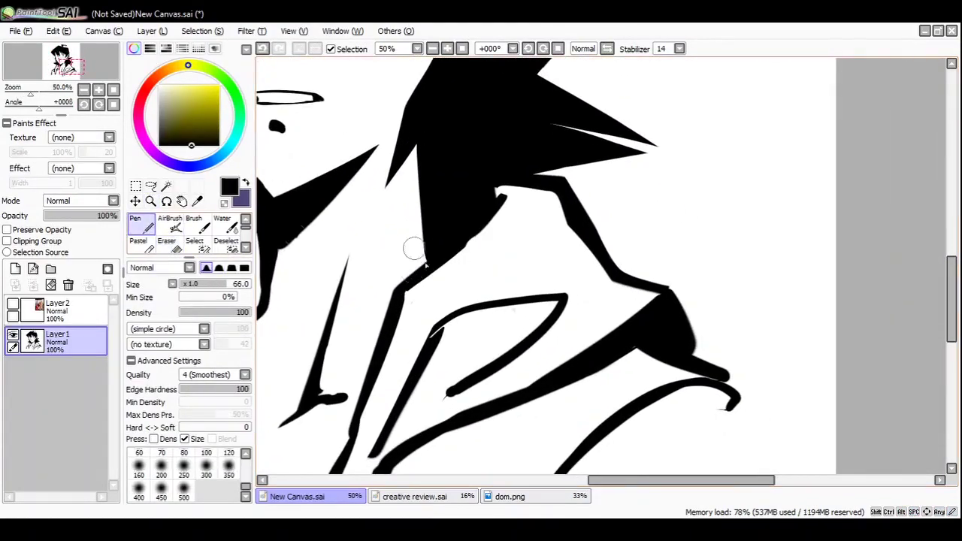
- Thin the near collar's front edge and taper the lower ends of the lapel lines with the Eraser
scroll(400, 303, "left", 2)
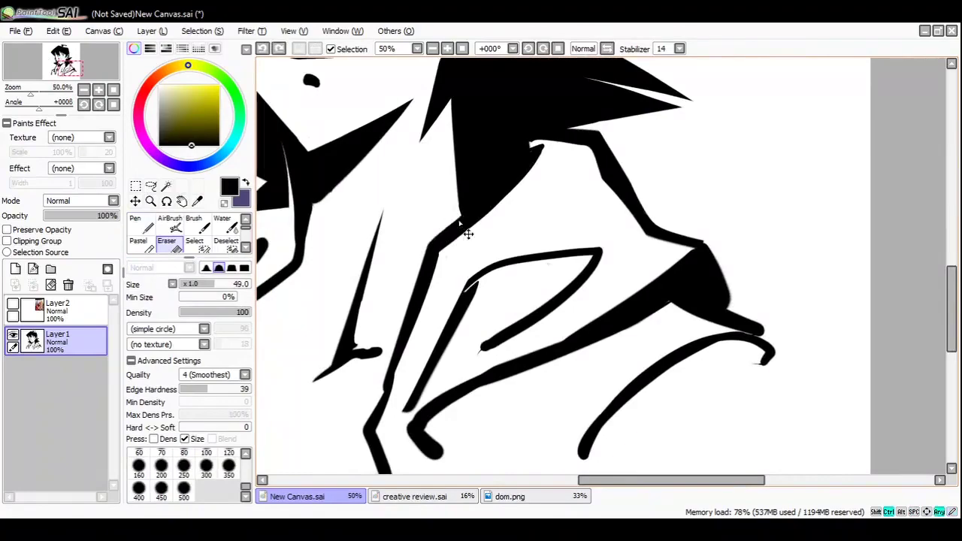
scroll(418, 284, "down", 4)
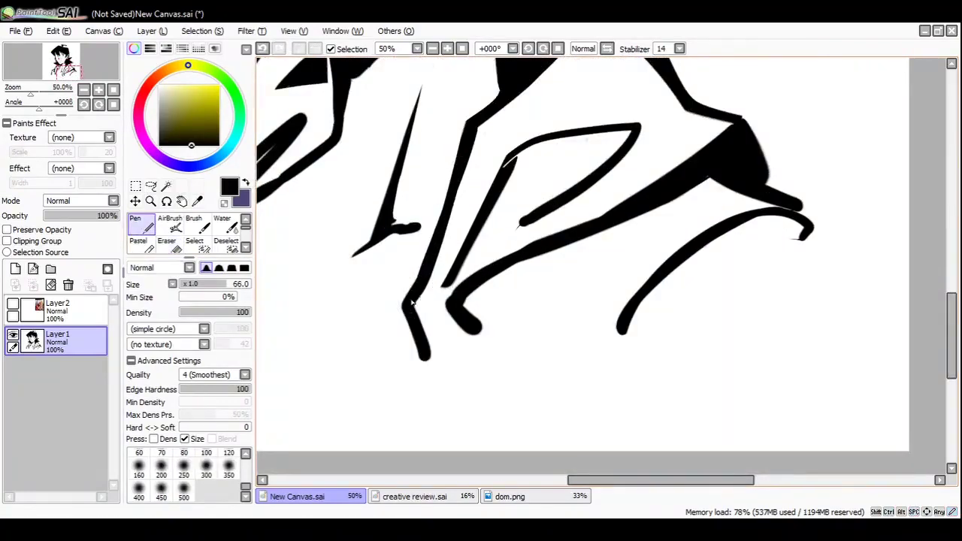
key("e")
left_click_drag(412, 303, 451, 174)
scroll(412, 280, "down", 1)
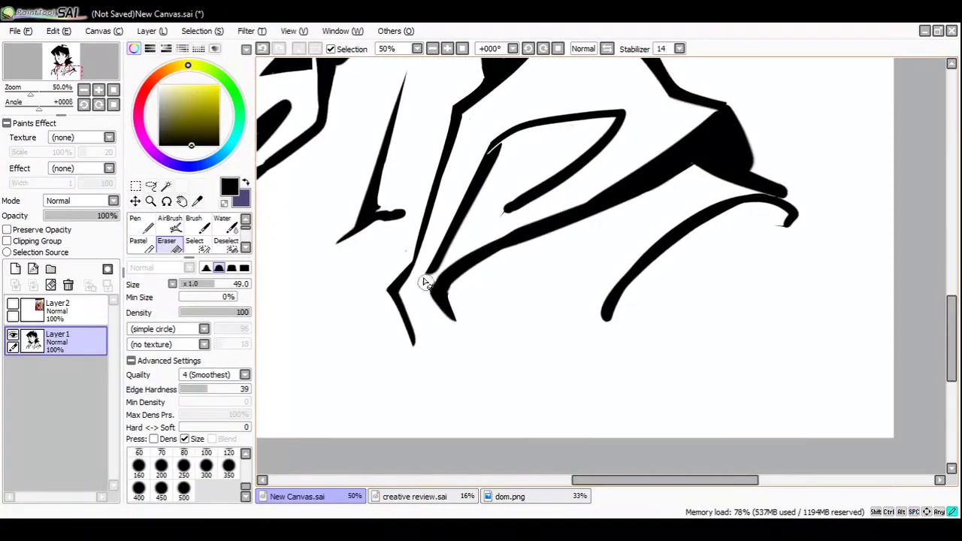
mouse_move(596, 200)
left_mouse_down()
mouse_move(573, 193)
mouse_move(591, 218)
left_mouse_up()
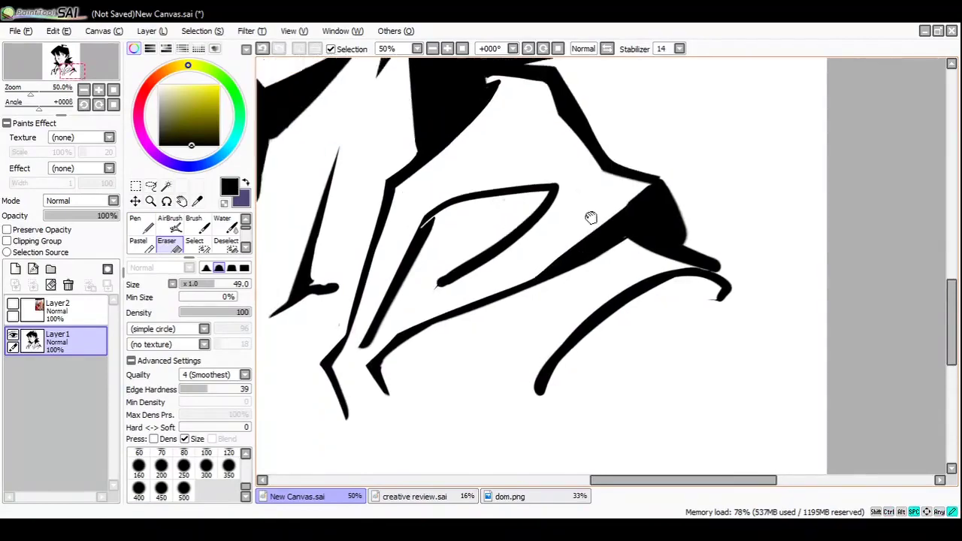
left_click(386, 285, "ctrl+alt")
- Ink the jacket's front edges and small fastener details below both lapels with the Pen
key("n")
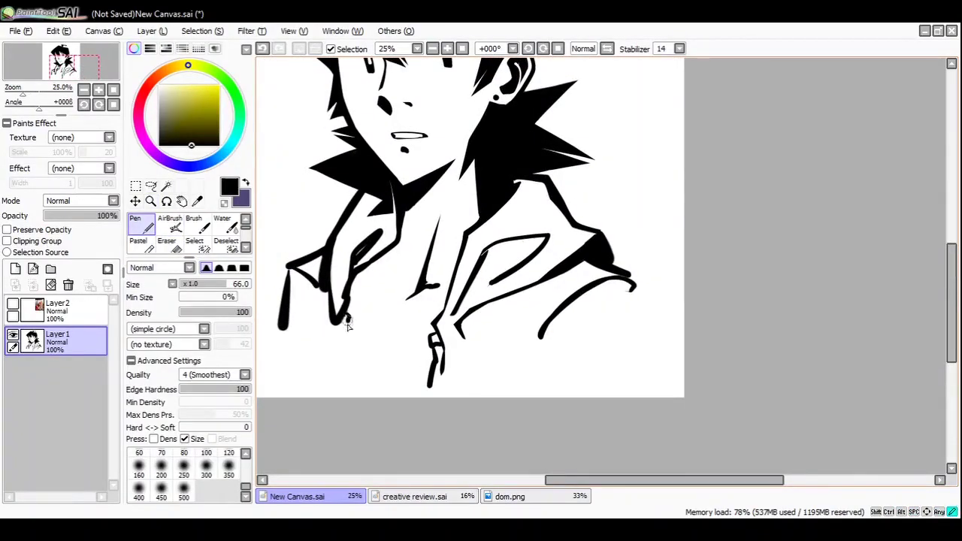
mouse_move(347, 320)
left_mouse_down()
mouse_move(339, 340)
mouse_move(408, 440)
mouse_move(368, 361)
left_mouse_up()
mouse_move(351, 359)
left_mouse_down()
mouse_move(430, 379)
mouse_move(414, 342)
left_mouse_up()
key("ctrl+space")
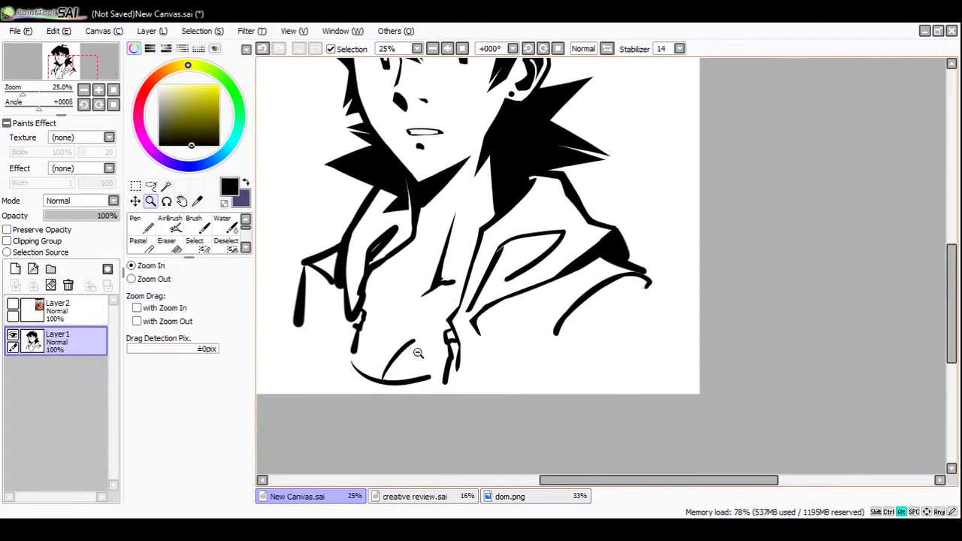
left_click(418, 353, "ctrl+alt")
left_click(430, 310)
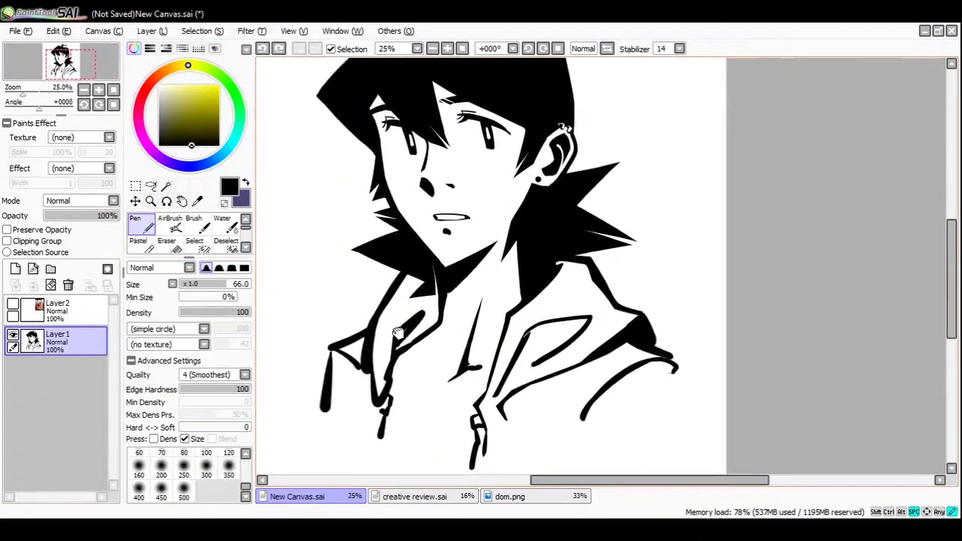
left_click_drag(384, 380, 395, 380)
- Sharpen the fringe spike between the eyes and taper the outer tip of the near eye's upper lash
key("ctrl+space")
left_click(449, 162)
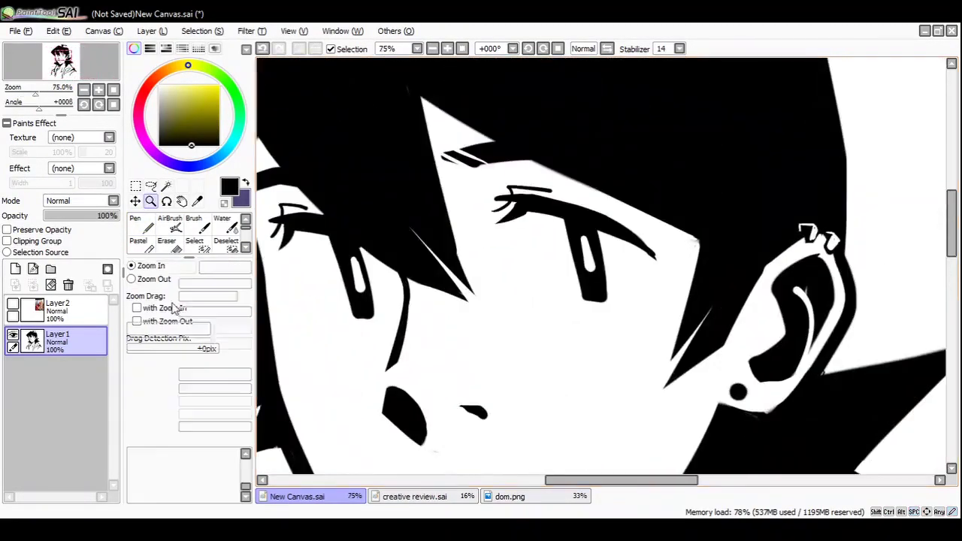
key("e")
left_click_drag(467, 298, 482, 320)
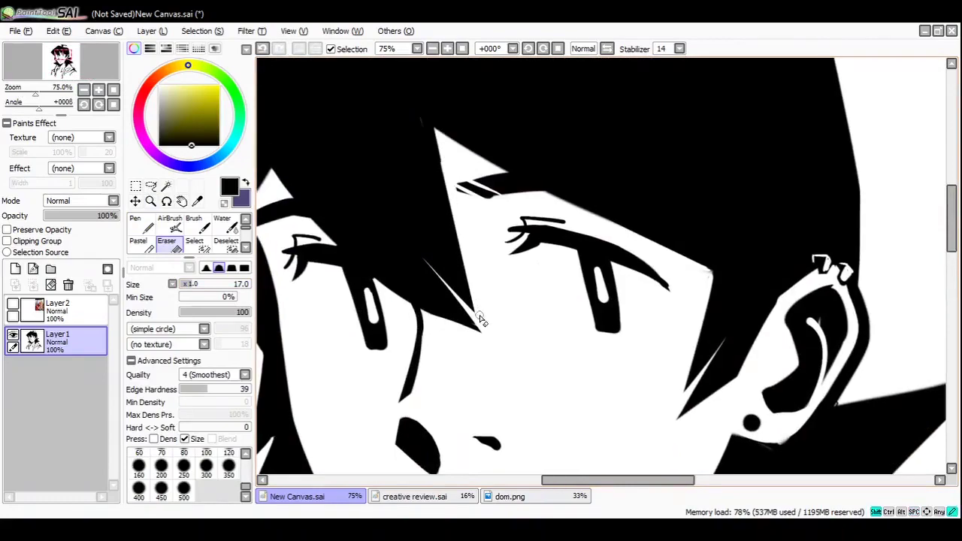
key("n")
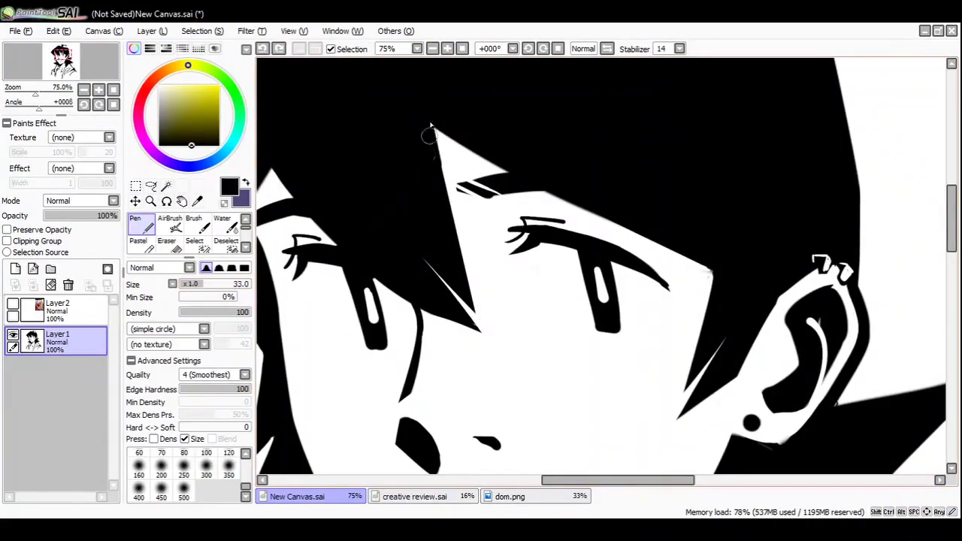
scroll(433, 124, "up", 2)
key("e")
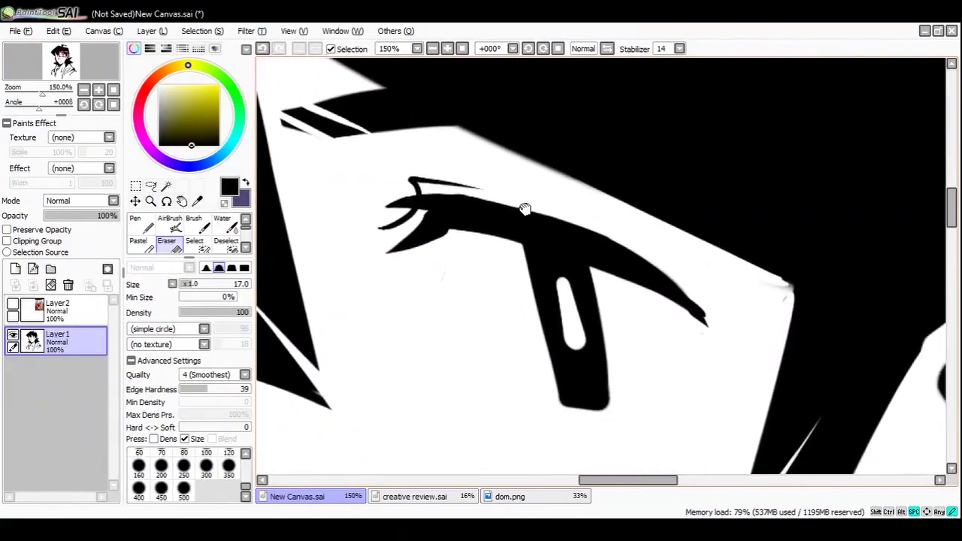
mouse_move(703, 324)
left_mouse_down()
mouse_move(588, 279)
mouse_move(673, 251)
mouse_move(655, 229)
left_mouse_up()
- Straighten the front edge of the hair lock before the ear with the Pen and Eraser
left_click(142, 223)
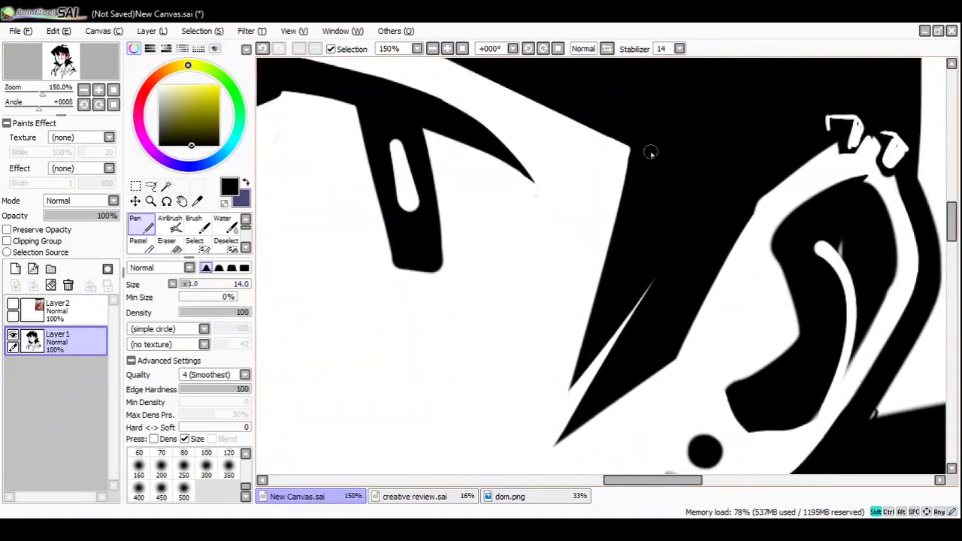
left_click_drag(580, 347, 620, 158)
key("e")
left_click_drag(557, 403, 613, 173)
key("ctrl+z")
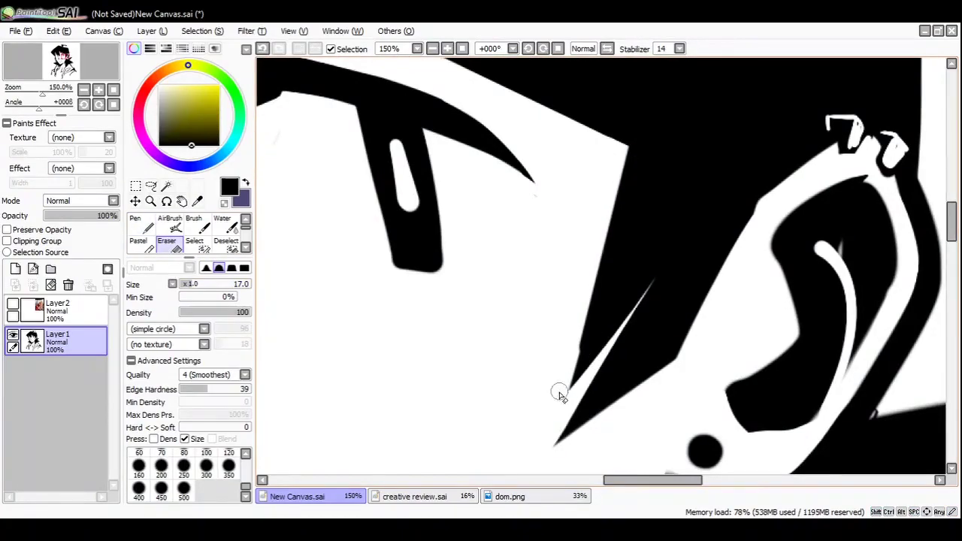
left_click_drag(558, 393, 625, 168)
left_click(530, 341, "ctrl+alt")
left_click(594, 163, "ctrl")
- Smooth the edges of the black shadow inside the ear with the Pen and Eraser
key("n")
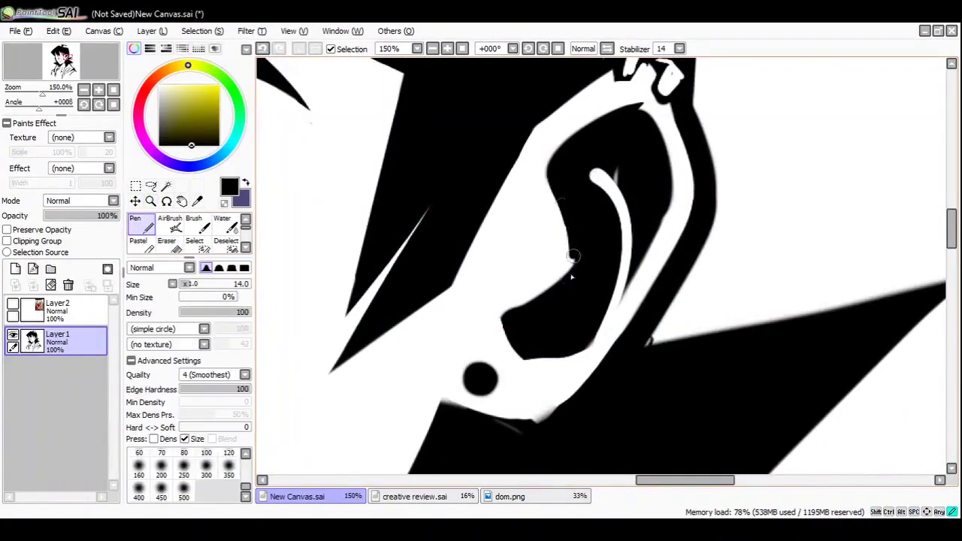
left_click_drag(508, 316, 509, 330)
left_click_drag(526, 301, 508, 274)
key("e")
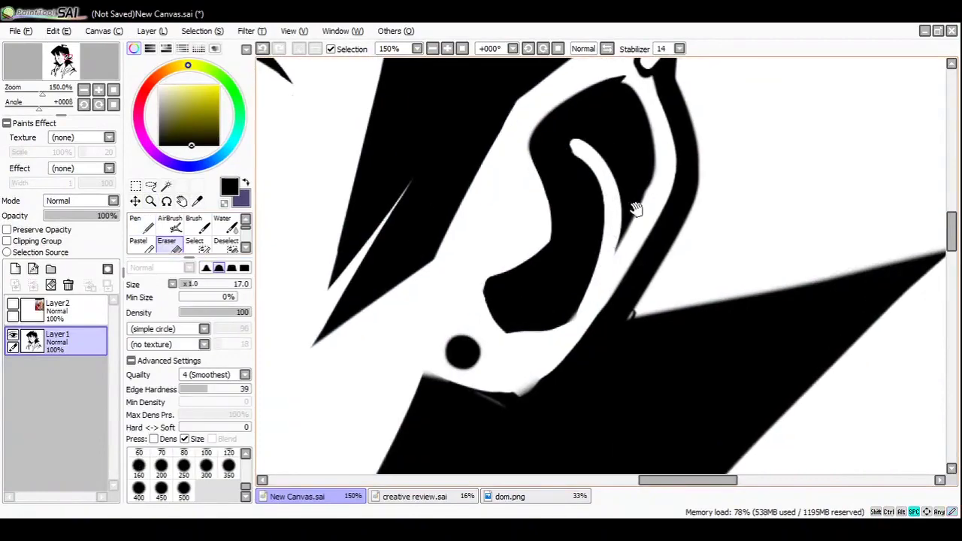
left_click_drag(636, 209, 588, 241)
left_click_drag(621, 211, 552, 139)
left_click(579, 230, "ctrl+alt")
left_click(616, 219, "ctrl+alt")
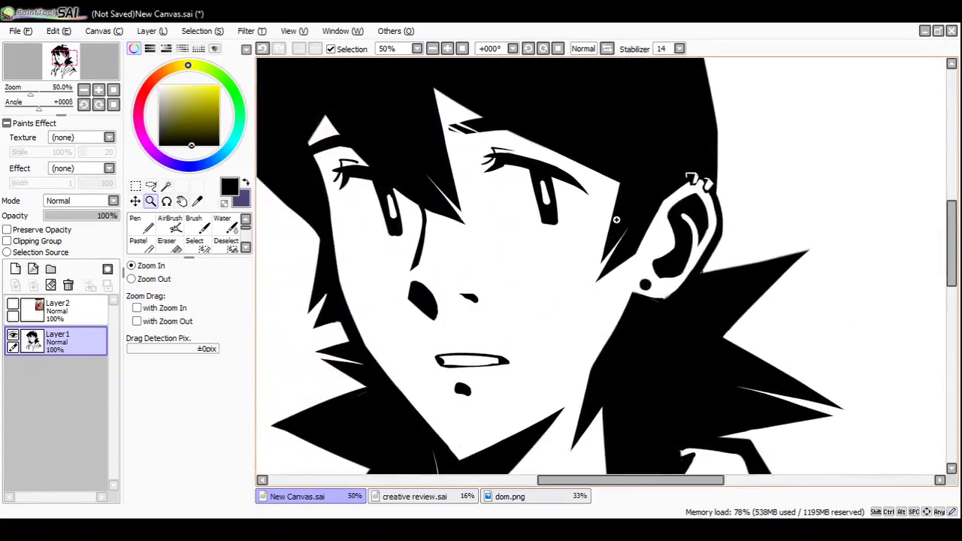
- Deepen the white notch between the small hair spikes beside the far cheek and clean its edges
left_click(616, 219)
key("n")
mouse_move(283, 276)
left_mouse_down()
mouse_move(373, 263)
mouse_move(372, 238)
left_mouse_up()
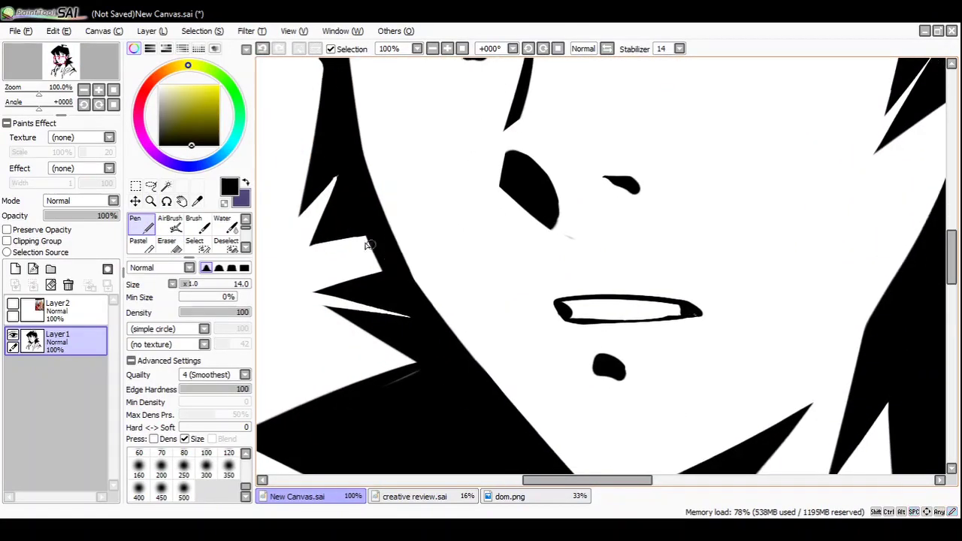
key("e")
key("n")
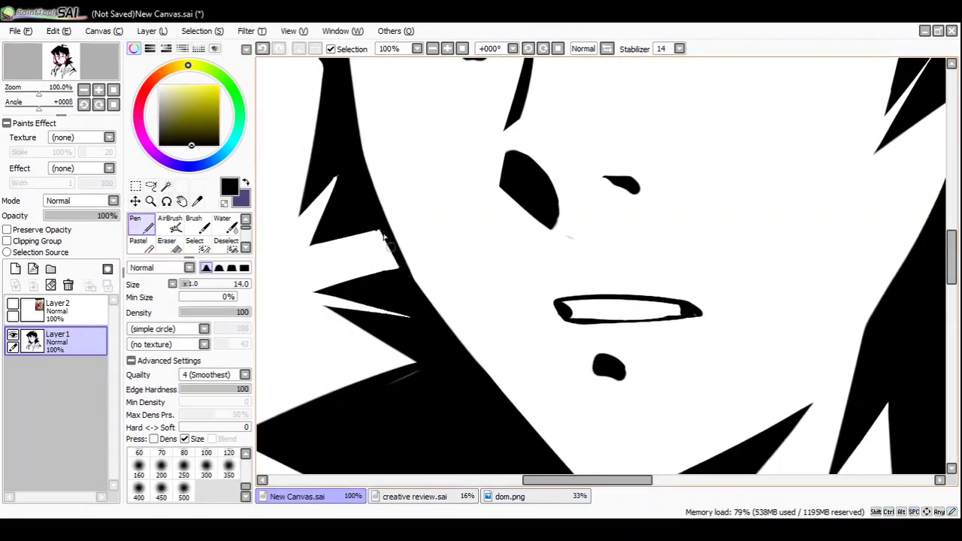
- Add a small round white highlight to the black earlobe stud with the Eraser
scroll(446, 340, "down", 3)
scroll(572, 270, "up", 4)
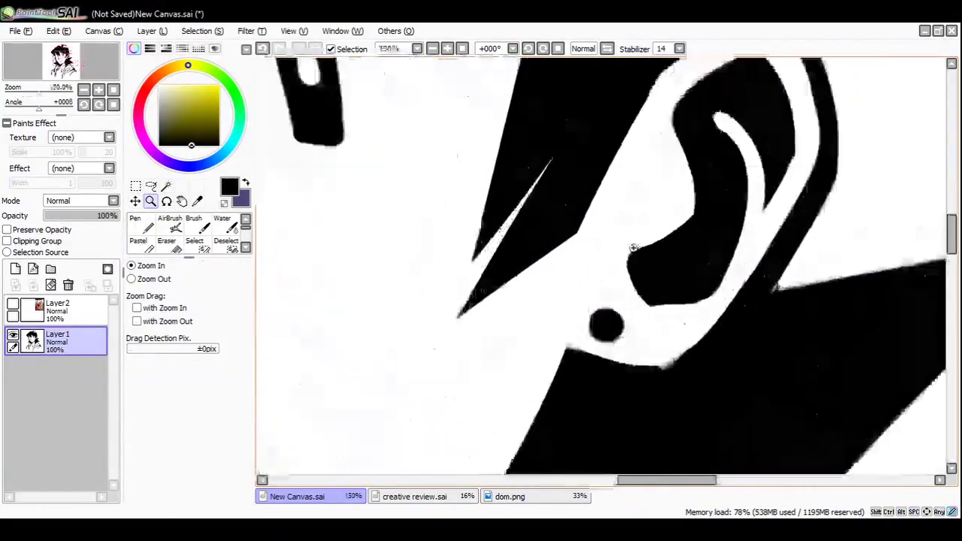
key("e")
key("n")
left_click(569, 277)
key("e")
left_click(572, 271)
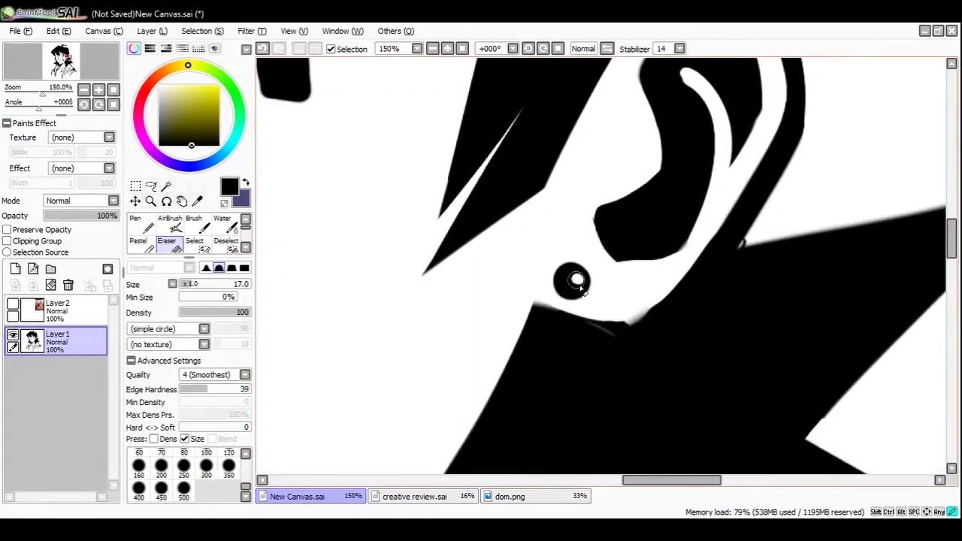
left_click_drag(573, 272, 538, 221)
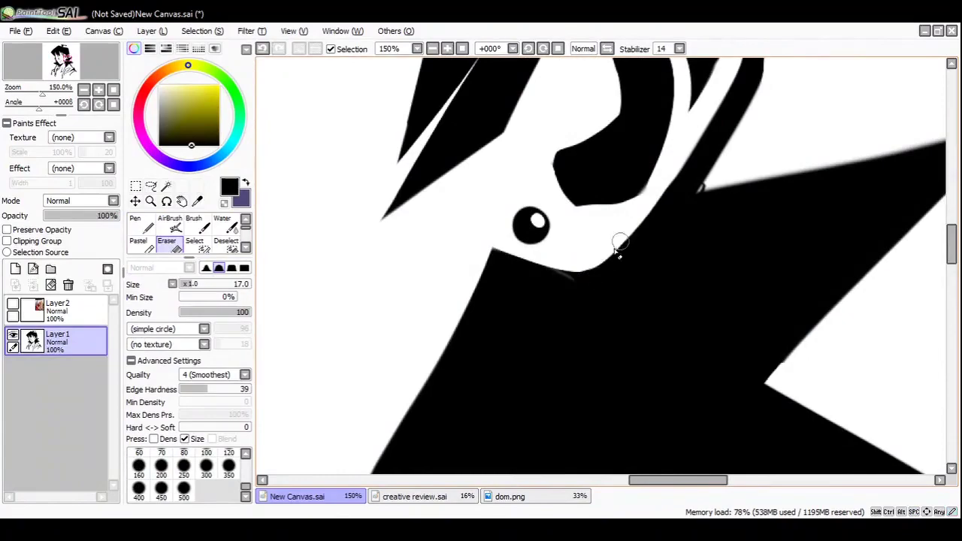
- Clean the earlobe's lower edge and remove the bump where the ear meets the back hair
key("n")
scroll(599, 262, "up", 2)
key("e")
- Set the Eraser size to 6 and crisp up the edges of the upper back hair spike, using the Pen as well
left_click(221, 286)
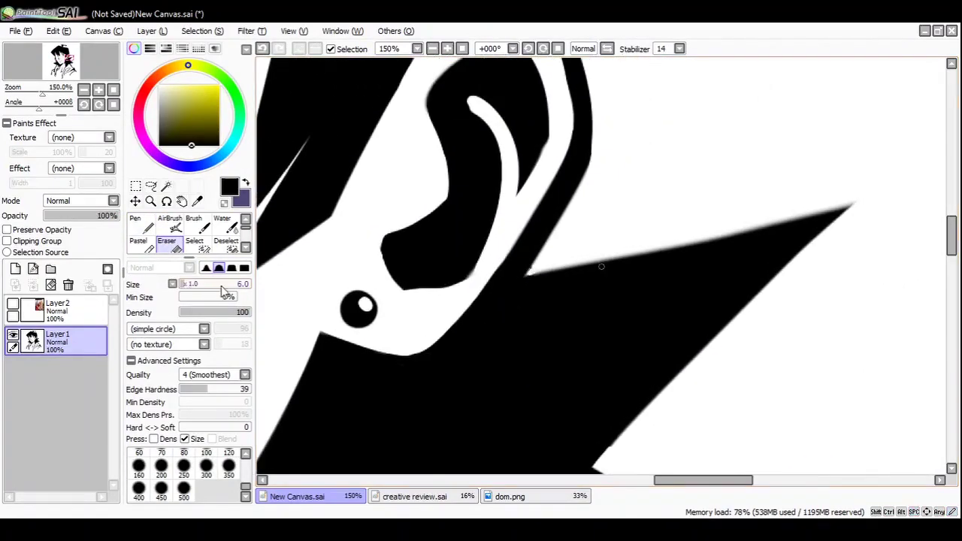
scroll(552, 246, "up", 2)
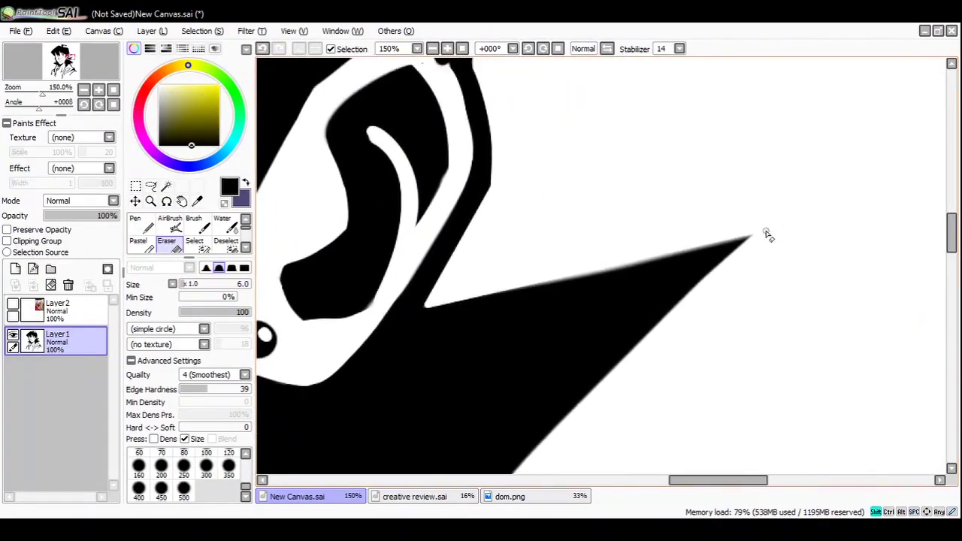
key("n")
left_click_drag(684, 260, 698, 258)
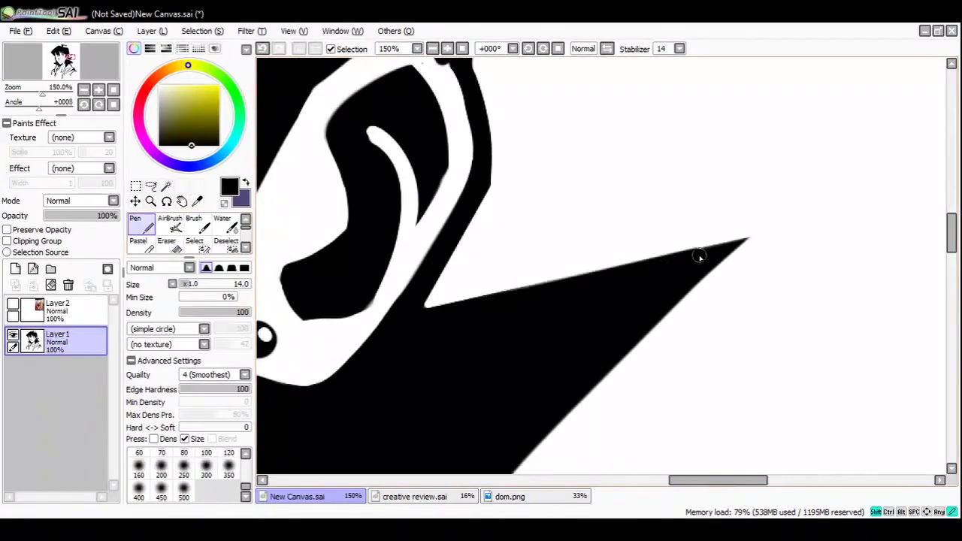
key("e")
scroll(466, 241, "down", 5)
key("n")
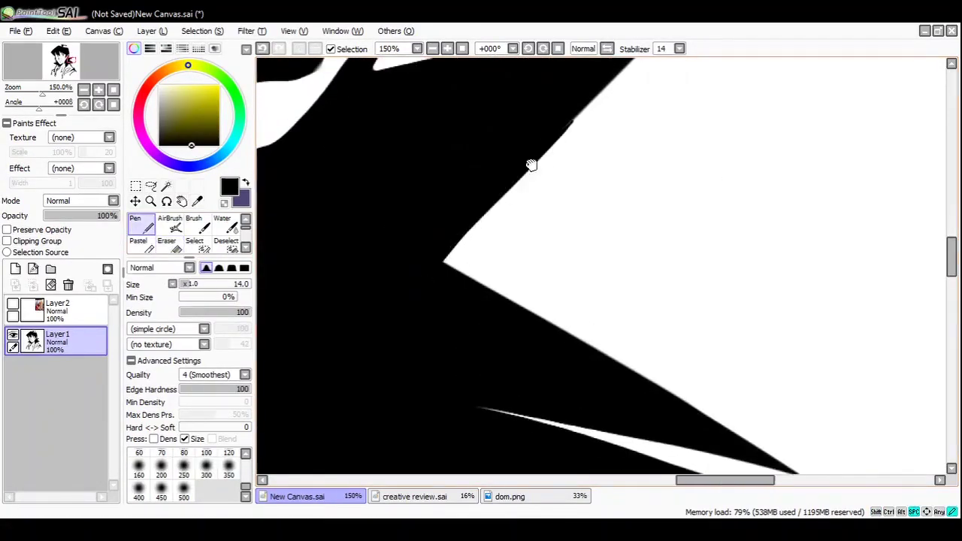
- Smooth the underside of the lower back hair spike and clean the white corner inside the collar beneath it
scroll(552, 151, "up", 2)
key("e")
scroll(500, 176, "up", 3)
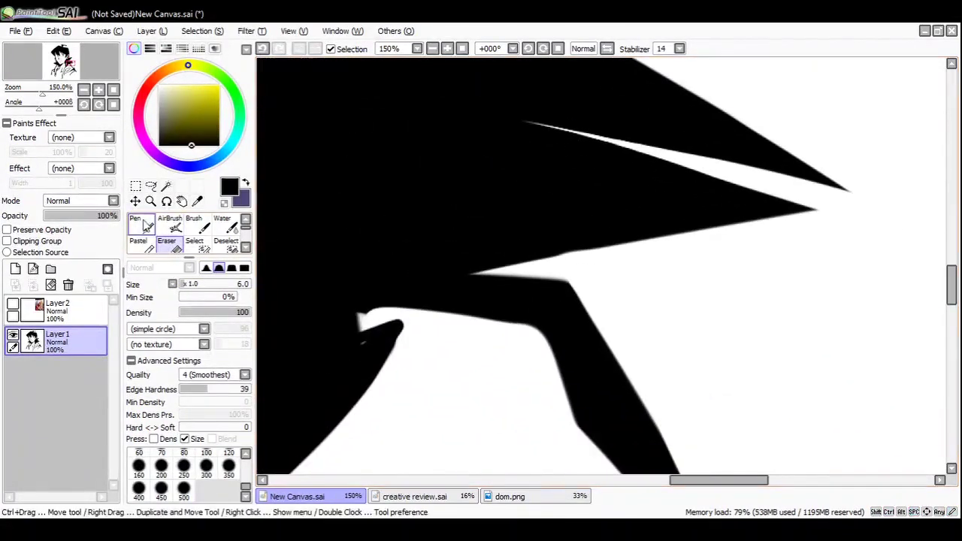
scroll(466, 247, "down", 2)
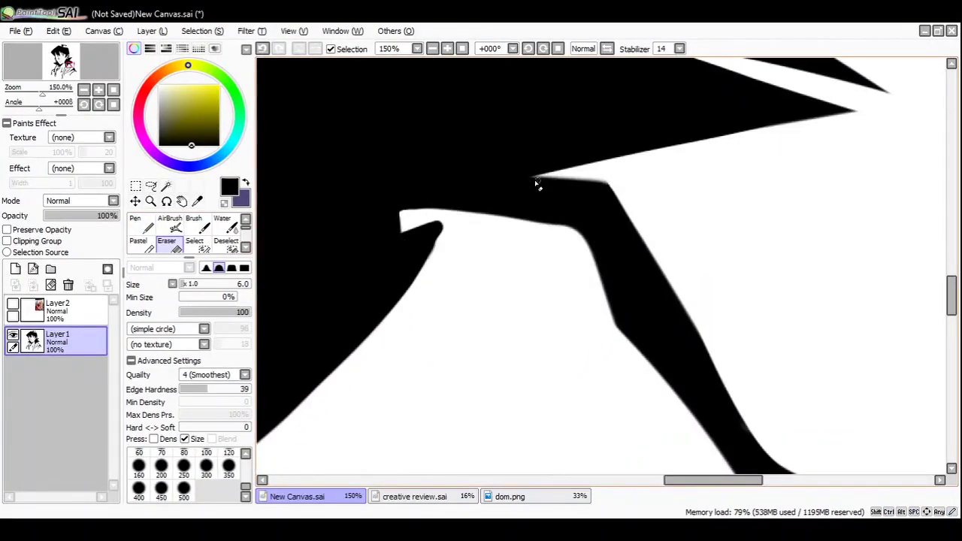
scroll(481, 225, "down", 3)
left_click(616, 316, "ctrl+alt")
- Tidy the near collar's outline around the dark shoulder fold and close the gap in the lapel's inner line
key("n")
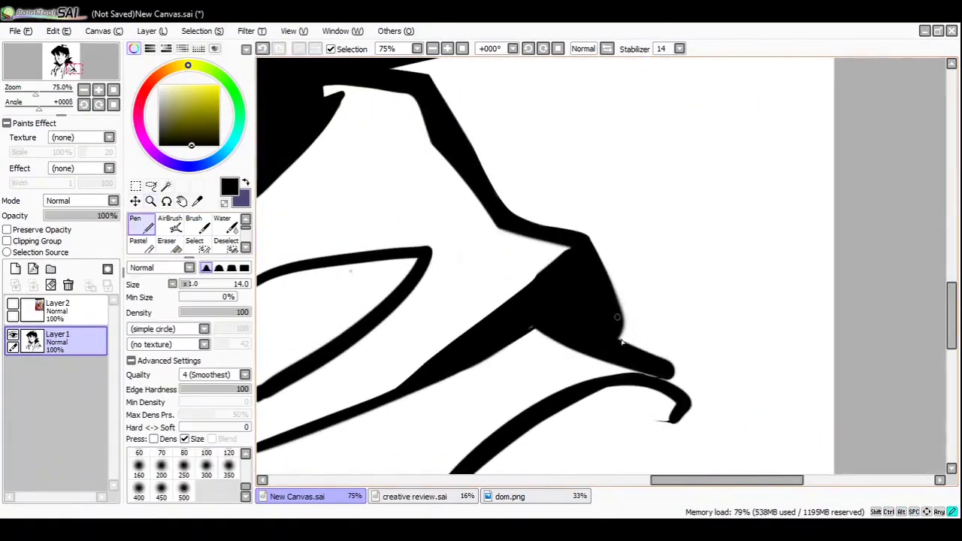
key("e")
scroll(590, 241, "up", 1)
mouse_move(603, 249)
left_mouse_down()
mouse_move(526, 226)
mouse_move(509, 181)
mouse_move(481, 196)
left_mouse_up()
mouse_move(451, 226)
left_mouse_down()
mouse_move(414, 243)
mouse_move(333, 322)
mouse_move(293, 379)
mouse_move(280, 286)
left_mouse_up()
key("n")
key("e")
key("n")
mouse_move(456, 335)
left_mouse_down()
mouse_move(395, 278)
mouse_move(638, 206)
mouse_move(544, 208)
left_mouse_up()
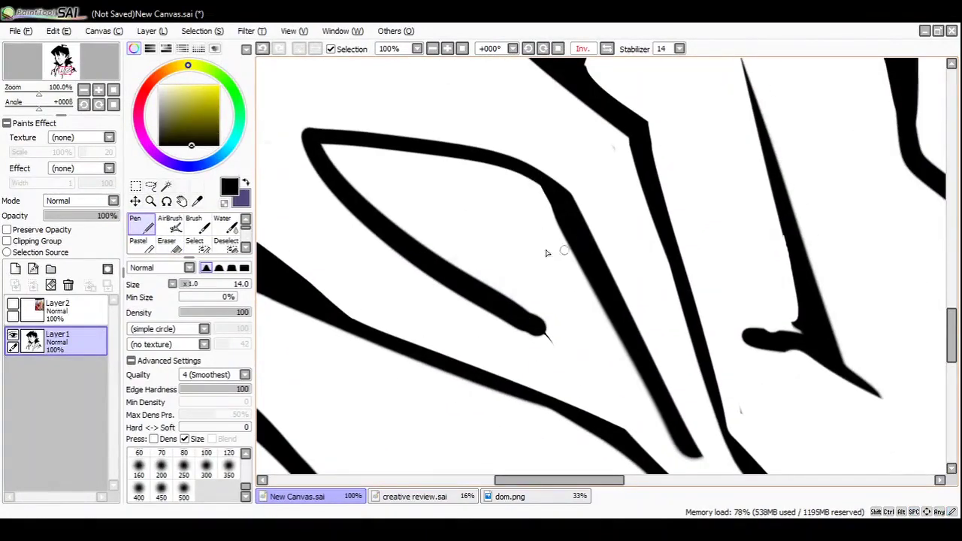
- Thin the curved fold line inside the near lapel and taper its ends to points with the Eraser
key("e")
left_click_drag(305, 135, 353, 214)
left_click_drag(543, 331, 397, 248)
key("ctrl+z")
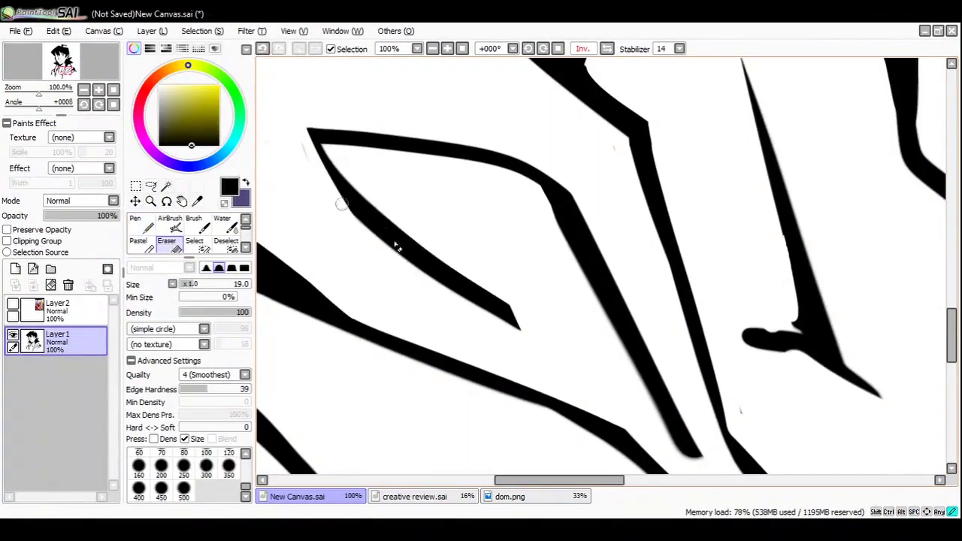
key("h")
left_click_drag(456, 294, 513, 153)
left_click_drag(423, 187, 583, 142)
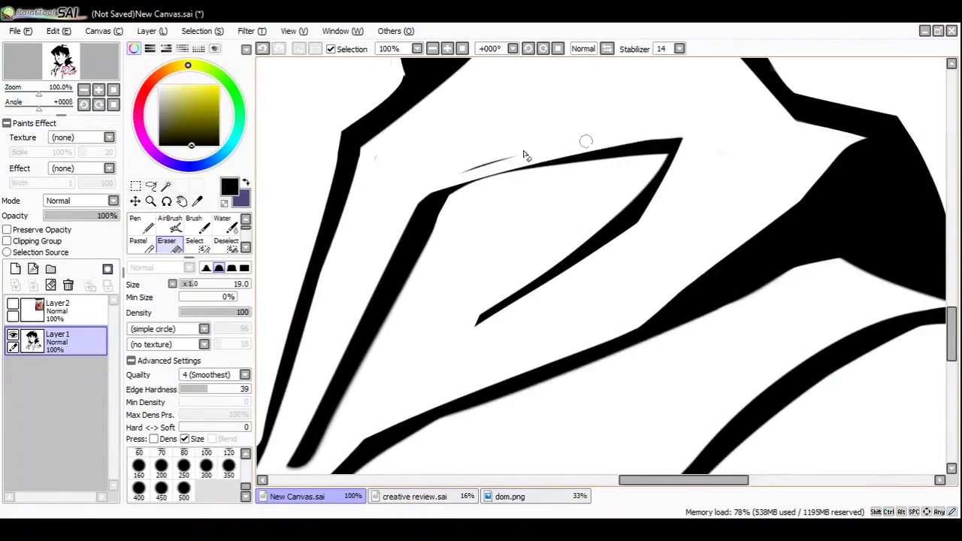
- Clean the upper corner of the near lapel's inner line and trim its rounded lower end at an angle
mouse_move(450, 174)
left_mouse_down()
mouse_move(547, 125)
mouse_move(529, 100)
mouse_move(371, 353)
mouse_move(518, 114)
mouse_move(391, 361)
left_mouse_up()
key("ctrl+z")
key("ctrl+z")
scroll(414, 338, "up", 1)
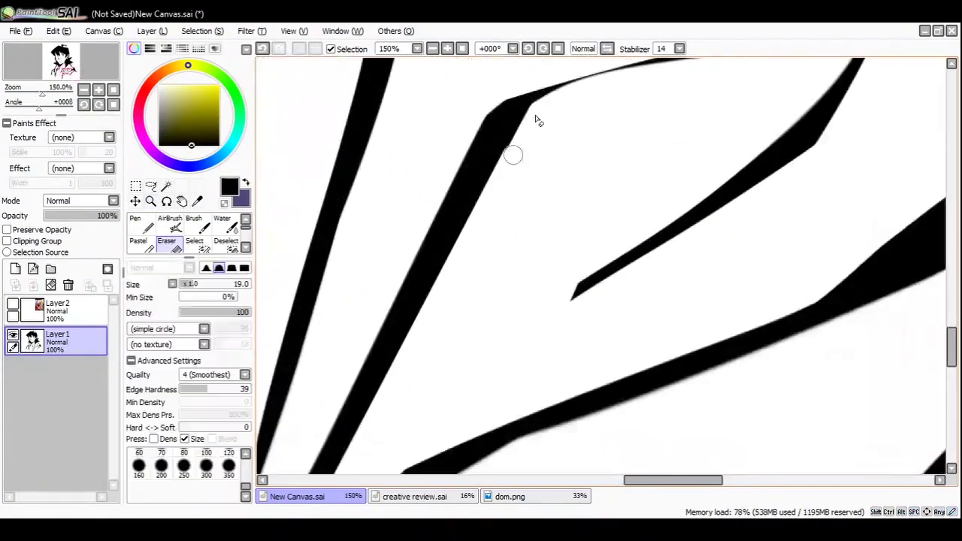
scroll(373, 204, "down", 1)
scroll(510, 85, "up", 1)
scroll(339, 393, "down", 1)
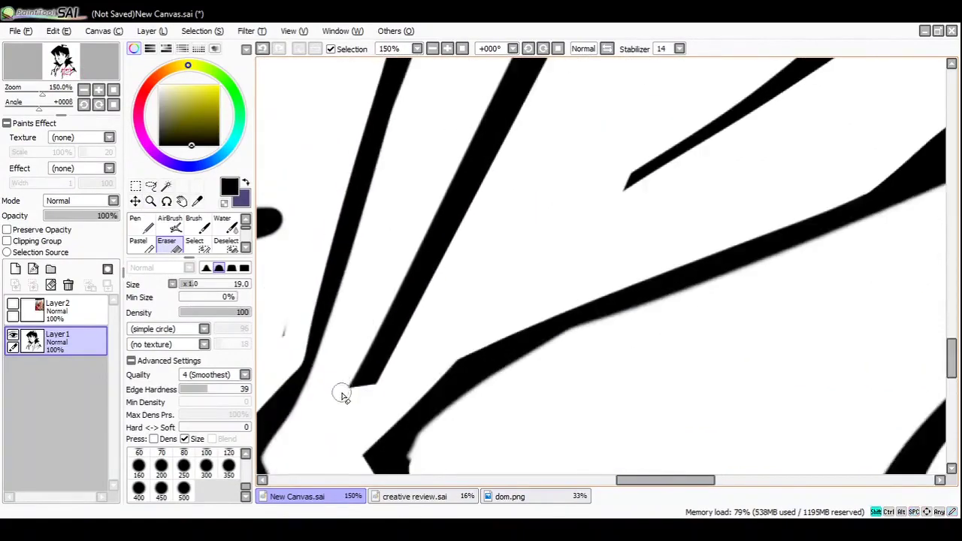
- Extend the inner lapel line's lower end into a point and thicken the near lapel's bottom corner
scroll(441, 257, "down", 2)
scroll(444, 307, "up", 2)
key("n")
mouse_move(448, 283)
left_mouse_down()
mouse_move(473, 276)
mouse_move(377, 299)
left_mouse_up()
key("e")
key("ctrl+z")
key("n")
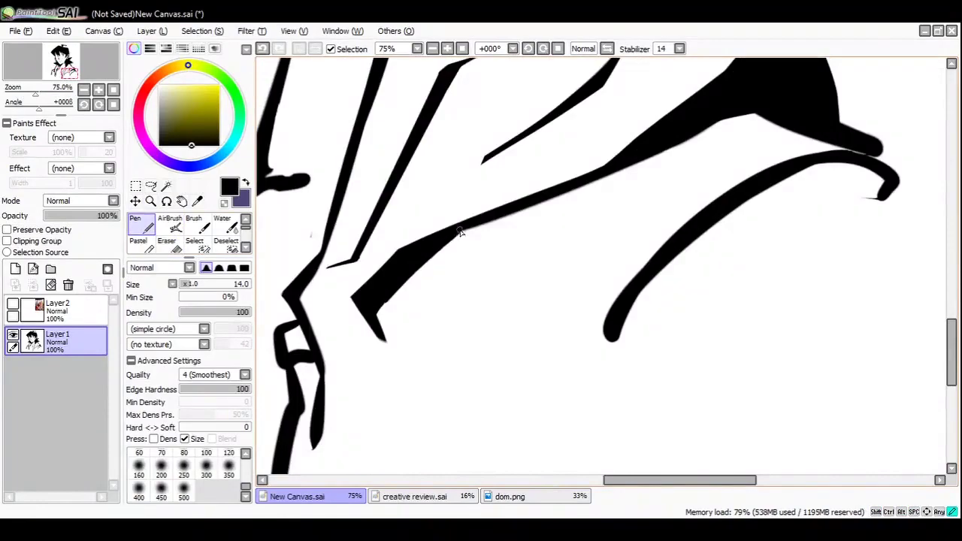
- Clean the edges of the pointed hair tufts above the crown and sharpen the hair's upper back corner with the Eraser
scroll(460, 232, "down", 2)
left_click_drag(469, 283, 451, 300)
scroll(450, 300, "up", 2)
key("n")
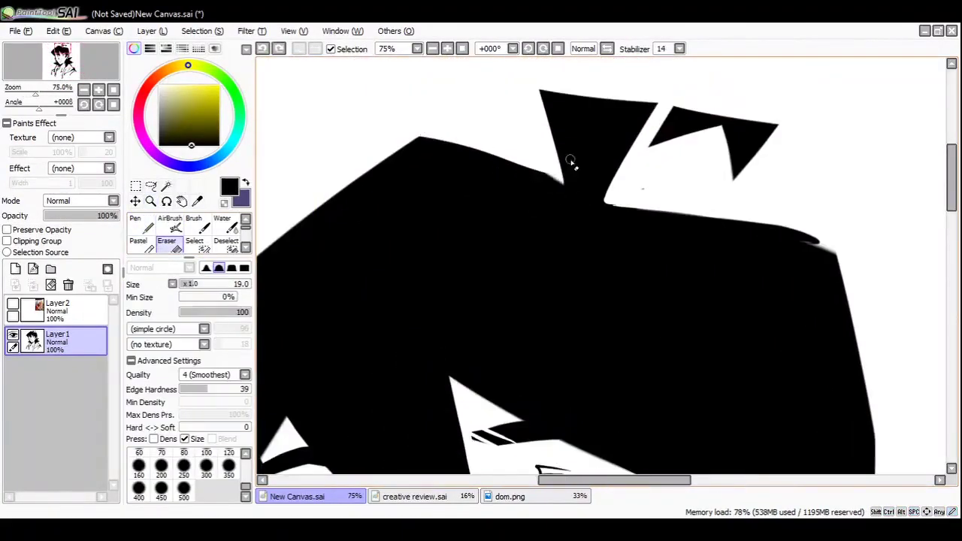
key("h")
mouse_move(368, 267)
left_mouse_down()
mouse_move(336, 238)
mouse_move(519, 176)
left_mouse_up()
left_click_drag(406, 188, 564, 168)
scroll(416, 170, "up", 2)
key("e")
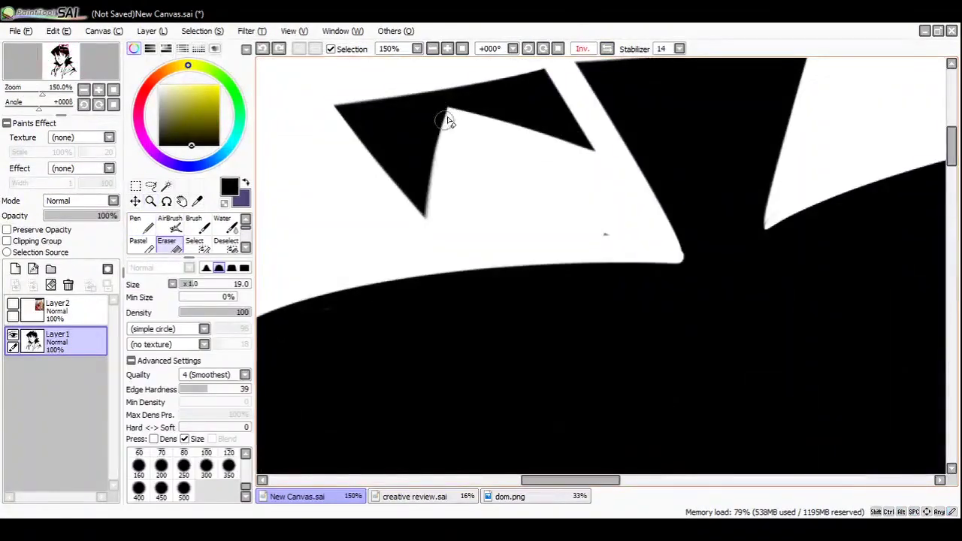
left_click_drag(446, 120, 426, 218)
scroll(439, 247, "down", 2)
left_click_drag(357, 297, 395, 118)
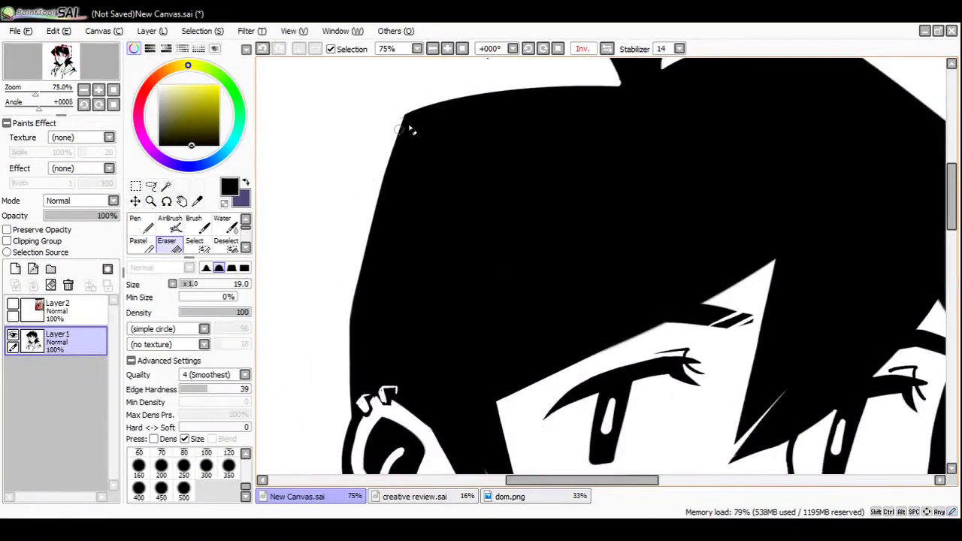
- Trim the rounded tip of the far lapel's fold line and smooth the line running down from it
key("h")
scroll(412, 131, "down", 2)
left_click_drag(450, 301, 451, 225)
scroll(454, 329, "up", 1)
key("n")
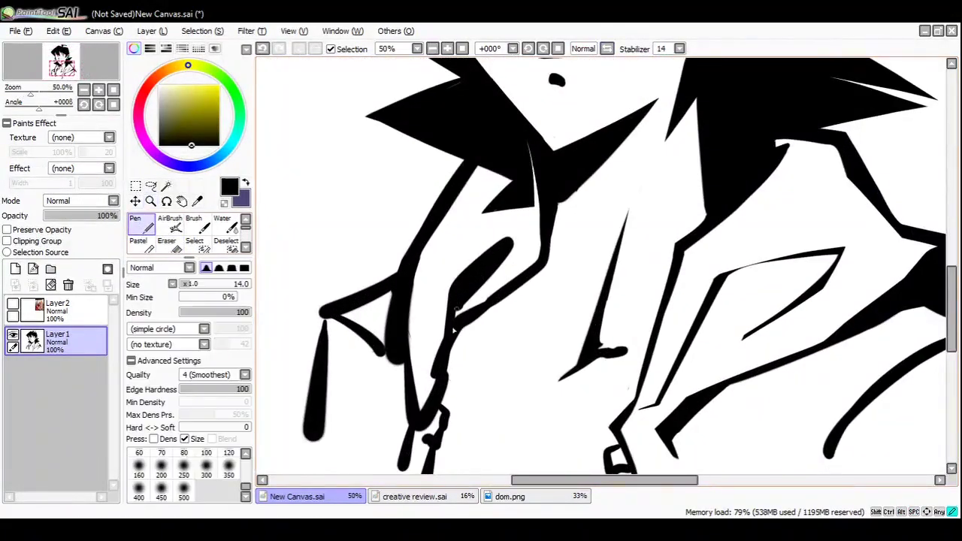
key("e")
key("ctrl+z")
left_click_drag(507, 245, 433, 185)
- Thicken the upper corner of the near lapel's inner fold line with the Pen at size 47
key("n")
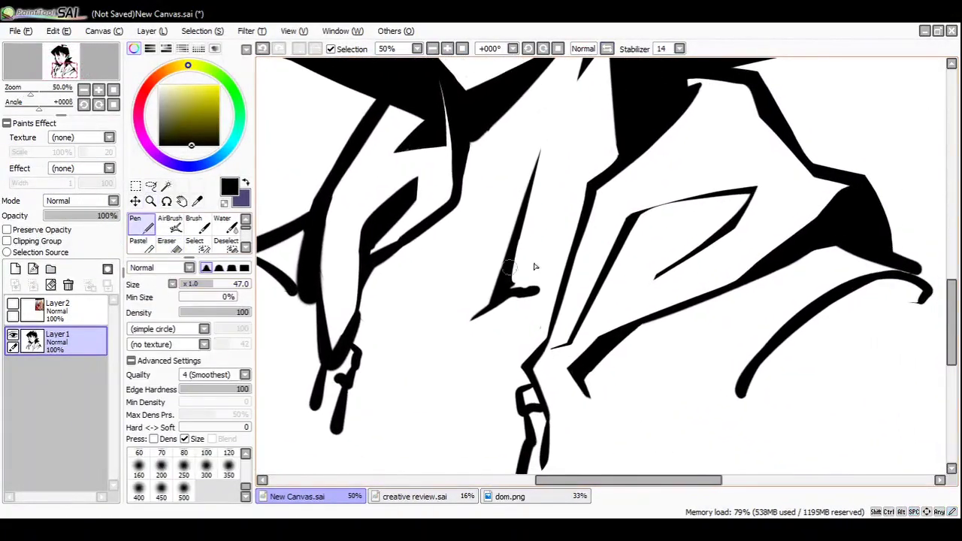
mouse_move(723, 200)
left_mouse_down()
mouse_move(672, 281)
mouse_move(382, 279)
left_mouse_up()
left_click_drag(396, 318, 403, 334)
- Thin the far collar's outline down to its lower point and tidy where it meets the shoulder line
key("e")
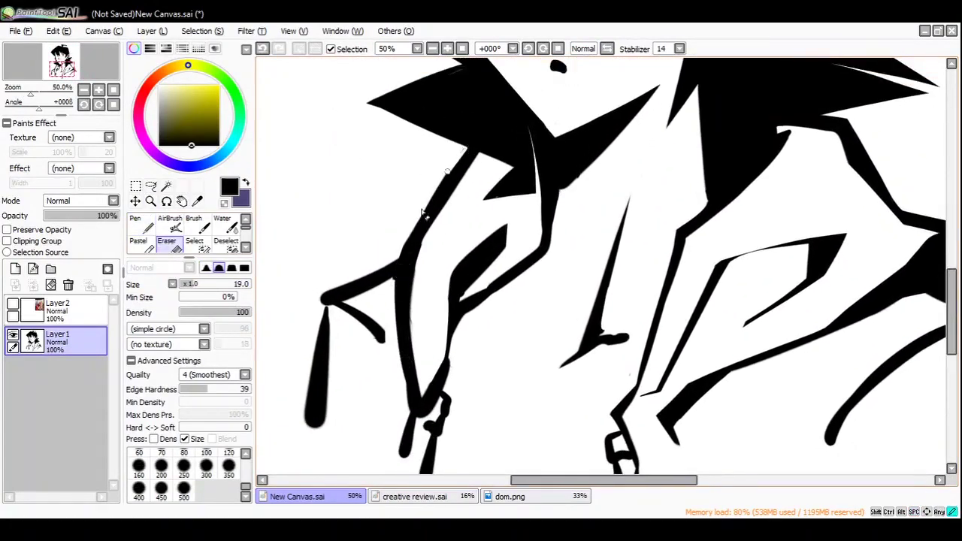
left_click_drag(319, 293, 296, 242)
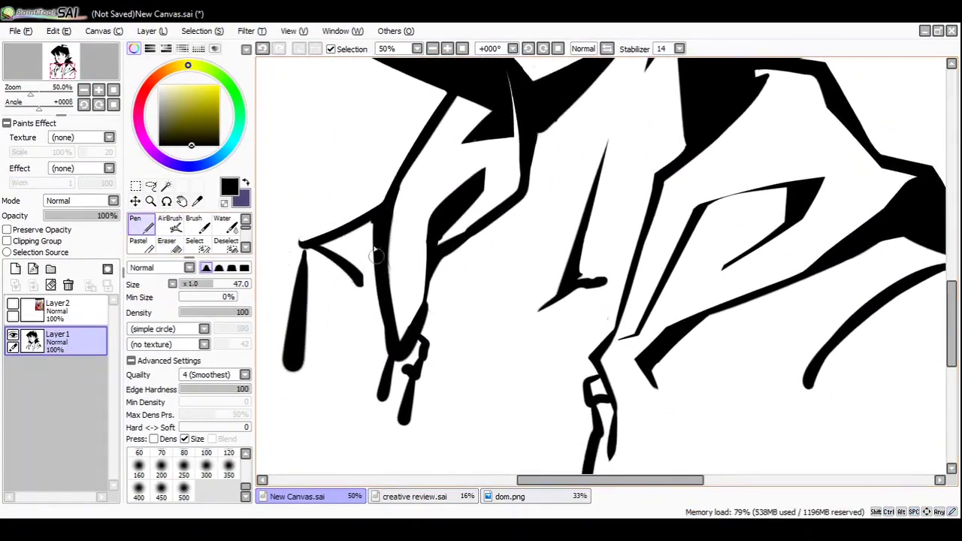
left_click_drag(398, 285, 376, 269)
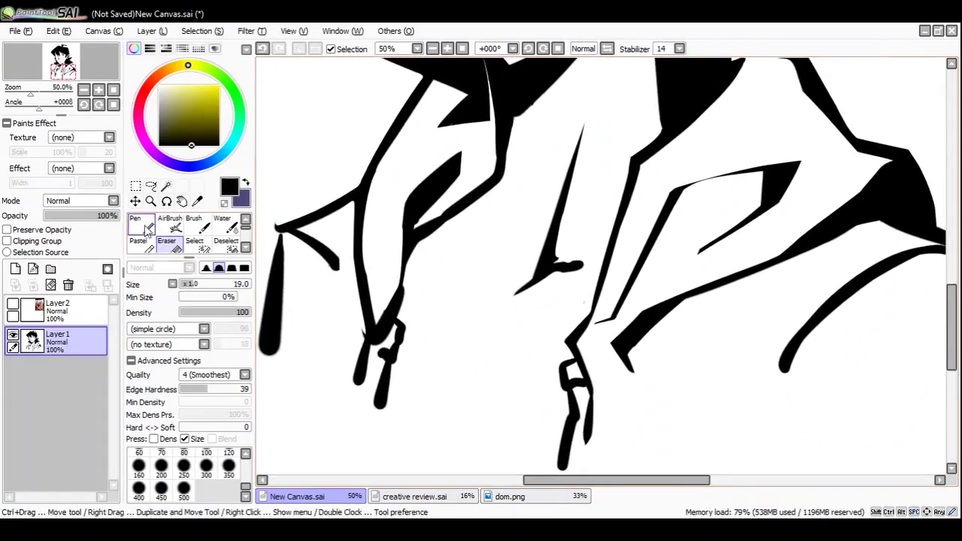
left_click_drag(502, 190, 408, 268)
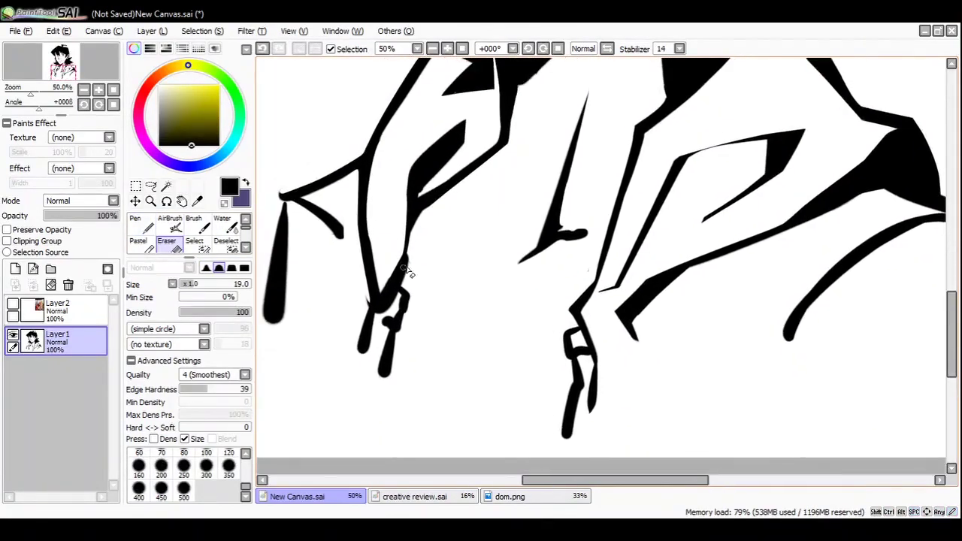
left_click(446, 329, "ctrl+alt")
left_click(410, 338)
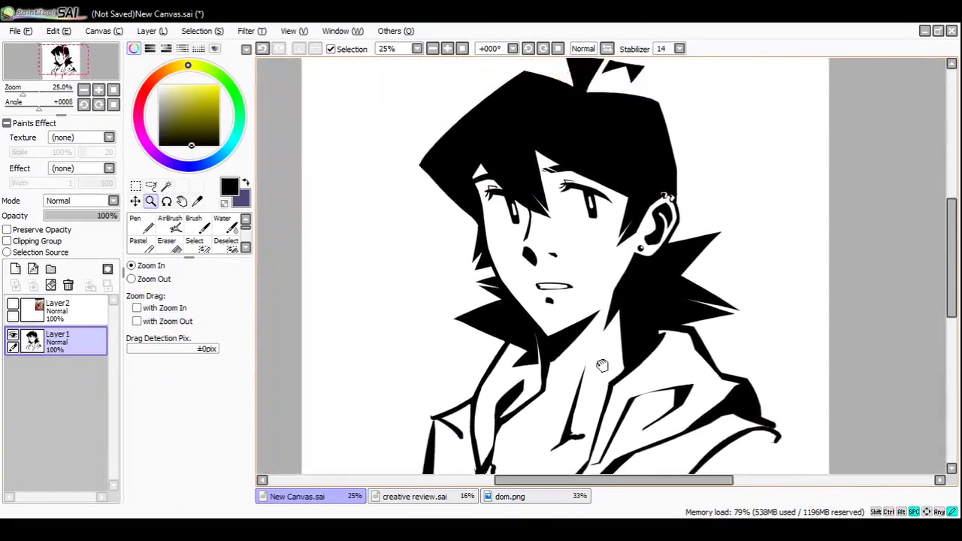
- Narrow the main hair tuft toward its base and clean where it joins the crown
left_click(549, 193)
left_click(416, 118)
key("e")
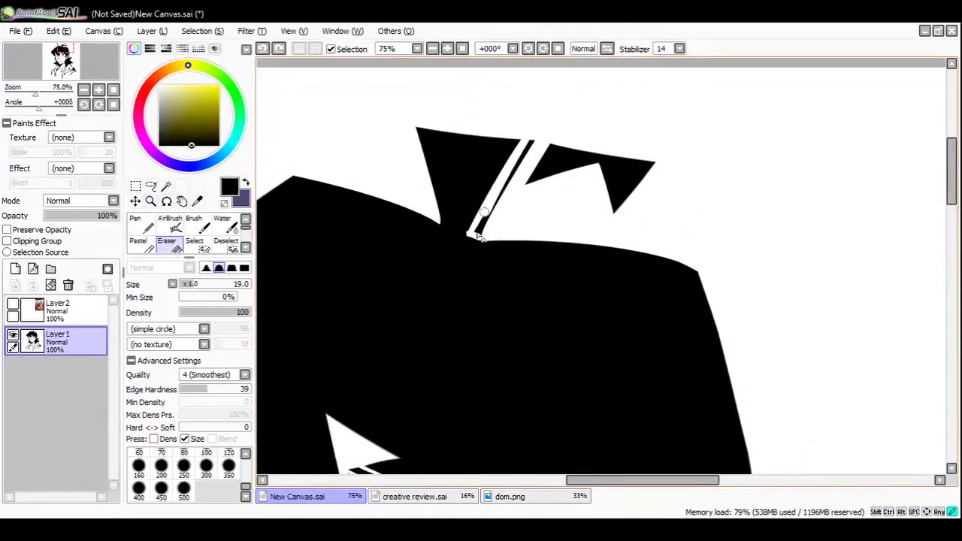
left_click_drag(447, 248, 445, 200)
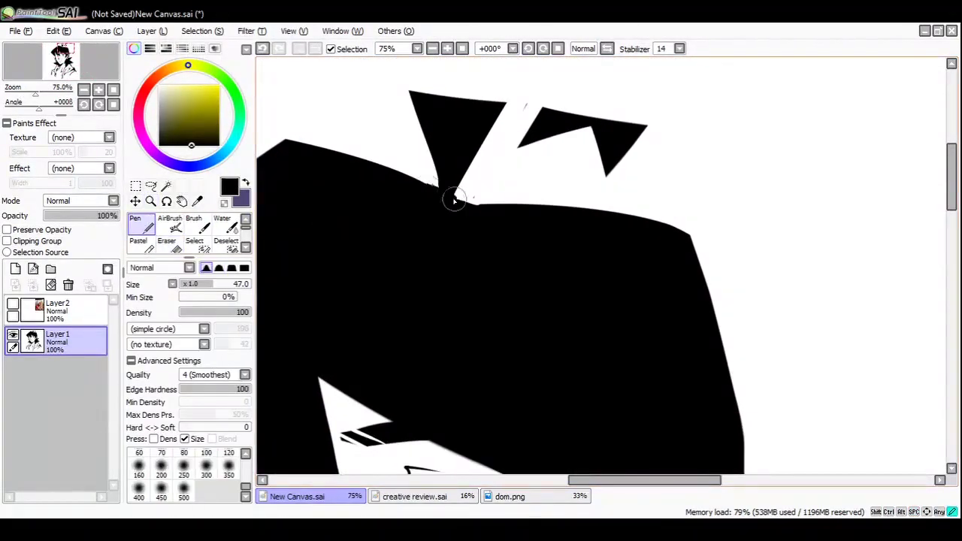
key("n")
mouse_move(625, 224)
left_mouse_down()
mouse_move(553, 150)
mouse_move(519, 151)
left_mouse_up()
- Cut the hair's upper back corner down into a gentler slope above the ear
key("e")
key("h")
key("ctrl+z")
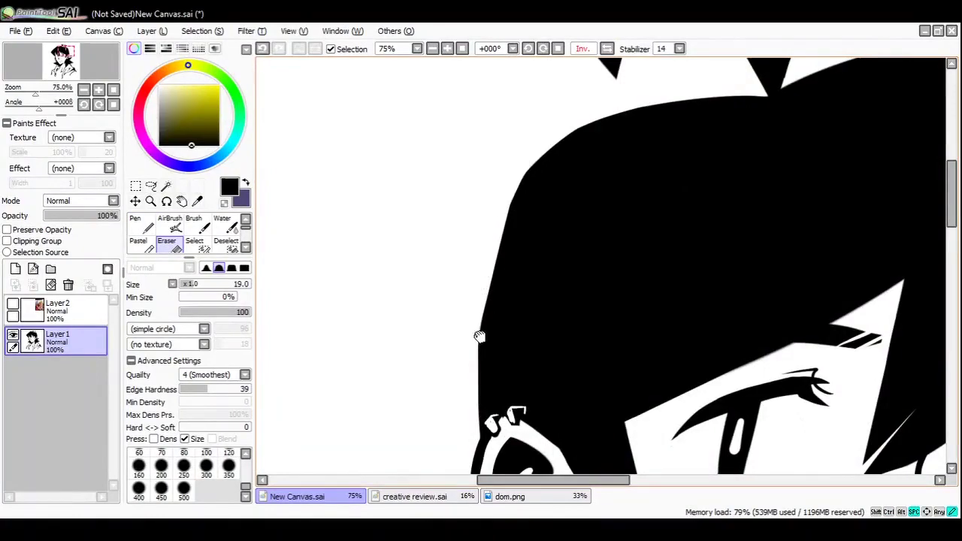
left_click_drag(478, 336, 397, 305)
left_click(574, 66, "ctrl+alt")
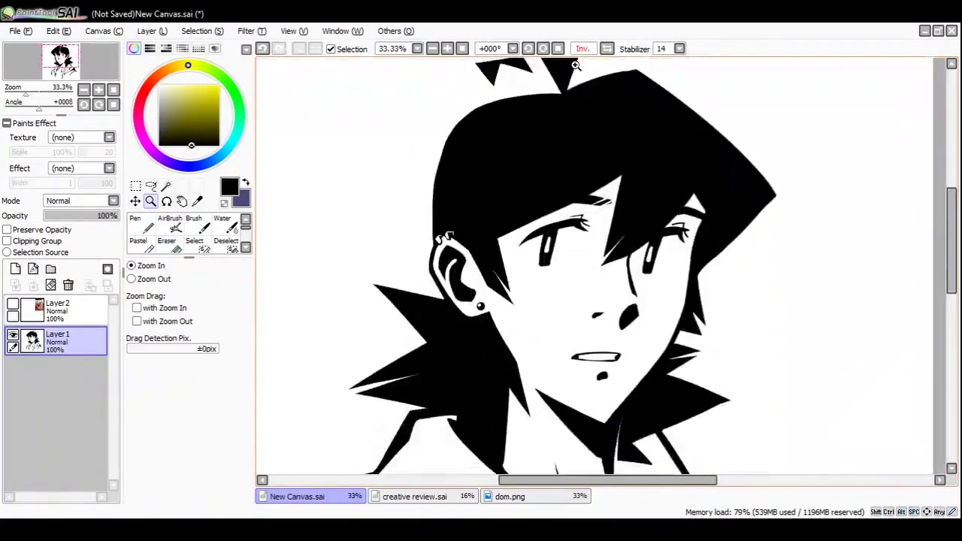
- Reshape the hair's back outline into straight segments with crisp angular corners
key("h")
left_click(579, 150)
left_click_drag(580, 150, 509, 142)
key("e")
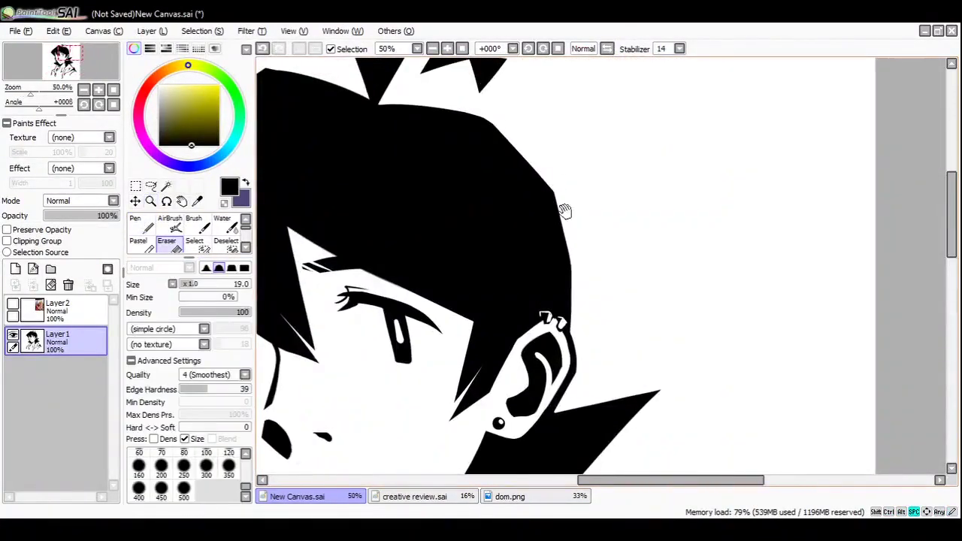
left_click_drag(565, 211, 616, 194)
key("n")
key("e")
scroll(541, 151, "up", 2)
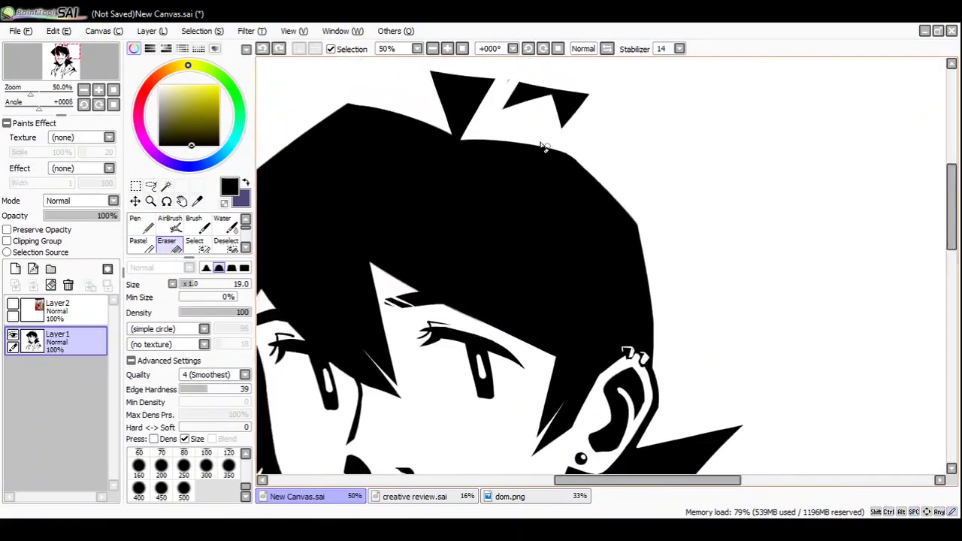
- Flip the view and transform the small forked tuft so it sits close beside the main tuft
key("h")
left_click_drag(526, 169, 477, 274)
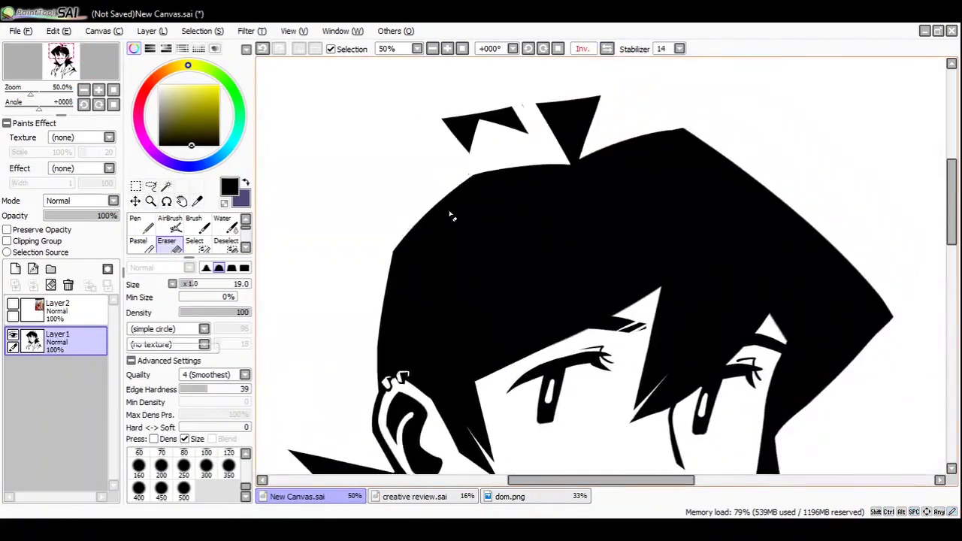
mouse_move(451, 217)
left_mouse_down()
mouse_move(515, 143)
mouse_move(464, 217)
mouse_move(536, 198)
left_mouse_up()
scroll(509, 228, "up", 1)
key("e")
key("ctrl+t")
key("Return")
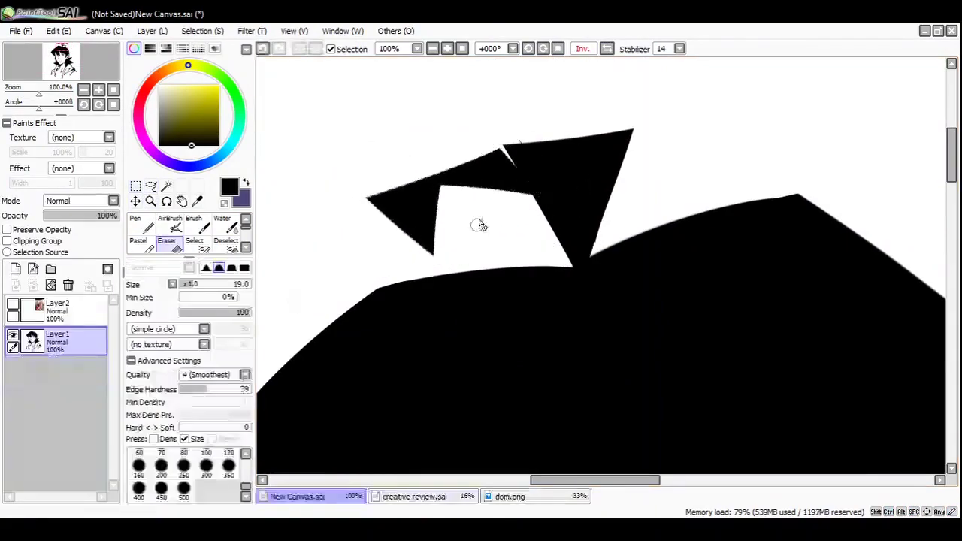
key("ctrl+z")
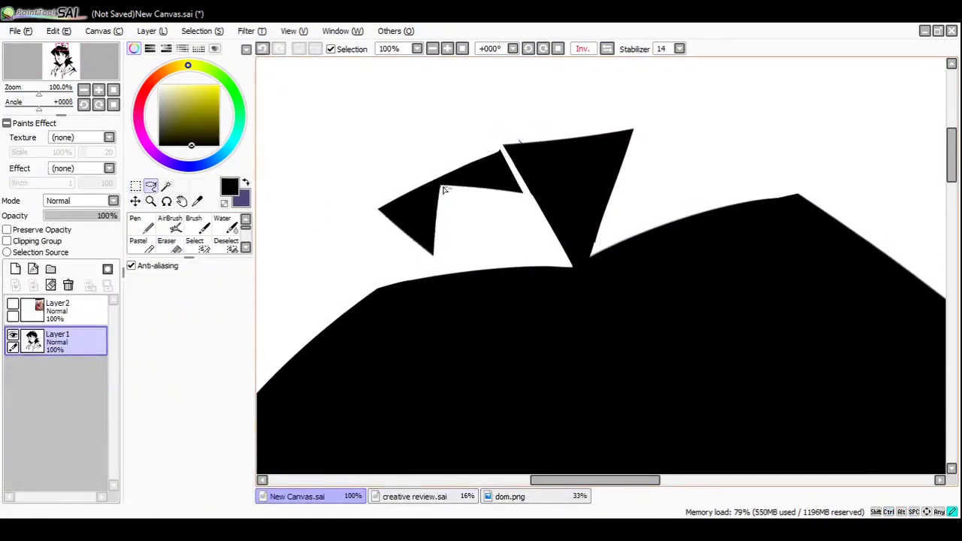
- Reshape the small tuft with a sharp inner notch and angle the main tuft's upper edge using Pen and Eraser
mouse_move(443, 190)
left_mouse_down()
mouse_move(460, 177)
mouse_move(500, 216)
left_mouse_up()
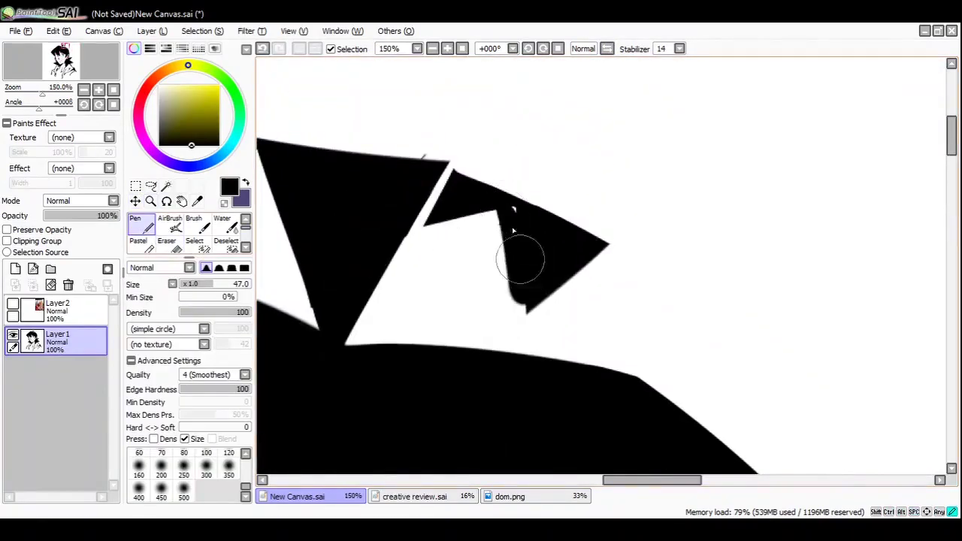
mouse_move(500, 291)
left_mouse_down()
mouse_move(290, 178)
mouse_move(488, 174)
mouse_move(562, 190)
mouse_move(585, 230)
left_mouse_up()
key("n")
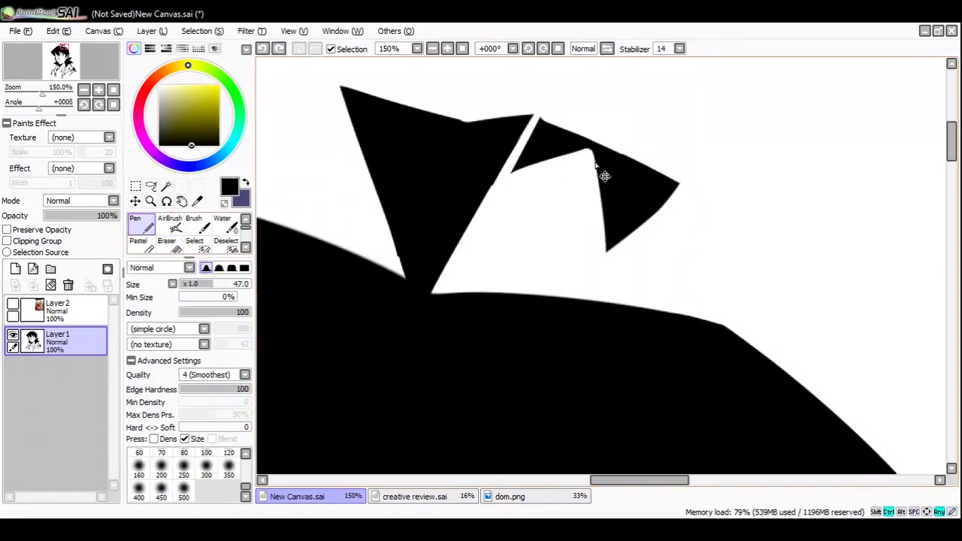
key("e")
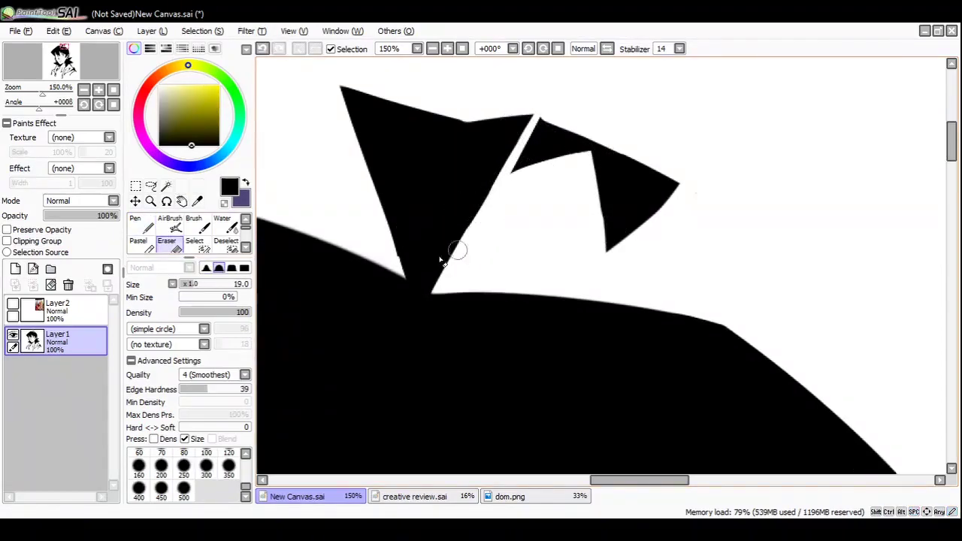
- Preserve Layer1's opacity and paint a red band across the black hair with the Pen
scroll(400, 268, "down", 5)
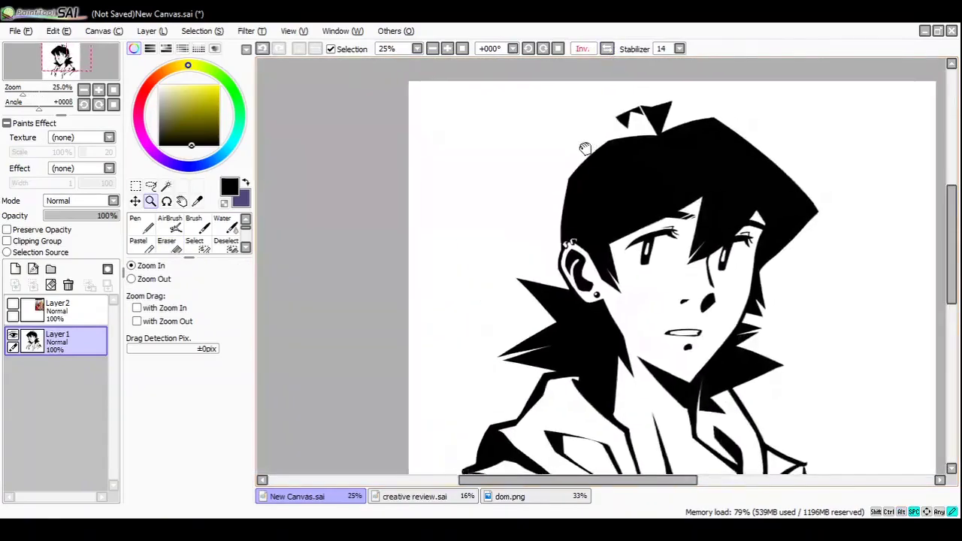
scroll(452, 154, "up", 1)
key("n")
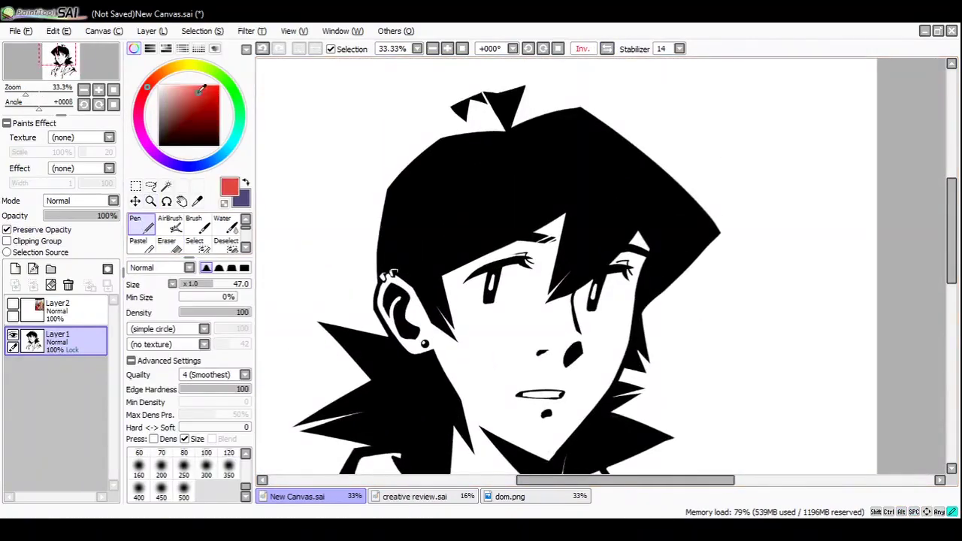
left_click_drag(385, 195, 650, 151)
mouse_move(364, 218)
left_mouse_down()
mouse_move(466, 213)
mouse_move(642, 180)
mouse_move(677, 161)
left_mouse_up()
- Refine the red band's upper and lower edges into clean angled lines with black and red Pen strokes
left_click(419, 234, "alt")
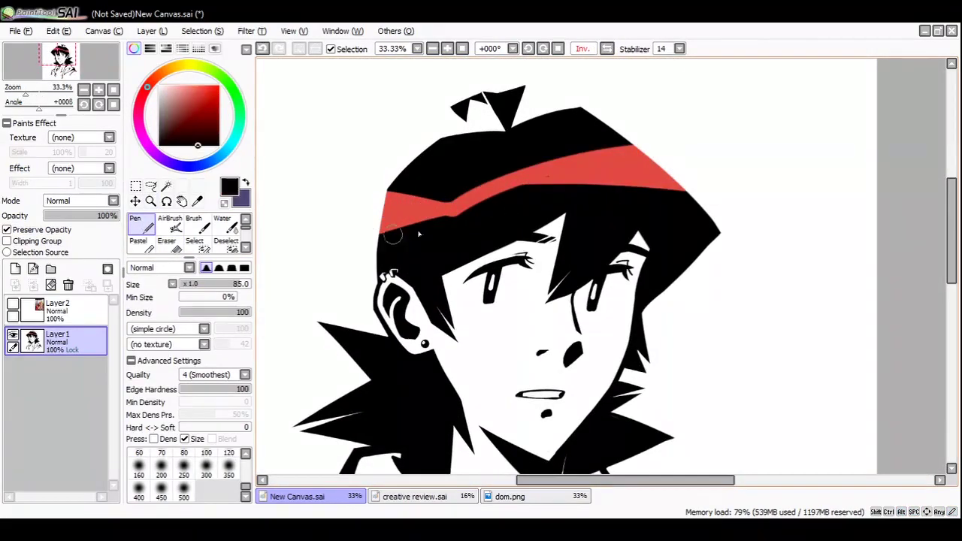
left_click_drag(453, 202, 535, 165)
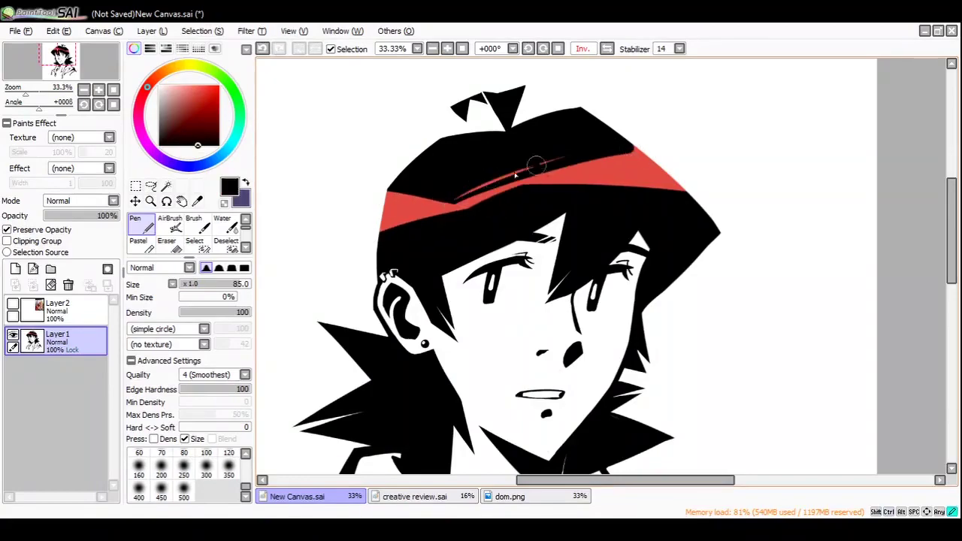
key("h")
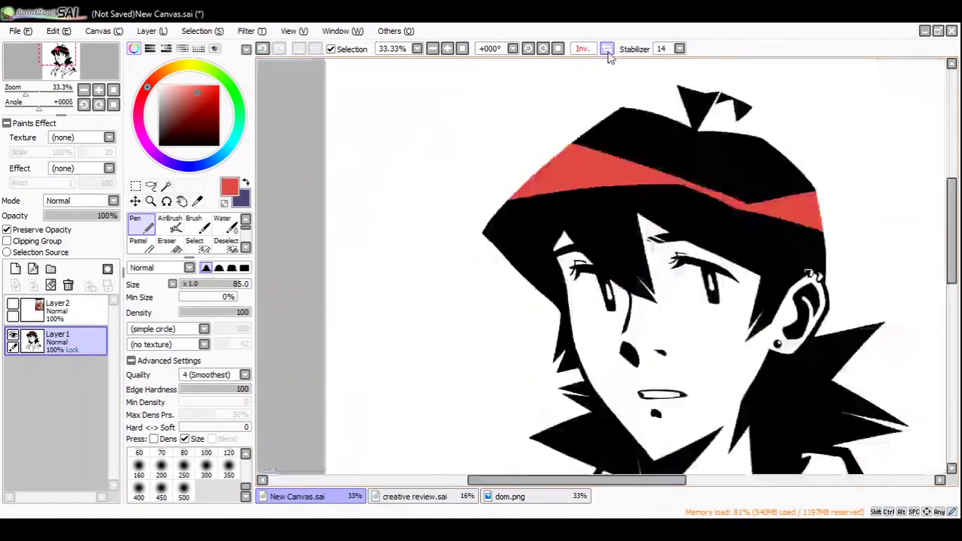
scroll(495, 209, "up", 3)
left_click(496, 208, "alt")
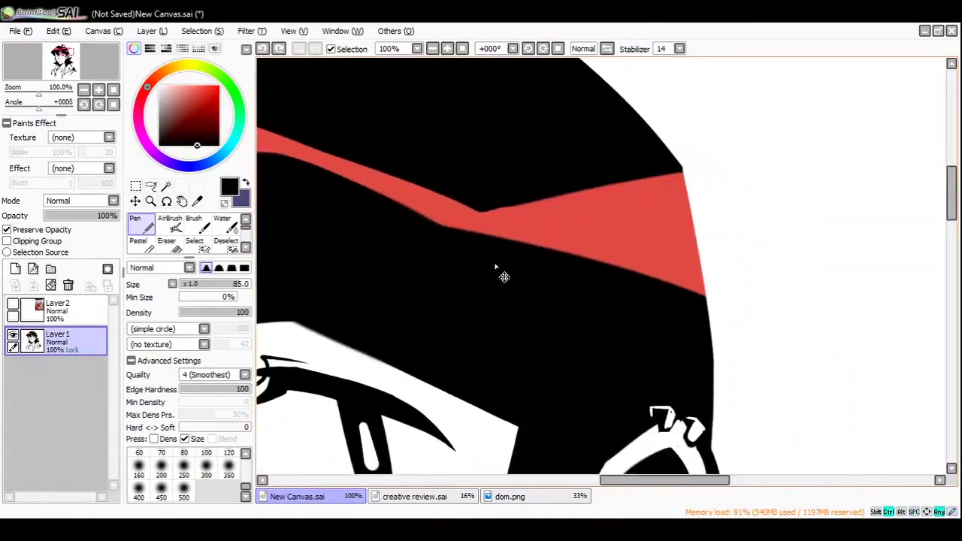
left_click(500, 272, "alt")
left_click_drag(515, 275, 360, 218)
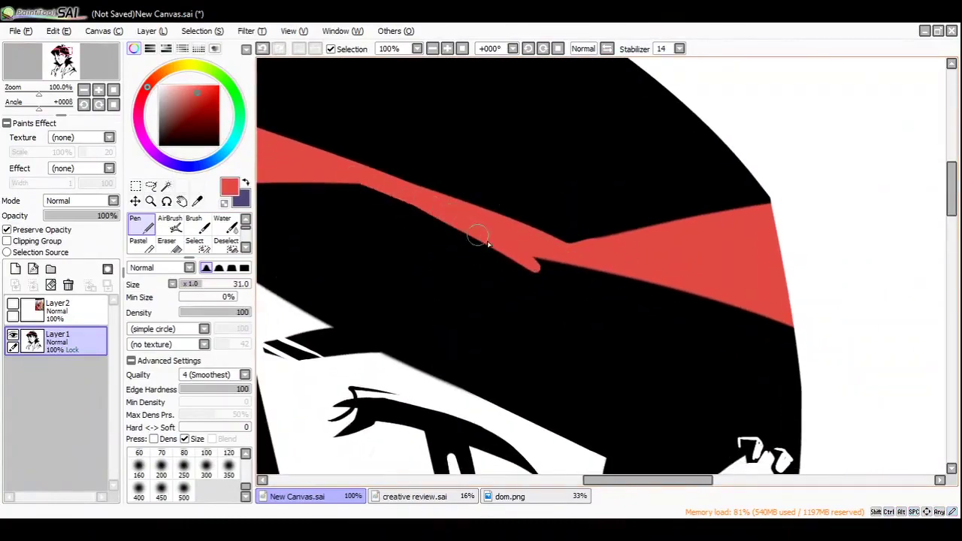
left_click_drag(486, 243, 433, 207)
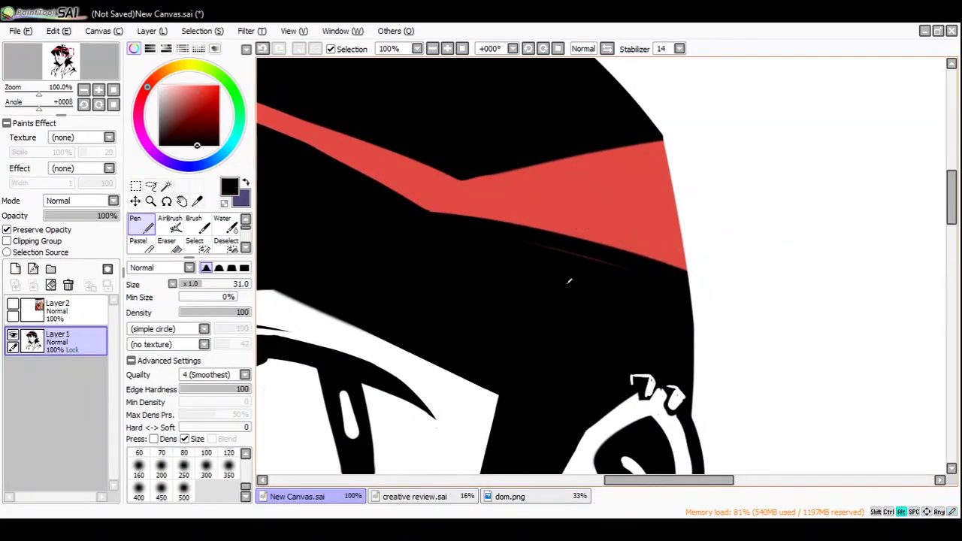
- Turn off Preserve Opacity, square off the lower ends of both irises and sharpen the nose shadow's lower tip
scroll(571, 255, "down", 3)
scroll(585, 222, "up", 1)
key("n")
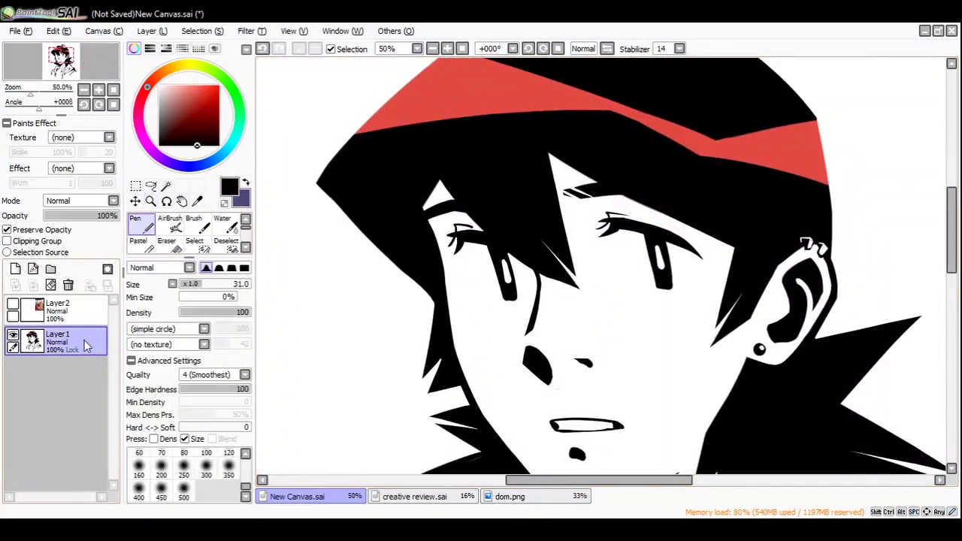
scroll(443, 310, "down", 2)
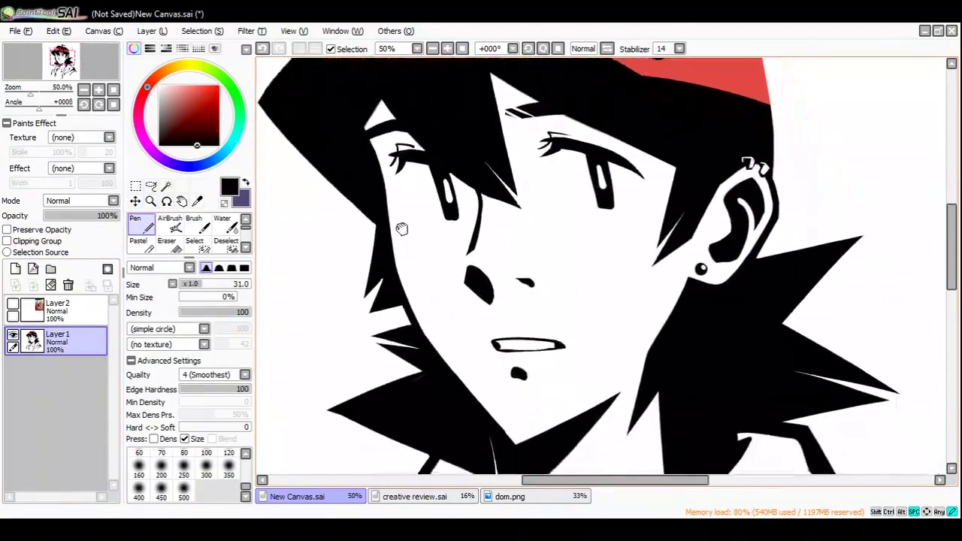
scroll(399, 226, "up", 2)
key("e")
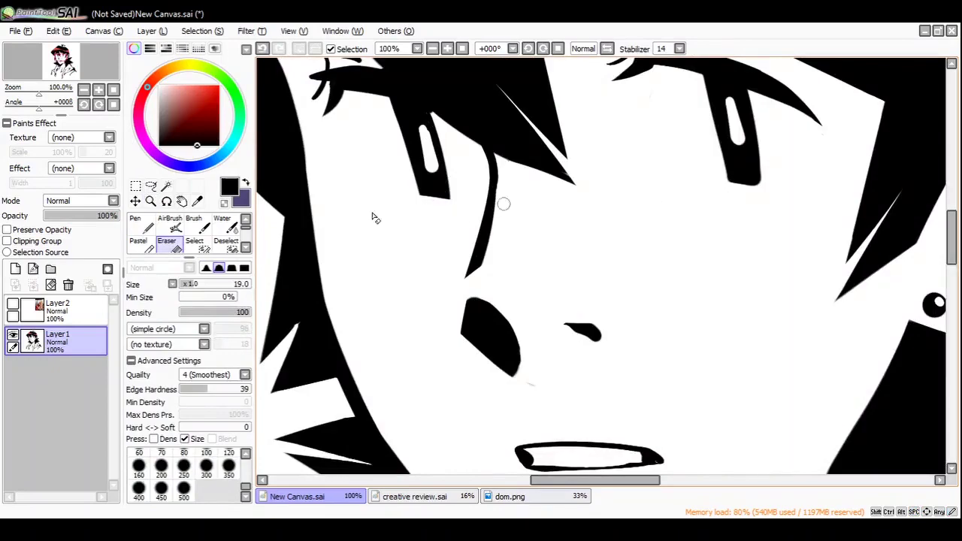
key("n")
left_click_drag(722, 178, 760, 192)
key("e")
- Trim the rounded nostril mark into a small sharp wedge with the Eraser at size 19
scroll(777, 197, "down", 3)
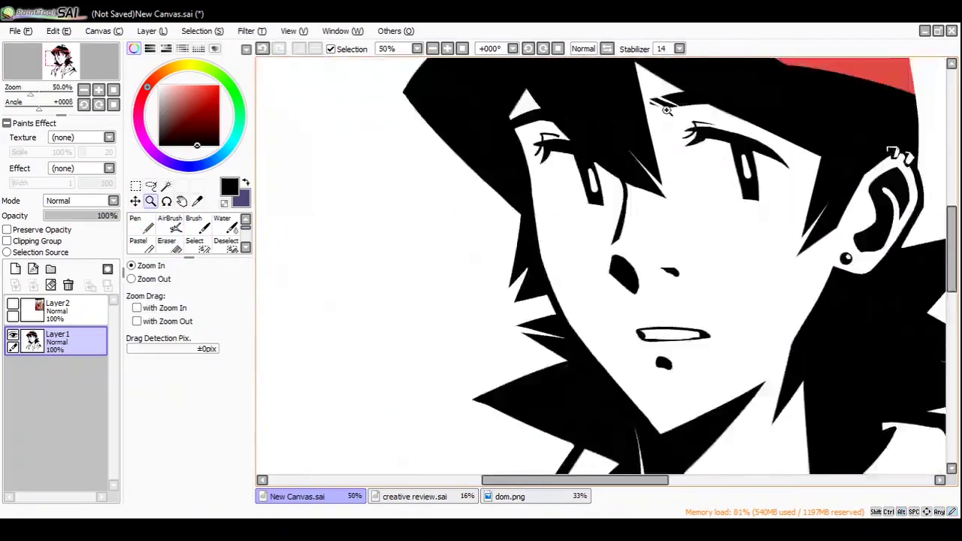
scroll(586, 314, "up", 5)
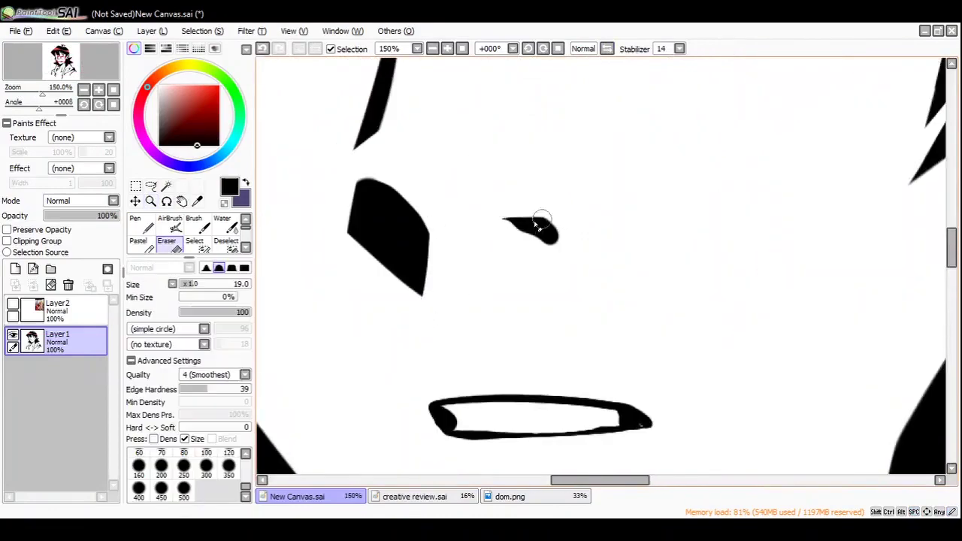
scroll(511, 228, "down", 2)
scroll(450, 230, "up", 1)
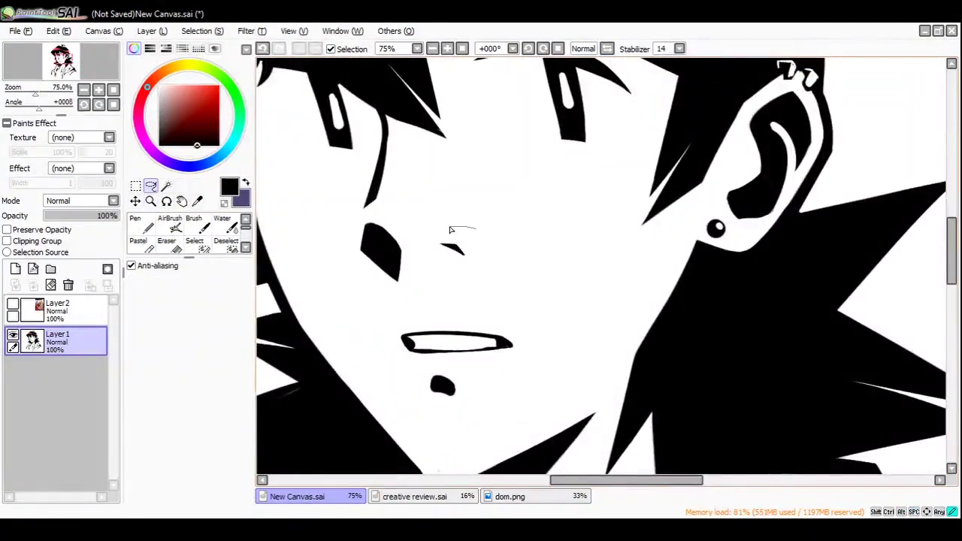
scroll(474, 260, "down", 2)
scroll(473, 345, "up", 2)
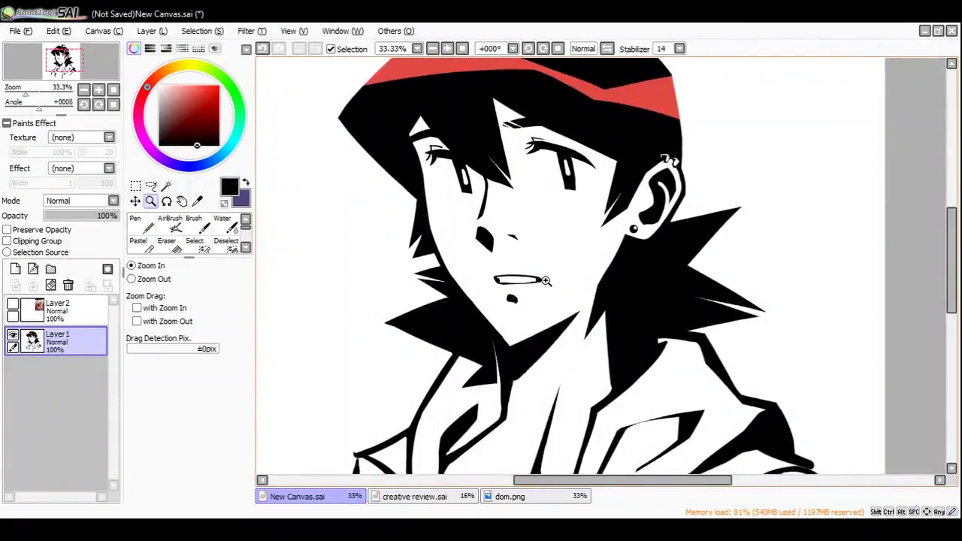
scroll(494, 380, "down", 2)
key("e")
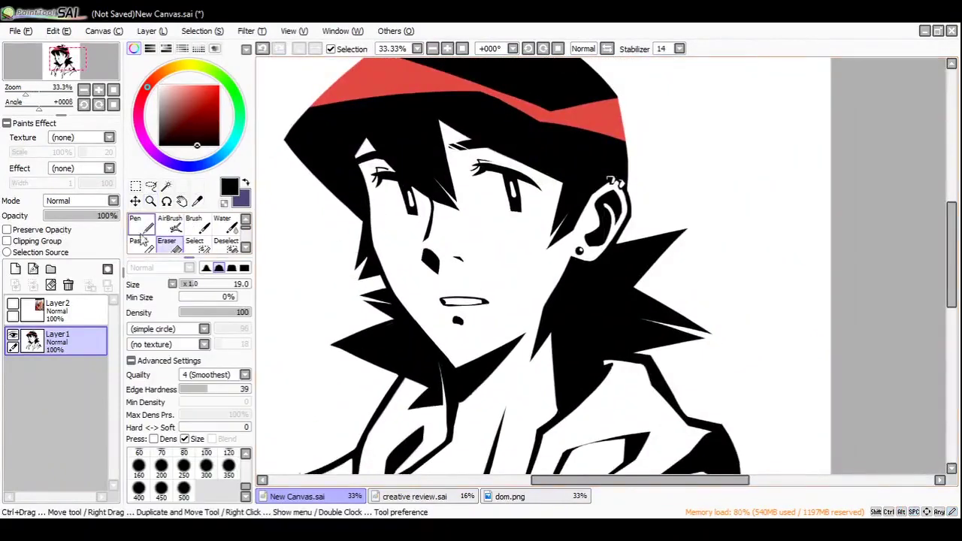
- Check the portrait mirrored and clean the chin shadow's edge along the neck with the Eraser at size 41
key("n")
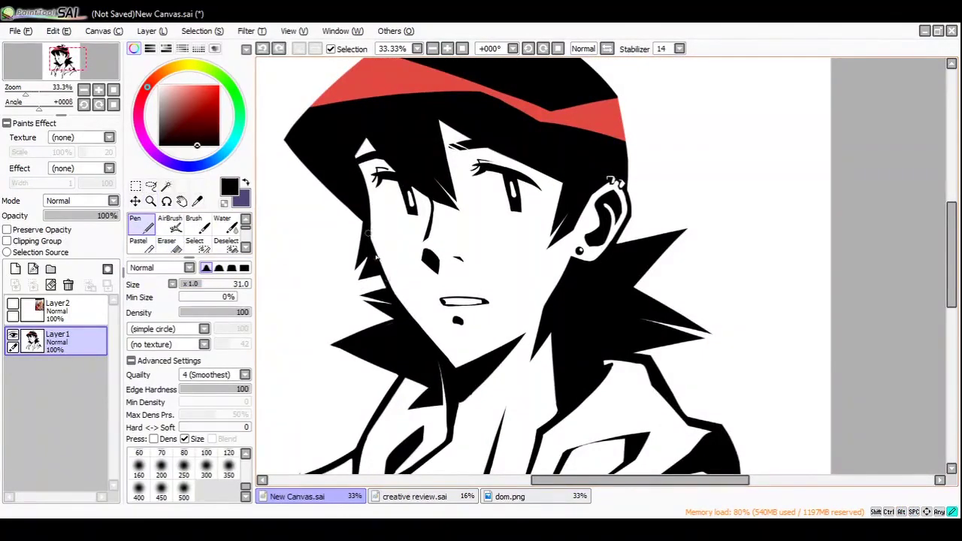
key("h")
key("e")
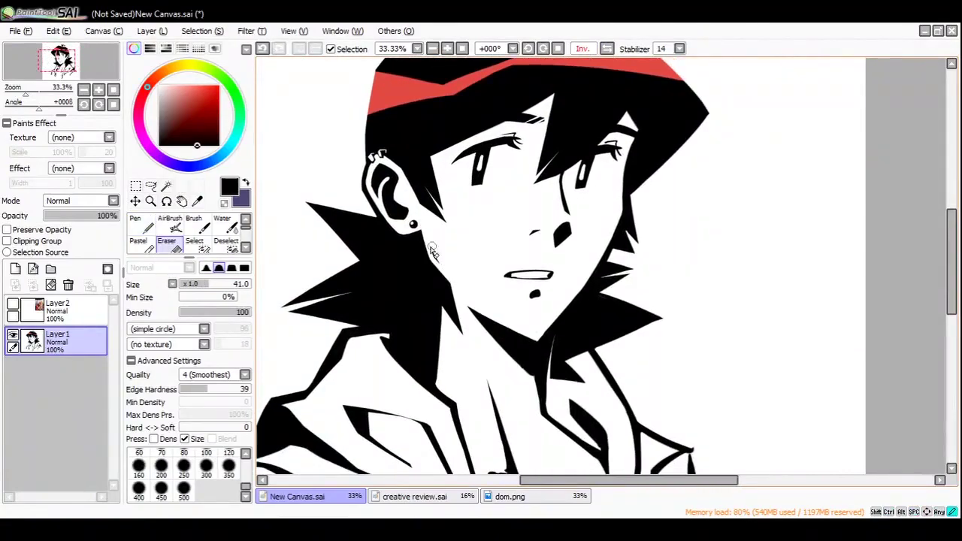
key("h")
left_click(593, 253, "ctrl")
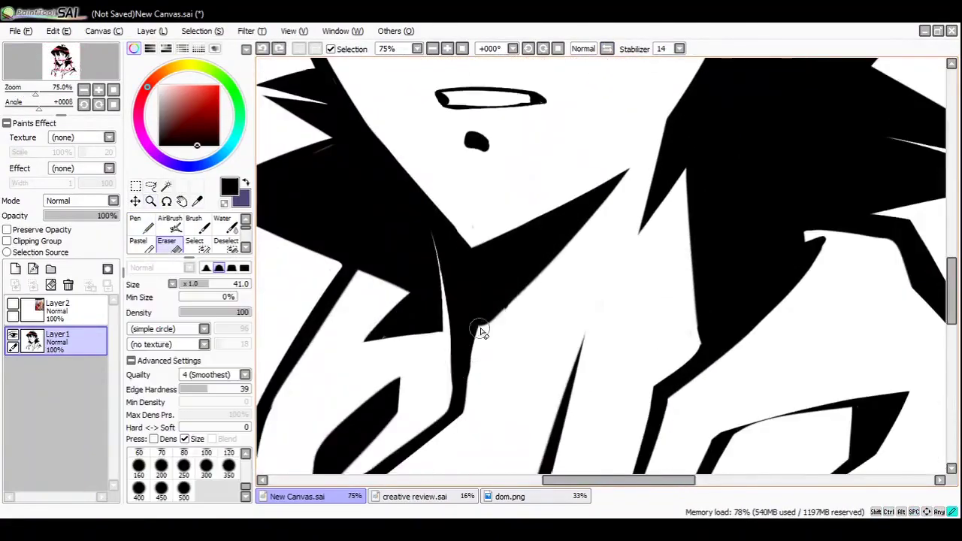
left_click(584, 273, "ctrl+alt")
left_click(519, 307, "ctrl+alt")
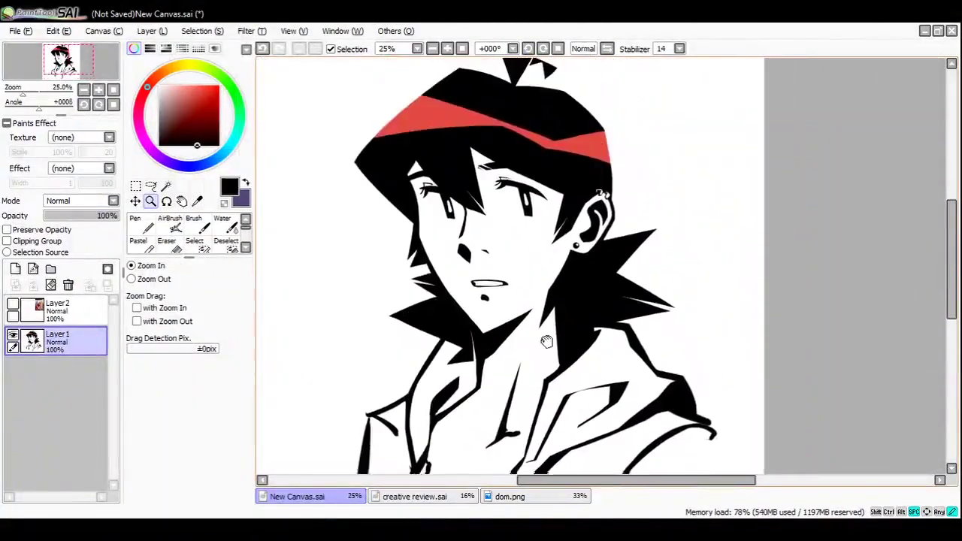
- Create a new layer beneath Layer1 and paint the narrower collar side muted blue-purple with the Pen at size 67
left_click(15, 268)
left_click(186, 165)
left_click(180, 126)
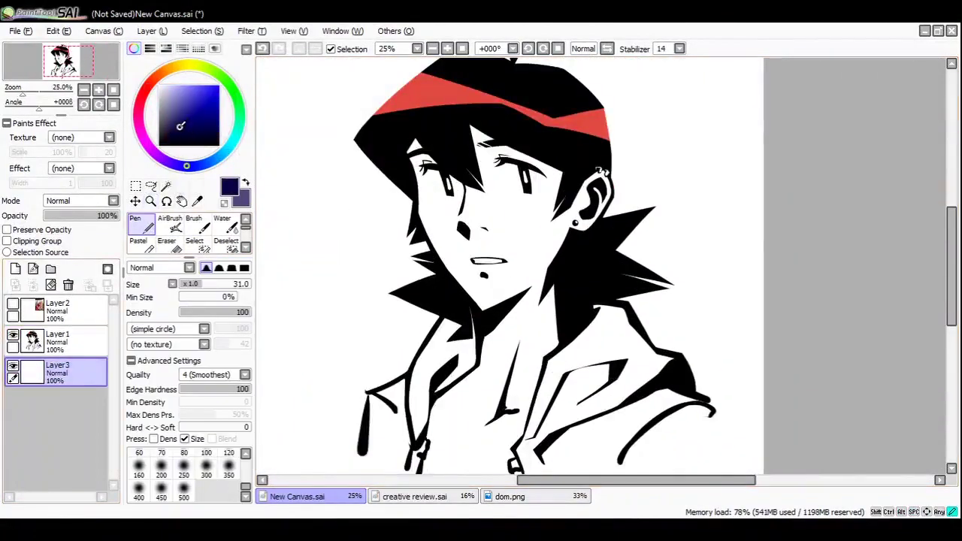
left_click_drag(194, 284, 218, 284)
left_click_drag(419, 334, 438, 292)
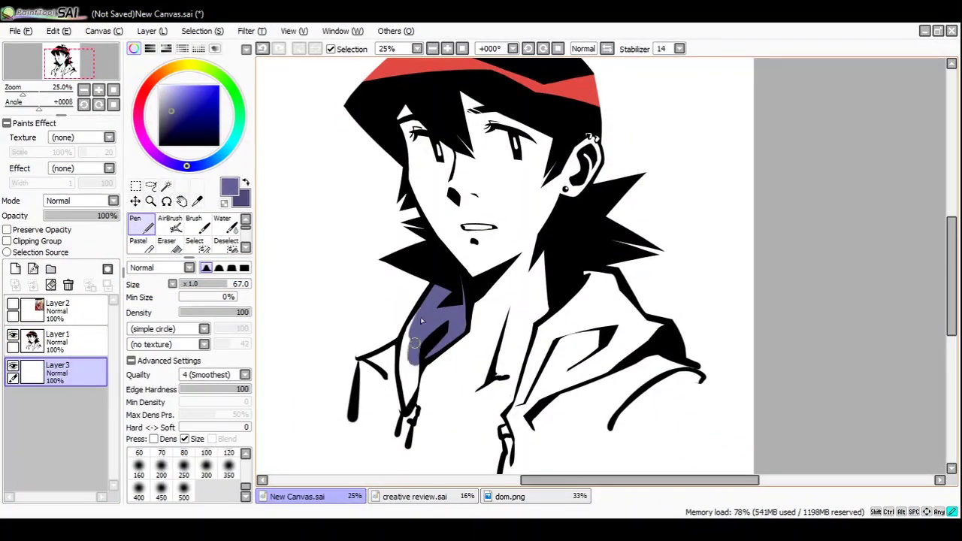
left_click_drag(406, 401, 413, 374)
- Paint both sleeves and the wide collar side with the same muted blue-purple
left_click_drag(364, 396, 379, 402)
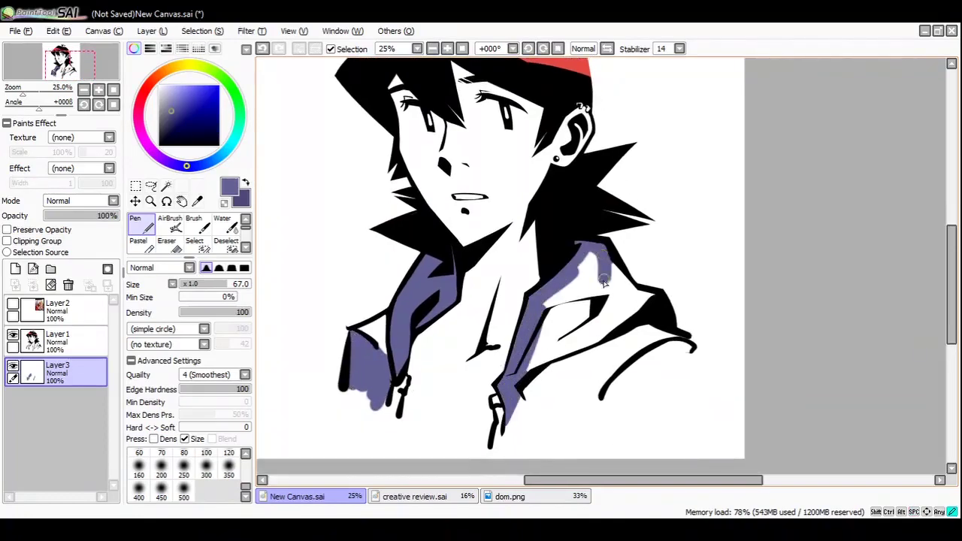
left_click_drag(603, 280, 541, 343)
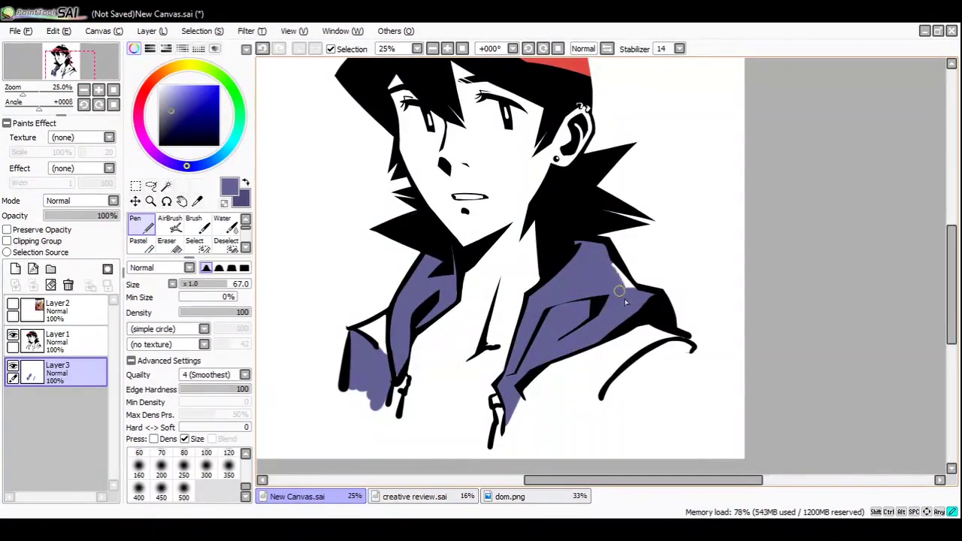
left_click_drag(664, 353, 631, 376)
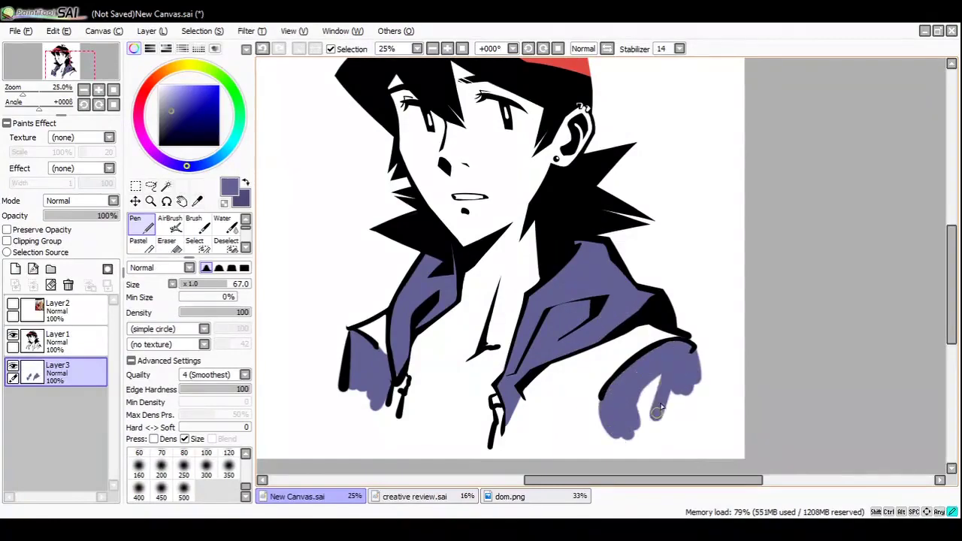
left_click_drag(660, 408, 683, 383)
- Shade the inner part of the narrow collar side and all of the wide collar side with dark purple
scroll(500, 269, "up", 2)
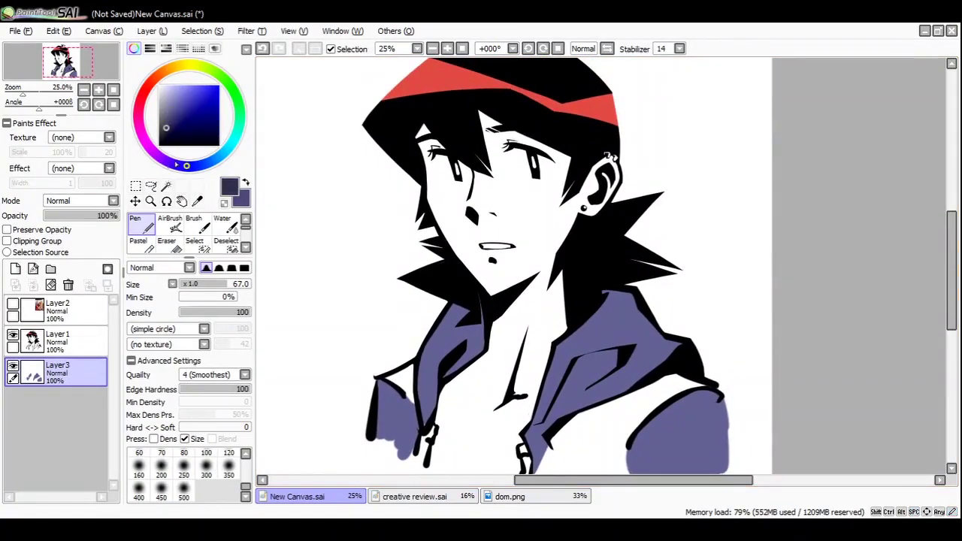
scroll(472, 299, "down", 2)
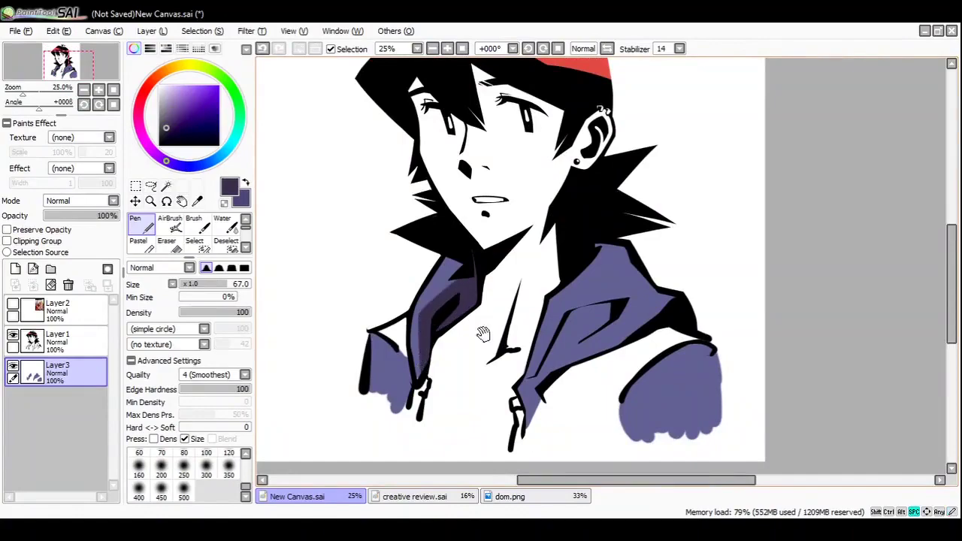
left_click_drag(482, 333, 468, 304)
left_click_drag(562, 262, 543, 308)
mouse_move(529, 361)
left_mouse_down()
mouse_move(627, 293)
mouse_move(594, 216)
mouse_move(632, 278)
left_mouse_up()
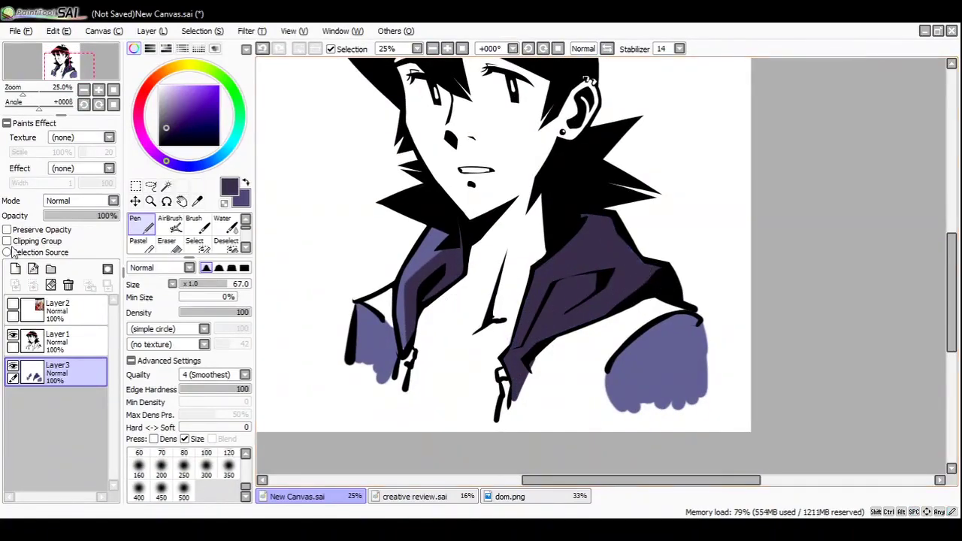
- Preserve Layer3's opacity and paint both sleeves dark purple with the Pen at size 100
left_click(6, 229)
key("bracketright")
key("bracketright")
key("bracketright")
mouse_move(653, 330)
left_mouse_down()
mouse_move(616, 404)
mouse_move(639, 403)
left_mouse_up()
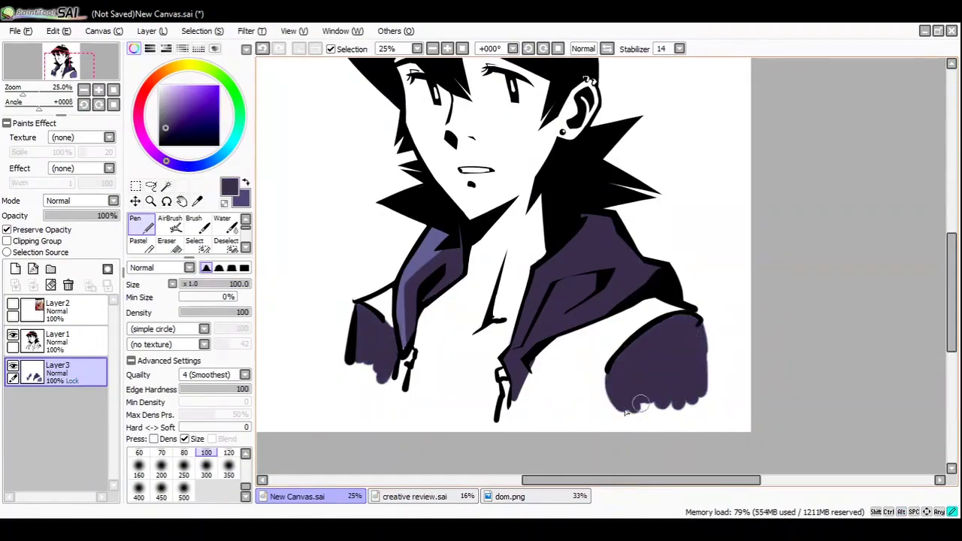
- Paint light blue highlights along the outer edges of both collar sides and the narrow sleeve
scroll(526, 263, "up", 3)
scroll(525, 263, "down", 1)
mouse_move(454, 267)
left_mouse_down()
mouse_move(421, 308)
mouse_move(423, 336)
mouse_move(364, 396)
left_mouse_up()
scroll(411, 366, "up", 1)
left_click(406, 302, "alt")
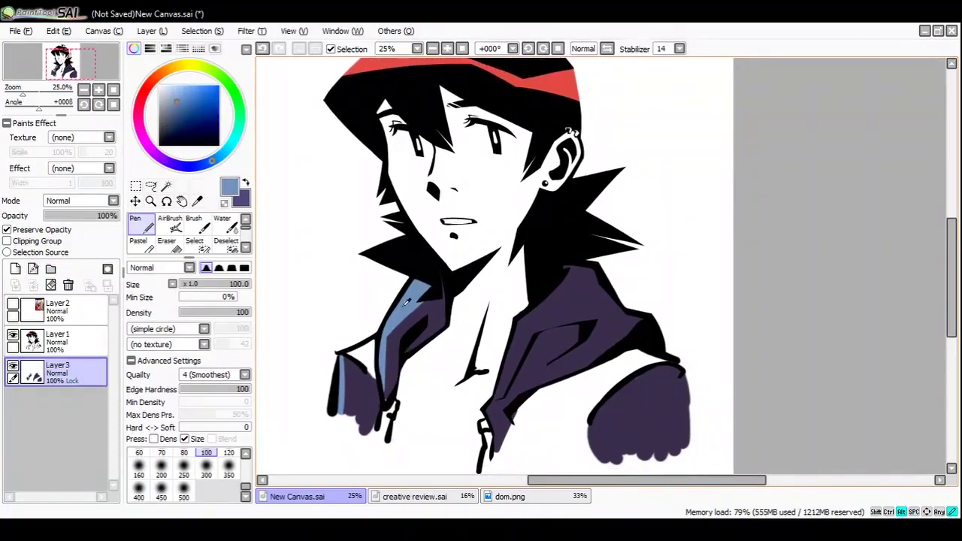
left_click(626, 324, "alt")
key("h")
left_click(561, 270, "ctrl")
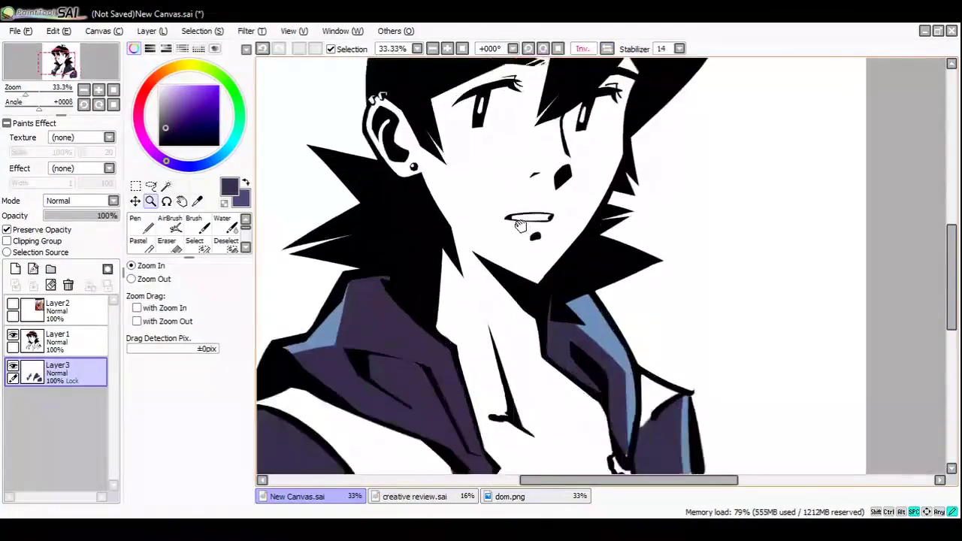
- Turn off Preserve Opacity and fill the face and ear with a muted reddish-brown skin tone
left_click(142, 122)
left_click(169, 113)
scroll(440, 215, "up", 1)
left_click_drag(440, 215, 519, 247)
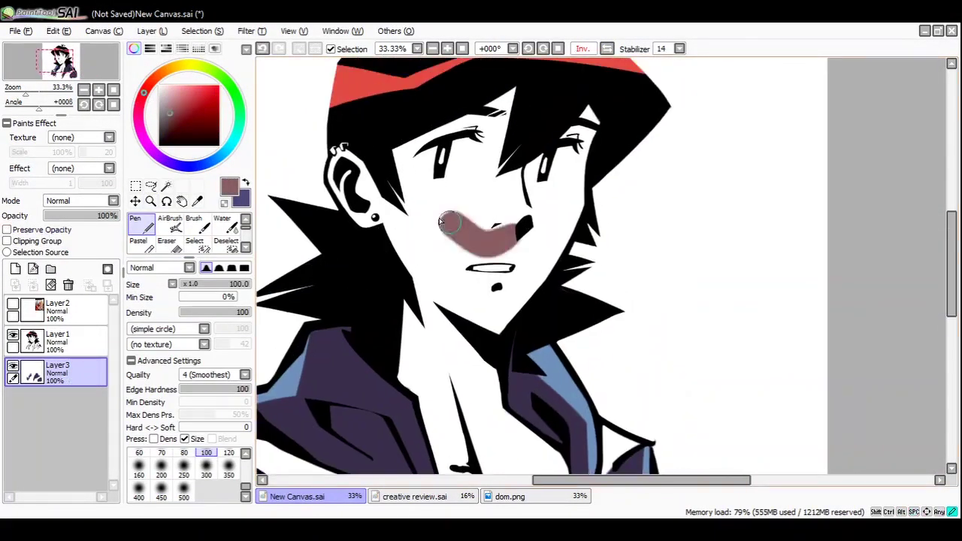
key("ctrl+z")
mouse_move(443, 282)
left_mouse_down()
mouse_move(361, 174)
mouse_move(421, 150)
mouse_move(496, 98)
mouse_move(571, 218)
mouse_move(439, 323)
mouse_move(511, 308)
left_mouse_up()
scroll(511, 308, "down", 1)
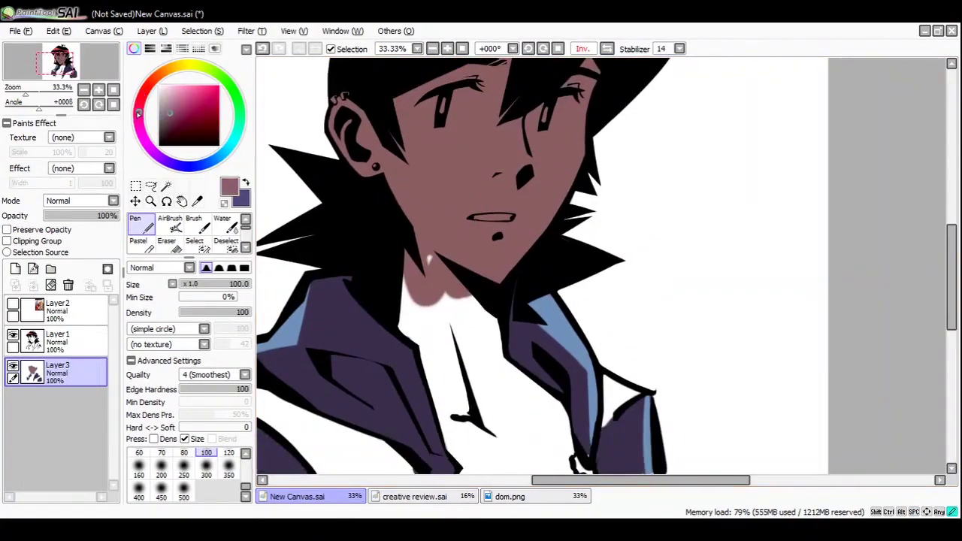
left_click_drag(398, 226, 420, 135)
left_click_drag(376, 166, 338, 98)
left_click_drag(334, 135, 450, 113)
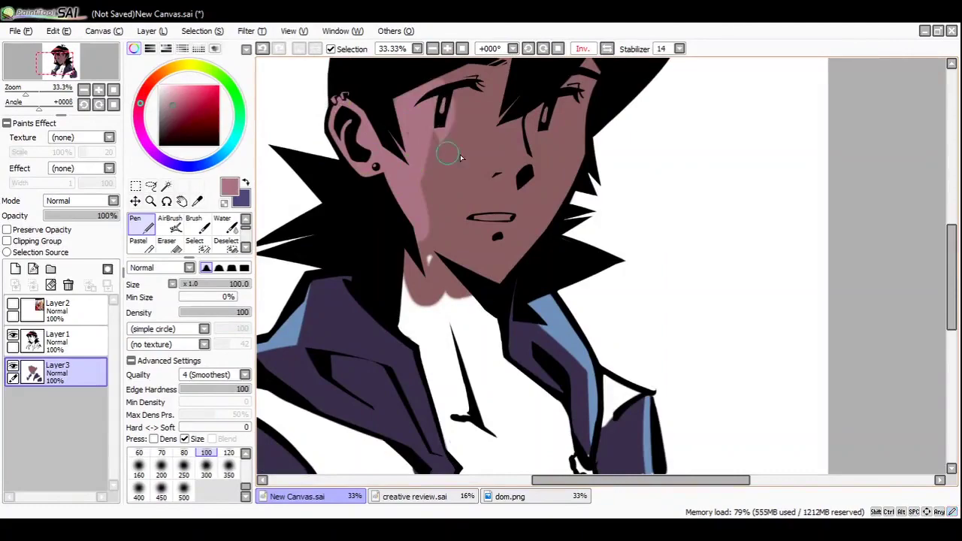
scroll(451, 150, "up", 1)
left_click_drag(421, 225, 465, 177)
key("ctrl+z")
key("ctrl+z")
key("ctrl+z")
- Fill the neck and open chest with the same reddish-brown skin tone
left_click(414, 253, "alt")
mouse_move(386, 212)
left_mouse_down()
mouse_move(383, 345)
mouse_move(375, 315)
mouse_move(430, 322)
mouse_move(441, 248)
left_mouse_up()
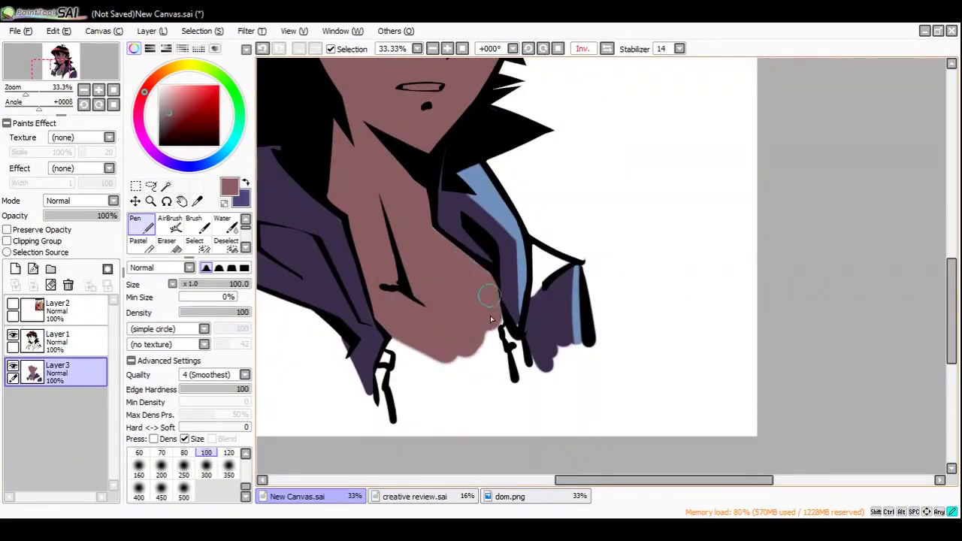
key("h")
- Paint light peach highlights along the far cheek and jaw edge and beside the nose bridge
scroll(503, 263, "up", 5)
left_click(188, 109)
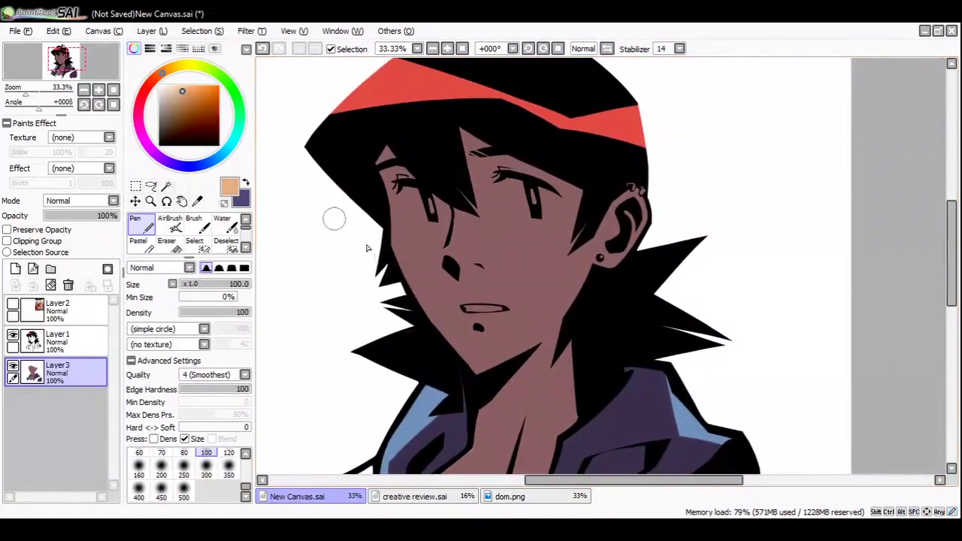
left_click_drag(396, 231, 442, 340)
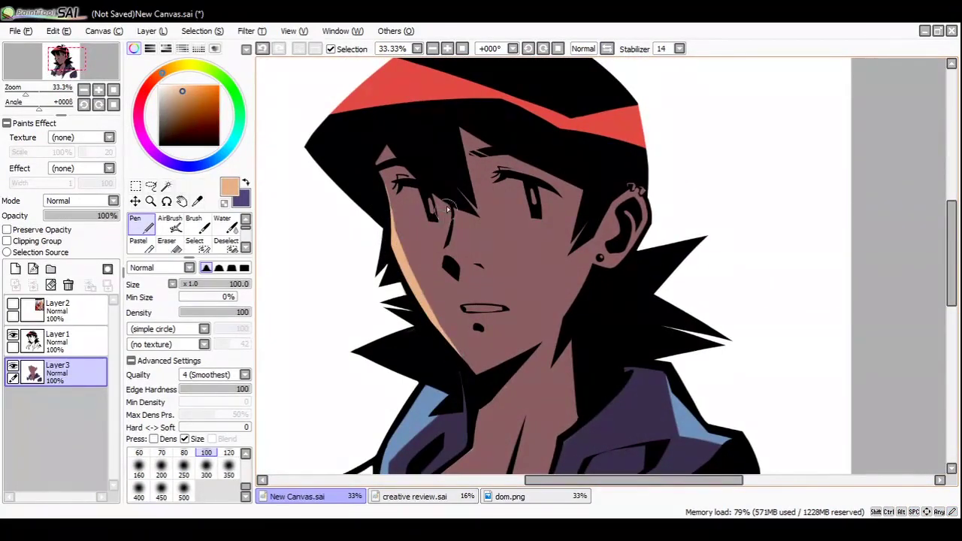
left_click(432, 249, "alt")
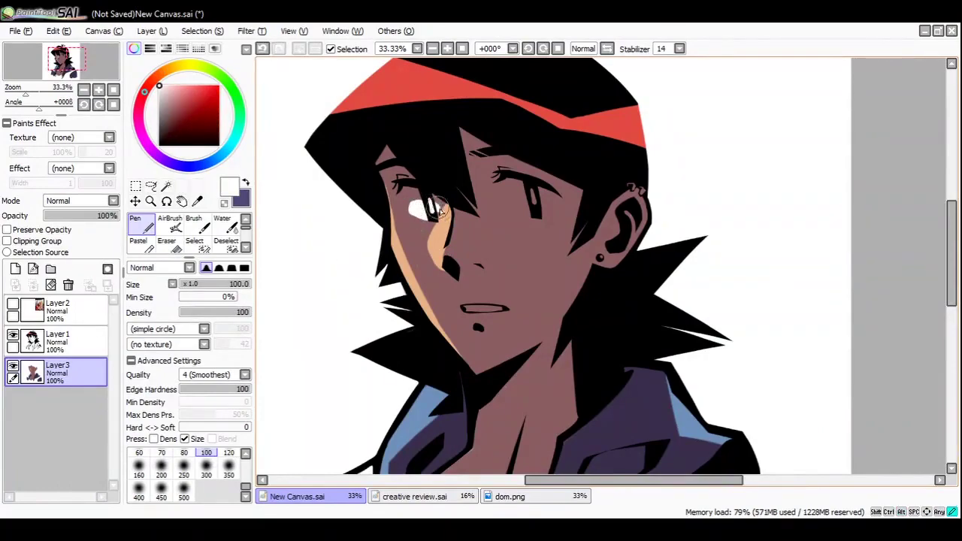
- Sharpen the nose highlight into an angled shape and add white iris slits with a small white dot in the far eye
key("h")
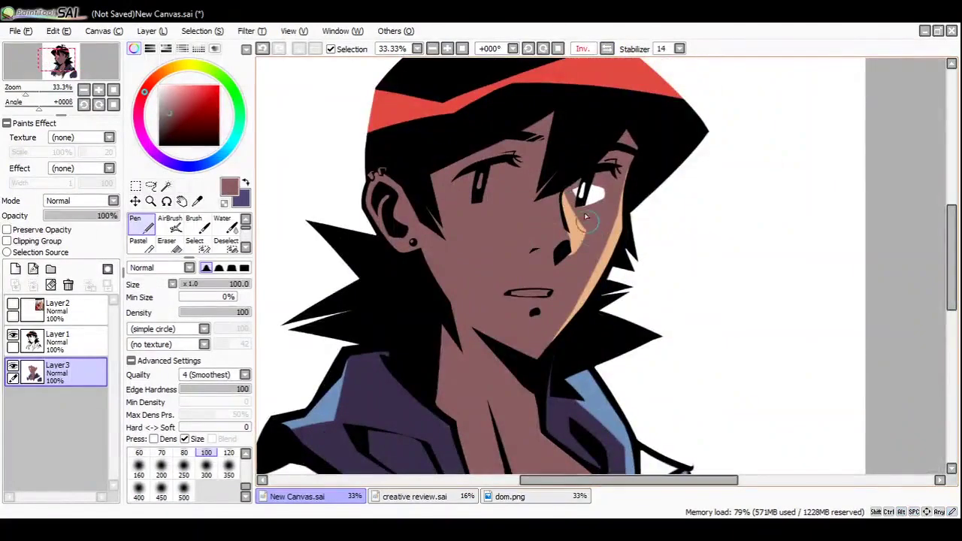
left_click(569, 244, "alt")
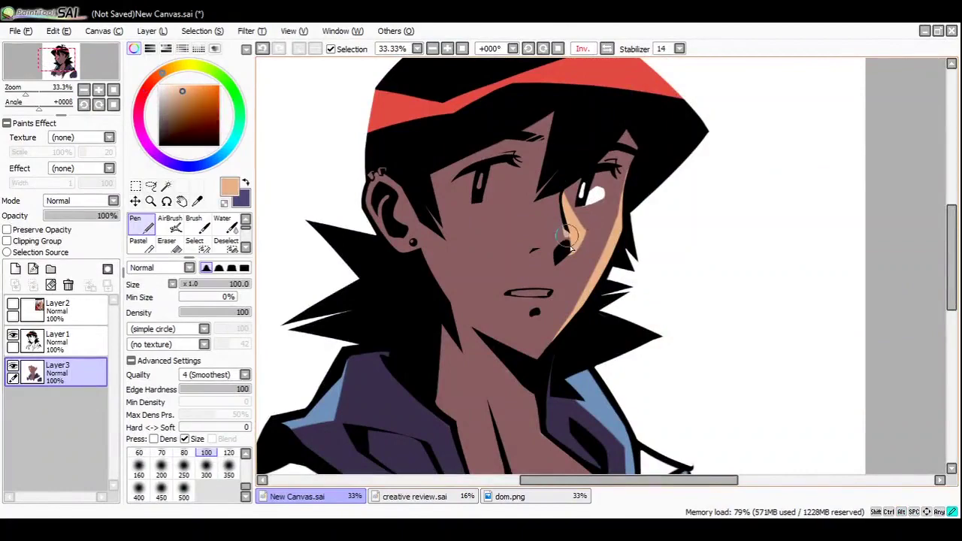
key("h")
left_click(471, 223, "alt")
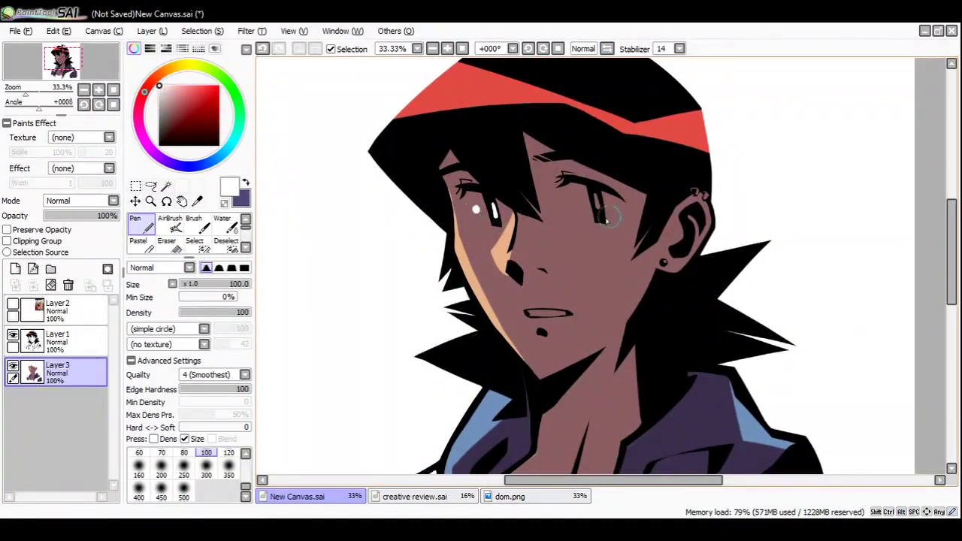
left_click_drag(607, 220, 517, 214)
- Paint skin tone over the upper cheek highlight, leaving an angled peach strip along the lower jaw
left_click(403, 279, "alt")
left_click(373, 267, "alt")
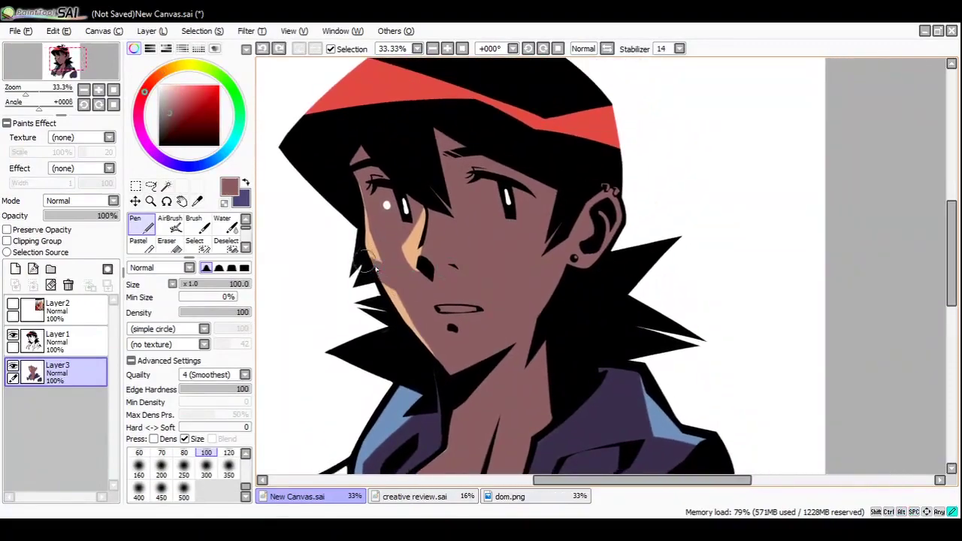
left_click(368, 224, "alt")
left_click(372, 225, "alt")
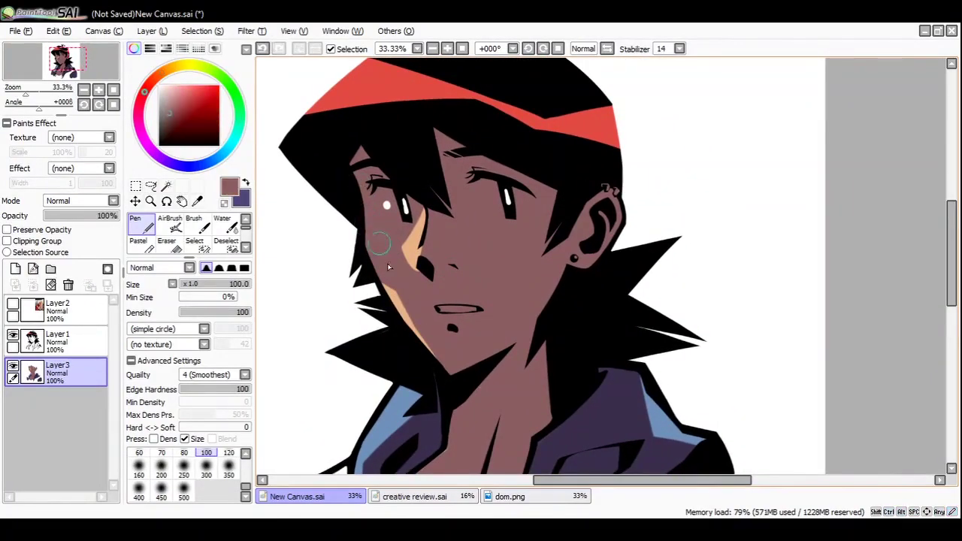
left_click_drag(421, 347, 408, 314)
- Paint a thin peach highlight along the ear's outer rim
left_click(607, 49)
left_click_drag(555, 248, 558, 323)
left_click(379, 215, "alt")
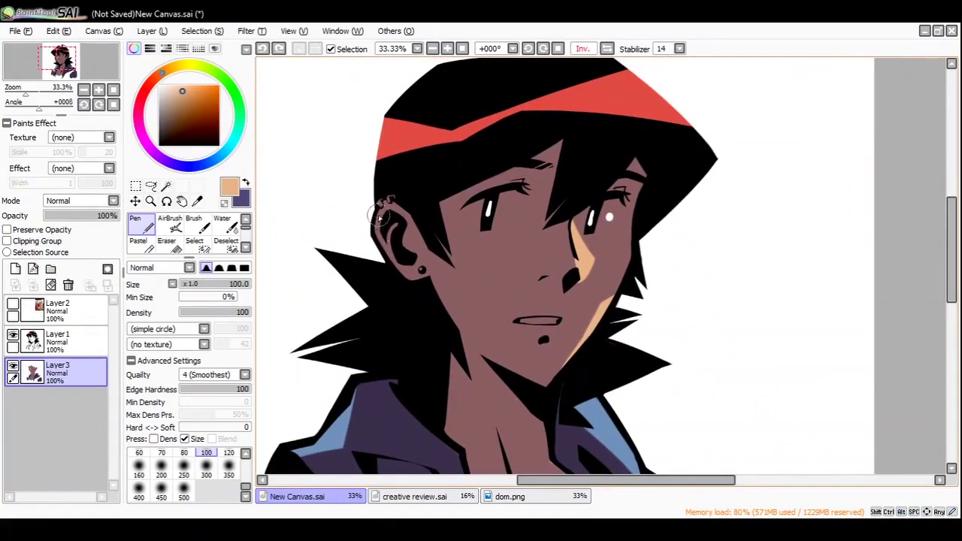
key("ctrl+minus")
key("h")
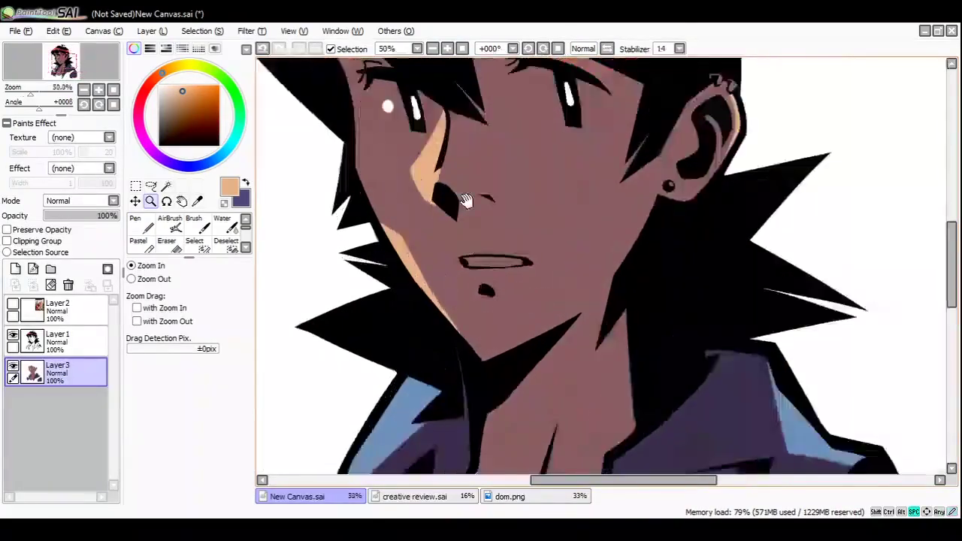
key("n")
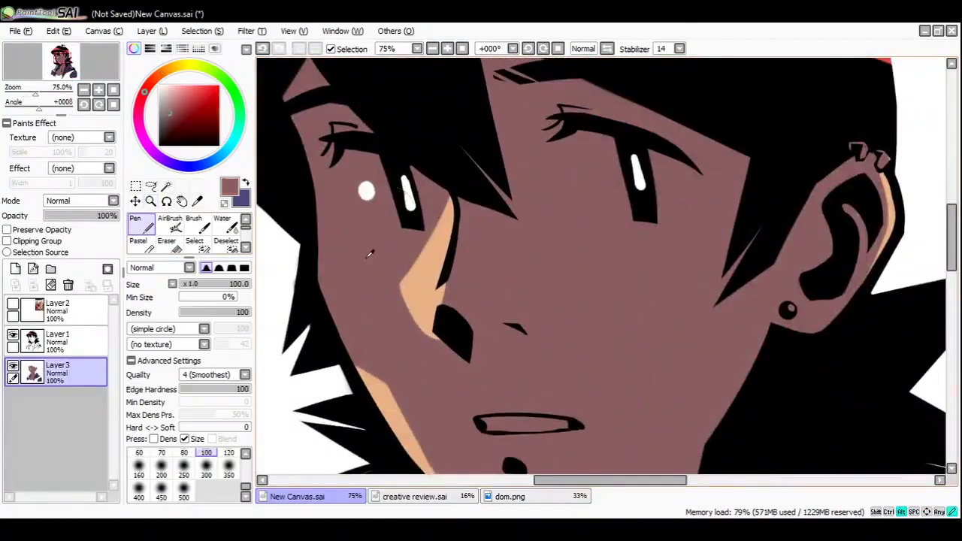
- Preserve opacity on the line art layer and paint the lower half of both irises periwinkle blue
left_click(56, 342)
left_click(7, 229)
left_click(194, 165)
left_click_drag(395, 197, 408, 204)
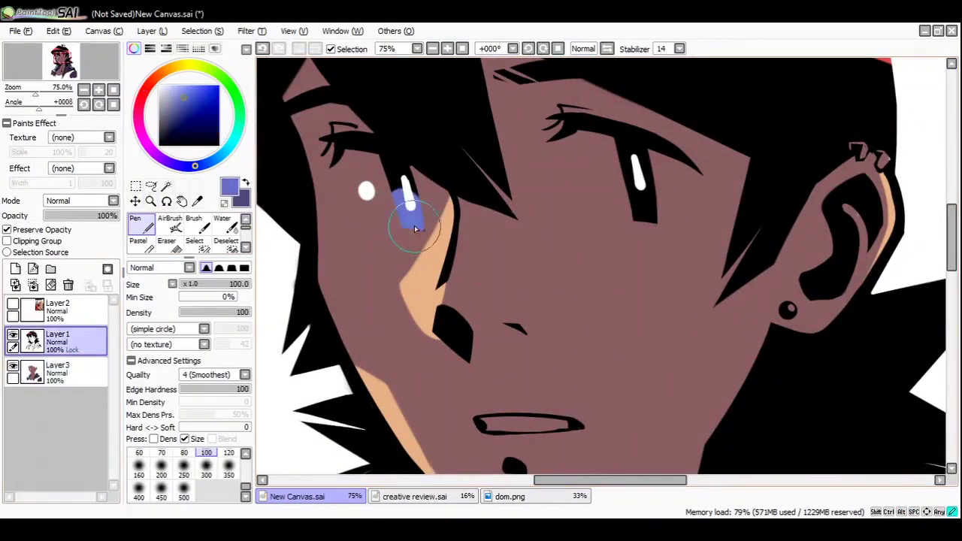
left_click_drag(635, 184, 640, 208)
key("ctrl+minus")
key("ctrl+minus")
- Paint skin tone over the peach strip along the lower jaw on the color layer
left_click(474, 219)
key("n")
left_click(56, 372)
left_click(446, 349, "alt")
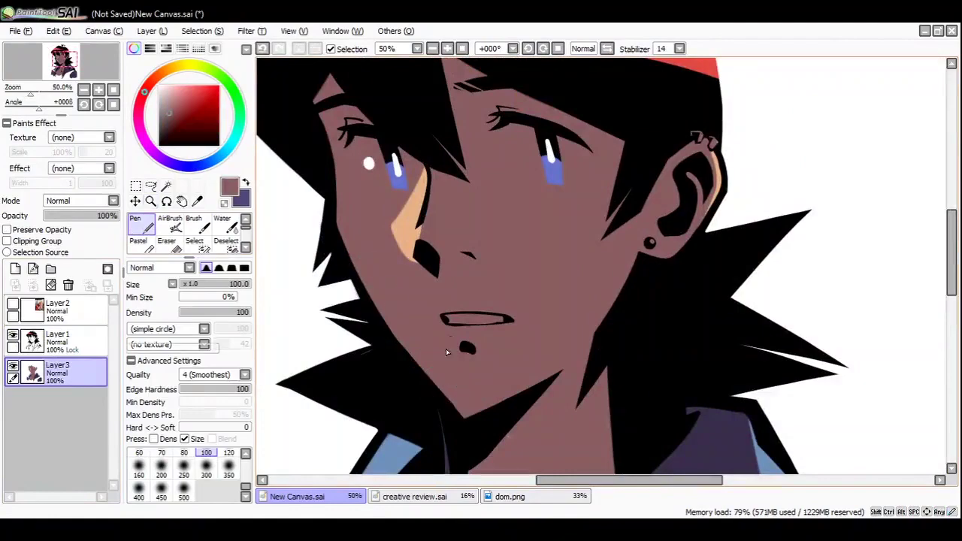
key("ctrl+minus")
left_click_drag(451, 203, 477, 289)
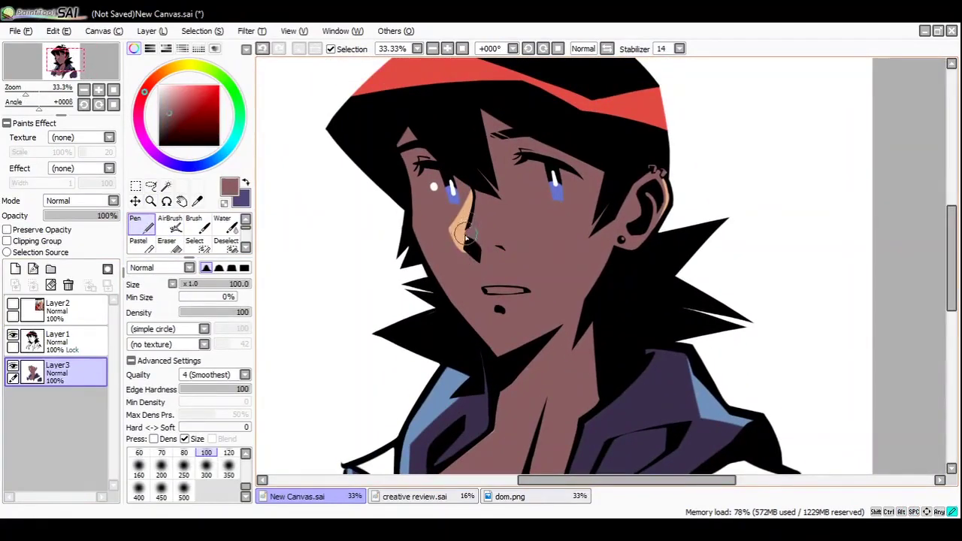
- Reshape the lower end of the peach nose highlight into a thin tapered tip, working in a mirrored view
key("ctrl+plus")
key("ctrl+plus")
key("h")
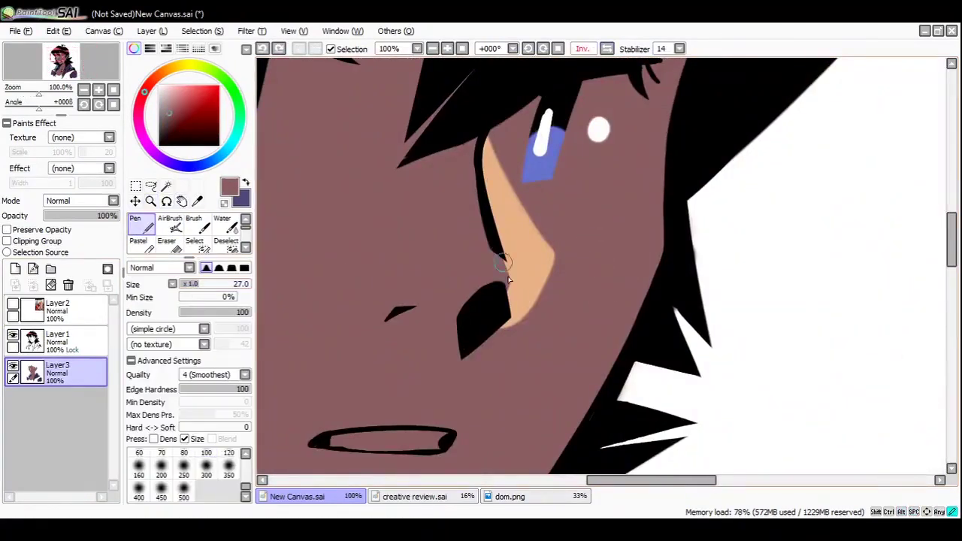
left_click(532, 290, "alt")
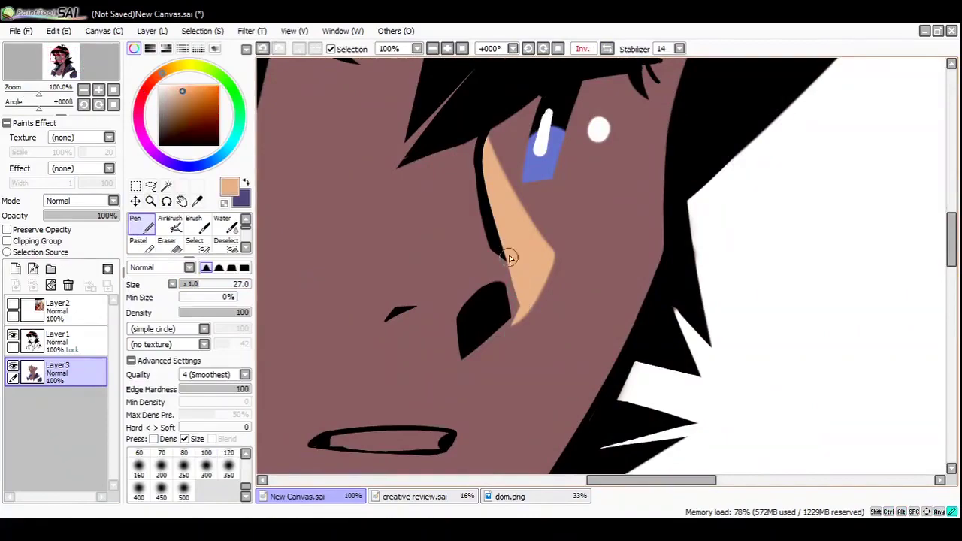
key("h")
key("ctrl+minus")
key("ctrl+minus")
key("ctrl+plus")
- Paint a long peach highlight down the far side of the face from beside the eye to the lower jaw
left_click(415, 188, "alt")
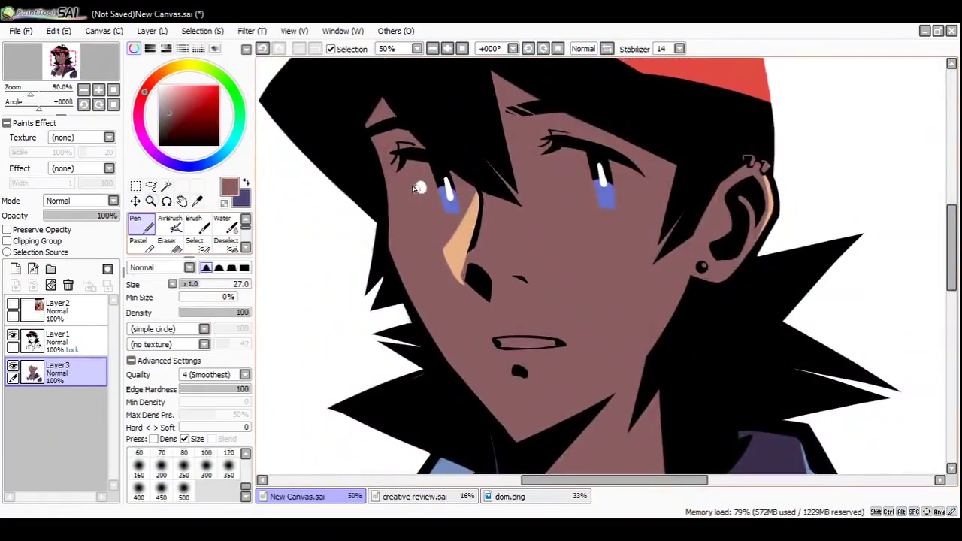
key("ctrl+plus")
key("ctrl+minus")
key("ctrl+minus")
key("ctrl+plus")
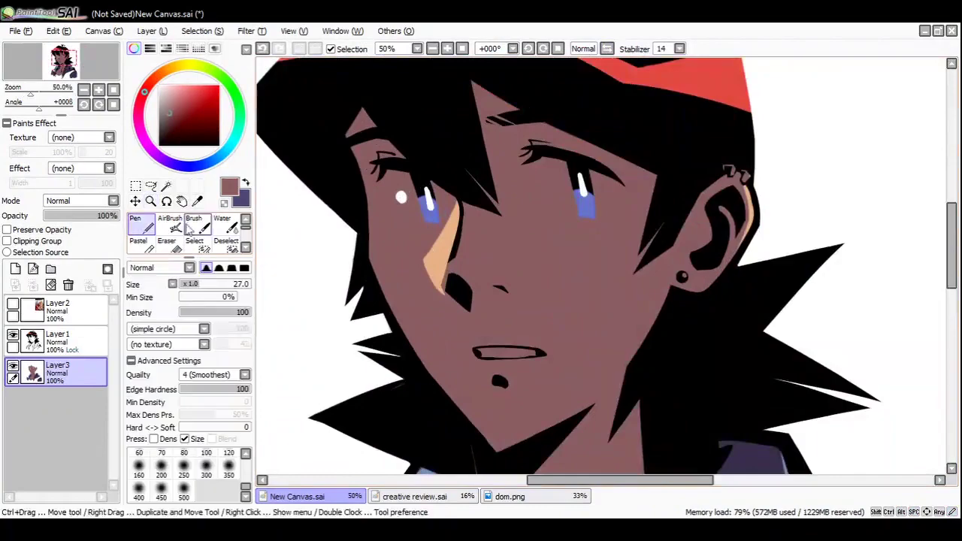
left_click(439, 252, "alt")
left_click_drag(581, 240, 539, 242)
key("ctrl+minus")
key("ctrl+plus")
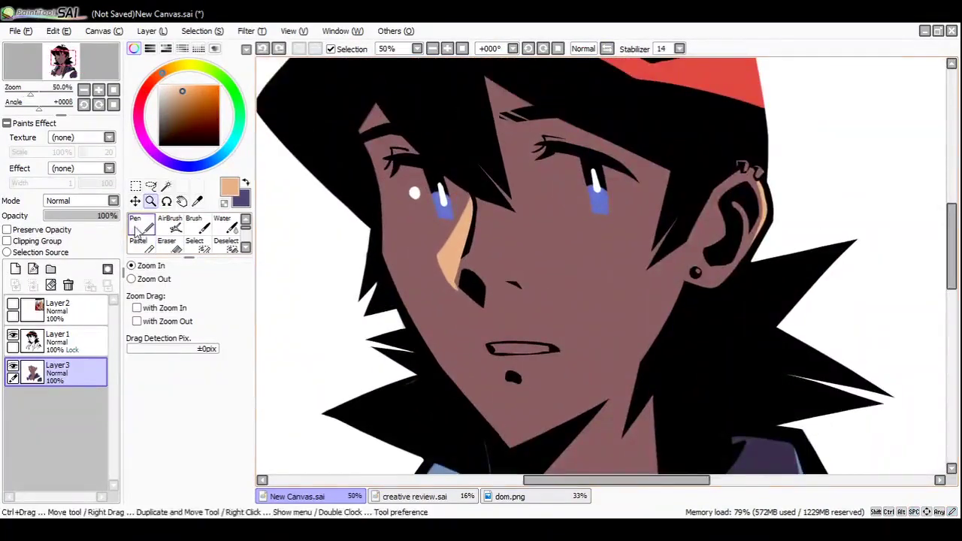
key("ctrl+z")
key("bracketright")
left_click(398, 244, "alt")
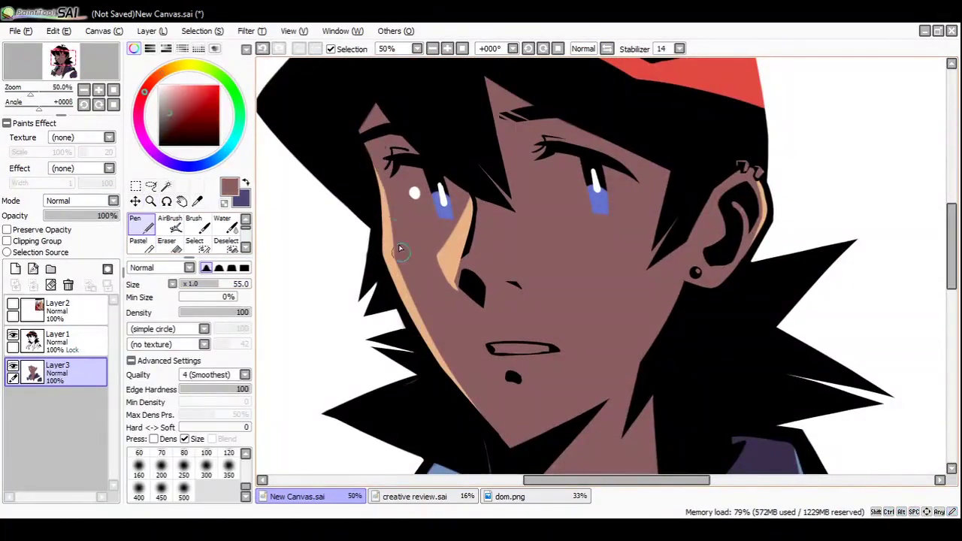
- Cover the white dot beside the far eye with skin tone and add a small peach highlight beneath the lower lip
left_click(400, 256, "alt")
left_click_drag(505, 359, 468, 299)
key("ctrl+minus")
key("ctrl+minus")
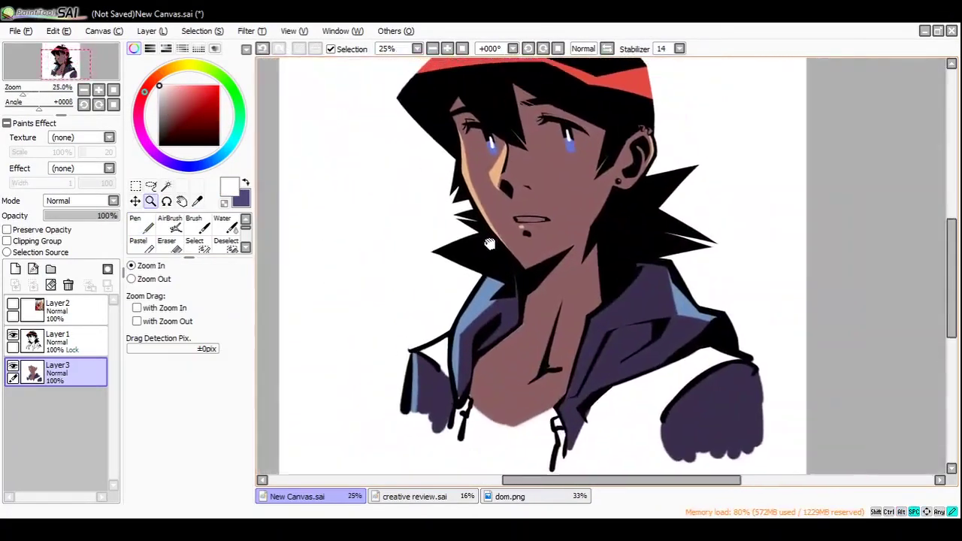
left_click_drag(488, 243, 421, 308)
key("ctrl+plus")
key("n")
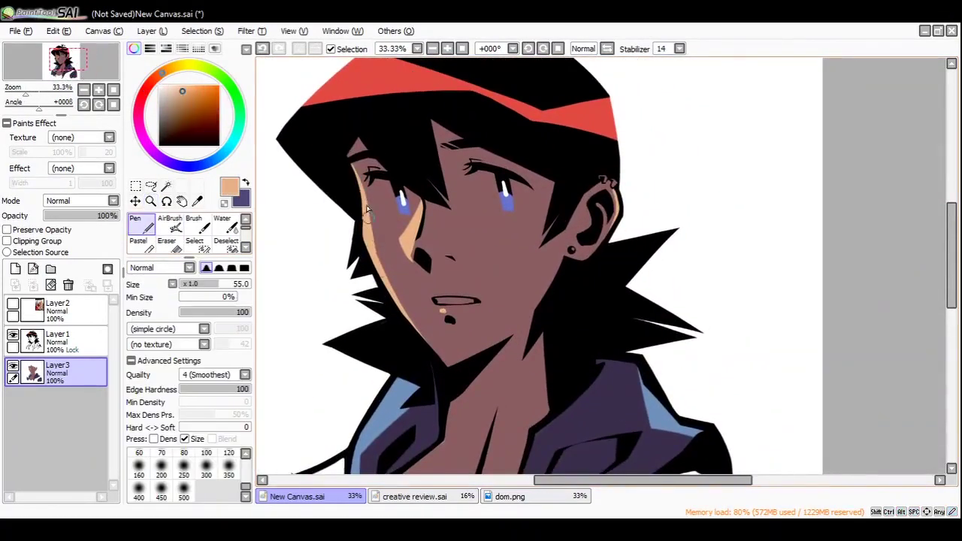
- Trim the upper cheek highlight and the outer edge of the nose highlight with skin tone
left_click(364, 199, "alt")
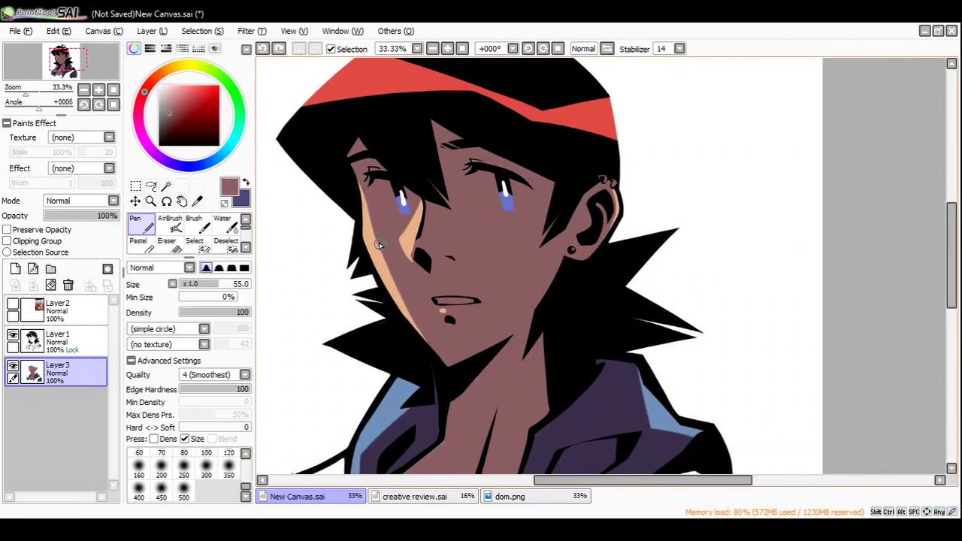
left_click_drag(378, 244, 350, 179)
left_click(464, 177, "ctrl")
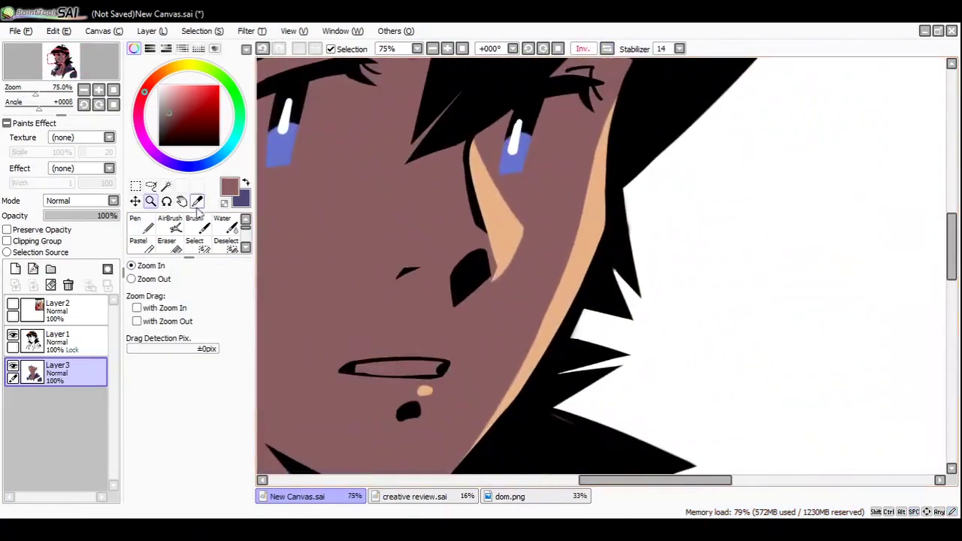
scroll(557, 272, "up", 1)
left_click_drag(484, 184, 517, 257)
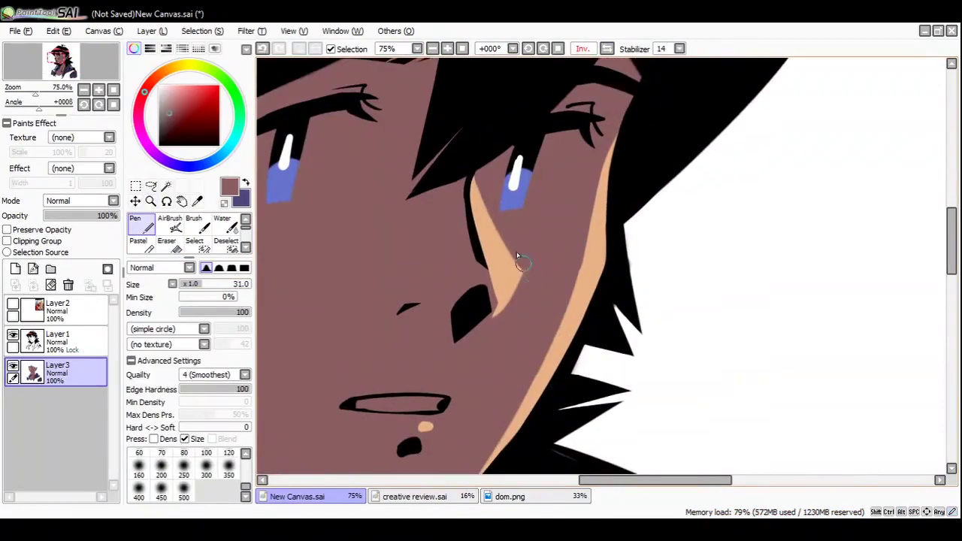
left_click(518, 290, "ctrl+alt")
scroll(380, 146, "down", 3)
- Thin the peach highlight along the ear's outer rim with skin tone
left_click(508, 177, "ctrl")
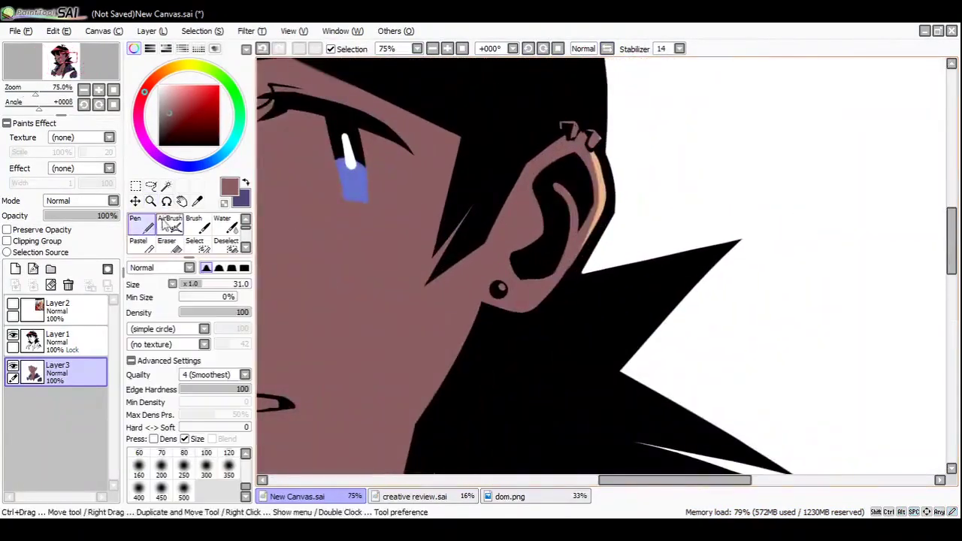
left_click_drag(596, 198, 573, 235)
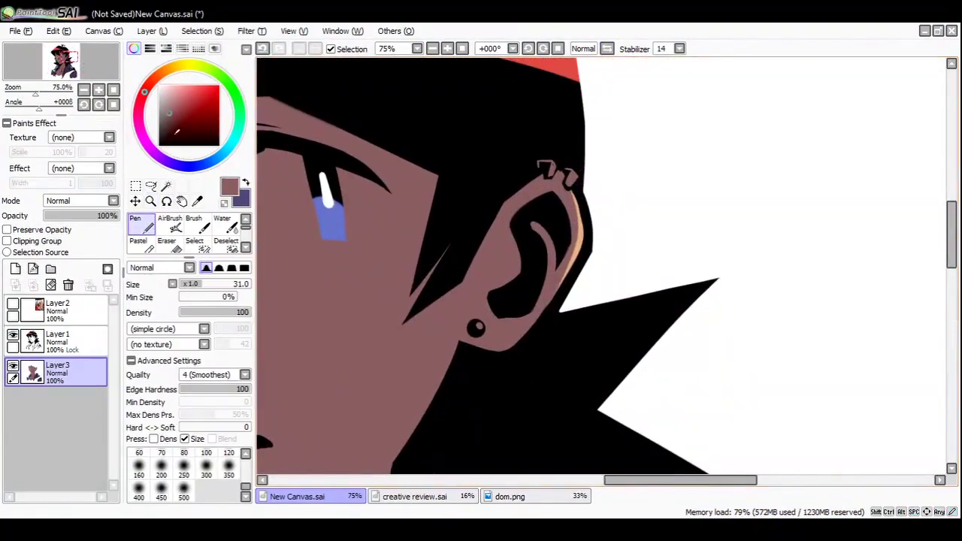
left_click_drag(526, 258, 500, 248)
- Paint the two upper ear piercings muted lavender-gray and clean up their edges on the line art layer
left_click(169, 103)
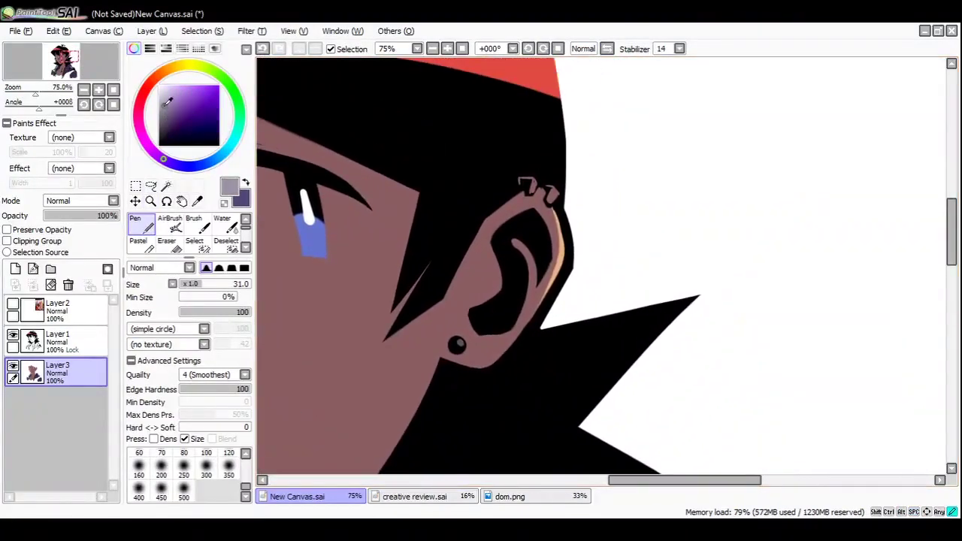
left_click(552, 194, "ctrl")
left_click(57, 342)
left_click_drag(492, 158, 519, 175)
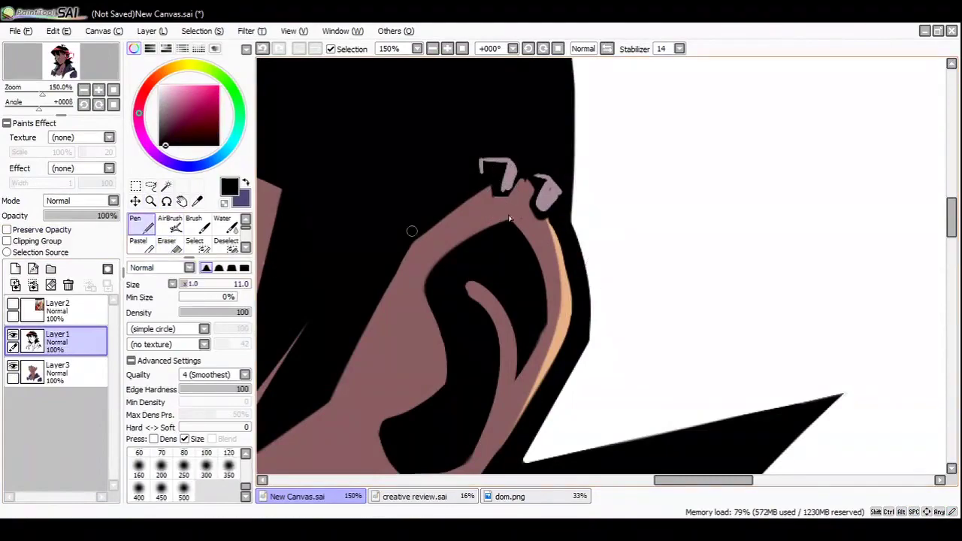
key("ctrl+z")
key("e")
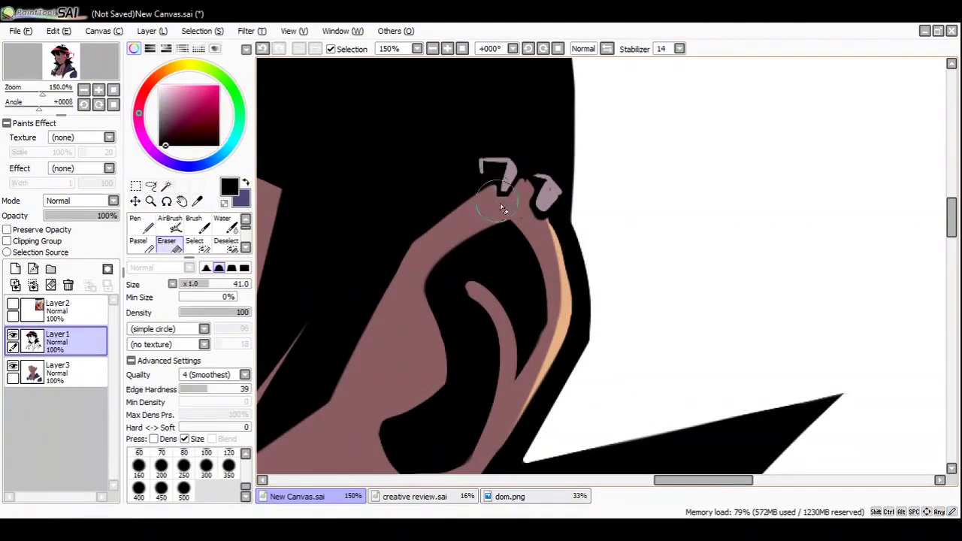
left_click(538, 230, "ctrl")
left_click(530, 311, "ctrl+alt")
left_click(531, 311, "ctrl+alt")
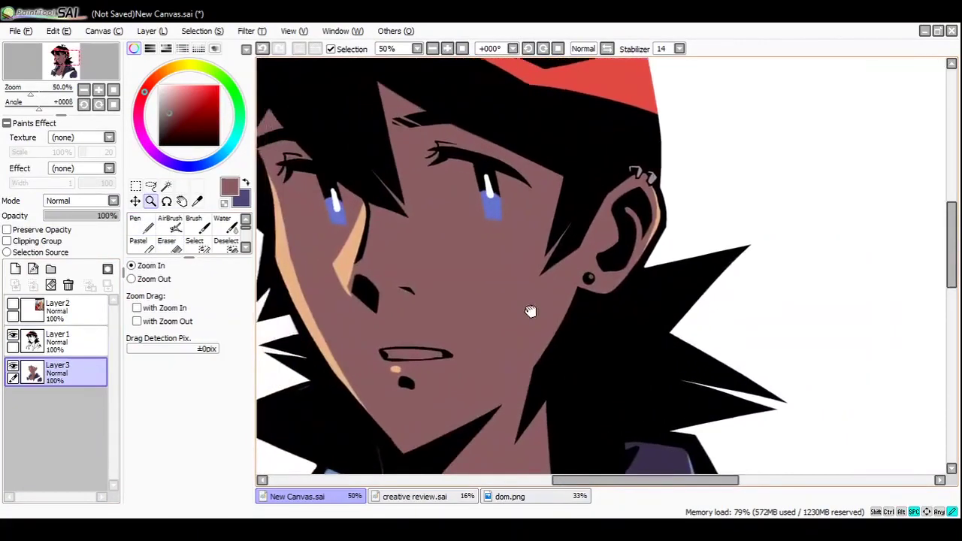
- Add a pale yellow highlight to the outermost ear piercing on the color layer
left_click(530, 311, "ctrl")
left_click(530, 311, "ctrl")
key("n")
left_click(517, 188, "alt")
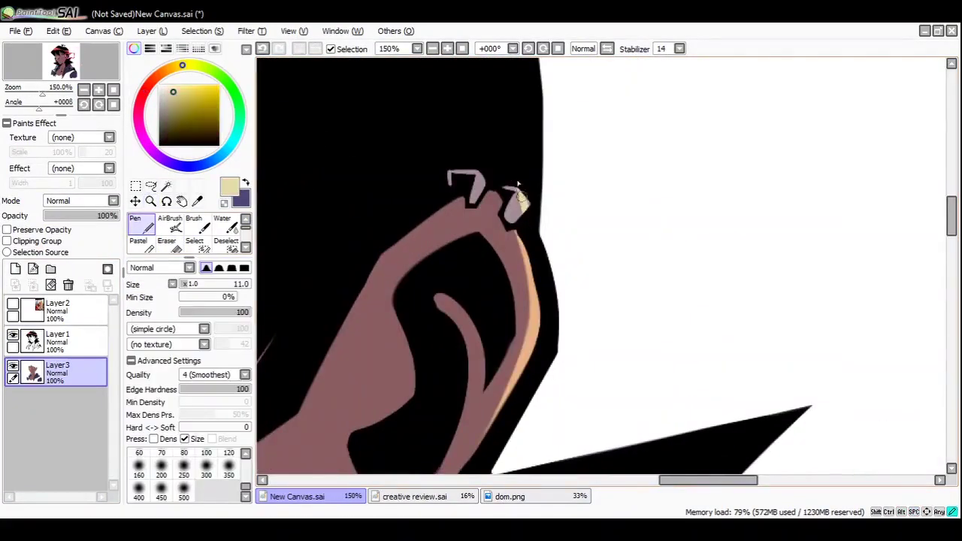
left_click(519, 225, "ctrl+alt")
left_click(574, 301, "ctrl+alt")
left_click(547, 189, "ctrl+alt")
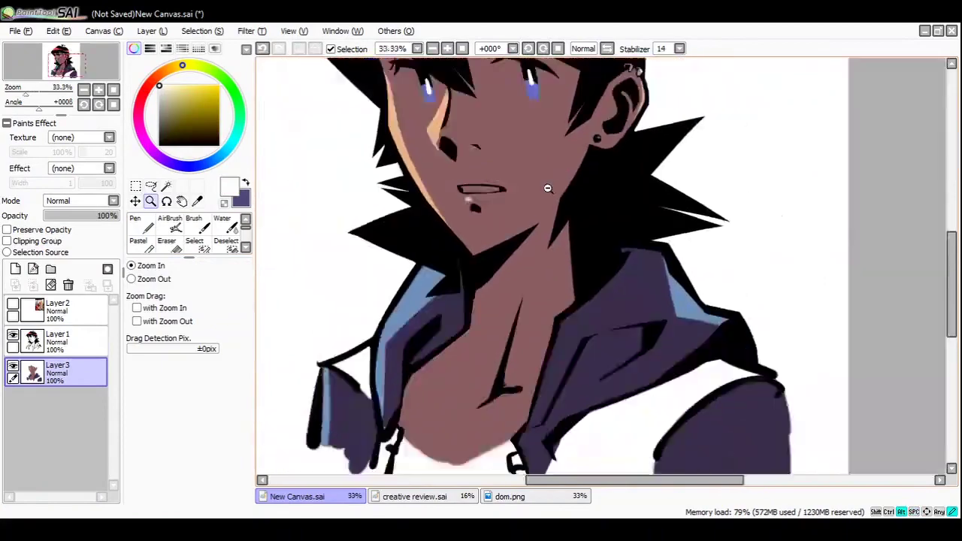
- Fill the uncolored jacket areas between the collar and the dark sleeves on both sides with flat salmon pink
left_click(322, 259, "ctrl+alt")
left_click(148, 86)
left_click(188, 87)
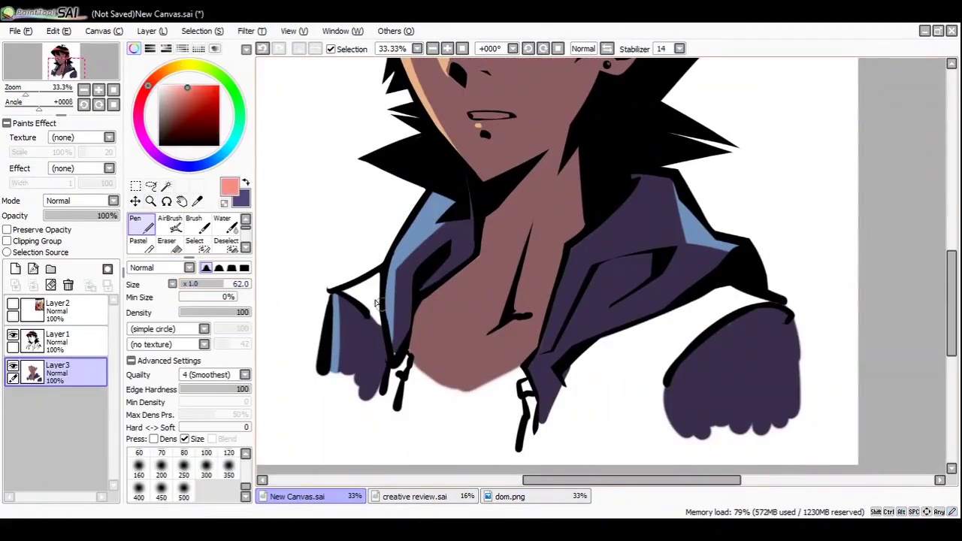
mouse_move(585, 364)
left_mouse_down()
mouse_move(554, 307)
mouse_move(653, 259)
mouse_move(619, 361)
mouse_move(539, 317)
left_mouse_up()
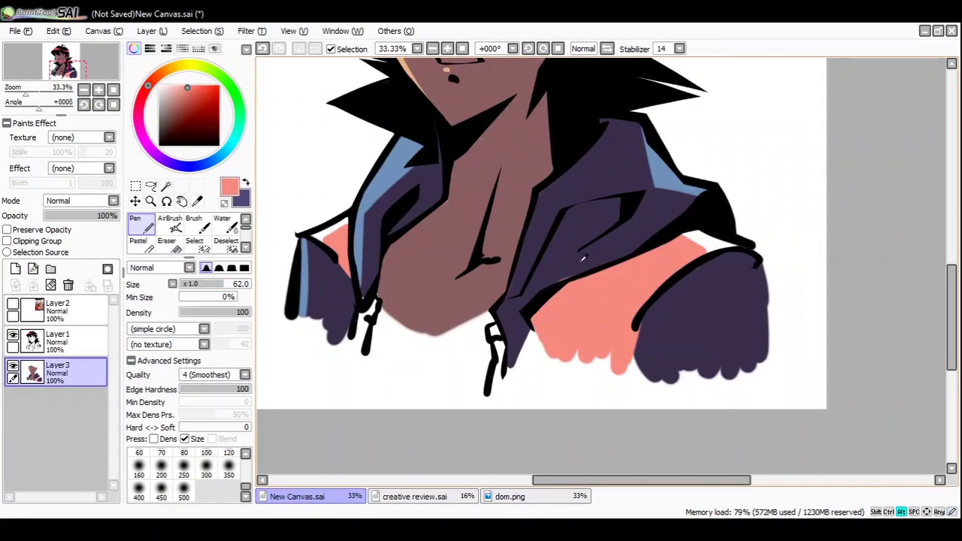
left_click(582, 259, "alt")
left_click(447, 344, "ctrl+alt")
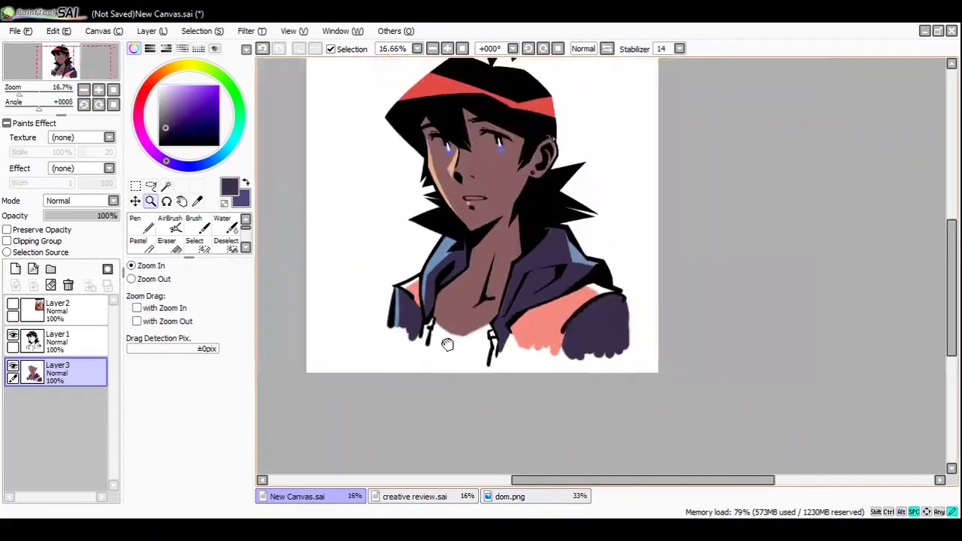
- Recolor the lower half of both irises a brighter sky blue on the line art layer
left_click(468, 393, "ctrl")
left_click(468, 393, "ctrl")
left_click(57, 338)
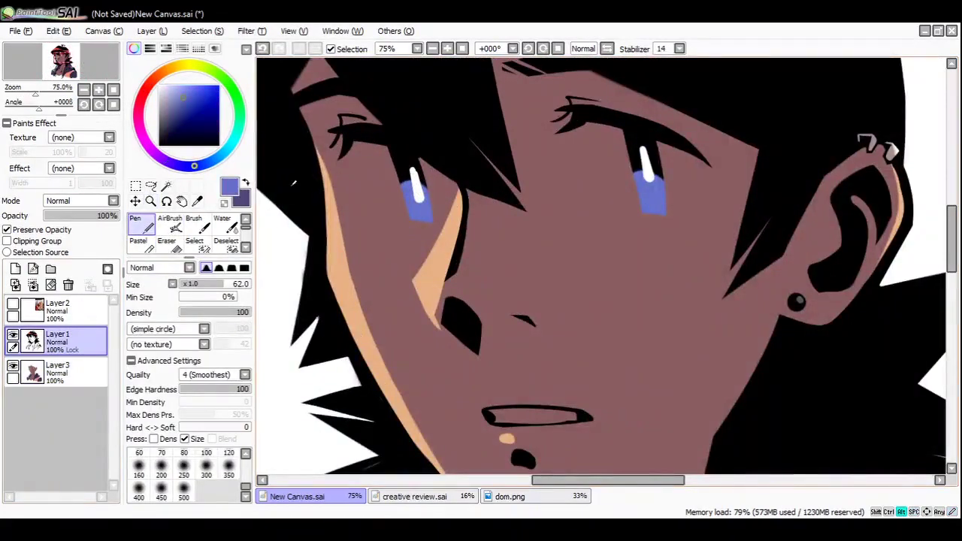
left_click_drag(426, 220, 417, 203)
left_click_drag(644, 176, 661, 194)
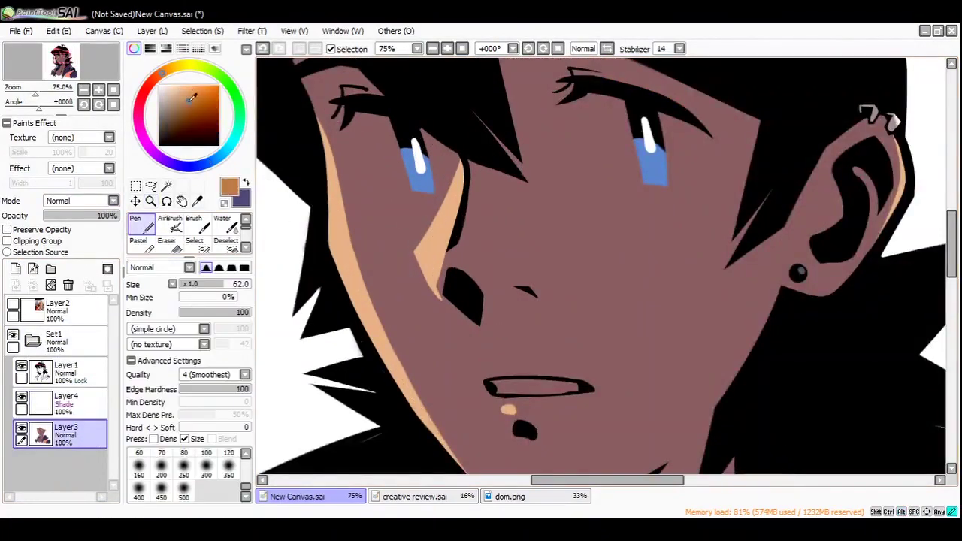
- Paint a thin muted red edge along the inner borders of the nose and cheek highlights
left_click_drag(454, 171, 445, 204)
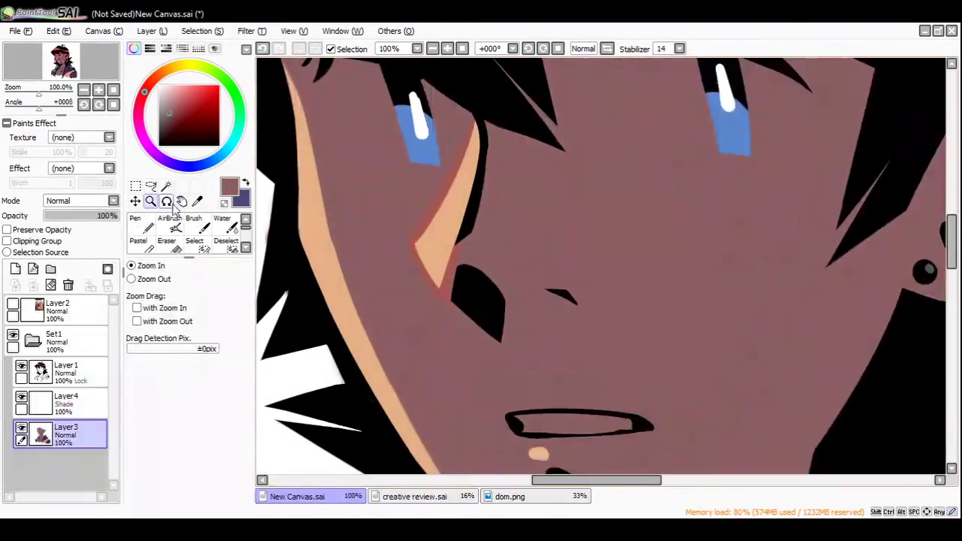
left_click_drag(477, 126, 447, 197)
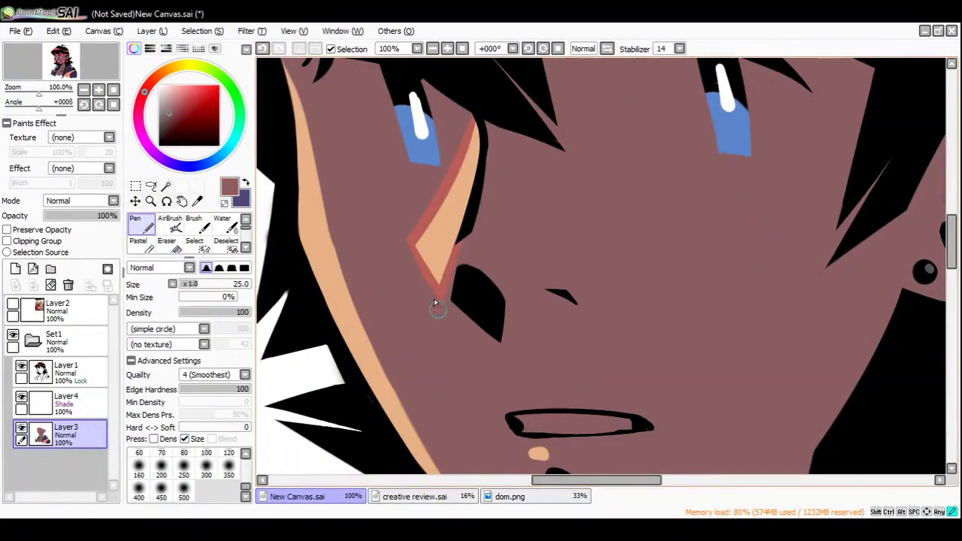
scroll(401, 245, "down", 2)
mouse_move(361, 247)
left_mouse_down()
mouse_move(399, 356)
mouse_move(369, 290)
mouse_move(394, 341)
left_mouse_up()
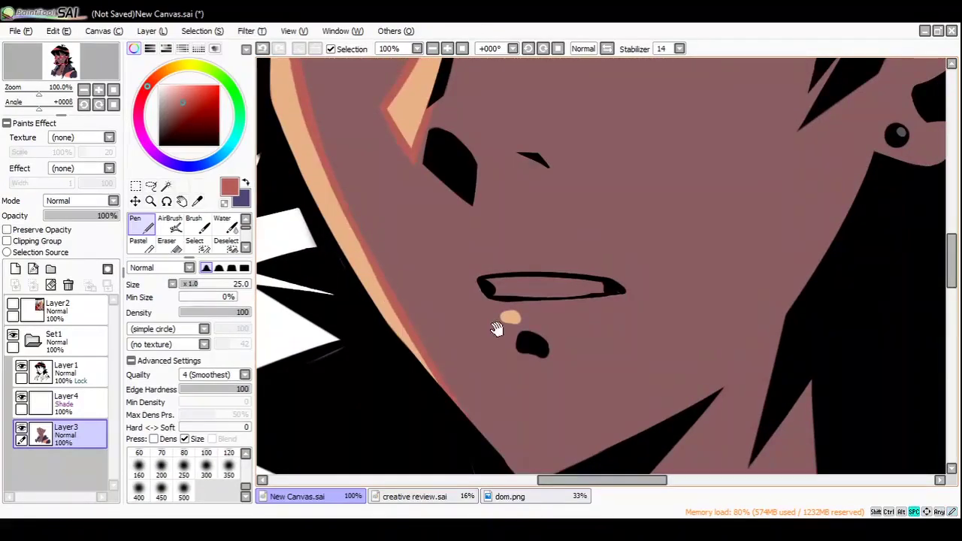
- Paint a thin muted red edge beside the peach highlight on the ear's outer rim
scroll(483, 288, "down", 3)
scroll(511, 210, "up", 8)
scroll(526, 180, "right", 10)
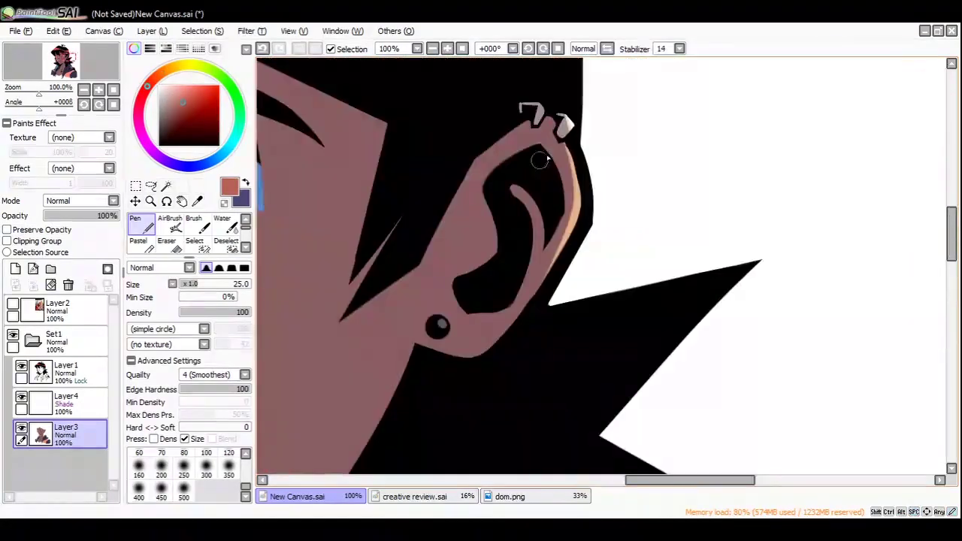
left_click(571, 191, "alt")
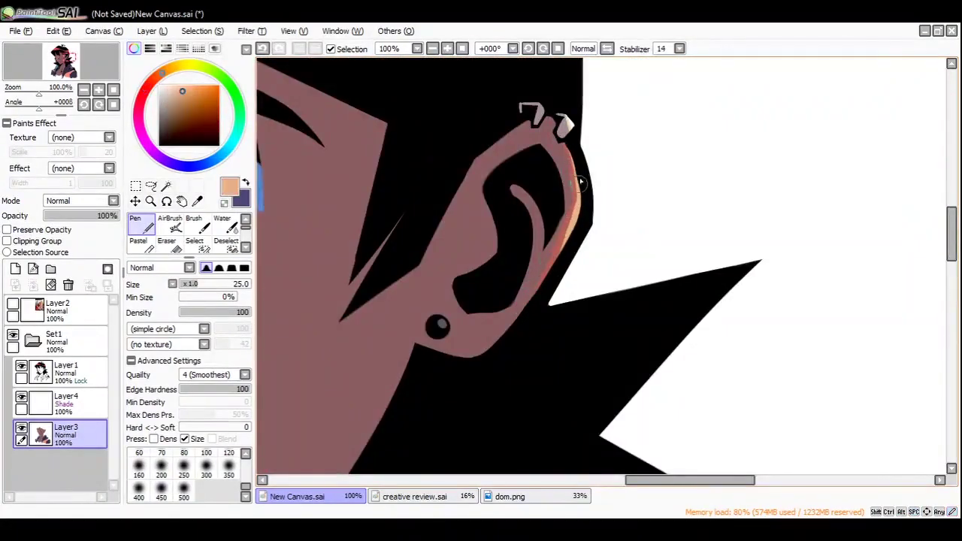
left_click(579, 178, "alt")
left_click(556, 217, "ctrl+alt")
left_click(528, 242, "ctrl+alt")
left_click(527, 242, "ctrl+alt")
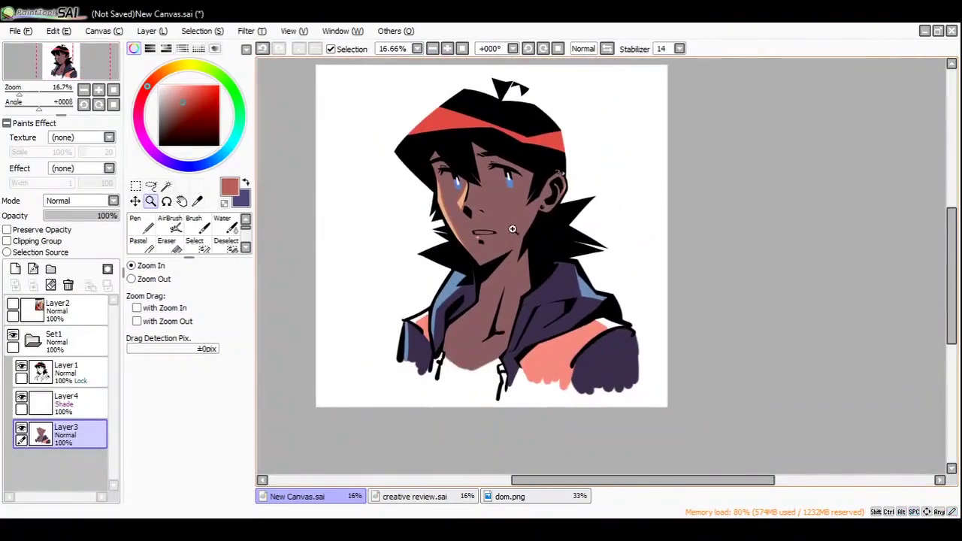
- Make a rectangular selection spanning the canvas width from the hat brim down to the chest
key("ctrl+t")
left_click_drag(654, 353, 695, 361)
key("Return")
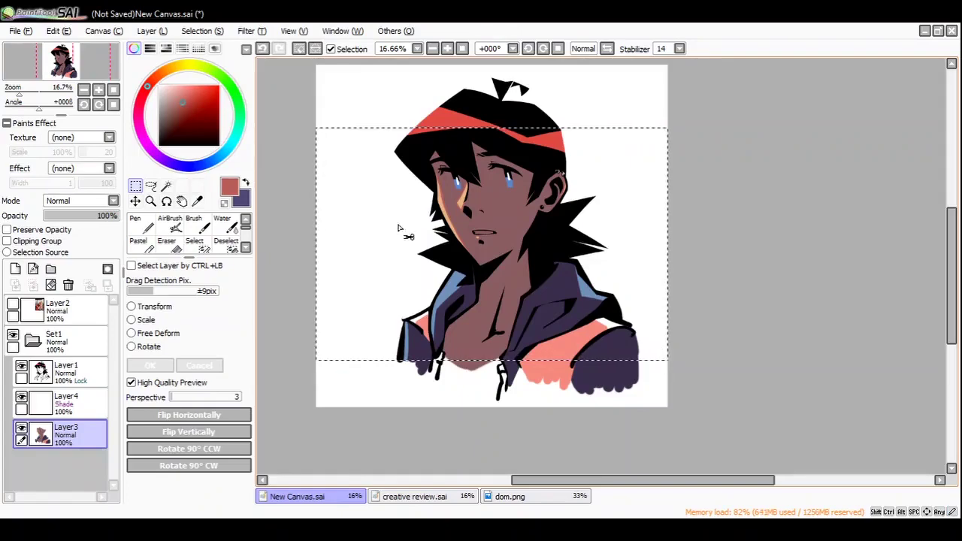
- Add a layer beneath the flat colors and fill the rectangular selection with light orange
left_click(138, 223)
left_click(15, 269)
scroll(187, 233, "down", 1)
left_click(139, 244)
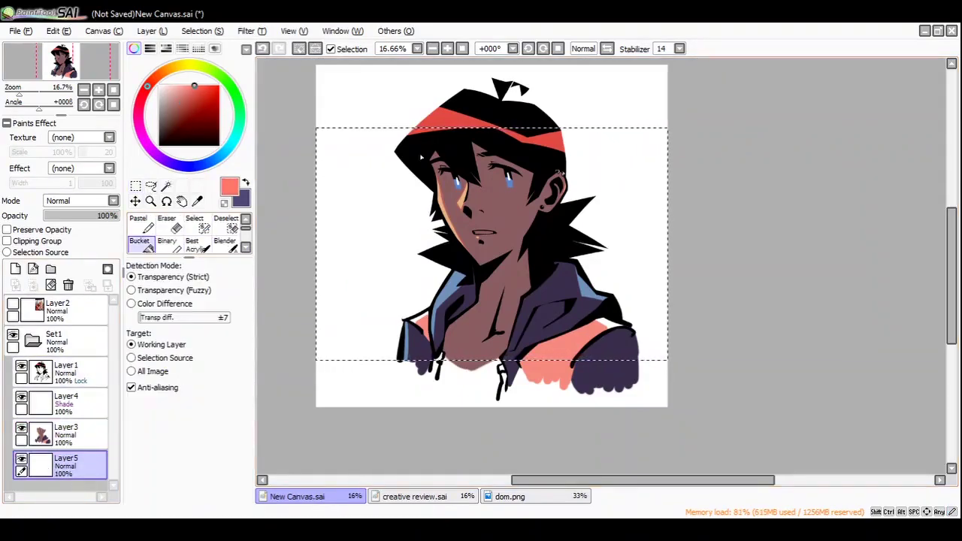
left_click(163, 71)
left_click(350, 258)
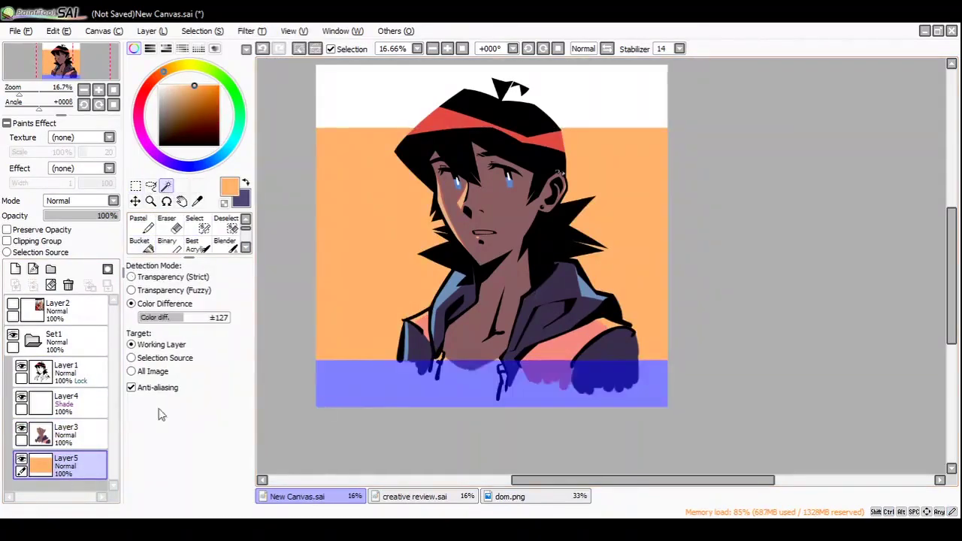
- Clear the flat colors and line art below the orange band, unlocking the line art layer's opacity, and deselect
left_click(77, 443)
left_click(66, 368)
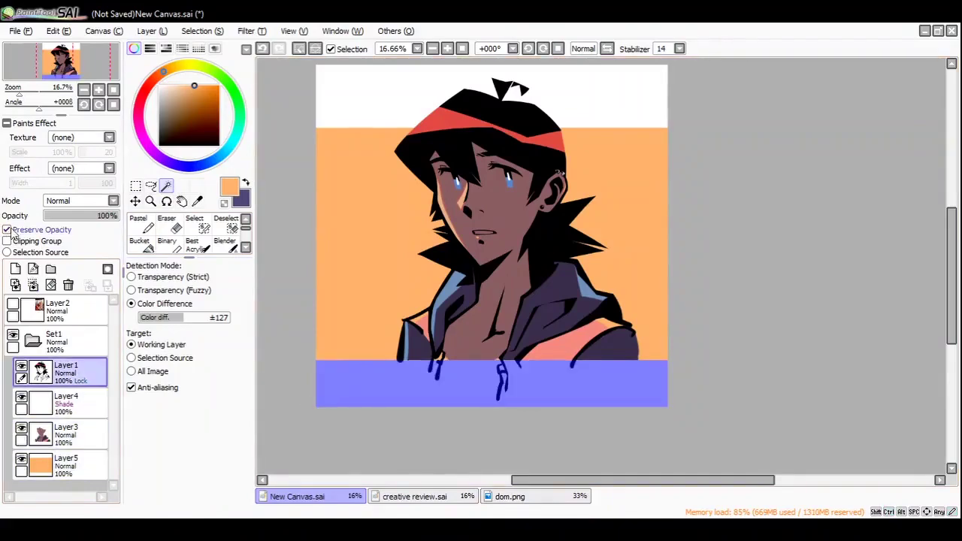
key("ctrl+d")
- Clean up the black outlines of the smaller shoulder and sleeve on the line art layer with a size 25 pen
scroll(375, 376, "up", 3)
left_click(138, 223)
left_click(228, 468)
left_click(206, 421)
left_click(296, 275, "alt")
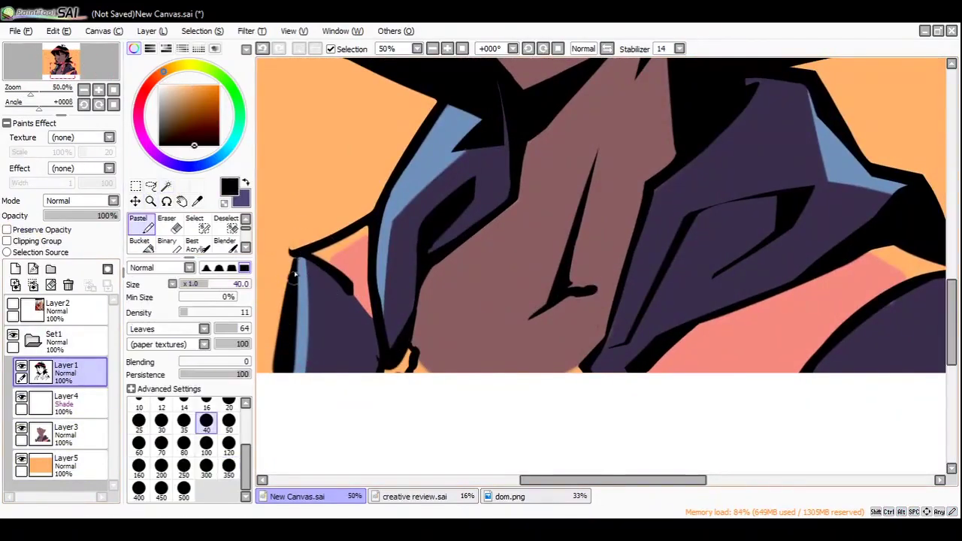
key("n")
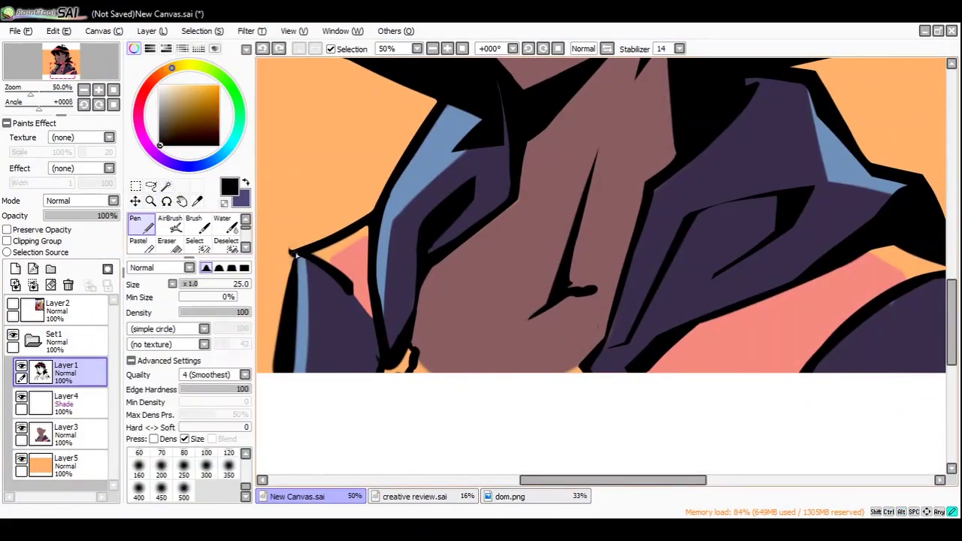
mouse_move(352, 314)
left_mouse_down()
mouse_move(306, 326)
mouse_move(364, 355)
left_mouse_up()
left_click(347, 320, "alt")
key("e")
key("n")
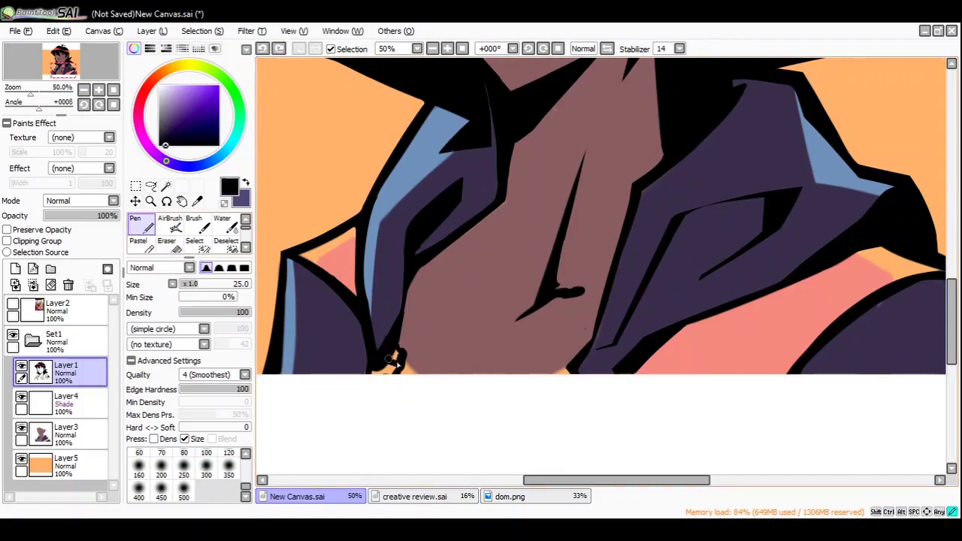
- Reshape the zipper end in black and fill the gaps along the chest's lower edge with skin tone and dark purple
key("e")
key("n")
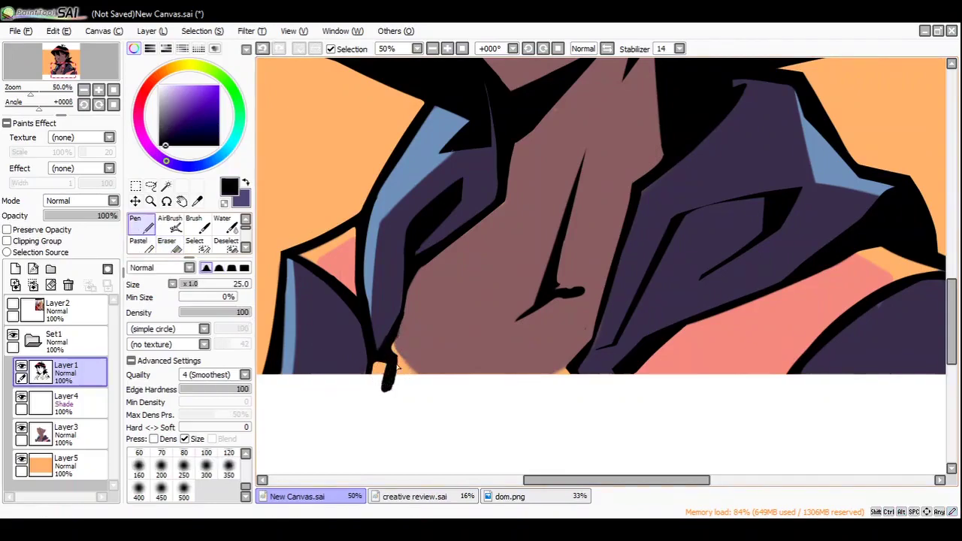
key("e")
left_click_drag(383, 380, 372, 383)
key("n")
left_click(398, 367, "alt")
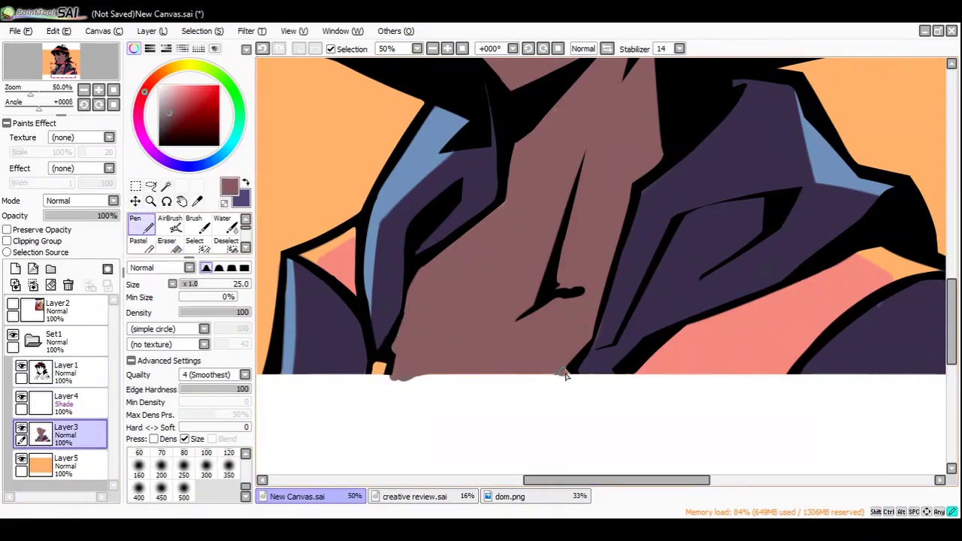
left_click(609, 376, "alt")
- Trim the collarbone mark on the line art layer into a thin, tapered stroke
scroll(571, 360, "right", 2)
scroll(541, 338, "up", 1)
key("e")
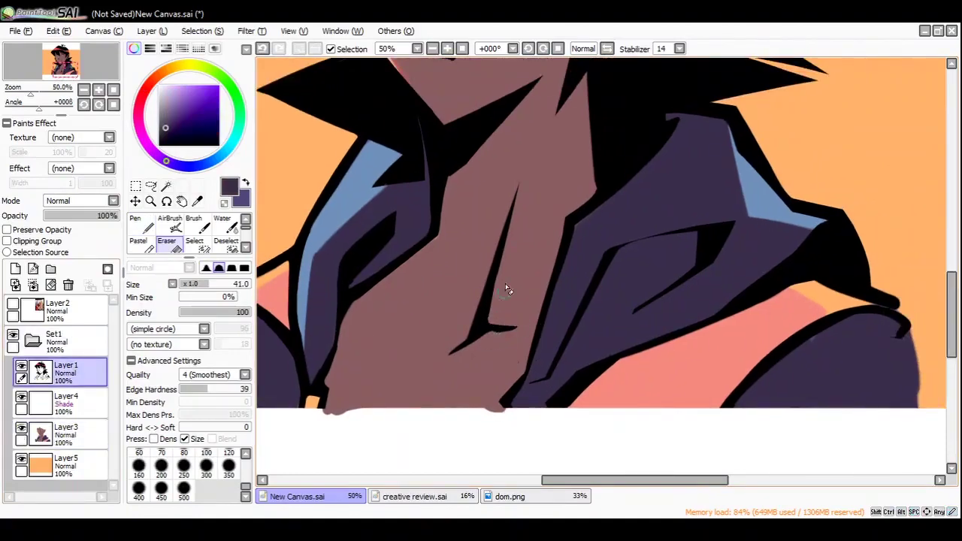
scroll(443, 354, "up", 1)
left_click(480, 306, "ctrl+shift")
- Touch up the dark purple beside the blue collar highlight on the flat color layer
key("n")
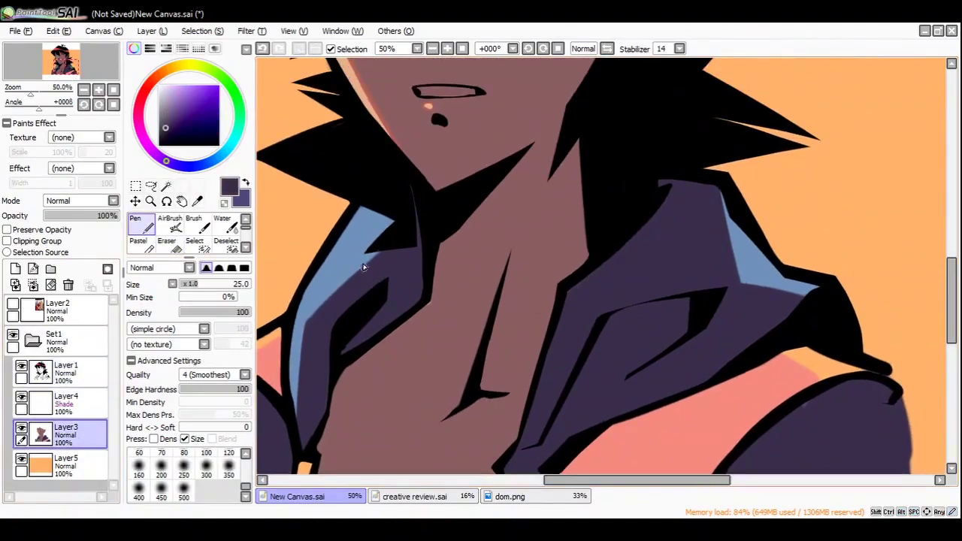
left_click(308, 317, "alt")
scroll(338, 338, "down", 1)
scroll(375, 353, "left", 2)
left_click(401, 364, "alt")
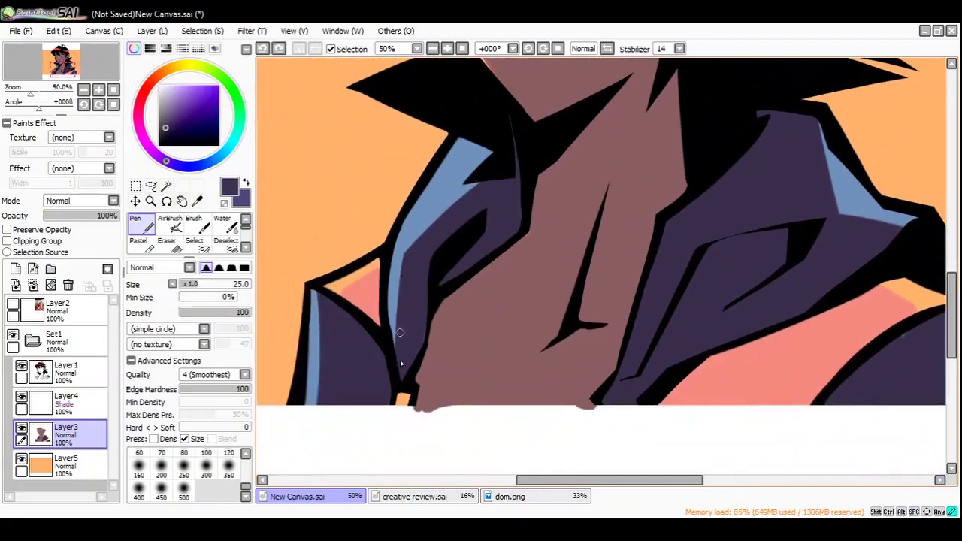
- Paint white highlights at the outer ends of the pink shoulder stripes
left_click(364, 275, "alt")
scroll(421, 278, "right", 2)
scroll(421, 278, "down", 1)
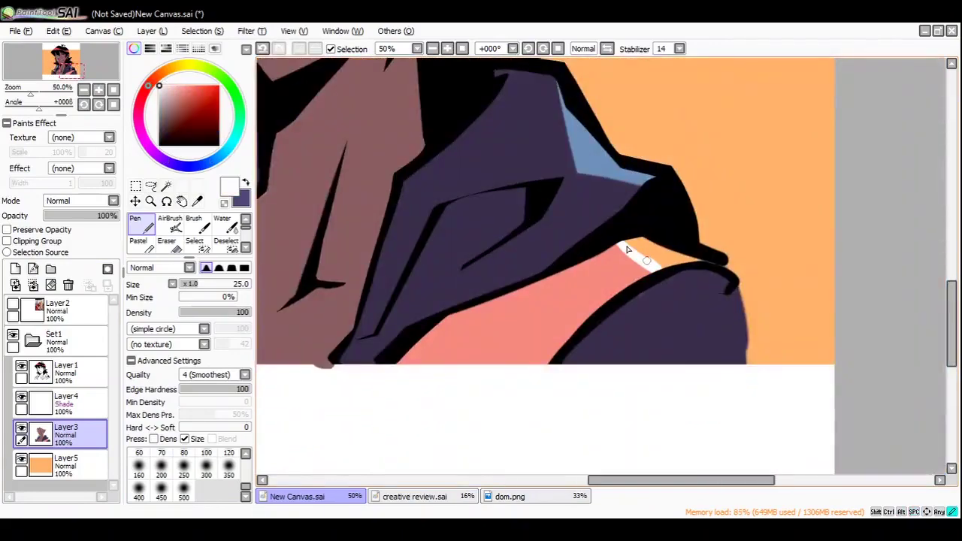
scroll(627, 251, "right", 2)
scroll(627, 250, "down", 1)
- Draw a black outer outline down the larger sleeve on the line art layer and trim its shoulder corner
left_click(627, 248, "ctrl+shift")
left_click(627, 248, "alt")
left_click_drag(637, 248, 644, 366)
key("e")
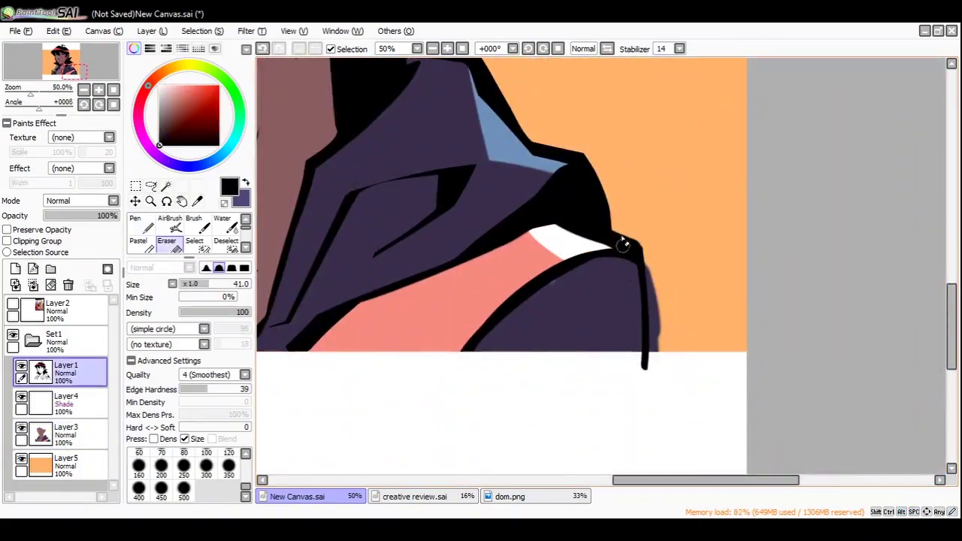
mouse_move(595, 270)
left_mouse_down()
mouse_move(579, 279)
mouse_move(594, 360)
mouse_move(605, 361)
mouse_move(616, 383)
left_mouse_up()
- Paint a muted blue highlight along the larger sleeve's outer edge with a size 60 pen and shape it with dark purple
left_click(636, 379, "ctrl+shift")
key("n")
left_click(225, 285)
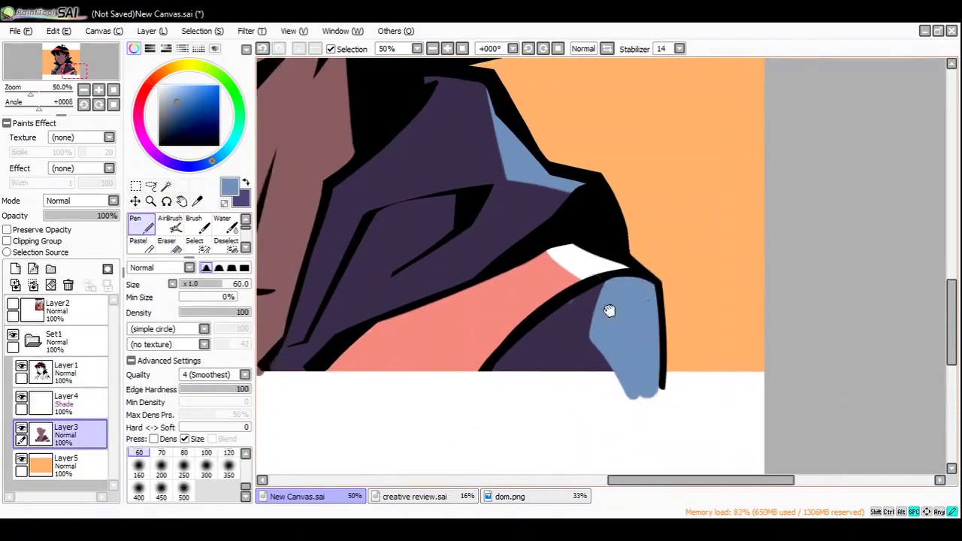
left_click(546, 310, "alt")
left_click_drag(480, 132, 543, 303)
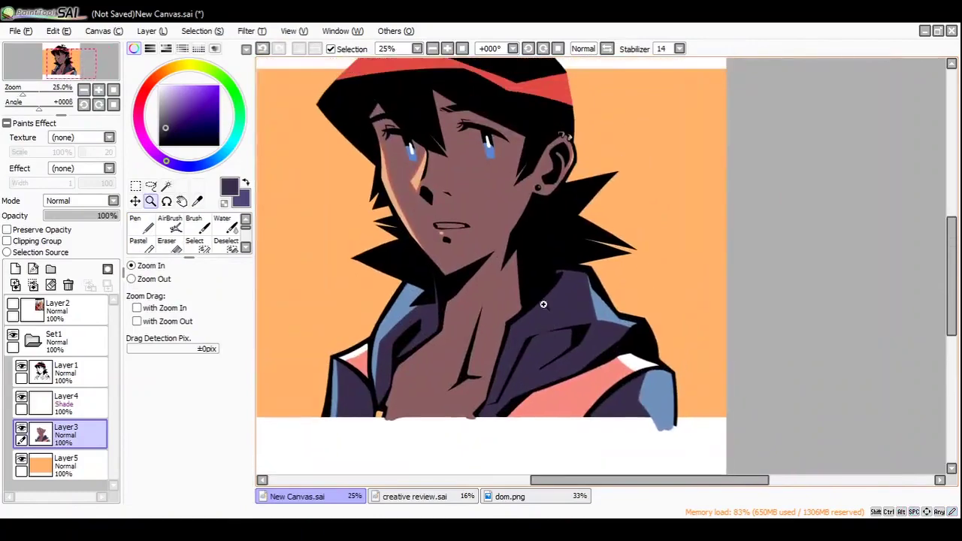
left_click(609, 345, "alt")
left_click(635, 354, "alt")
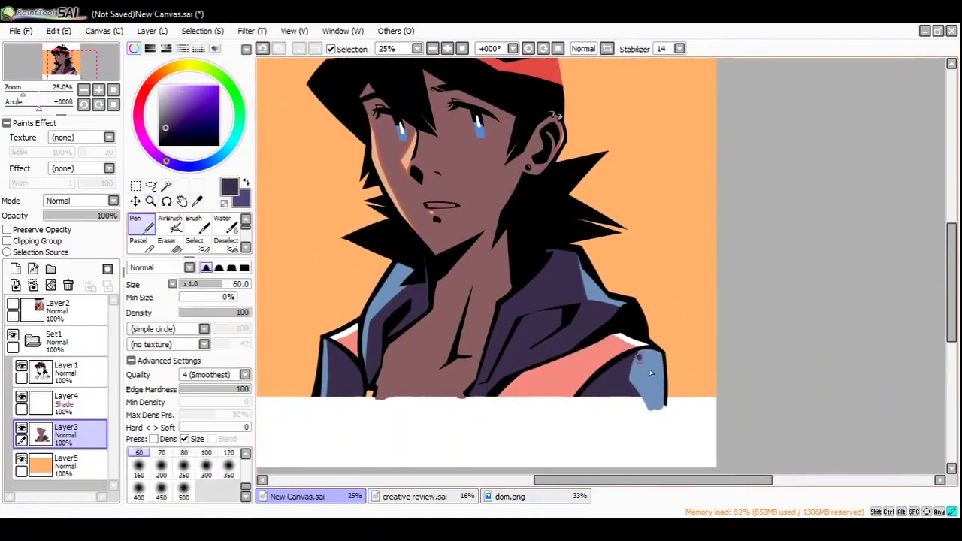
left_click_drag(638, 357, 646, 405)
- Color the zipper end light gray and widen the muted blue highlight on the smaller sleeve
mouse_move(526, 225)
left_mouse_down()
mouse_move(508, 220)
mouse_move(548, 177)
left_mouse_up()
left_click_drag(451, 354, 516, 171)
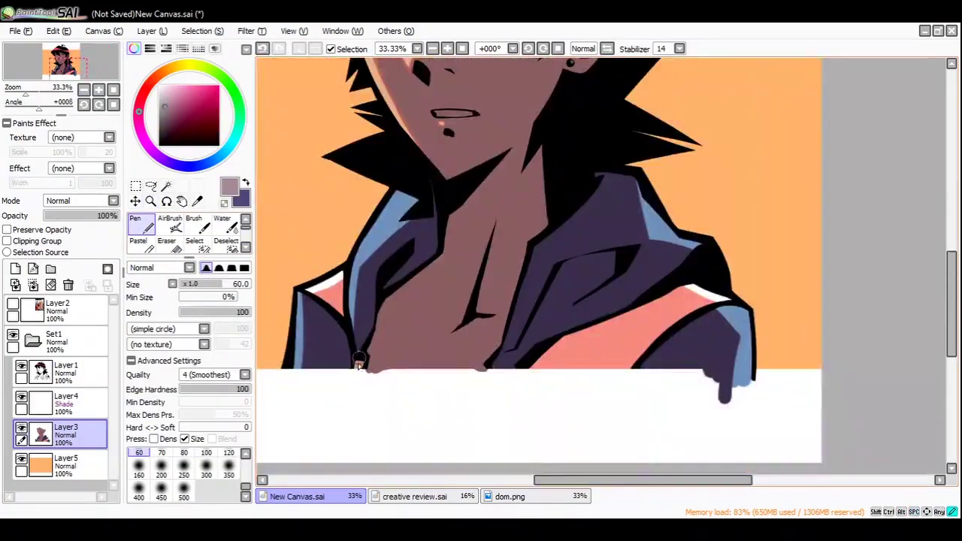
left_click(357, 361, "alt")
left_click(303, 319, "alt")
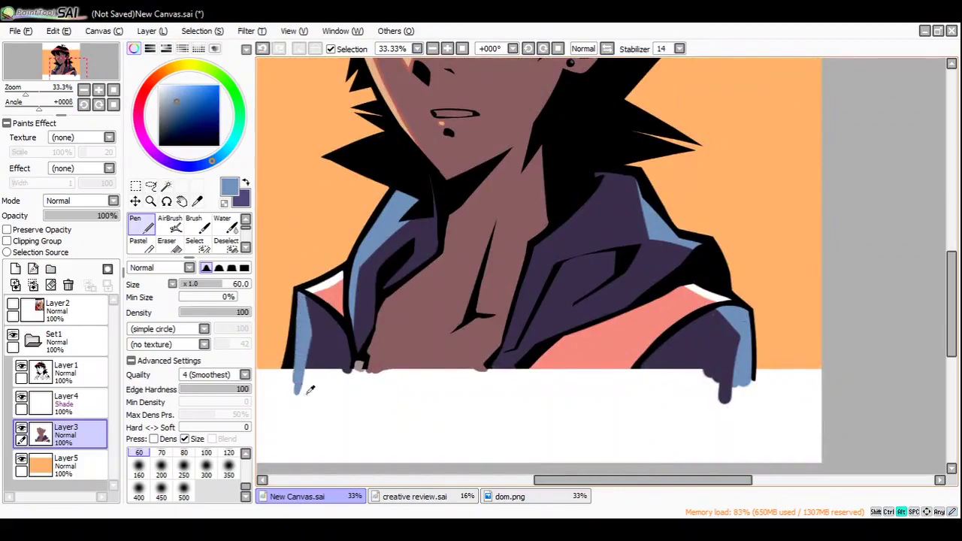
left_click_drag(309, 389, 328, 466)
- Shape the upper end of the blue collar highlight below the hair with dark purple
left_click(423, 299, "alt")
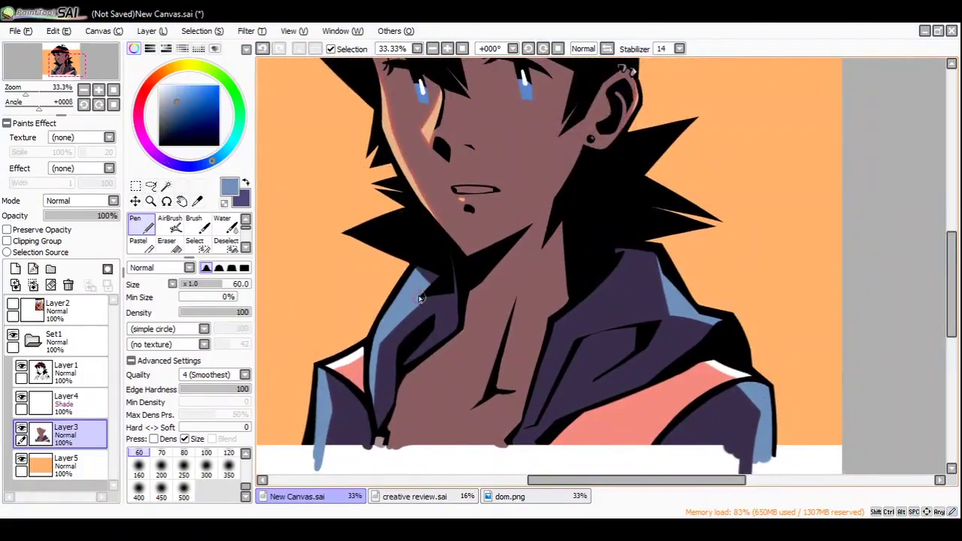
left_click(424, 300, "ctrl")
left_click(393, 302, "ctrl+alt")
key("h")
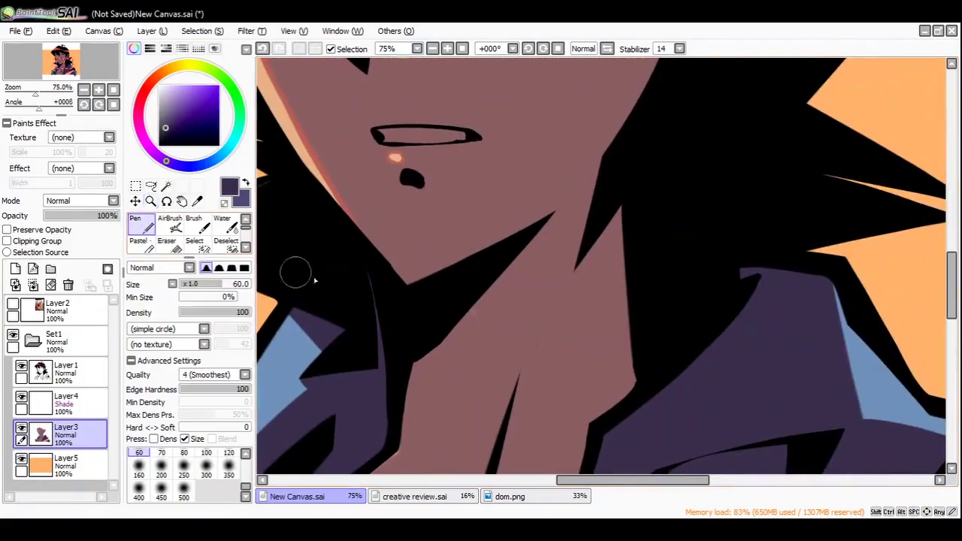
left_click(408, 273, "alt")
- Tidy the black hair spikes beside the jaw on the line art layer
key("e")
key("h")
key("n")
left_click(441, 262, "alt")
scroll(404, 285, "up", 3)
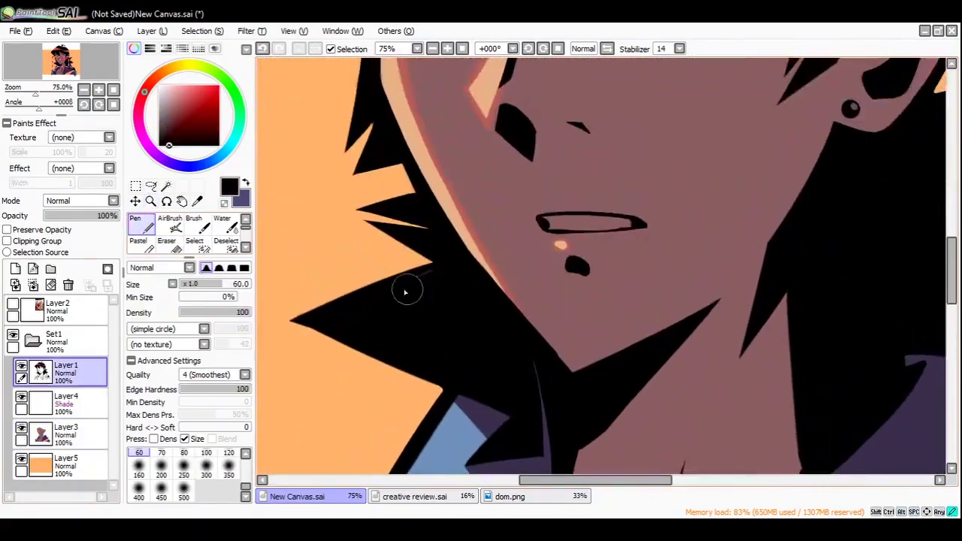
left_click(368, 188, "ctrl+alt")
left_click(450, 326, "ctrl+alt")
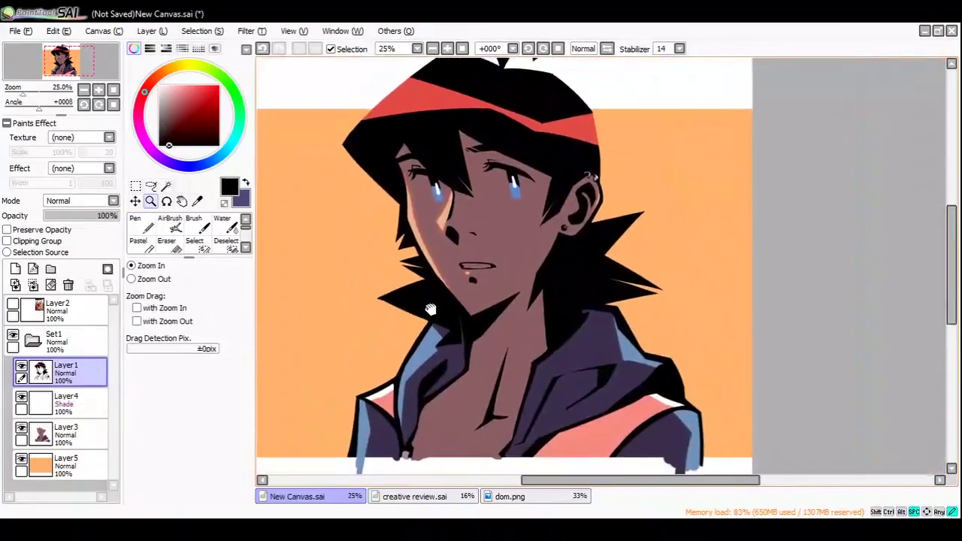
- Clear the color and line art strokes that overrun the orange band's lower edge
key("w")
left_click(76, 461)
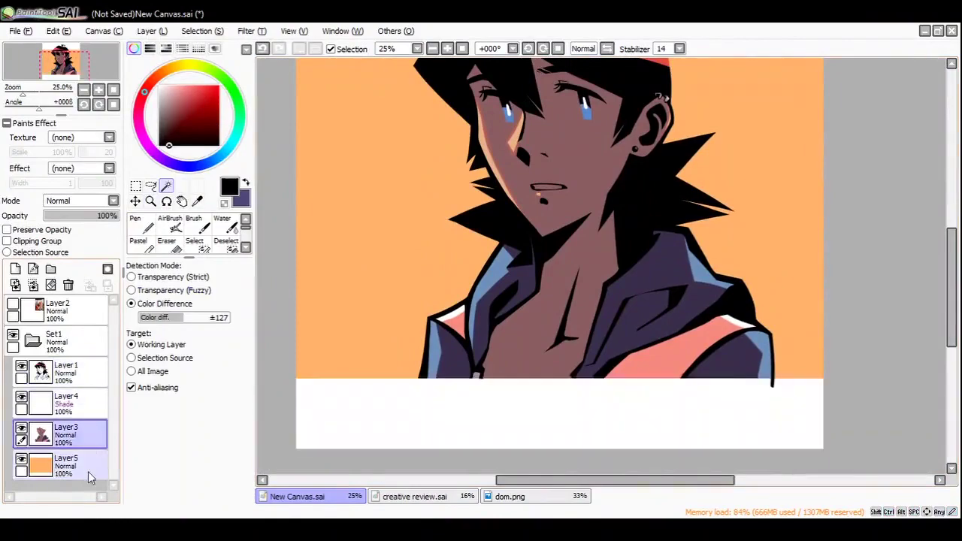
left_click(68, 372)
left_click(388, 372)
left_click(418, 338, "ctrl+alt")
- Set the airbrush to size 500 and add a Lumi & Shade layer above the line art
left_click(75, 338)
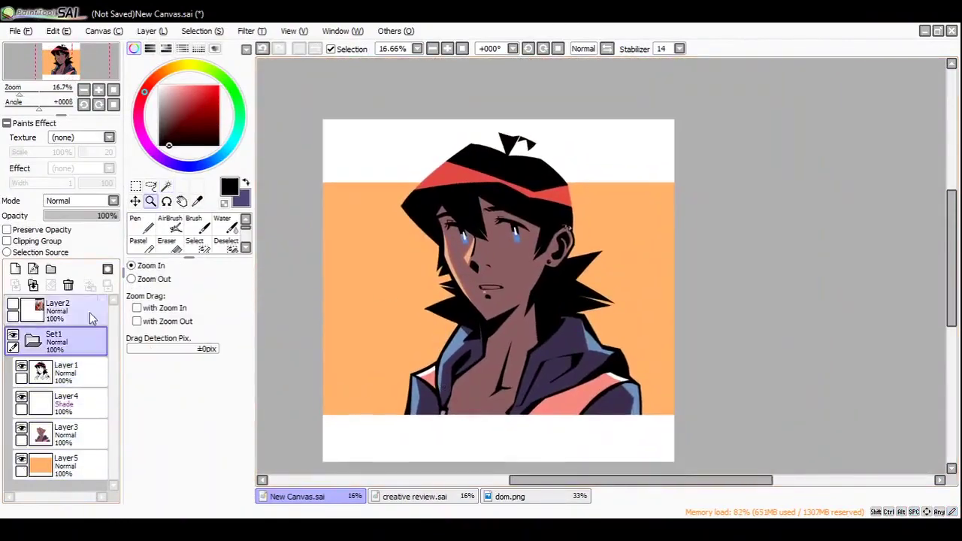
key("ctrl+u")
key("Escape")
key("v")
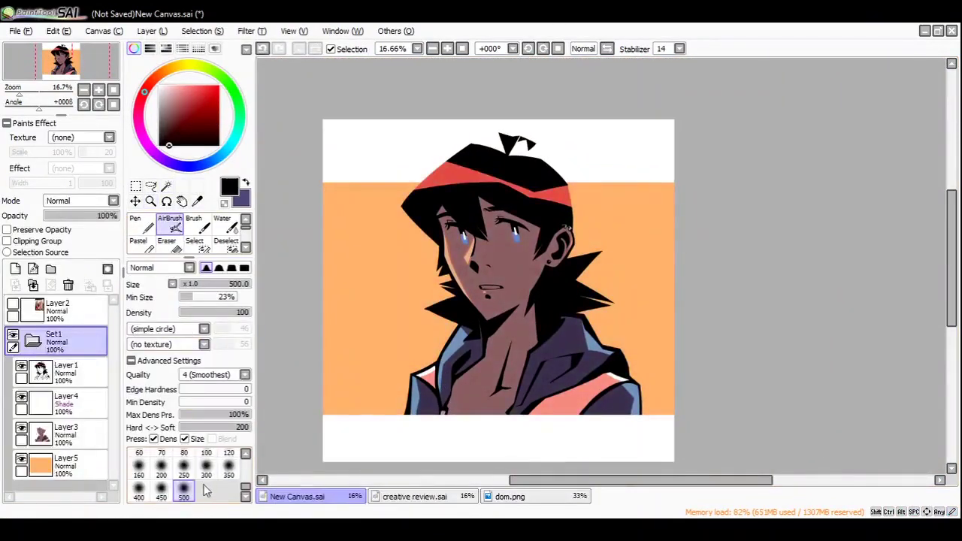
left_click(15, 268)
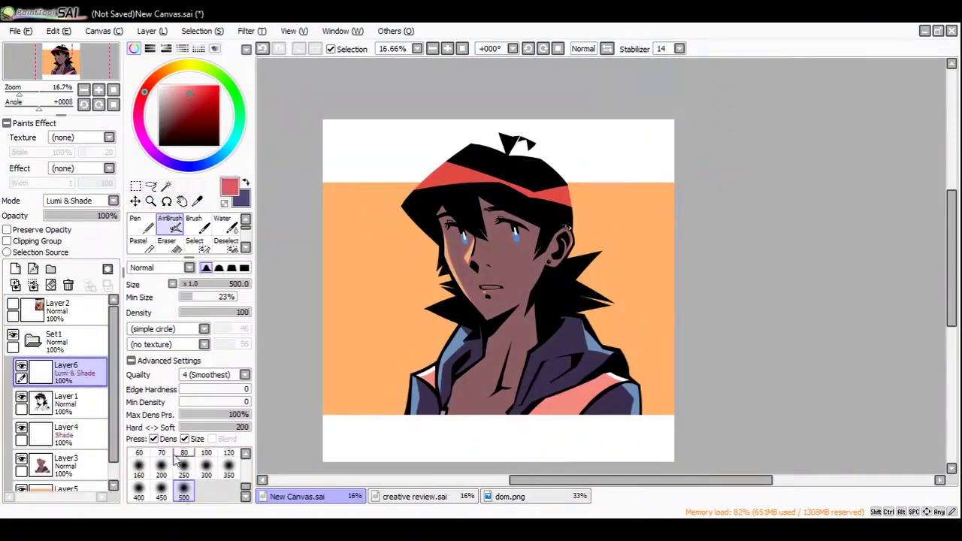
- Airbrush a soft salmon glow down both sides of the figure on the Lumi & Shade layer
left_click_drag(360, 180, 408, 248)
mouse_move(375, 200)
left_mouse_down()
mouse_move(391, 225)
mouse_move(368, 398)
left_mouse_up()
left_click_drag(579, 271, 601, 353)
mouse_move(586, 161)
left_mouse_down()
mouse_move(616, 361)
mouse_move(635, 380)
left_mouse_up()
- Blend the glow outward with the Water tool at size 500 and lower the glow layer's opacity to 48%
key("w")
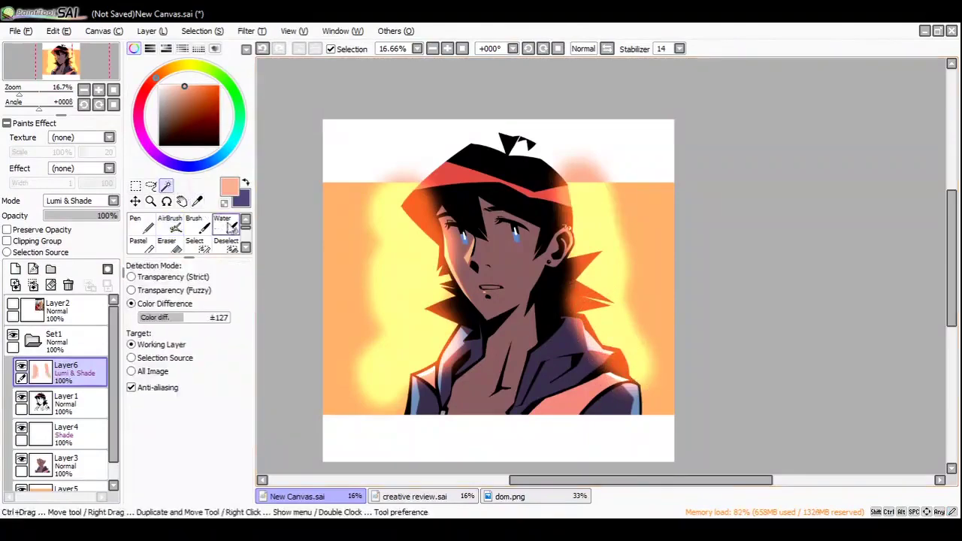
left_click(230, 226)
left_click_drag(380, 399, 365, 300)
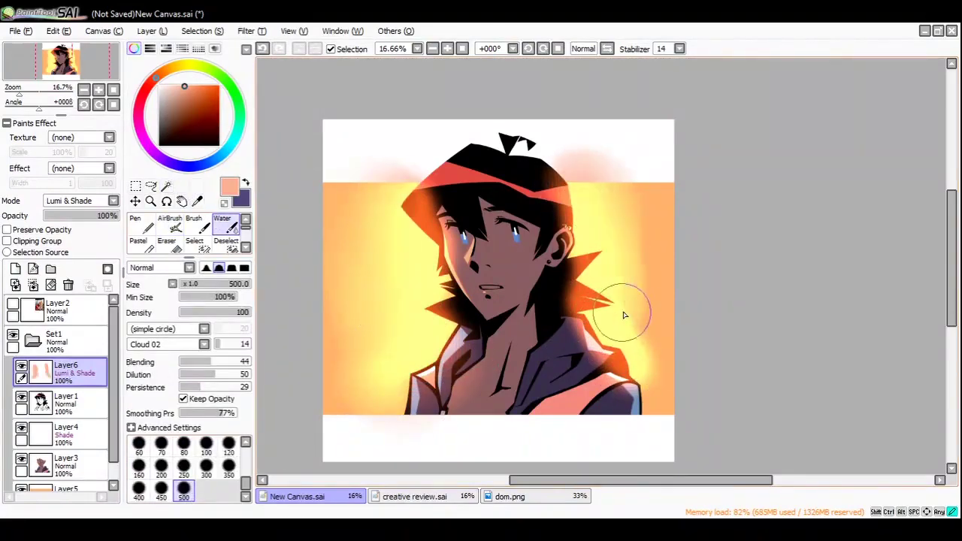
left_click_drag(112, 216, 86, 219)
scroll(60, 391, "down", 1)
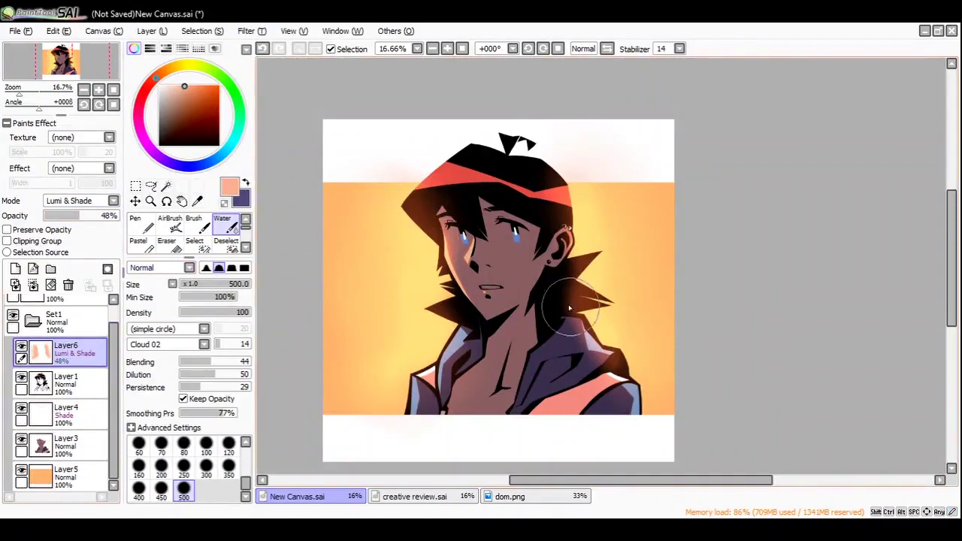
- Clear the glow outside the orange band and set the glow layer's opacity to 38%
left_click(40, 475, "ctrl")
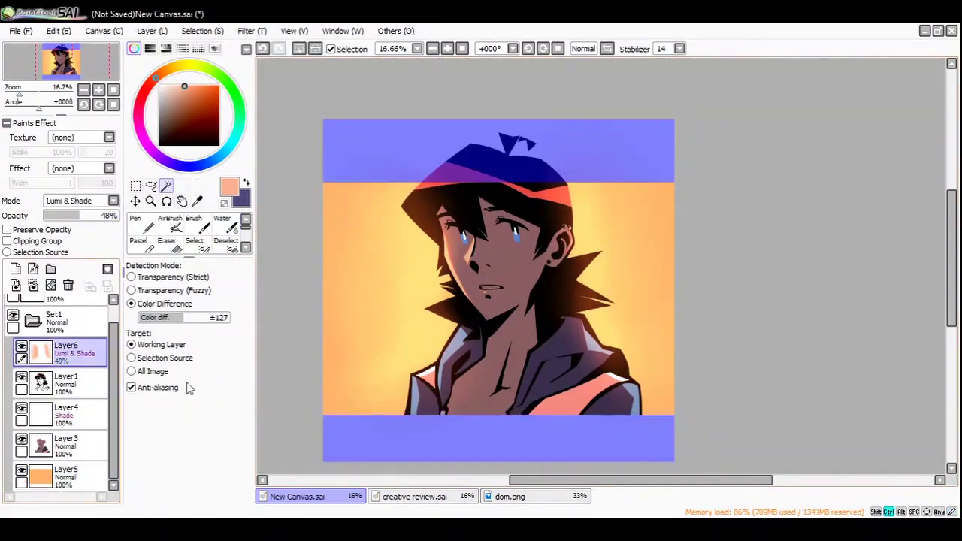
key("ctrl+d")
left_click_drag(83, 215, 72, 216)
left_click(150, 201)
left_click(439, 308)
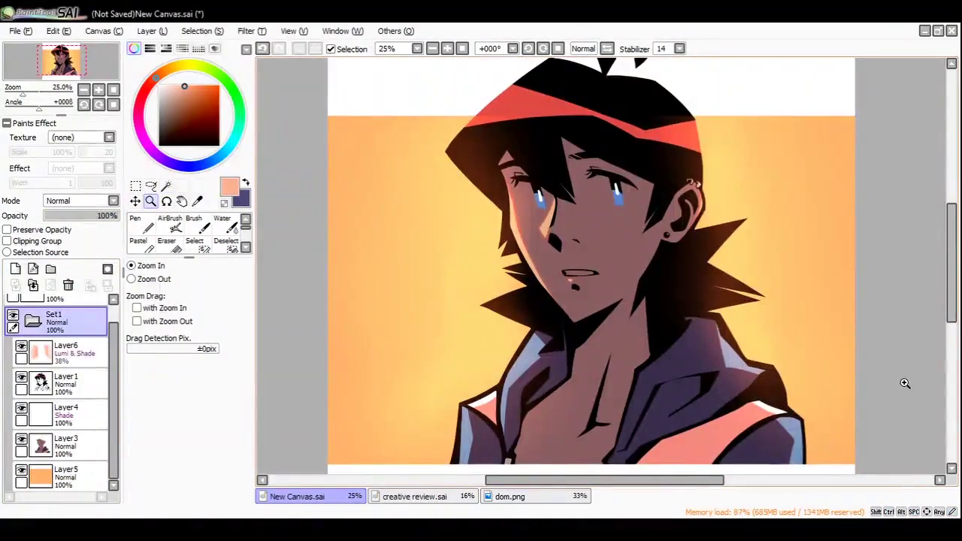
- Try a dot on the nose, undo it, and remove the Shade layer above the flat colors
left_click(612, 218)
left_click(66, 353)
left_click(66, 425)
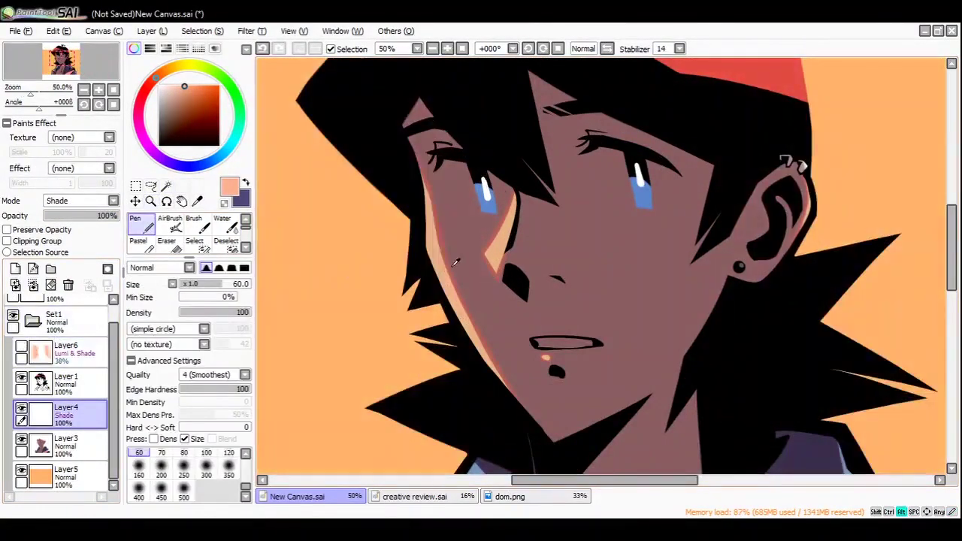
left_click(540, 225, "alt")
left_click(540, 225)
key("ctrl+z")
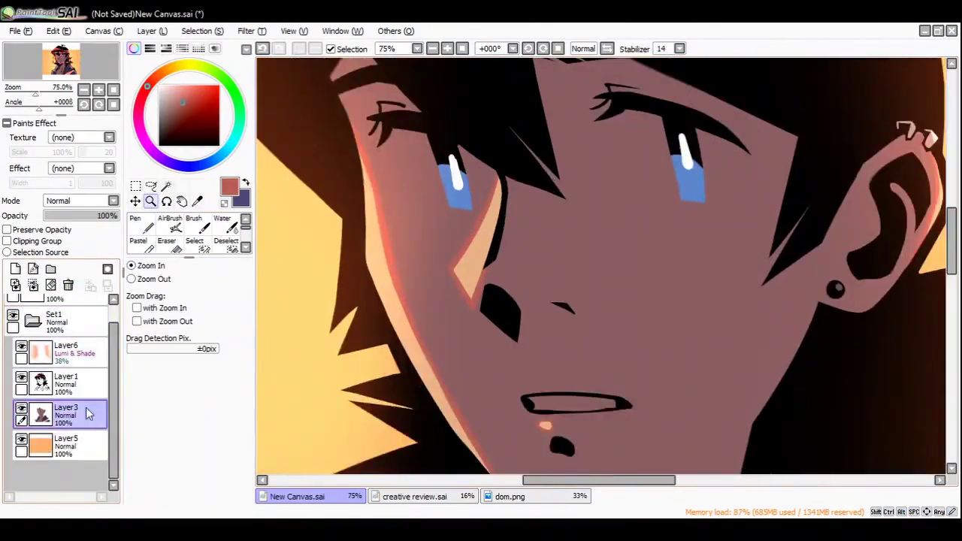
- Dot dark brown freckles of varied size across the nose and the far cheek on the flat color layer
key("n")
left_click(526, 222, "alt")
left_click(533, 224)
left_click(526, 235)
left_click(540, 233)
left_click(560, 258)
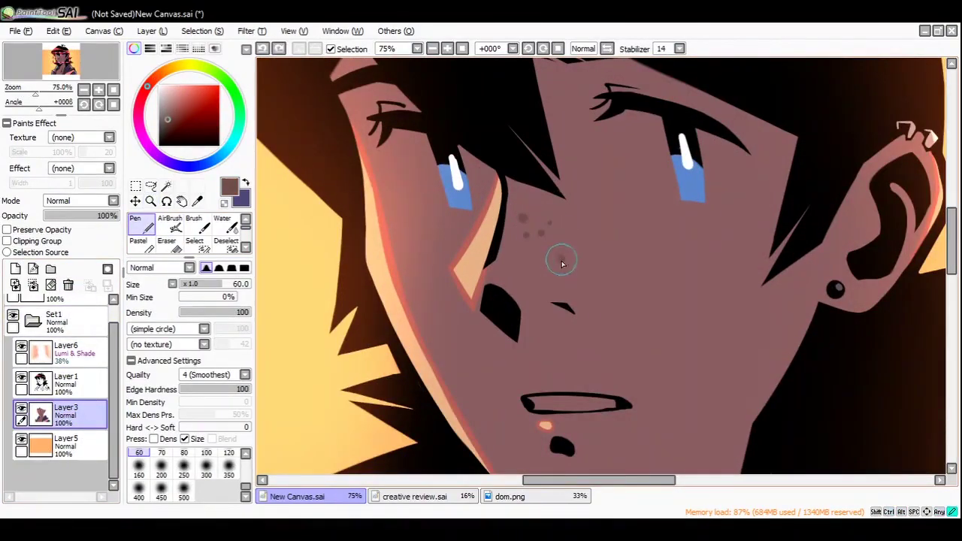
left_click(593, 241)
left_click(601, 253)
left_click(632, 241)
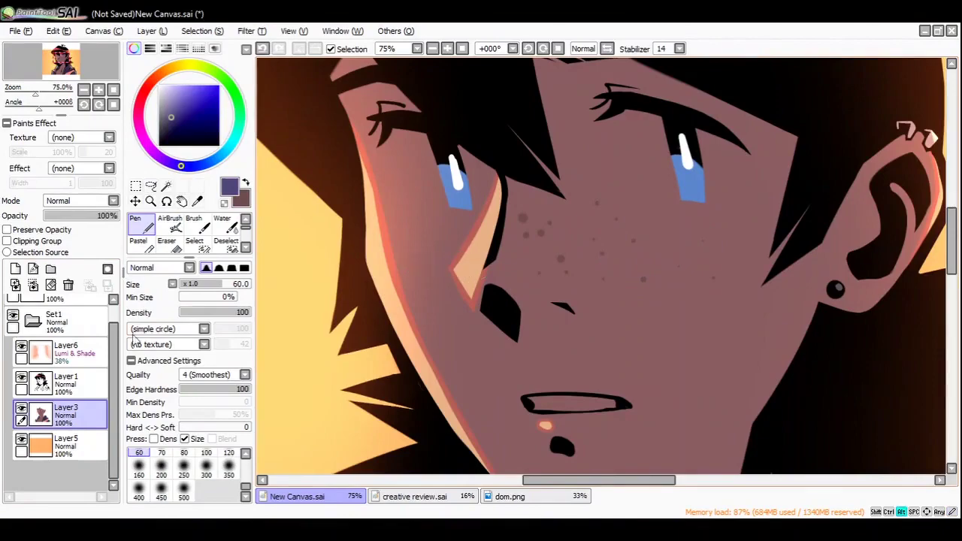
- Hide the glow layer and dot muted red freckles on the peach nose highlight and brown ones on the adjoining cheek
left_click(334, 265, "alt")
left_click(469, 264)
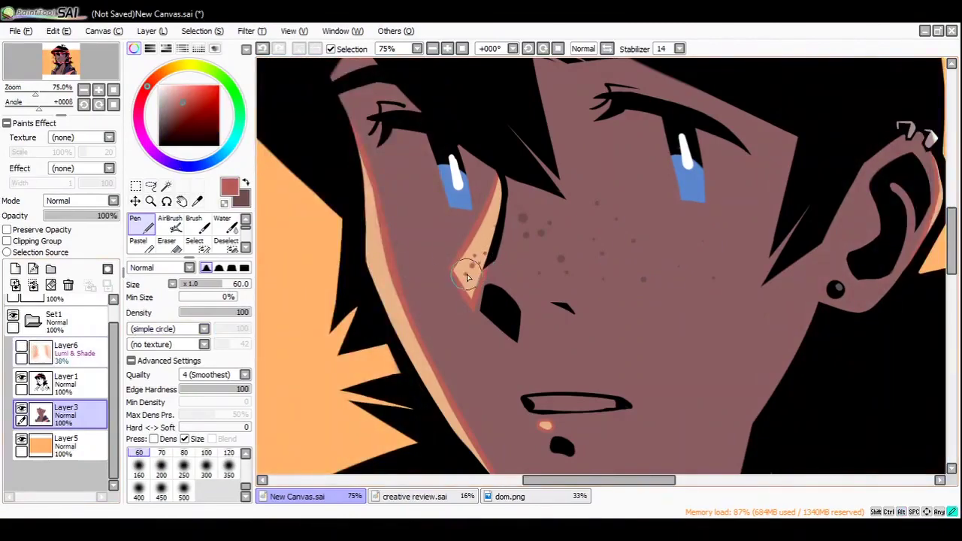
left_click(451, 230, "alt")
left_click(473, 255)
left_click(422, 232, "alt")
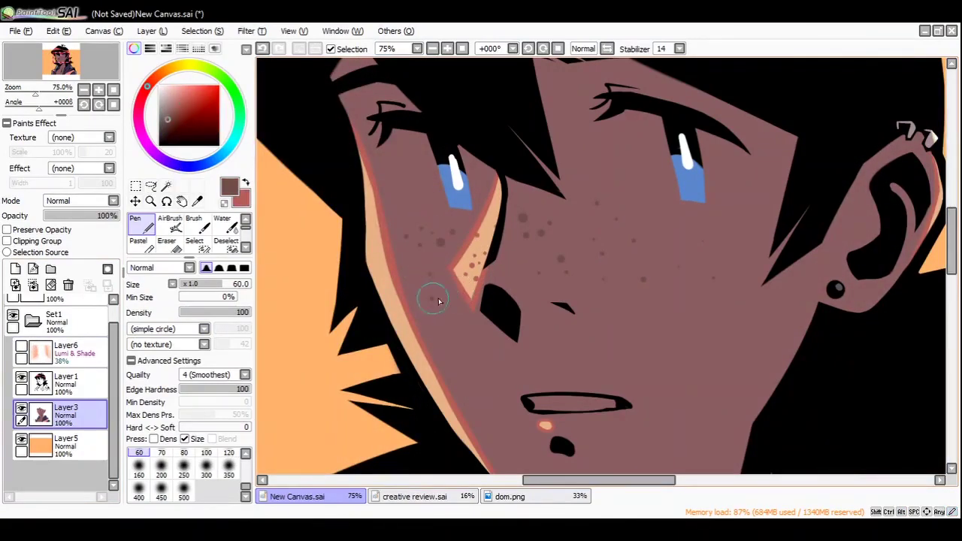
- Make the Lumi & Shade glow layer visible again
scroll(440, 301, "down", 5)
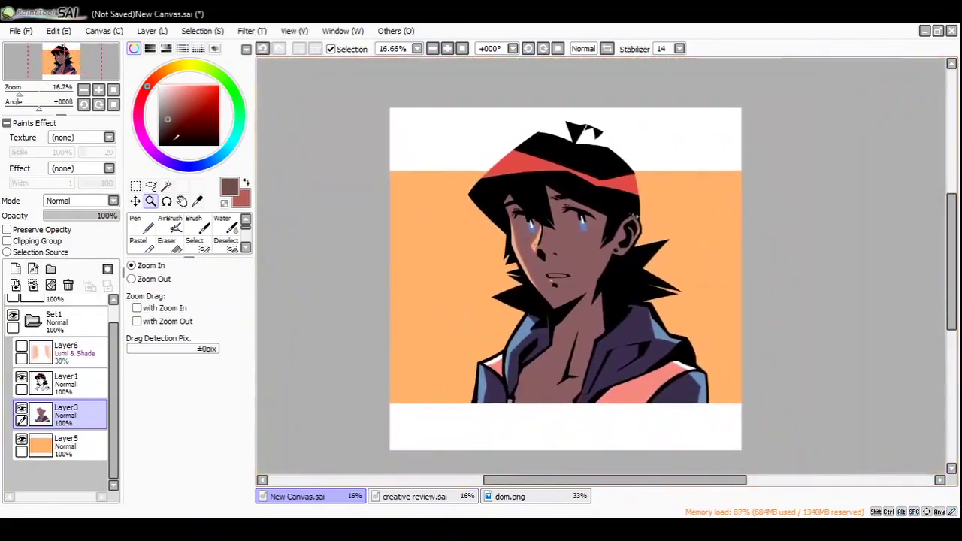
left_click_drag(528, 192, 563, 180)
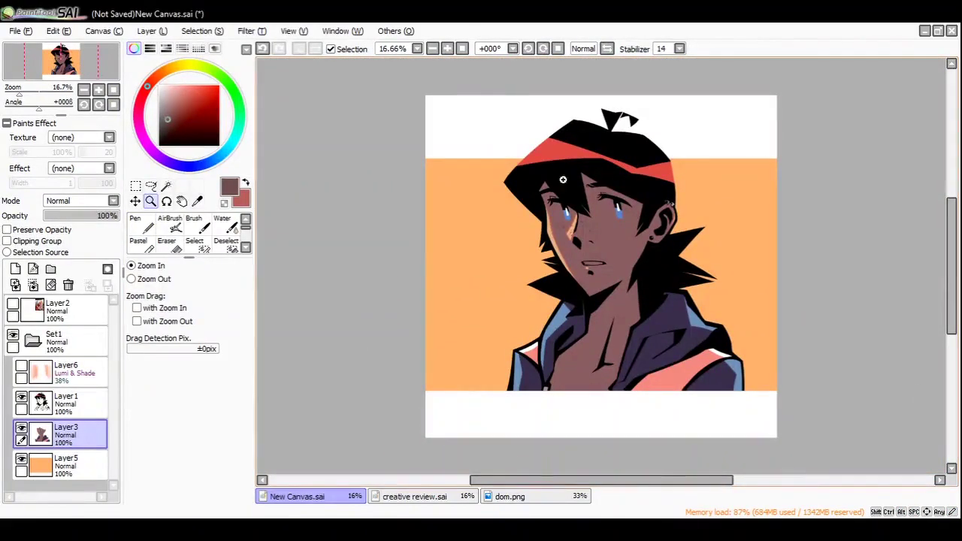
left_click(21, 366)
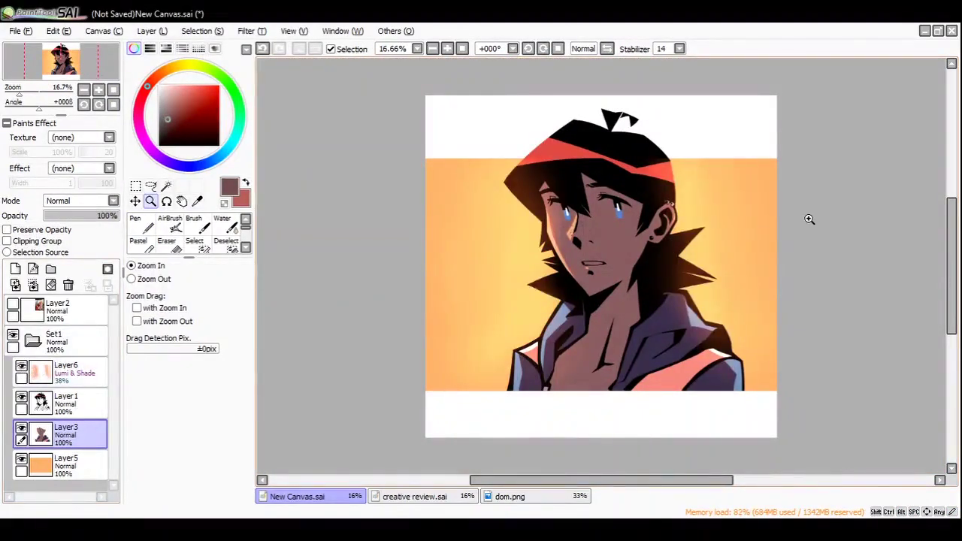